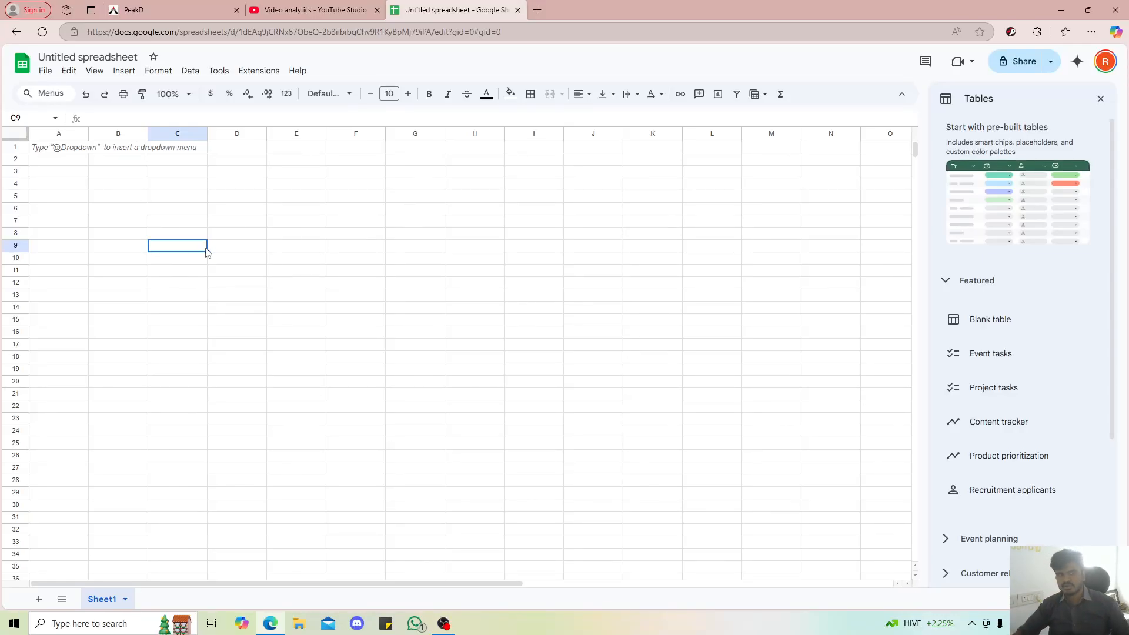
Close the browser tab holding the empty untitled spreadsheet
left_click(78, 152)
left_click(50, 172)
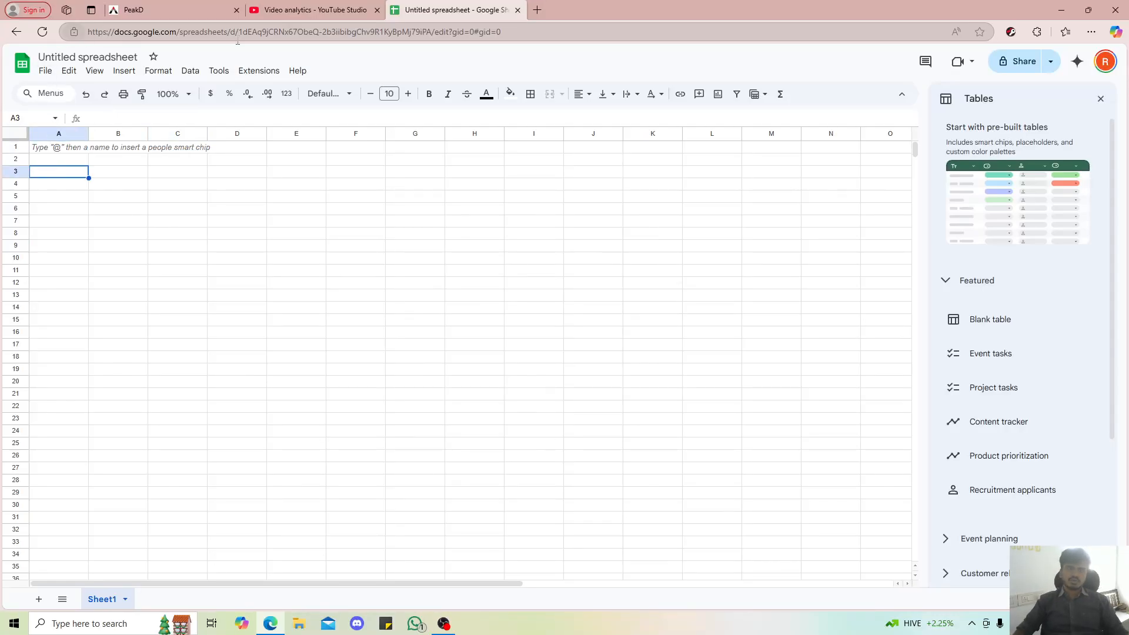
left_click(517, 13)
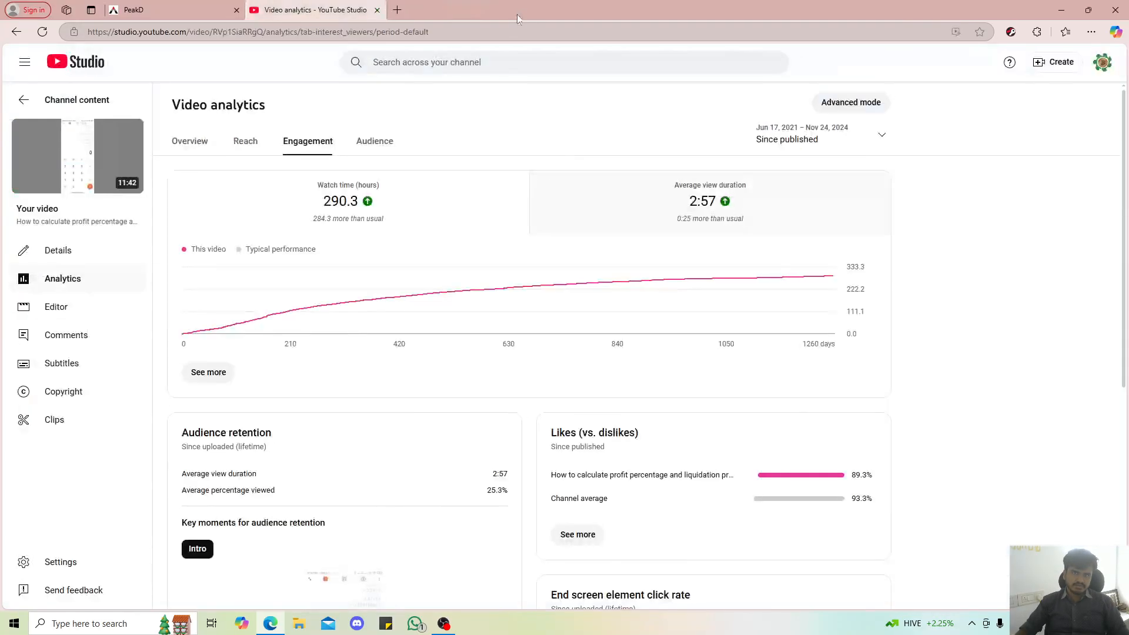
Search the web for "google sheet" in a new browser tab
left_click(397, 10)
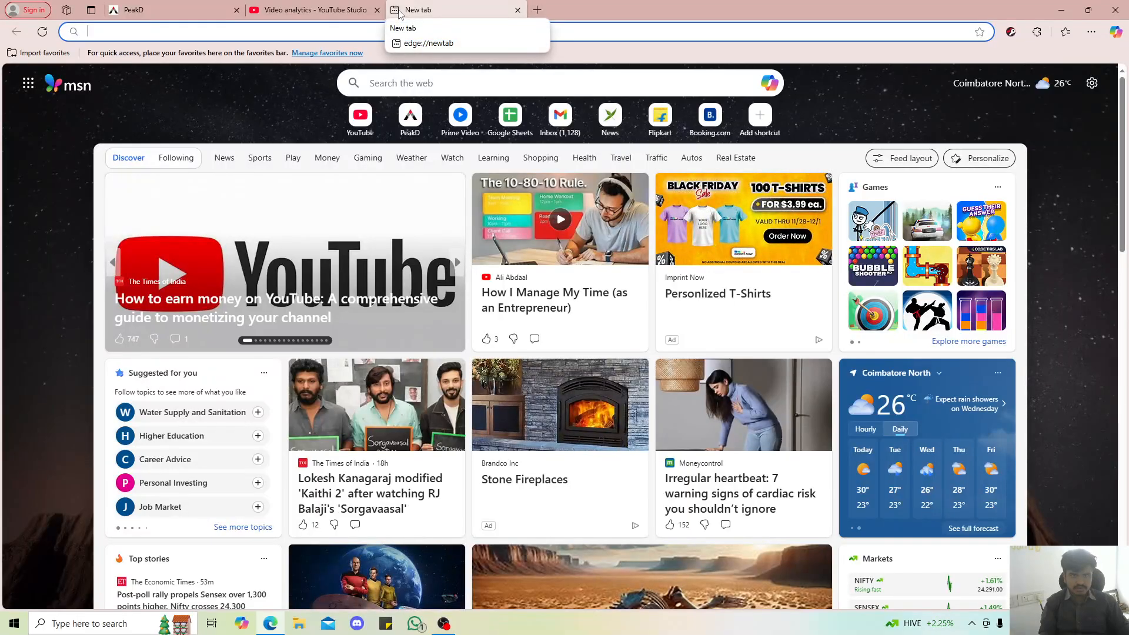
type("google ")
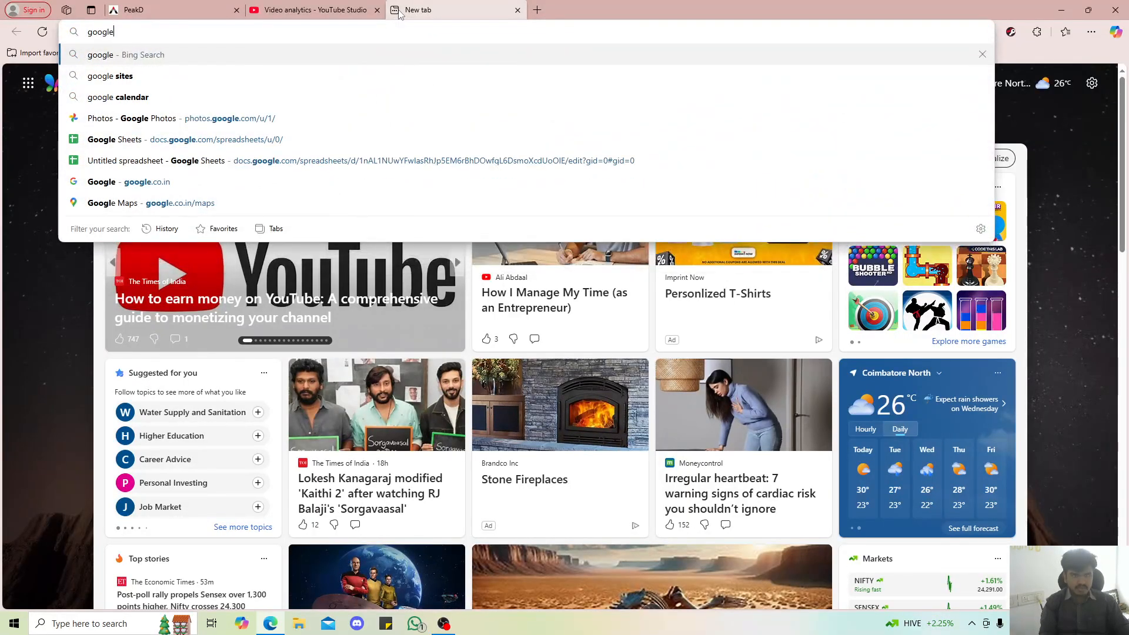
type("sheet")
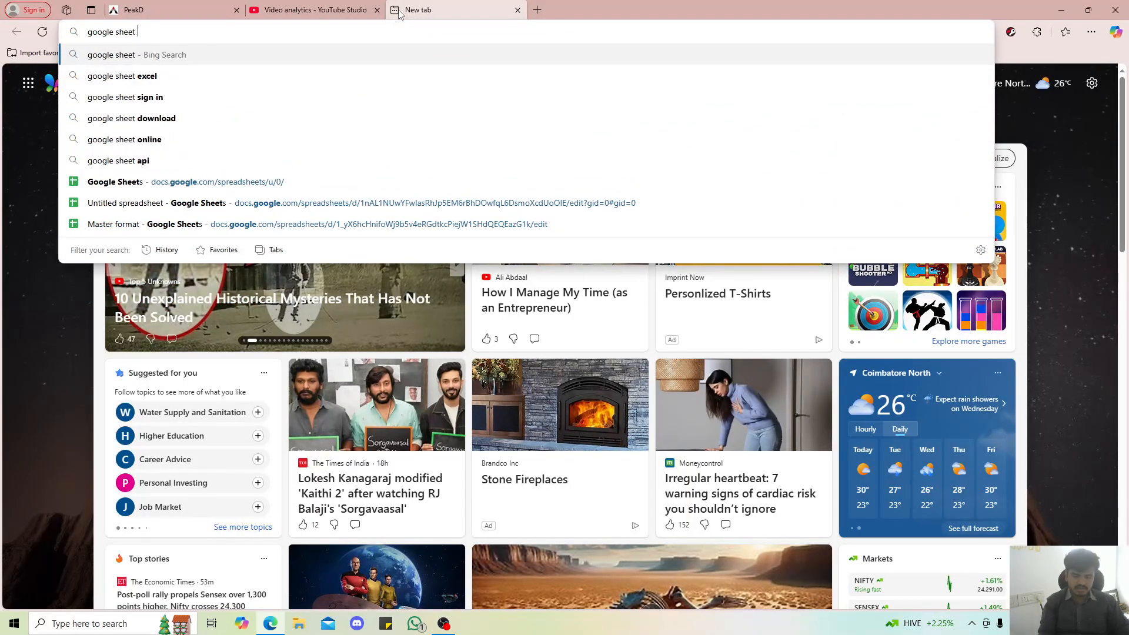
key("Return")
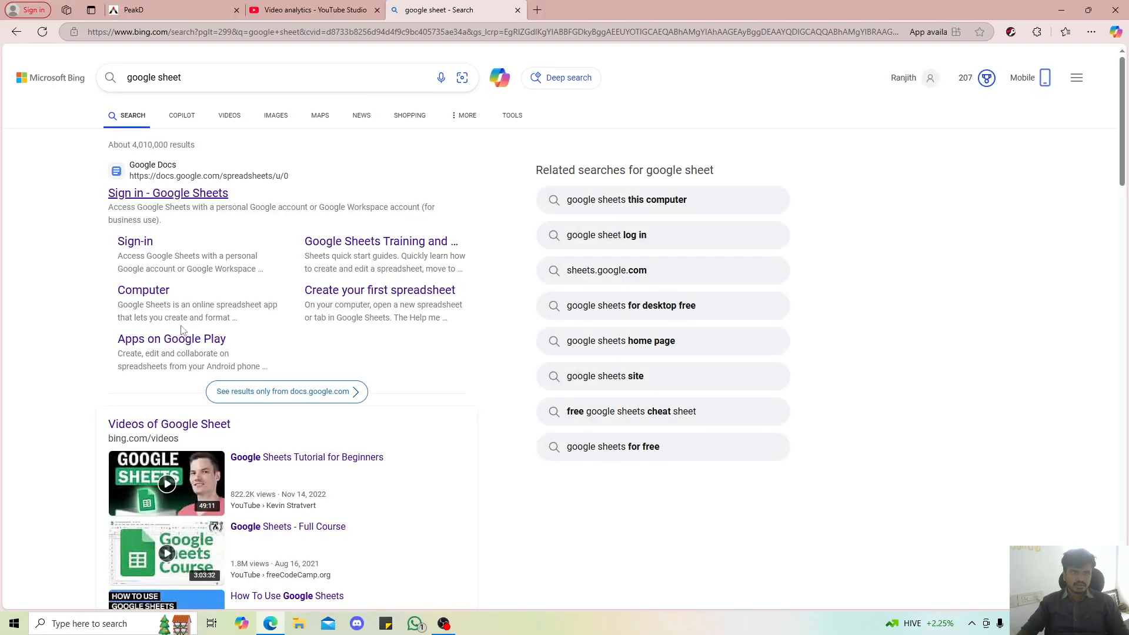
Open the "Sign in - Google Sheets" result from the search results
scroll(159, 200, "down", 10)
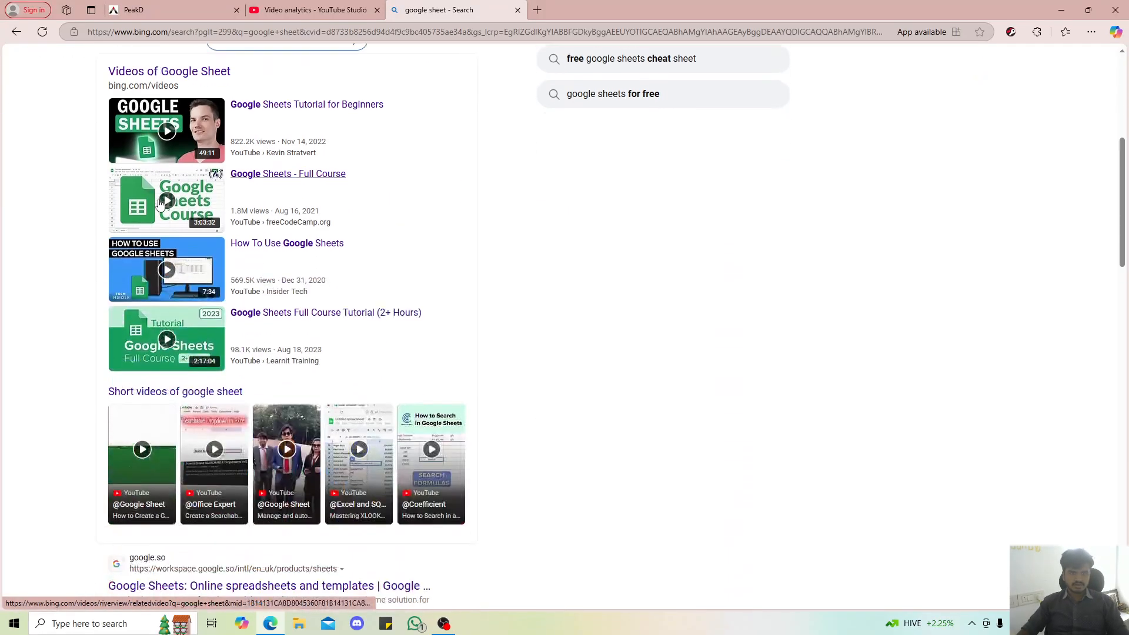
scroll(170, 206, "up", 10)
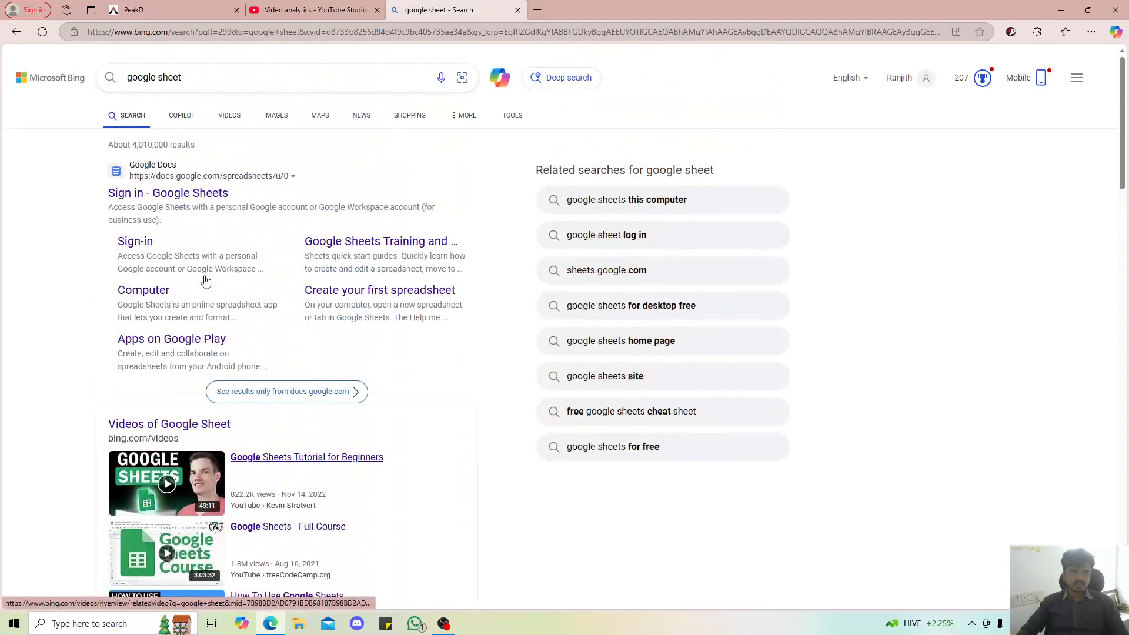
left_click(181, 204)
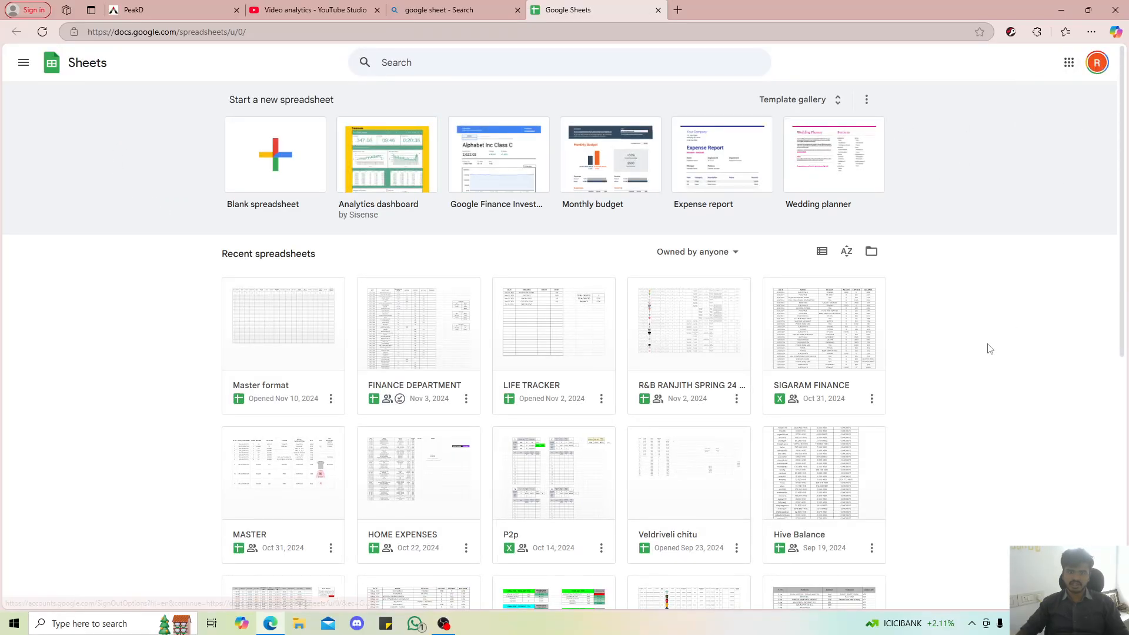
Look through the recent spreadsheets and create a new blank spreadsheet
scroll(843, 375, "down", 7)
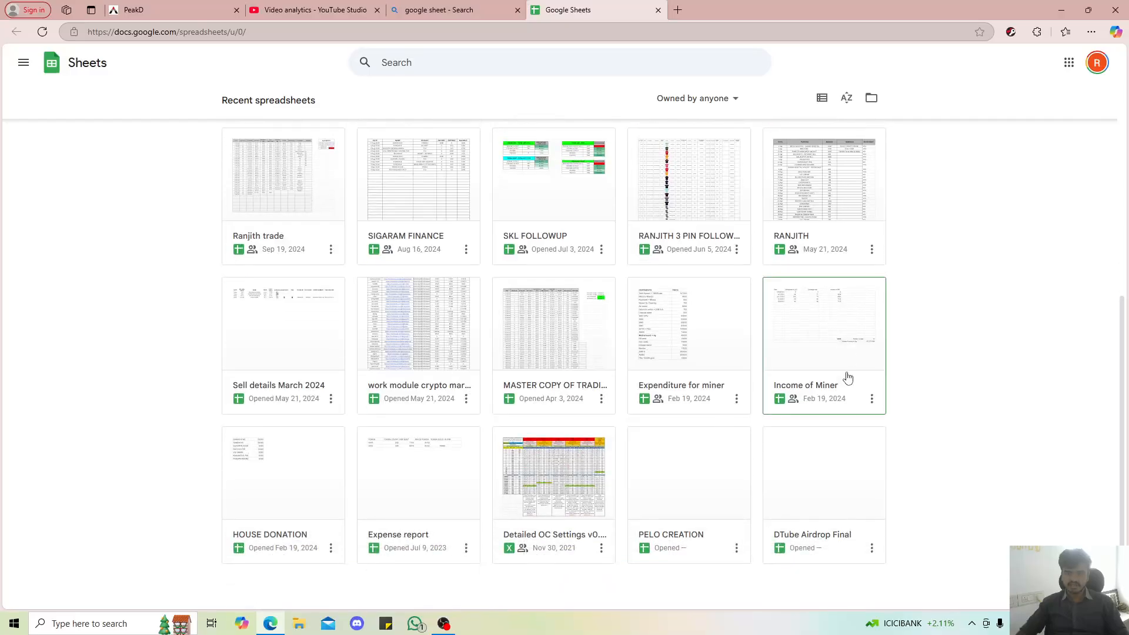
scroll(850, 377, "up", 2)
scroll(851, 376, "up", 5)
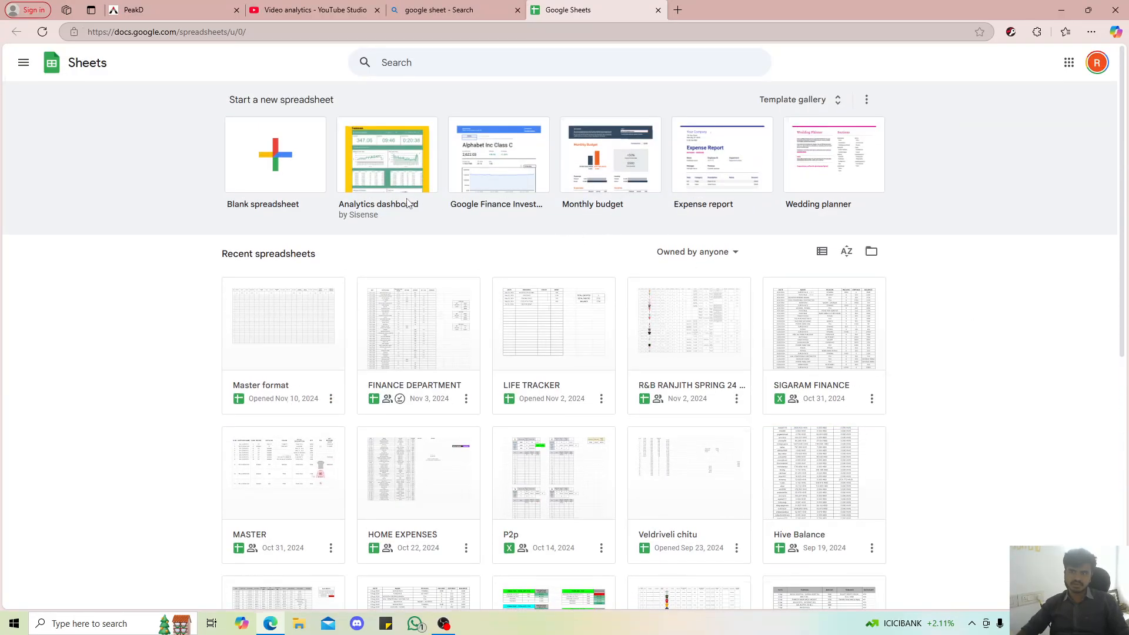
left_click(265, 172)
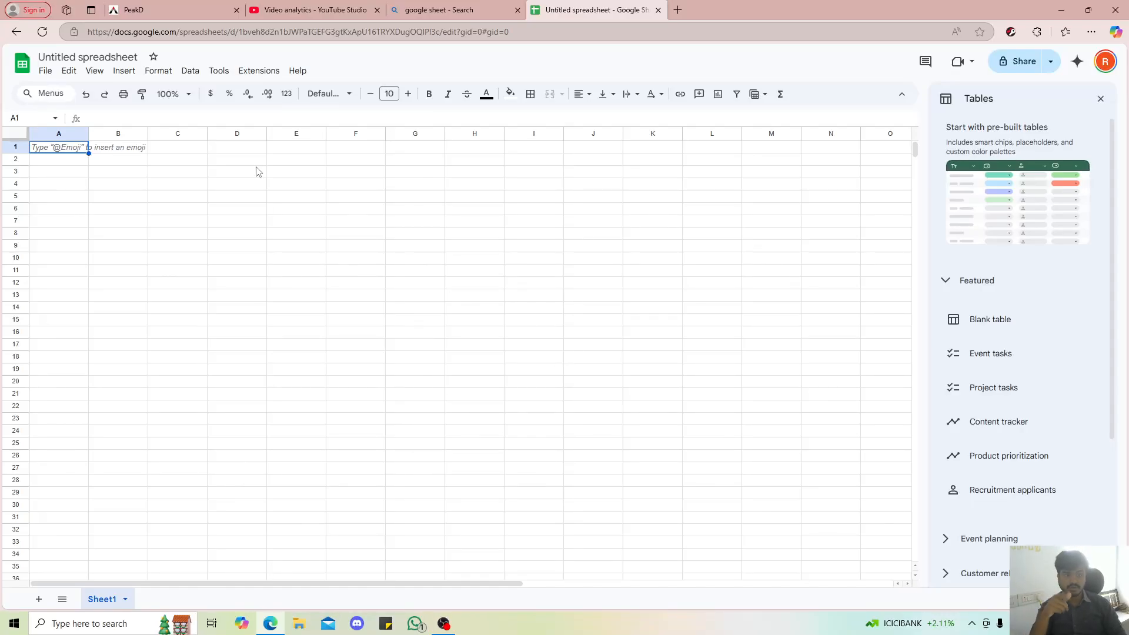
Enter the column headers DATE, BUY and SELL in cells A1 to C1
left_click(166, 287)
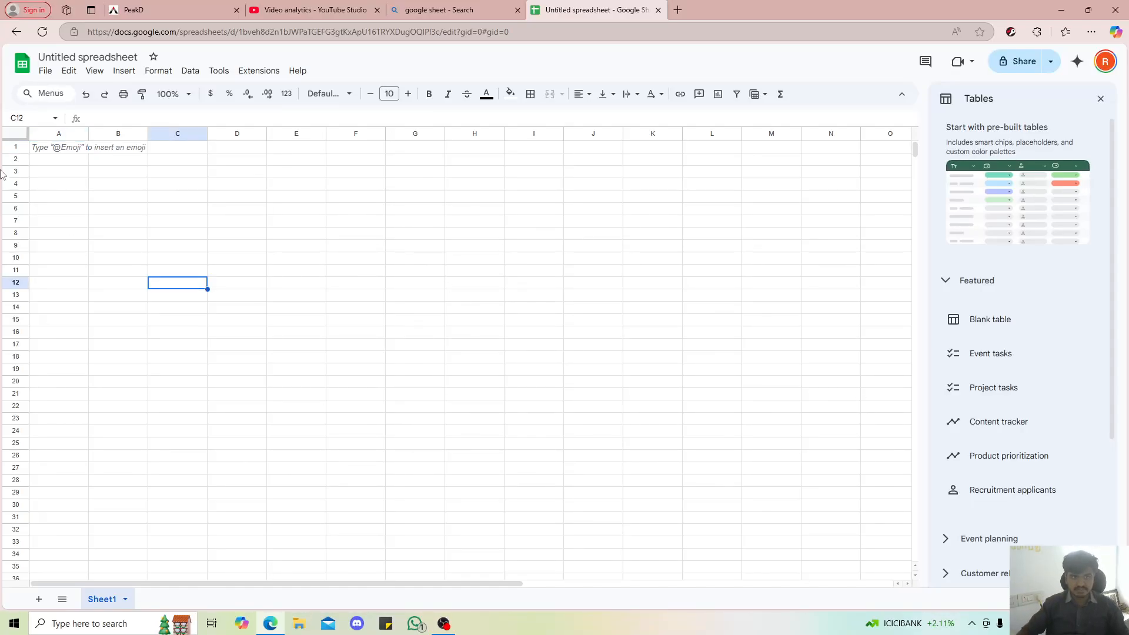
left_click(49, 149)
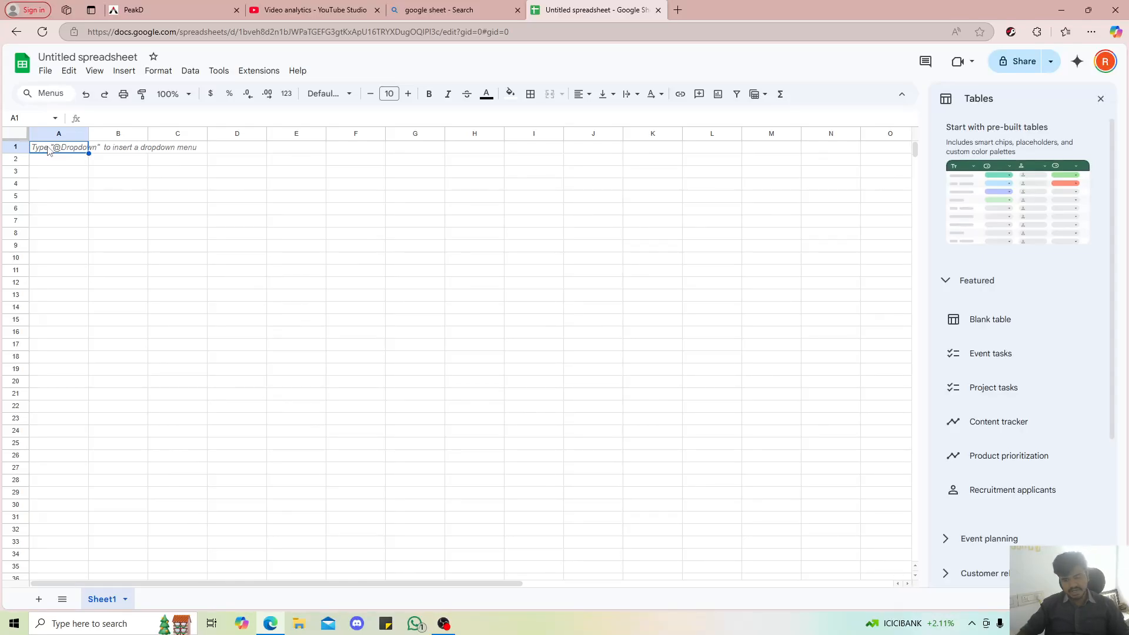
type("DATE")
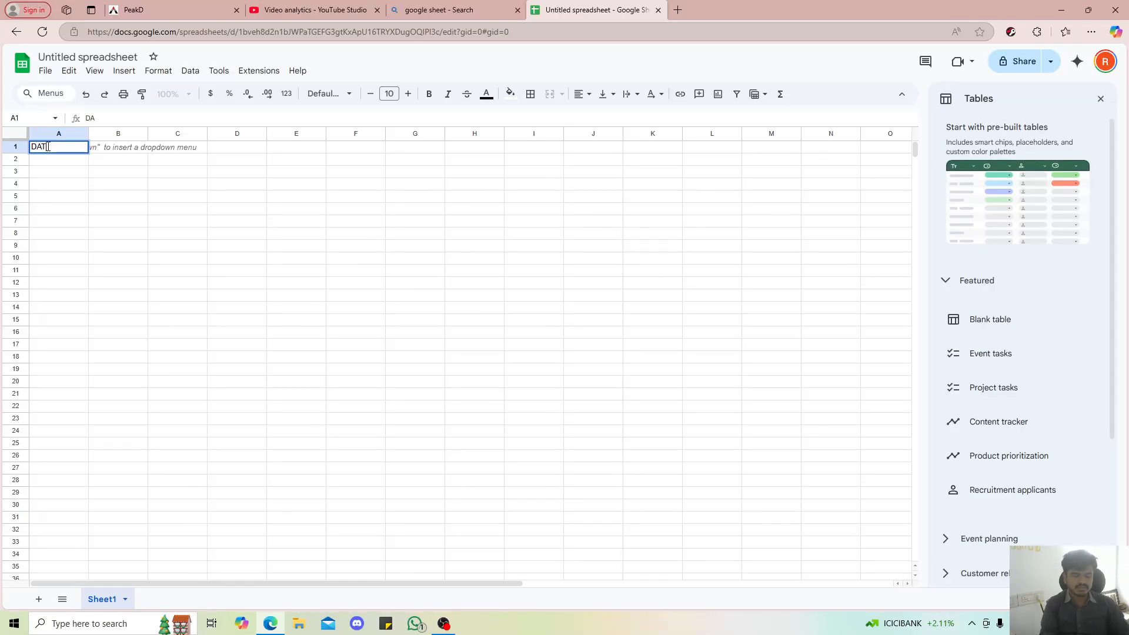
key("Tab")
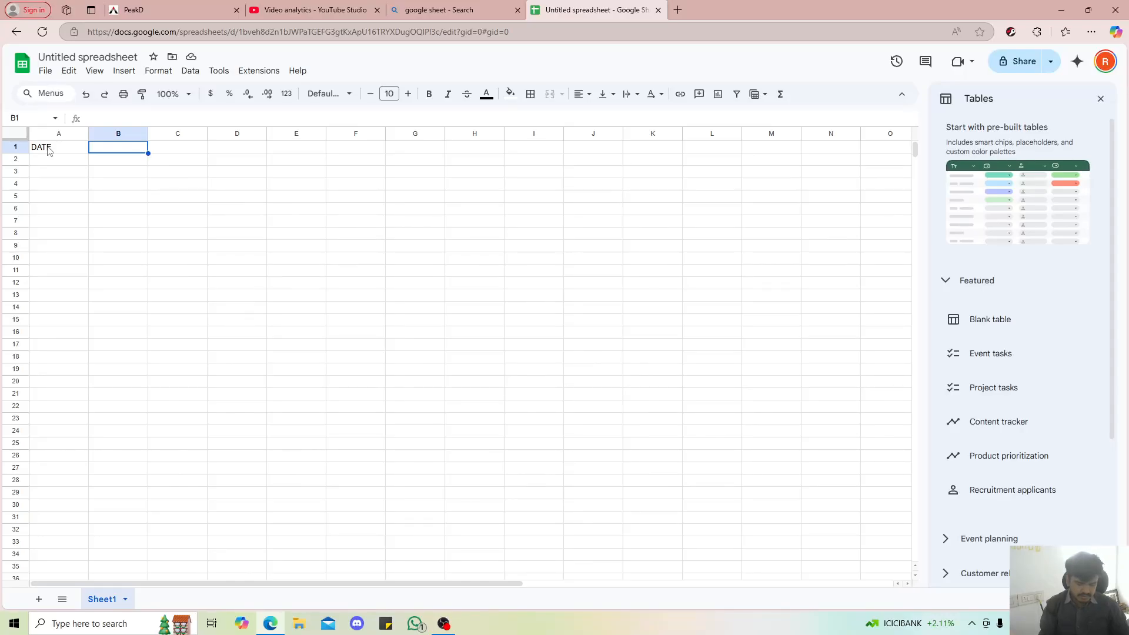
type("BUY")
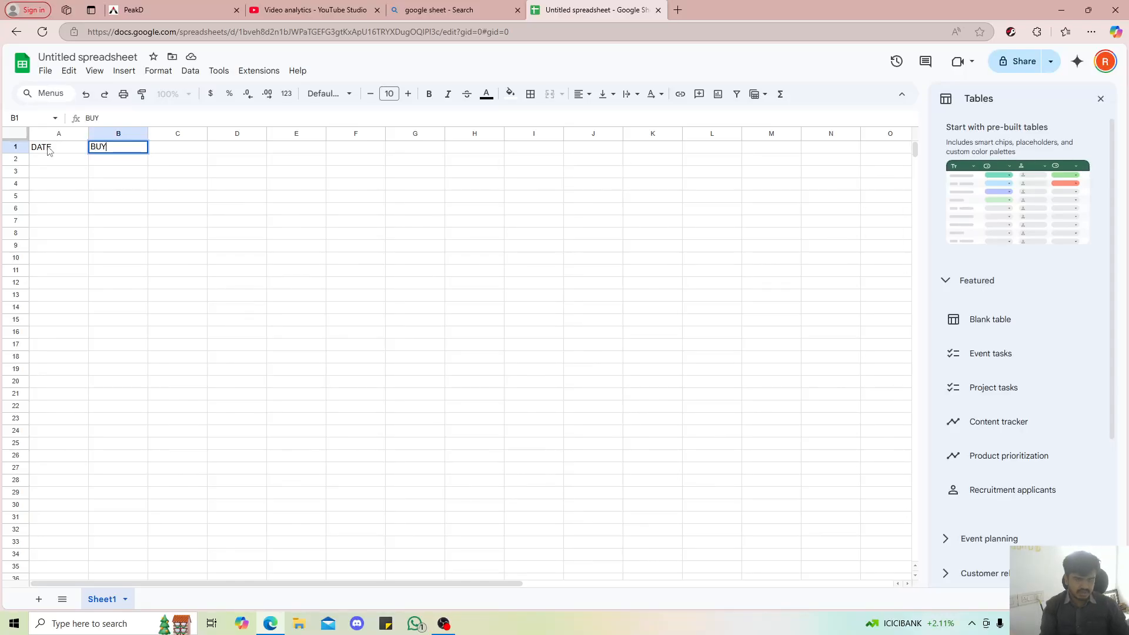
key("Tab")
type("SELL")
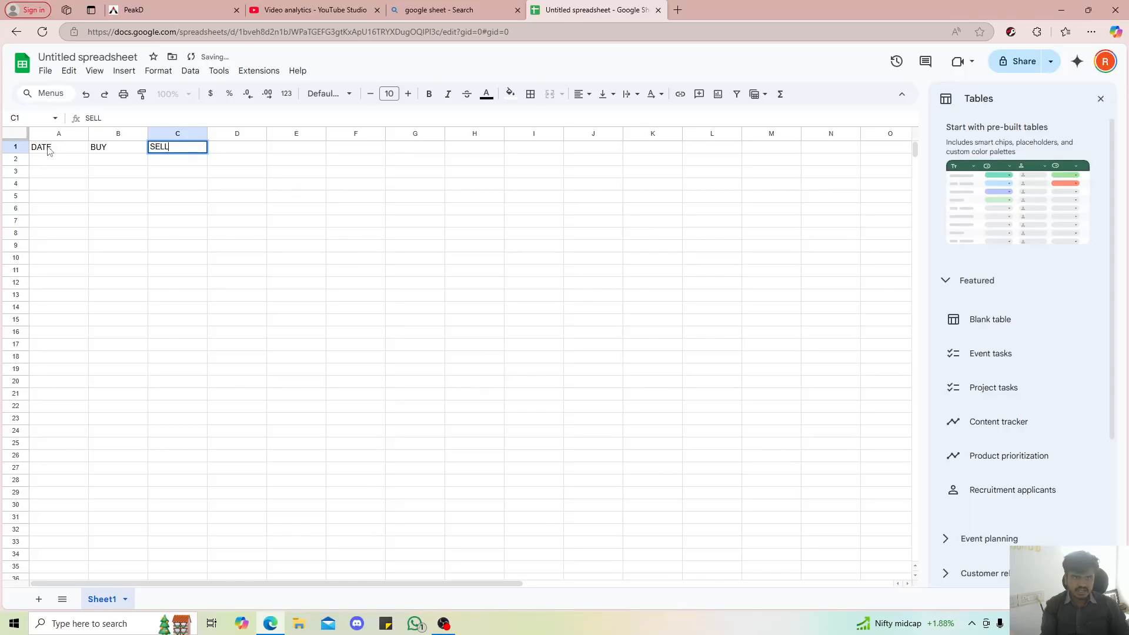
key("Tab")
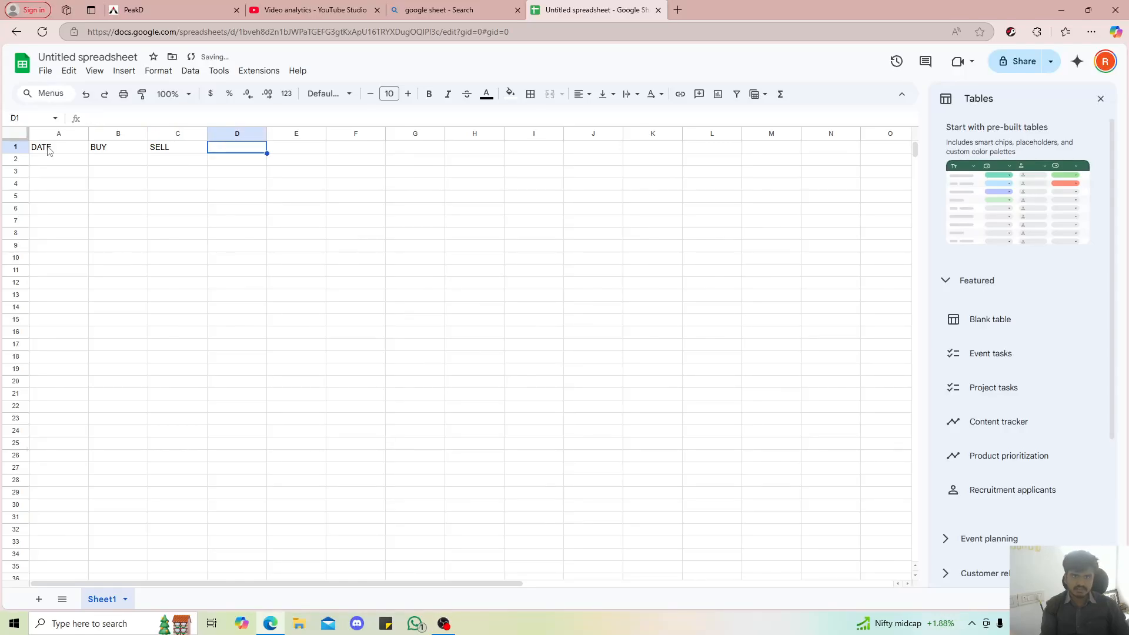
Enter the column headers INVESTMENT, PROFIT and PERCENTAGE in cells D1 to F1
type("IN")
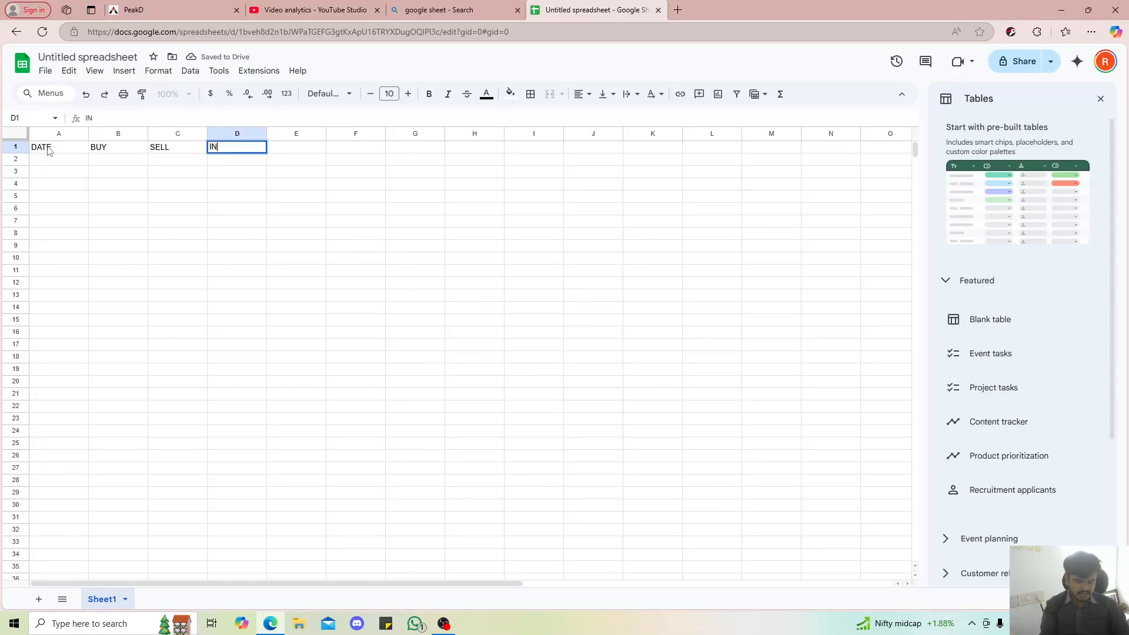
type("VESTMENT")
key("Tab")
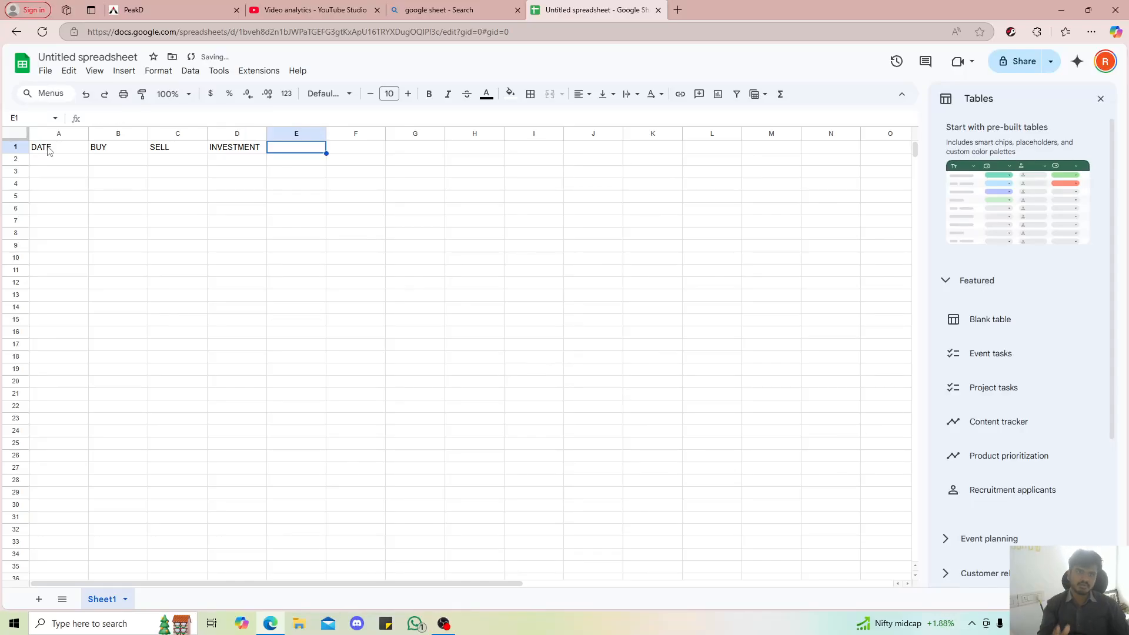
type("PROFIT")
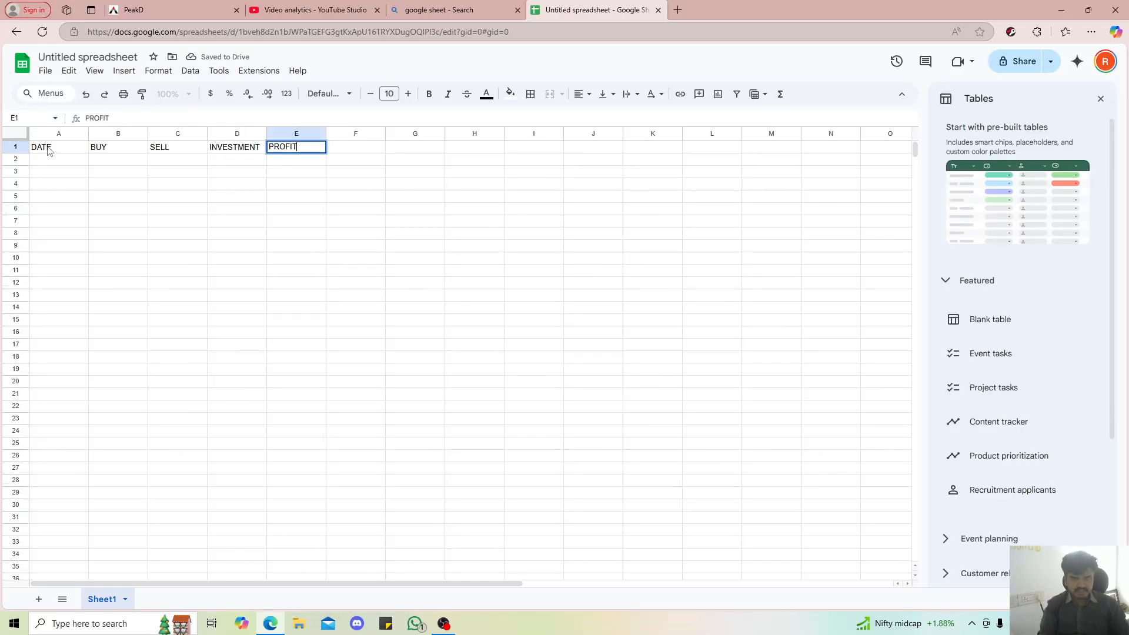
key("Tab")
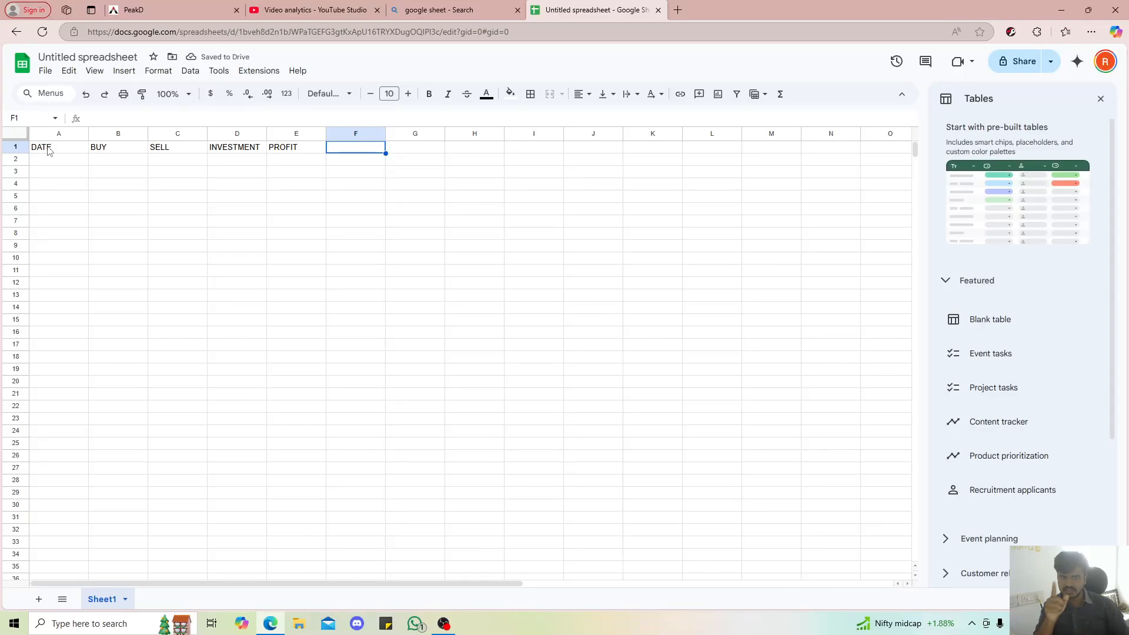
type("PERCWE")
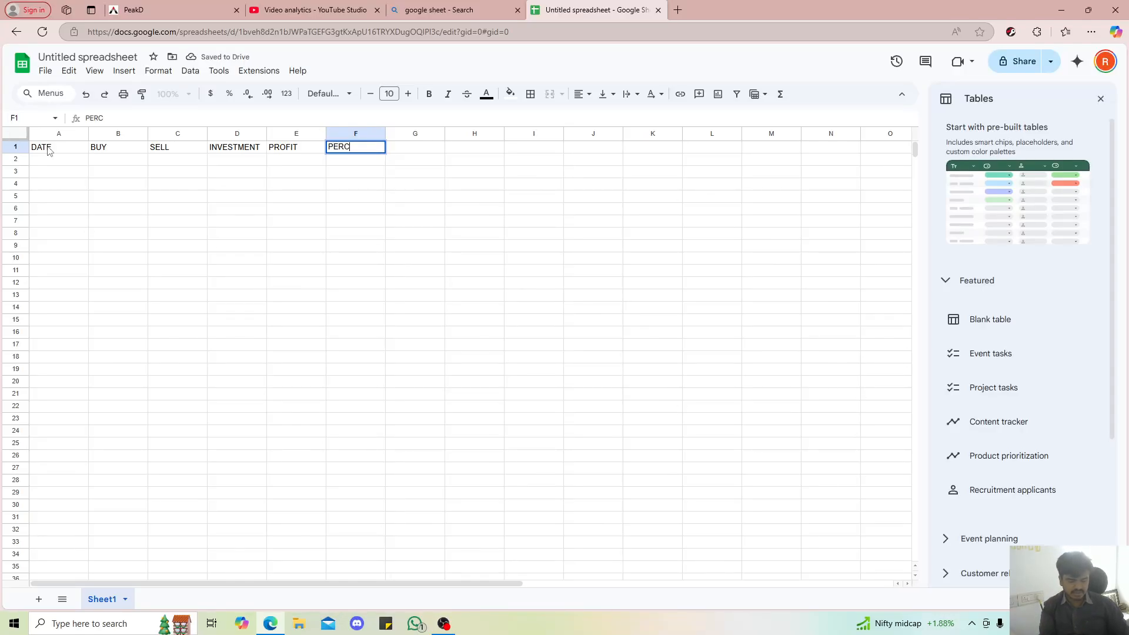
key("BackSpace")
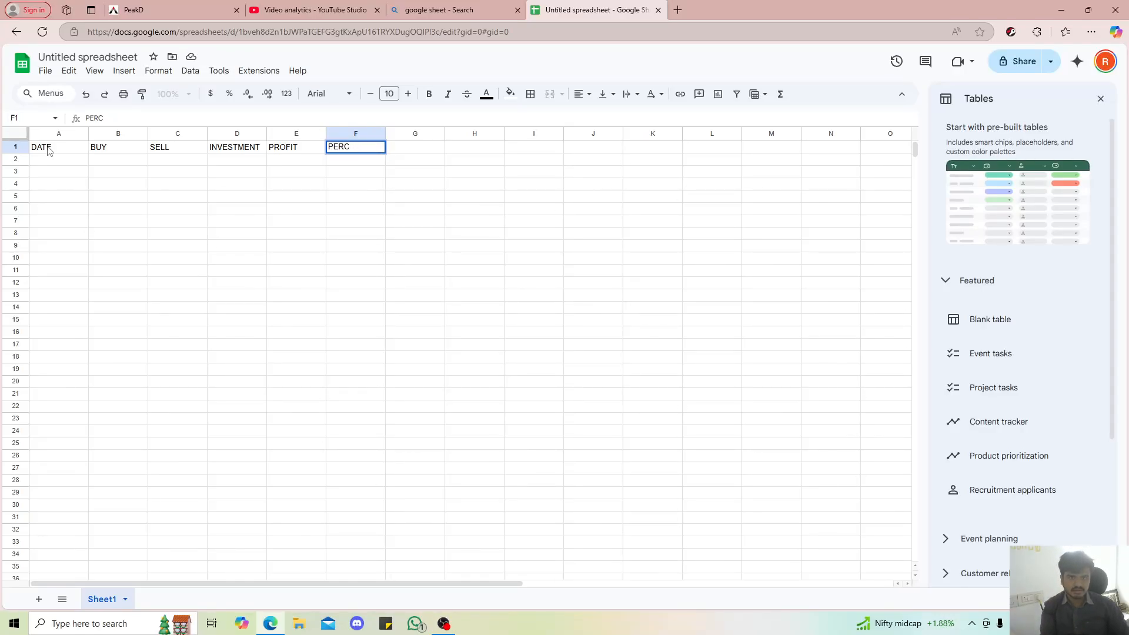
type("ENTA")
type("GE")
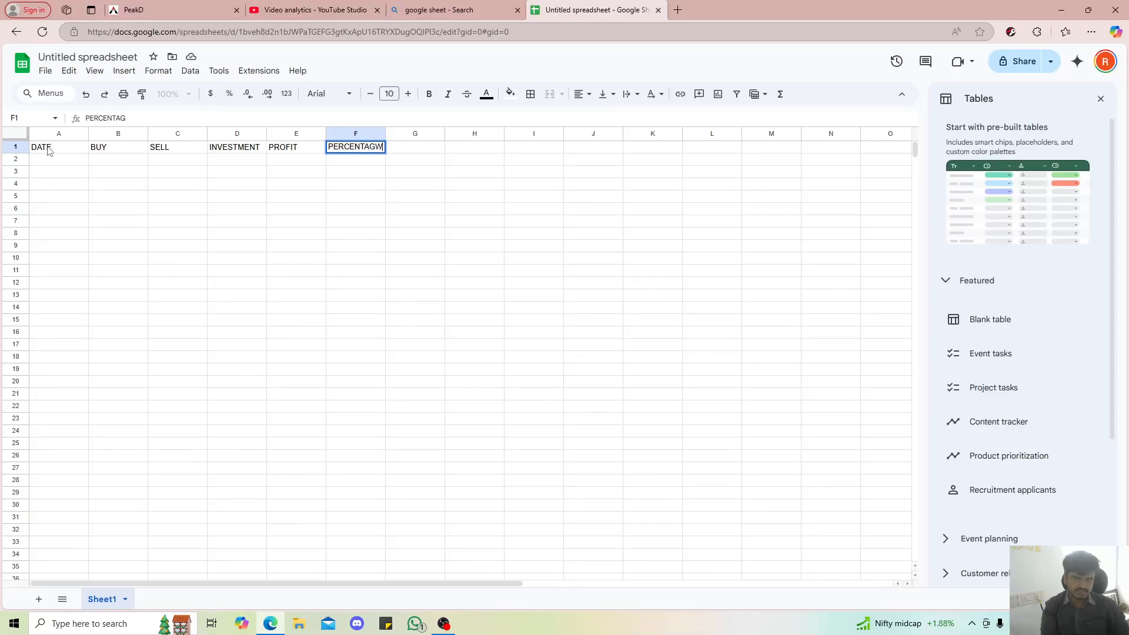
key("BackSpace")
key("Return")
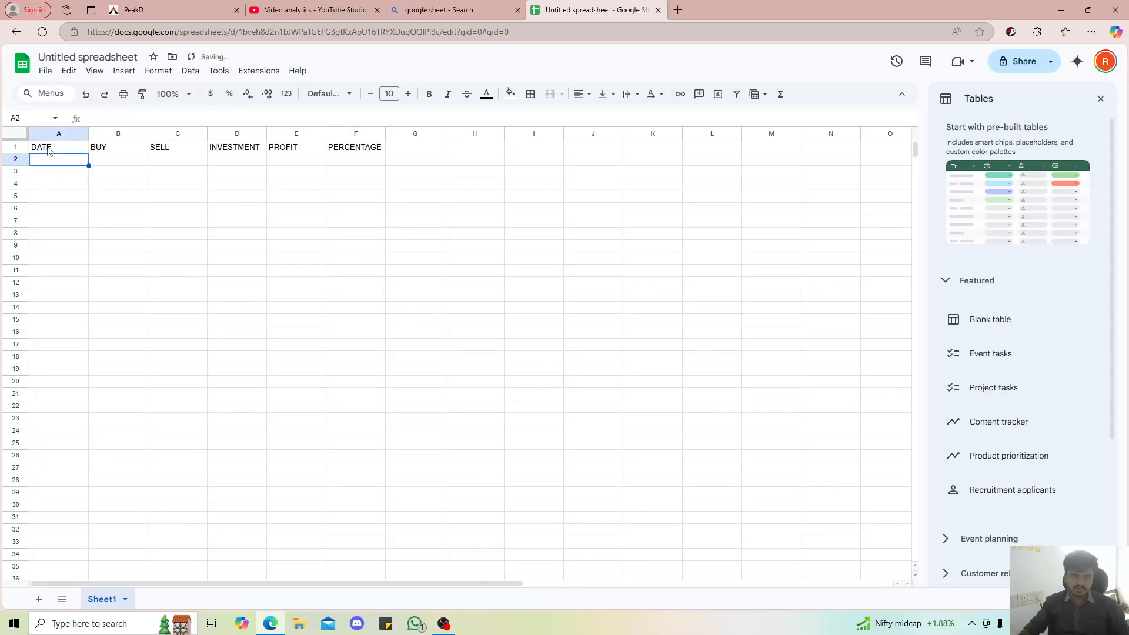
left_click(37, 171)
left_click(43, 157)
key("ctrl+shift+Down")
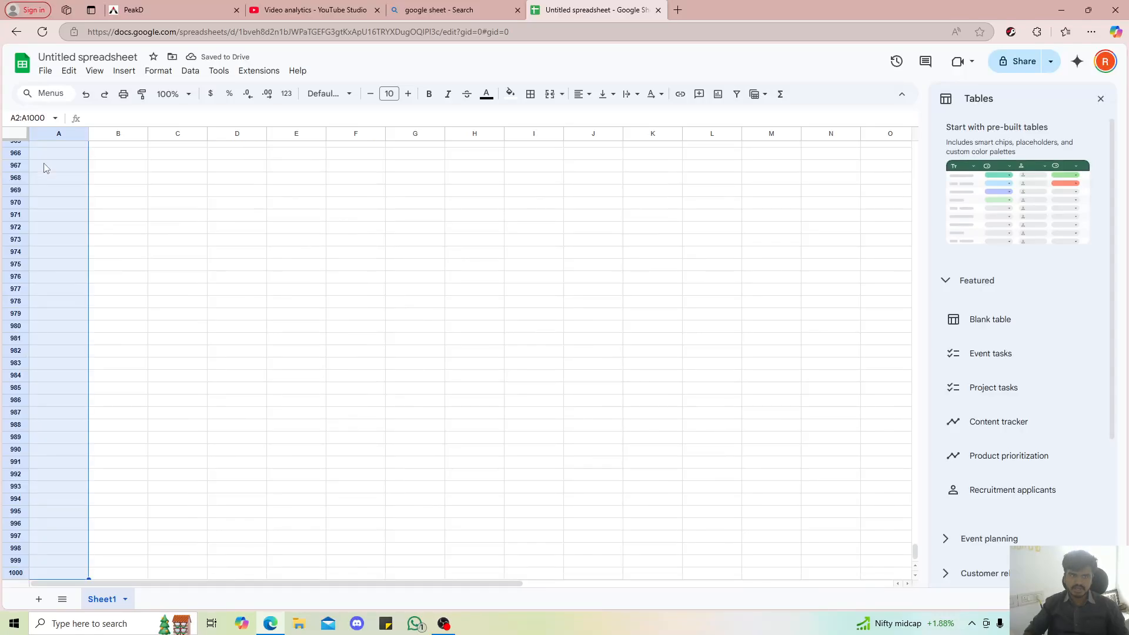
scroll(57, 186, "up", 15)
left_click(57, 185)
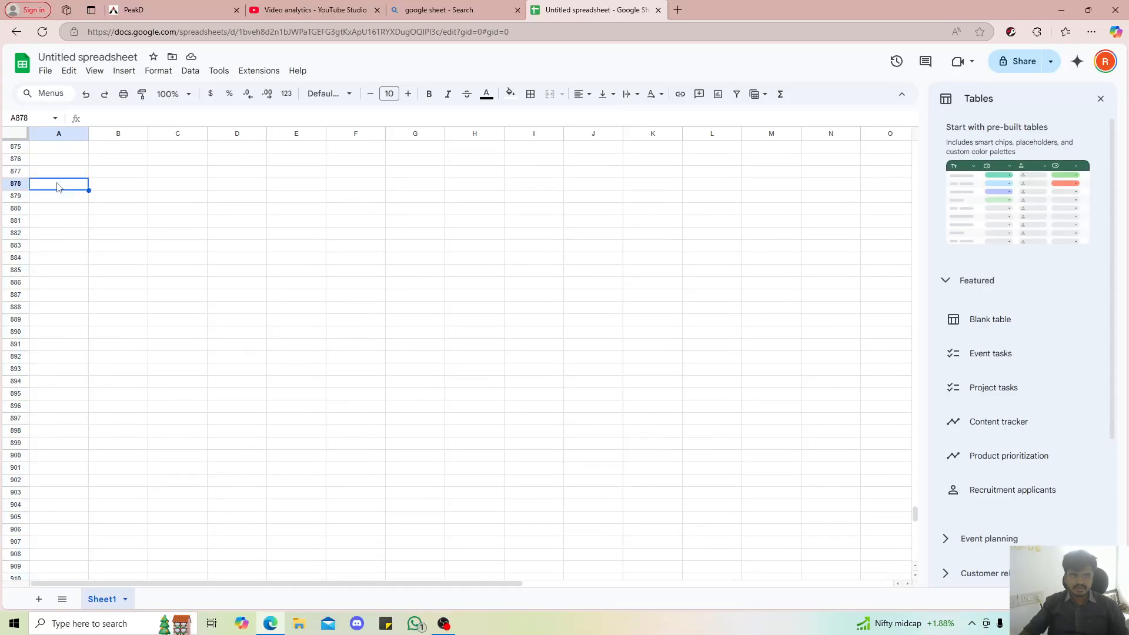
Return to the header row of the sheet and close the Tables sidebar
scroll(57, 186, "up", 20)
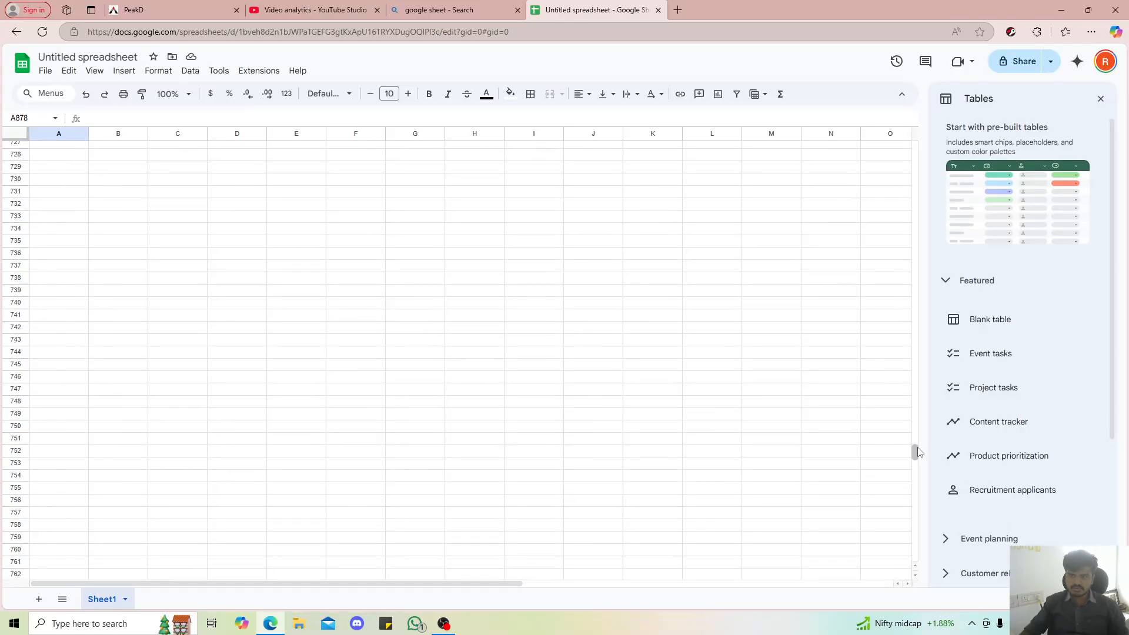
left_click_drag(915, 453, 914, 146)
left_click(1097, 101)
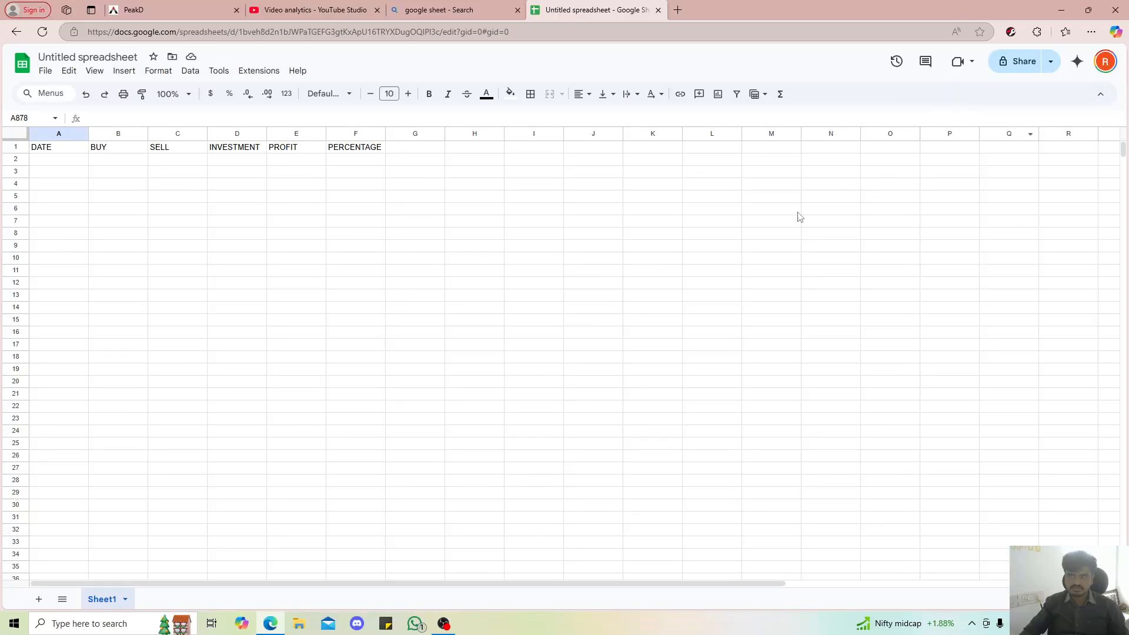
Apply the custom date format August 5, 30 to cells A2 to A1000 of the DATE column
left_click(58, 160)
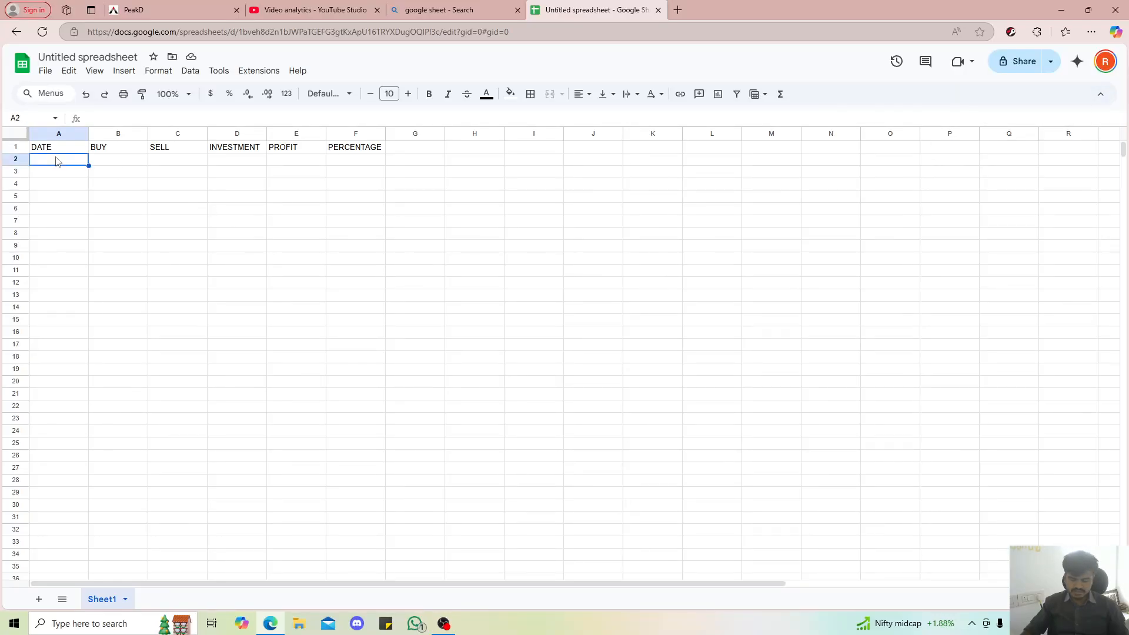
key("ctrl+shift+Down")
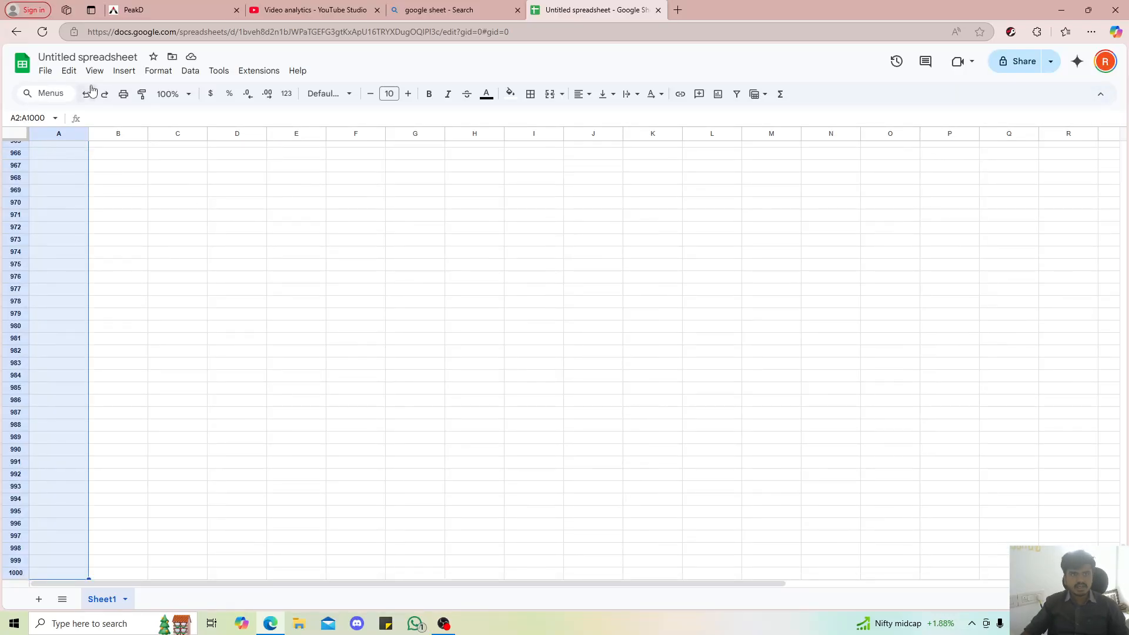
left_click(190, 72)
mouse_move(198, 94)
mouse_move(158, 75)
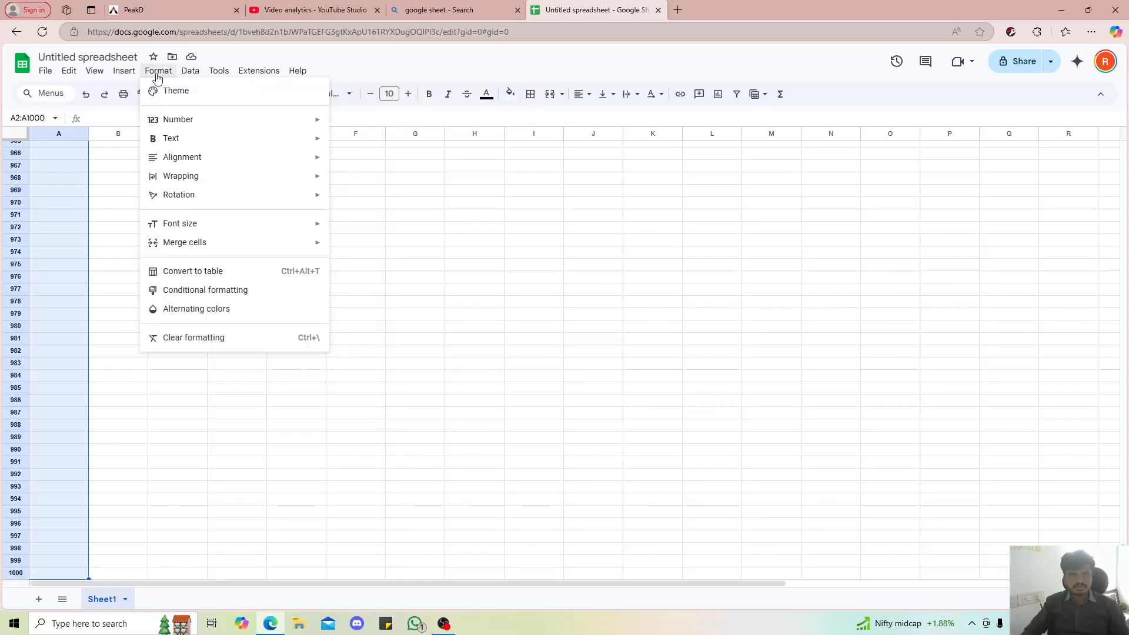
mouse_move(169, 119)
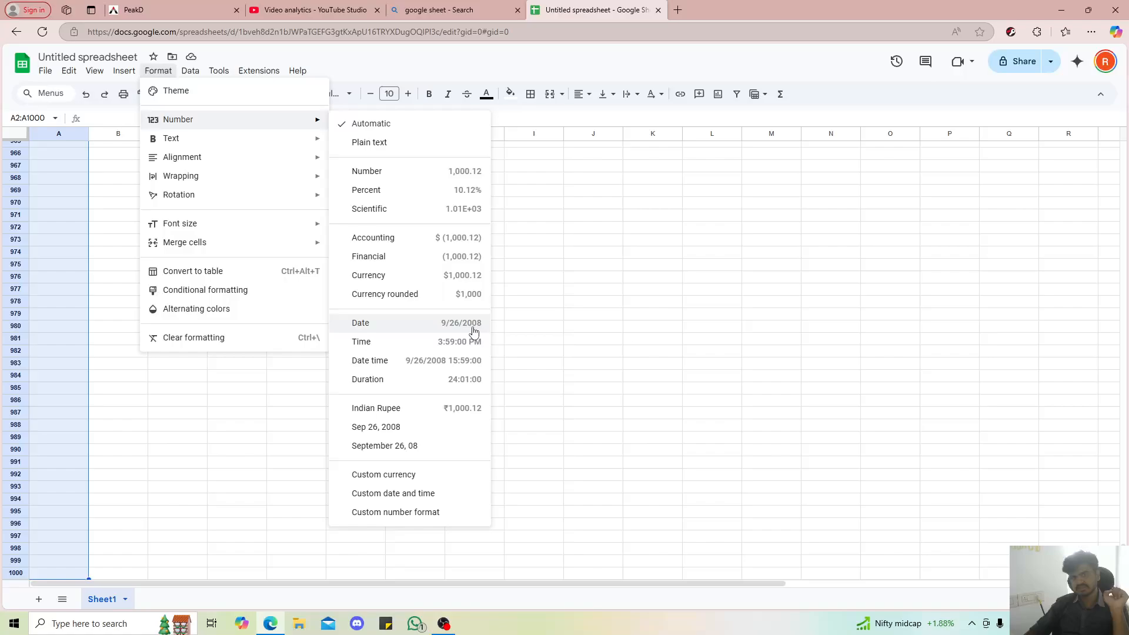
left_click(446, 495)
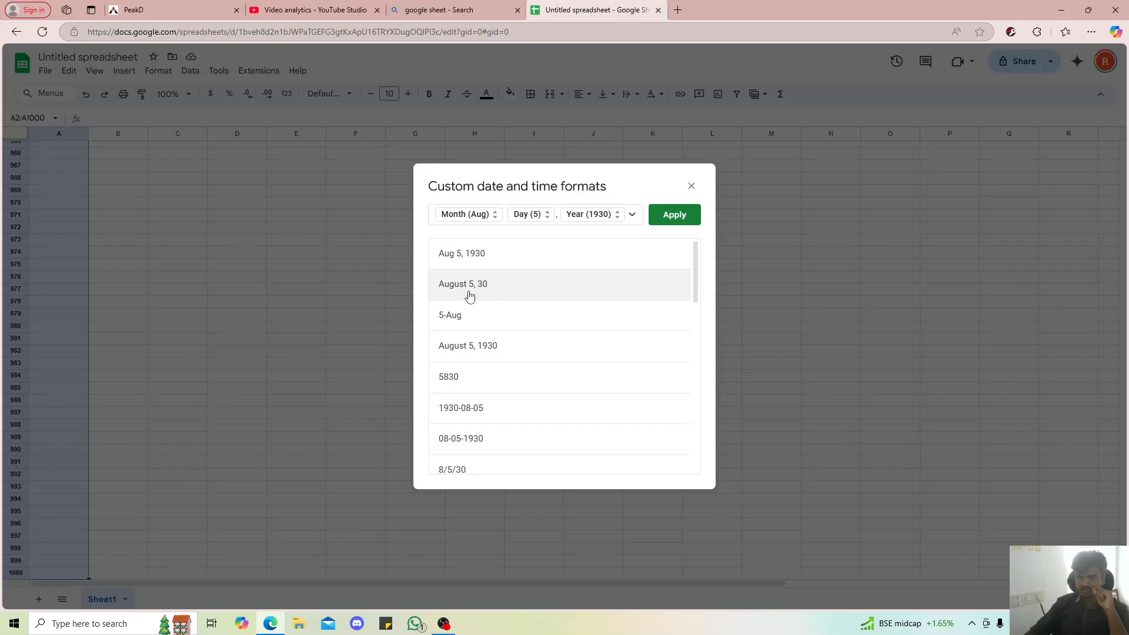
scroll(507, 411, "down", 4)
scroll(512, 411, "up", 5)
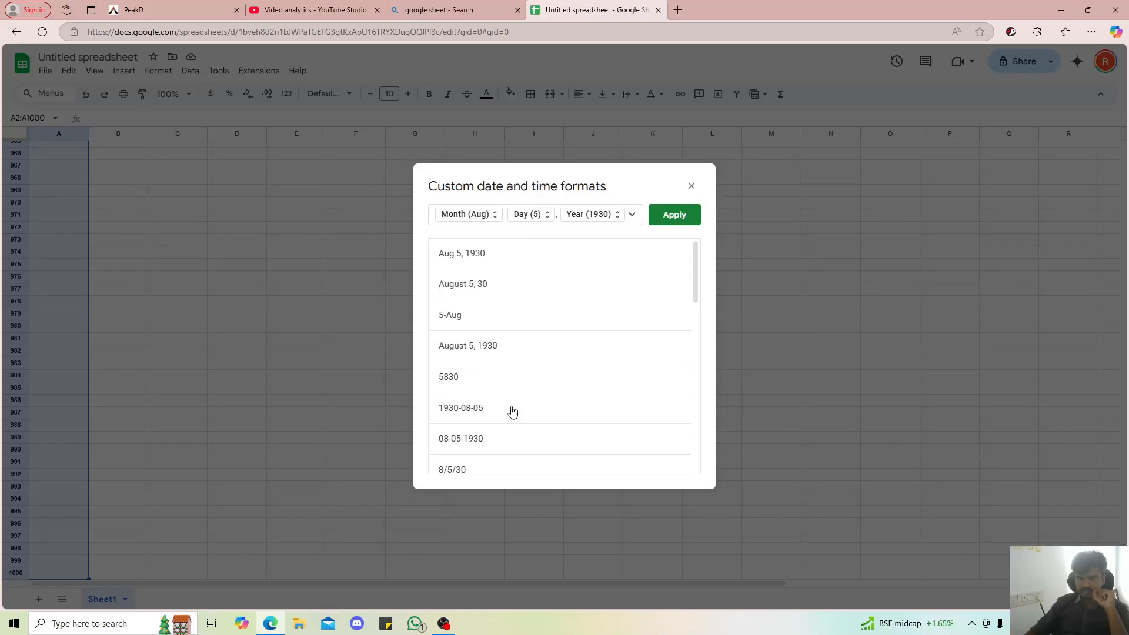
left_click(468, 285)
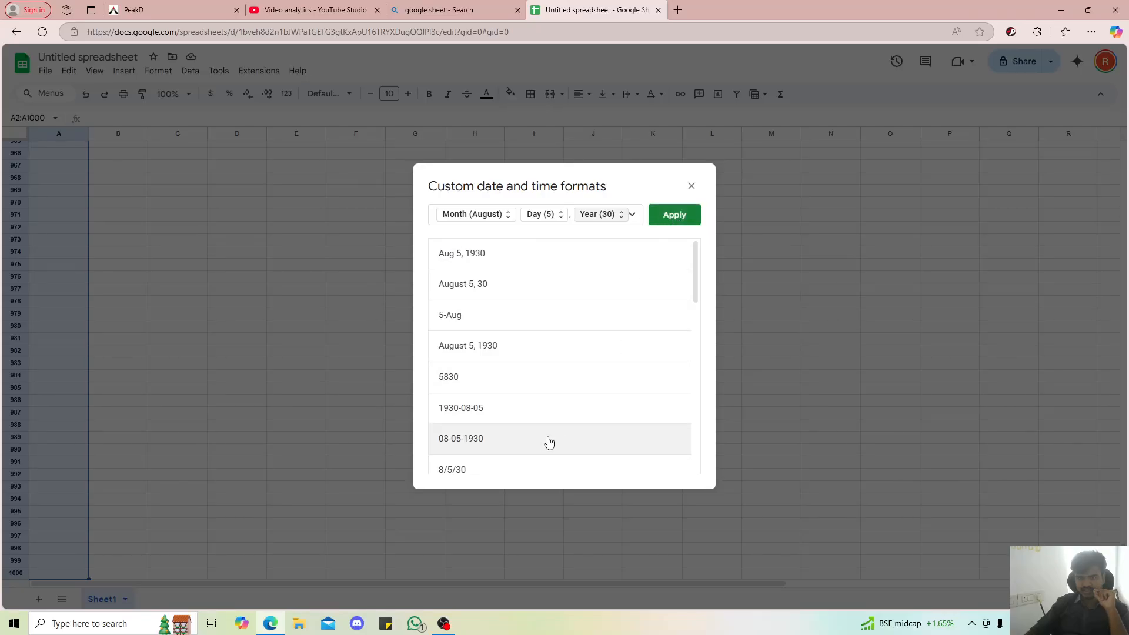
left_click(673, 213)
Enter 25/11 in cell A2 under the DATE header
scroll(161, 359, "up", 8)
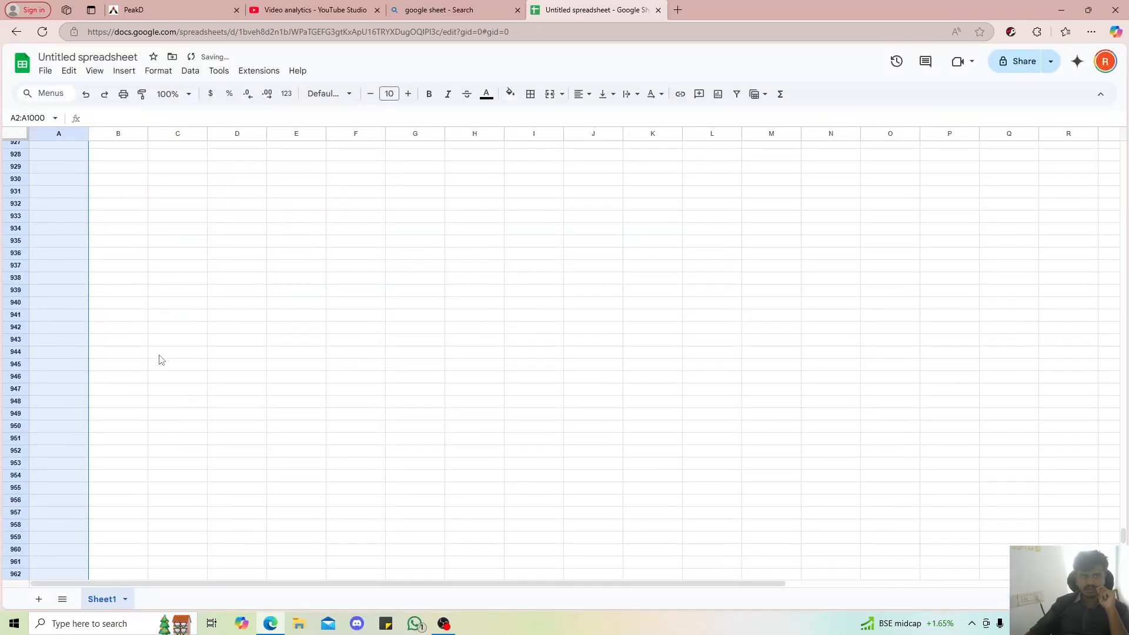
left_click_drag(1123, 535, 1108, 119)
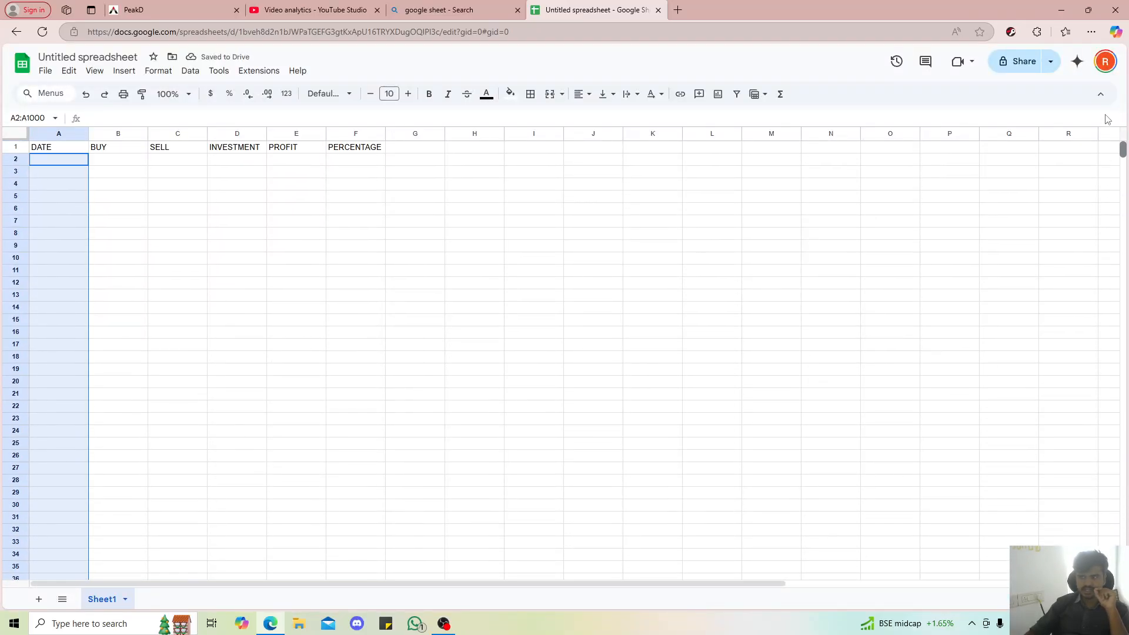
left_click(101, 171)
double_click(62, 160)
left_click(140, 185)
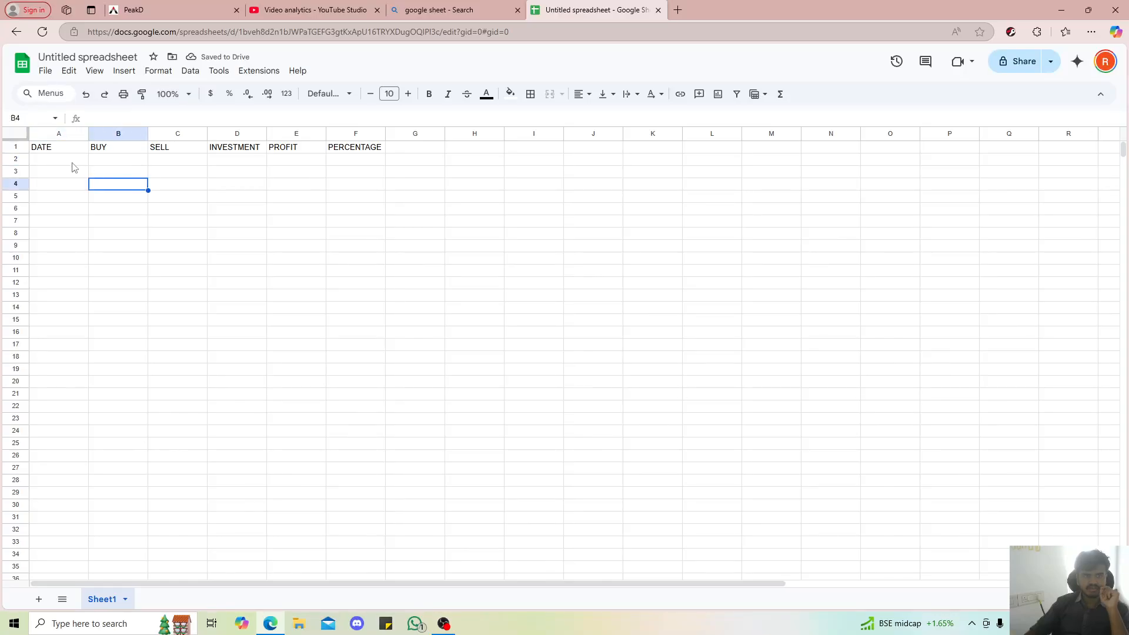
left_click(56, 163)
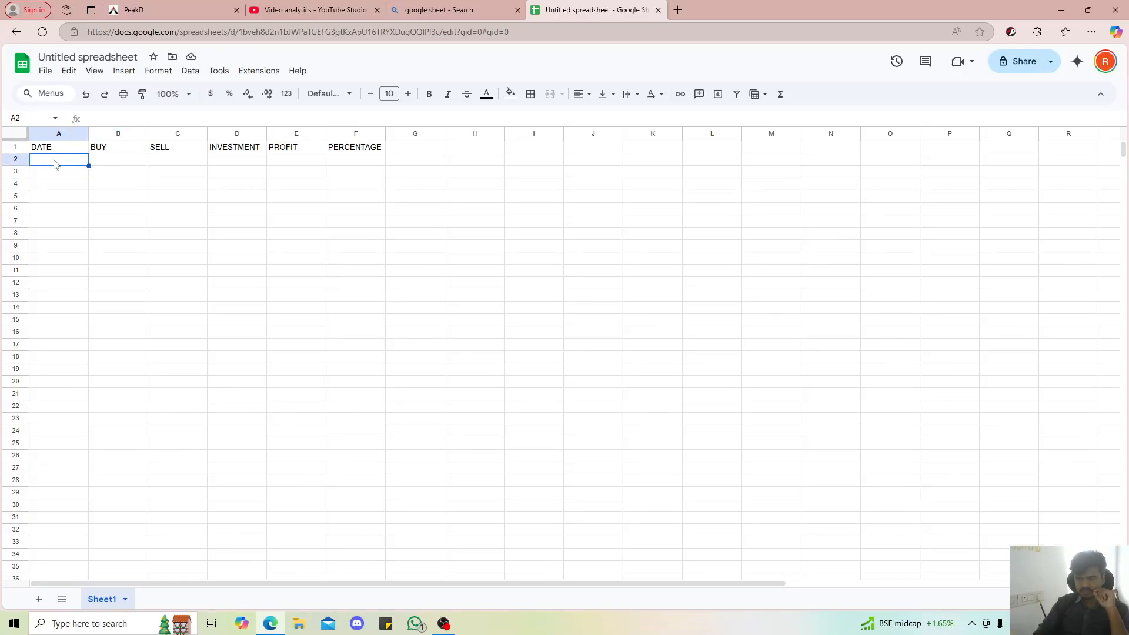
type("25/")
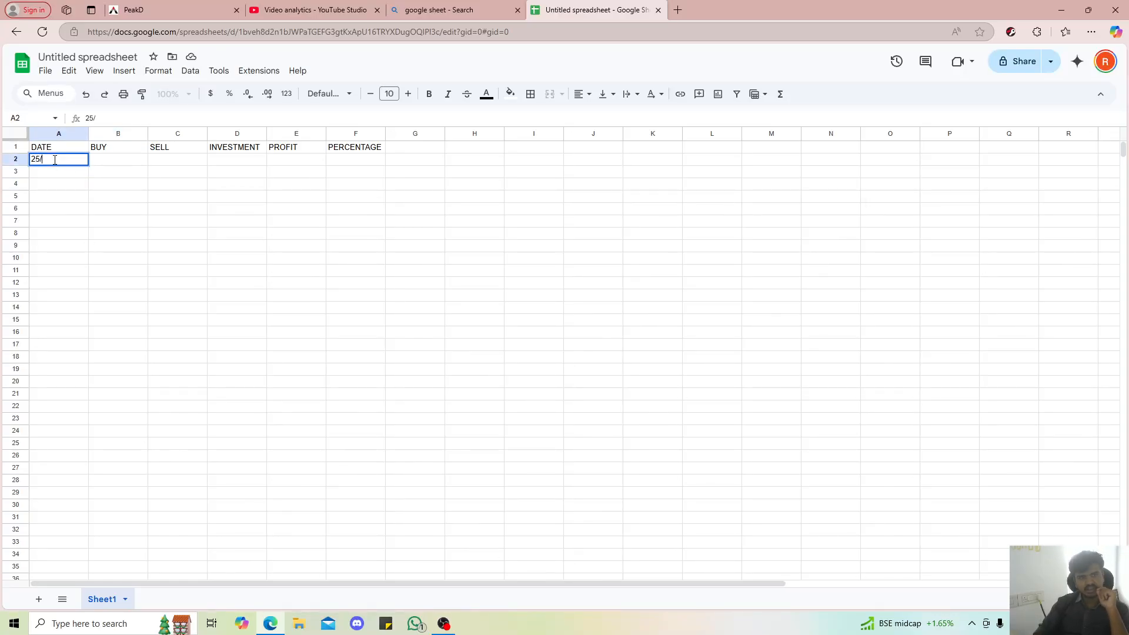
type("11")
key("Return")
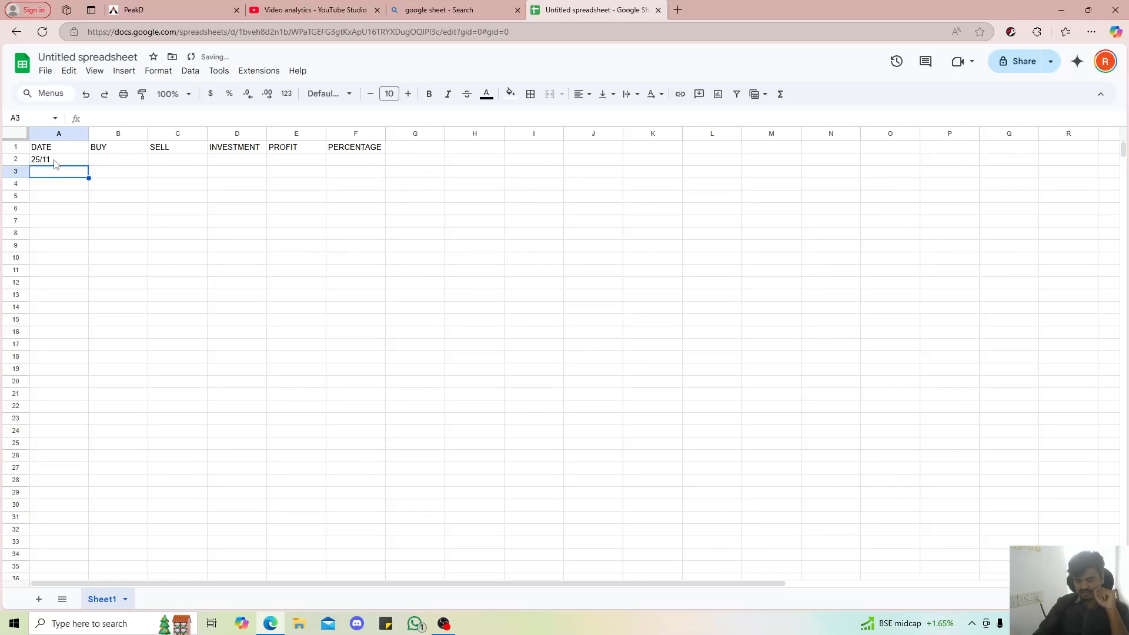
Extend the date in cell A2 to 25/11/2024, then clear the cell
left_click(54, 164)
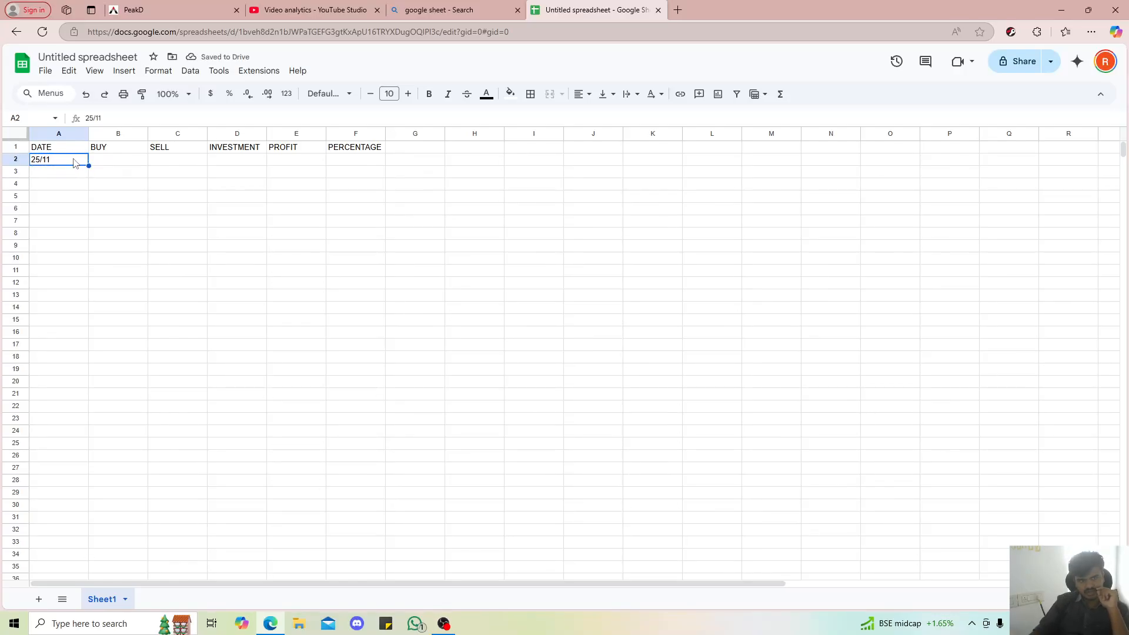
double_click(74, 159)
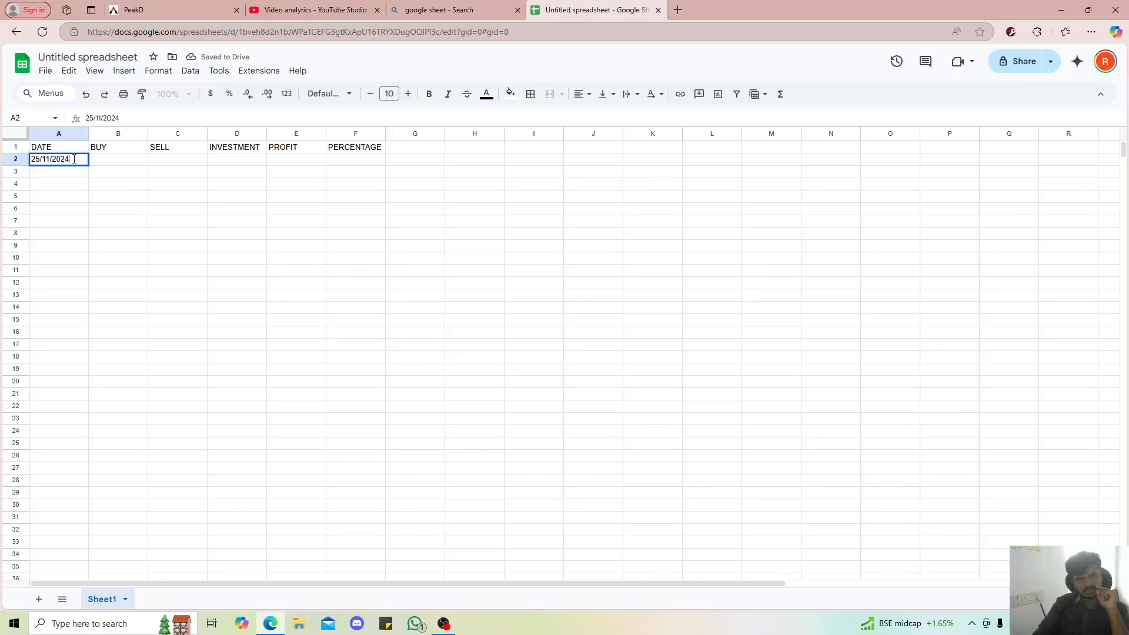
key("Return")
left_click(76, 162)
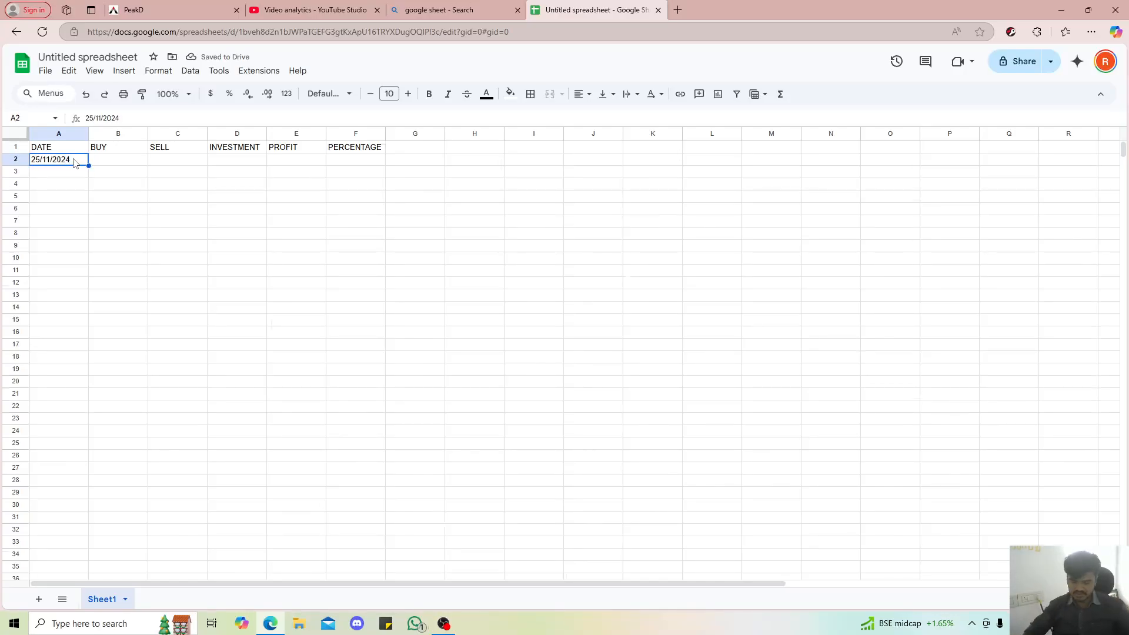
key("Delete")
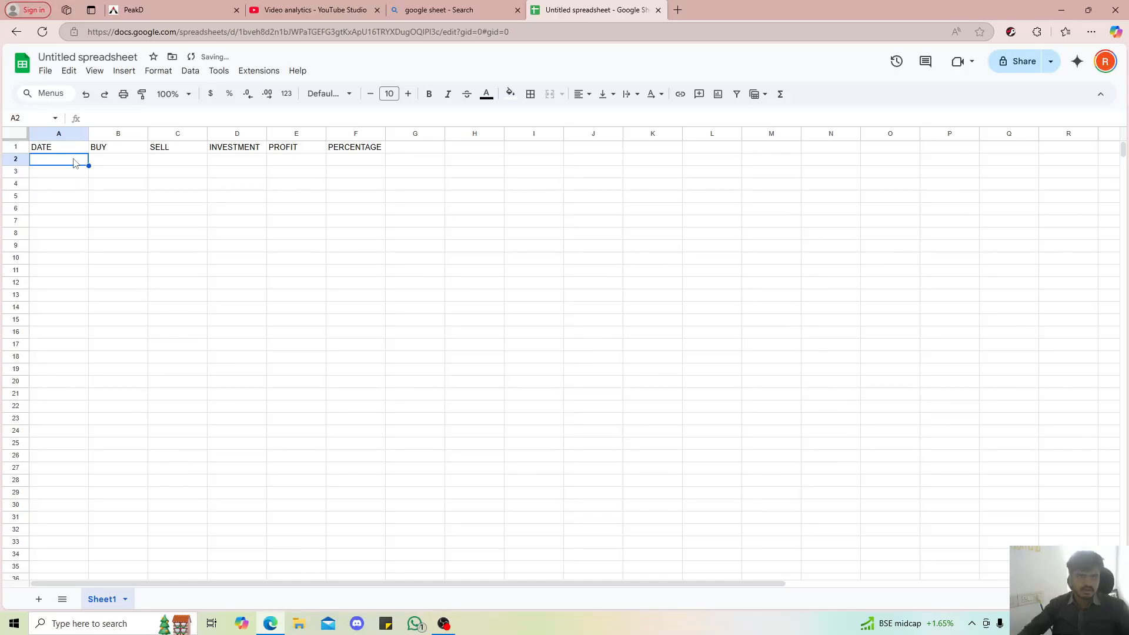
Apply the custom date format Aug 5, 1930 to cell A2
left_click(151, 75)
mouse_move(196, 125)
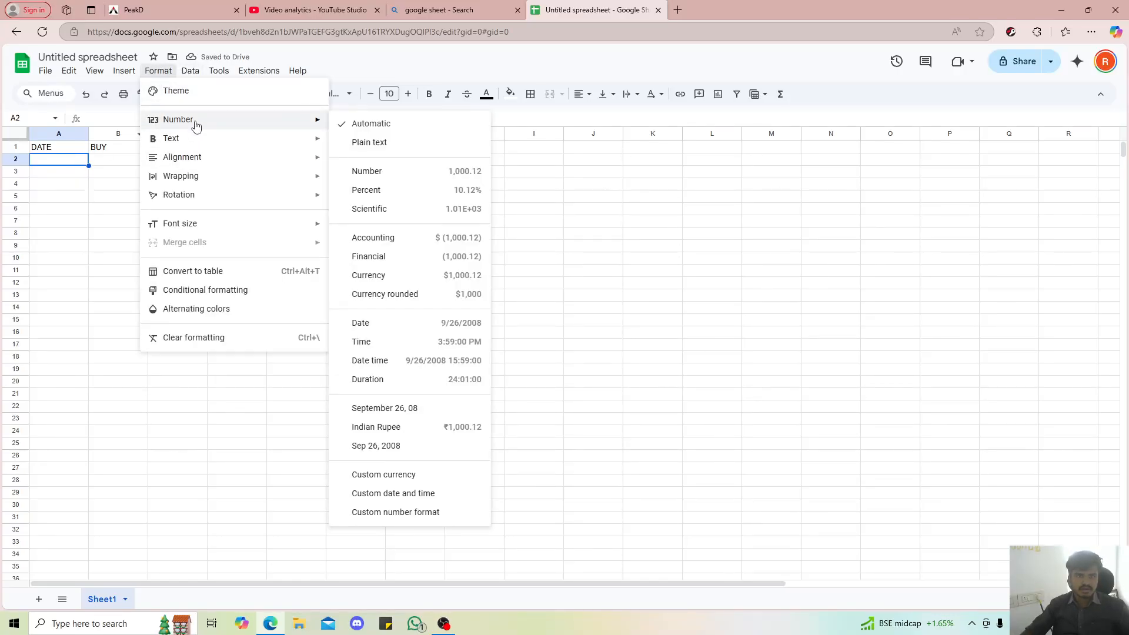
left_click(403, 494)
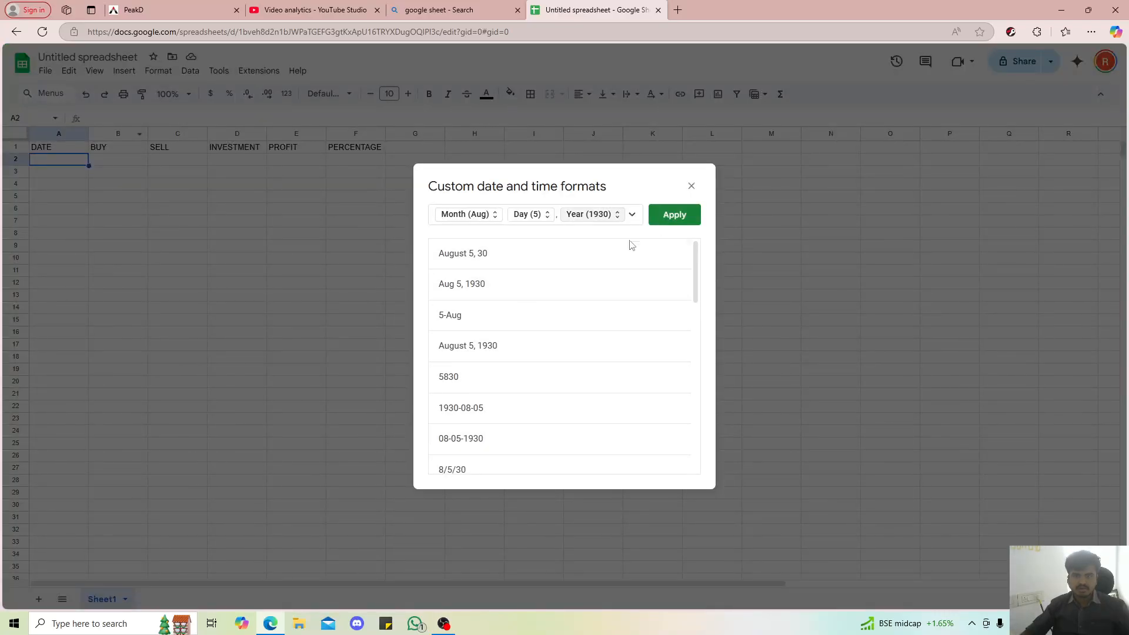
left_click(534, 291)
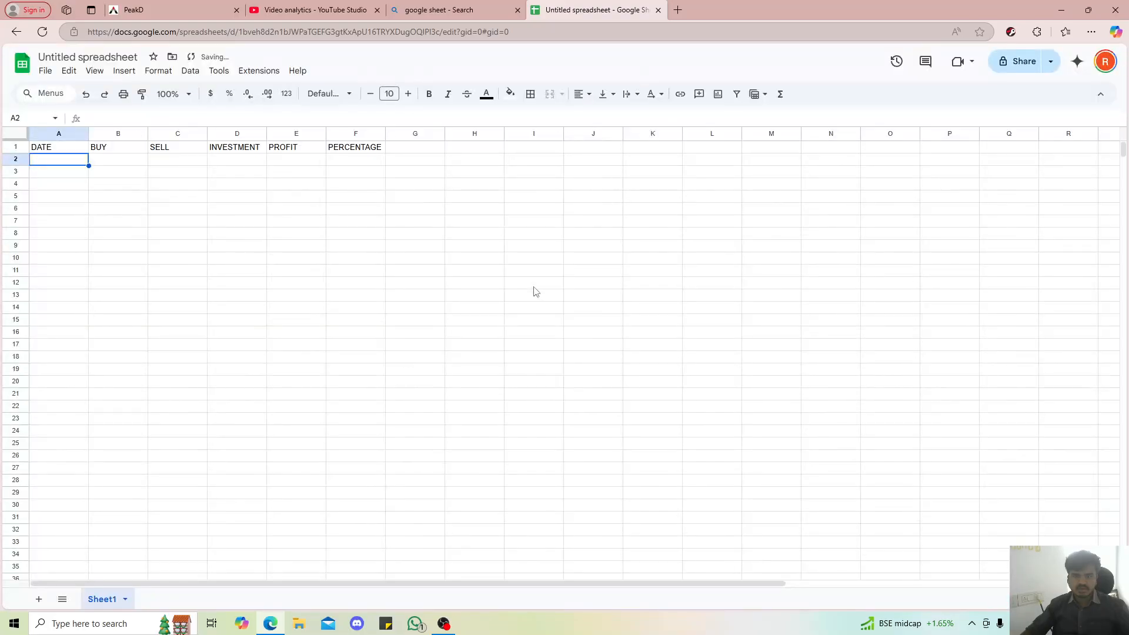
Enter the date 25/11/2024 in cell A2
double_click(64, 160)
left_click(53, 206)
left_click(54, 163)
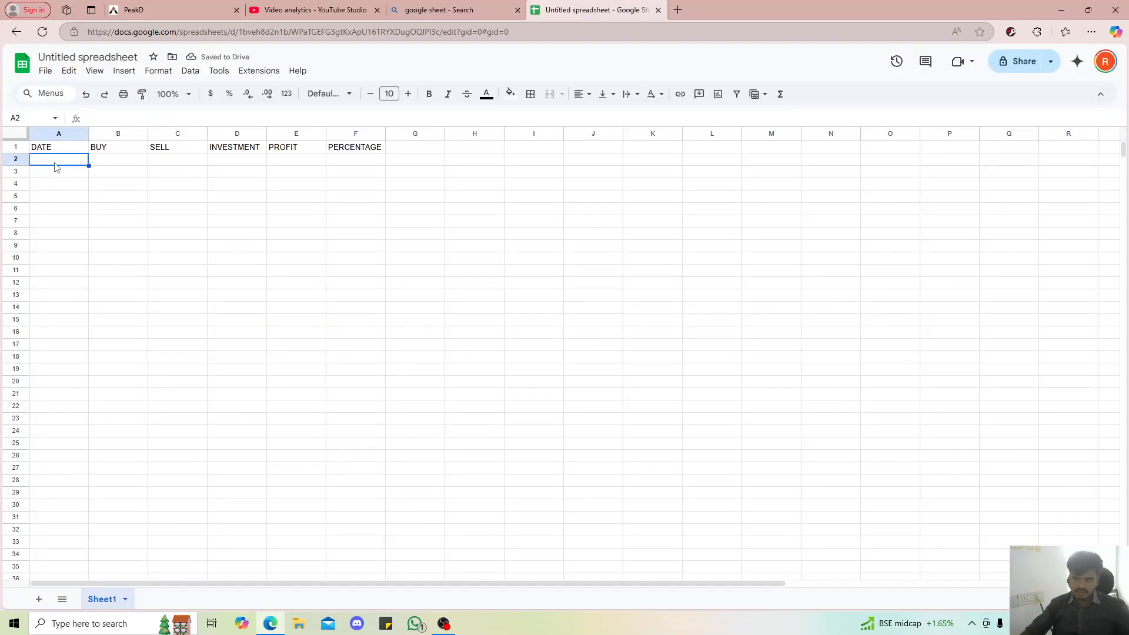
type("25/1")
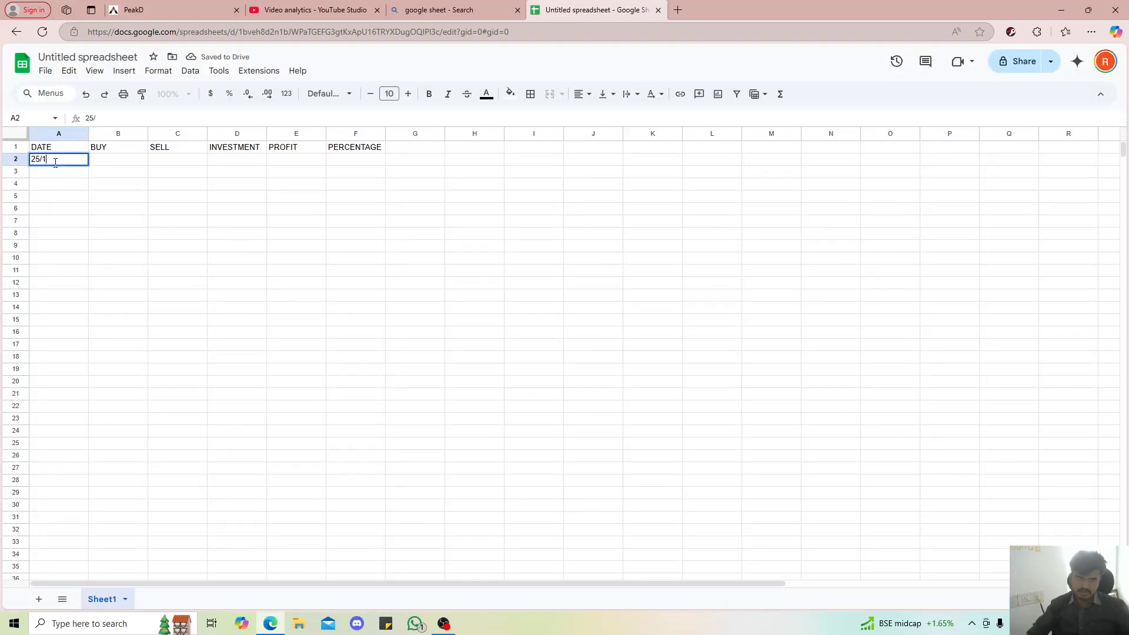
type("1/202")
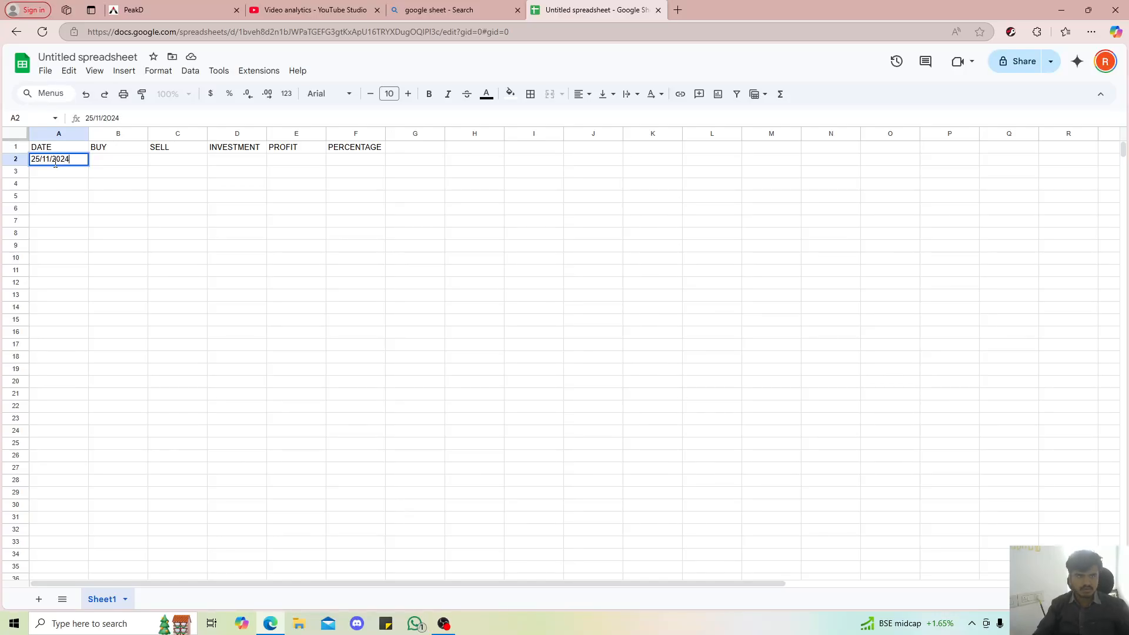
type("4")
key("Return")
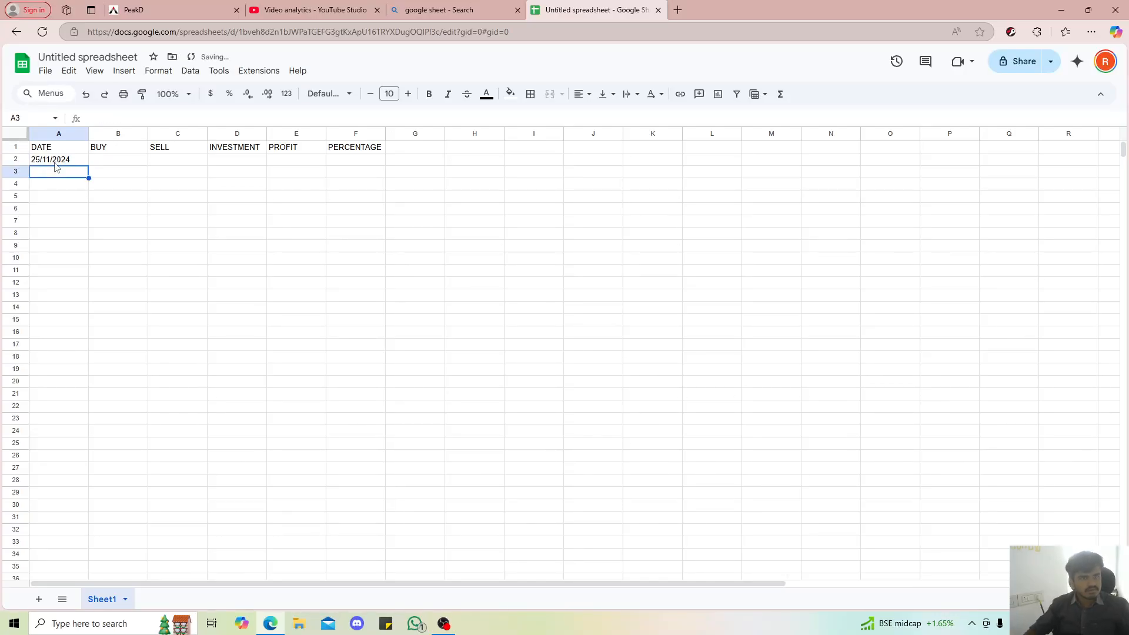
left_click(55, 163)
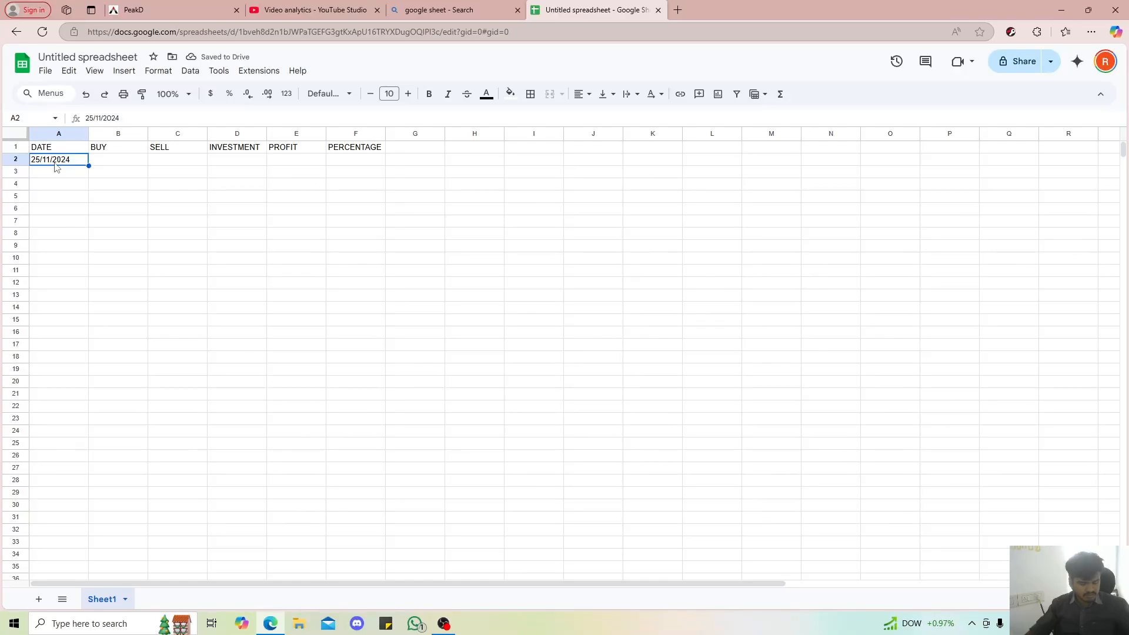
key("ctrl+shift+Down")
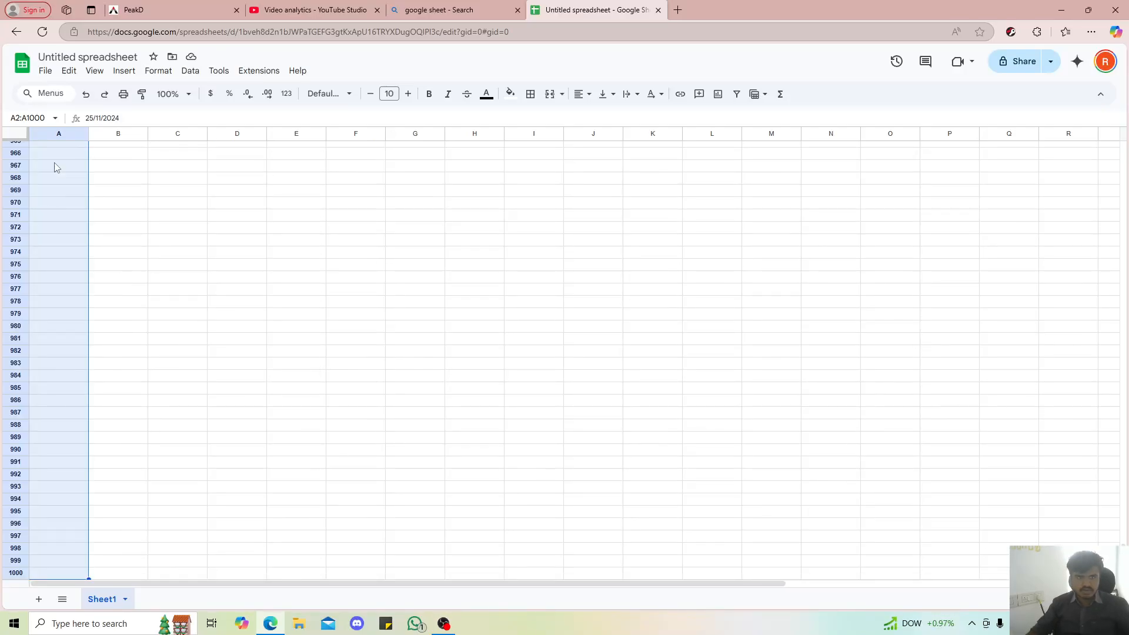
scroll(93, 176, "up", 20)
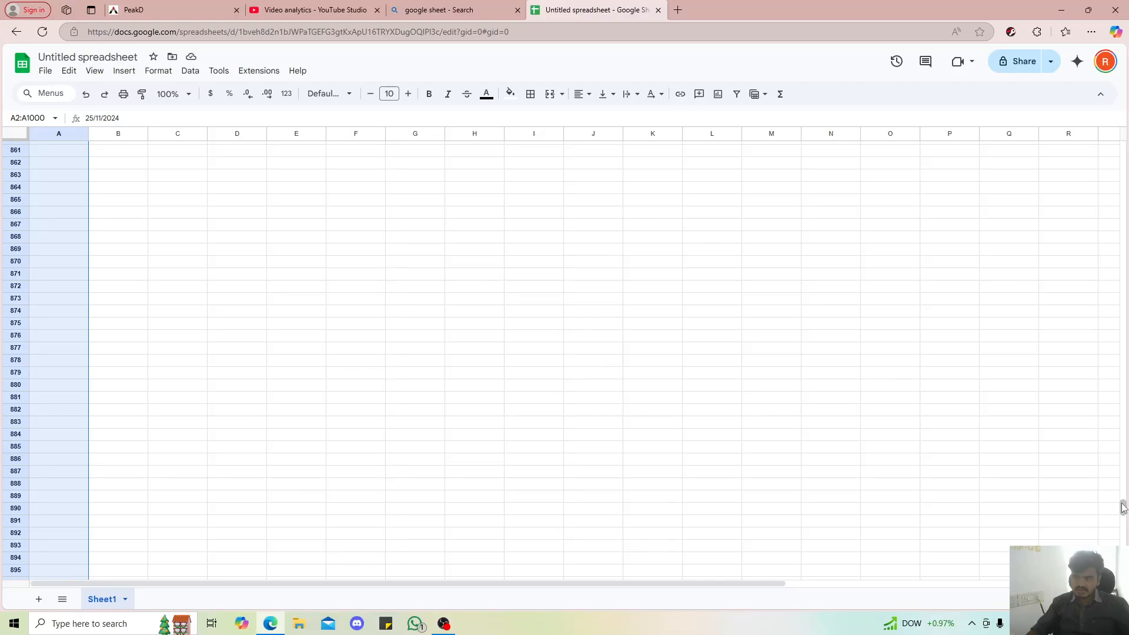
left_click_drag(1125, 509, 1124, 147)
left_click(136, 221)
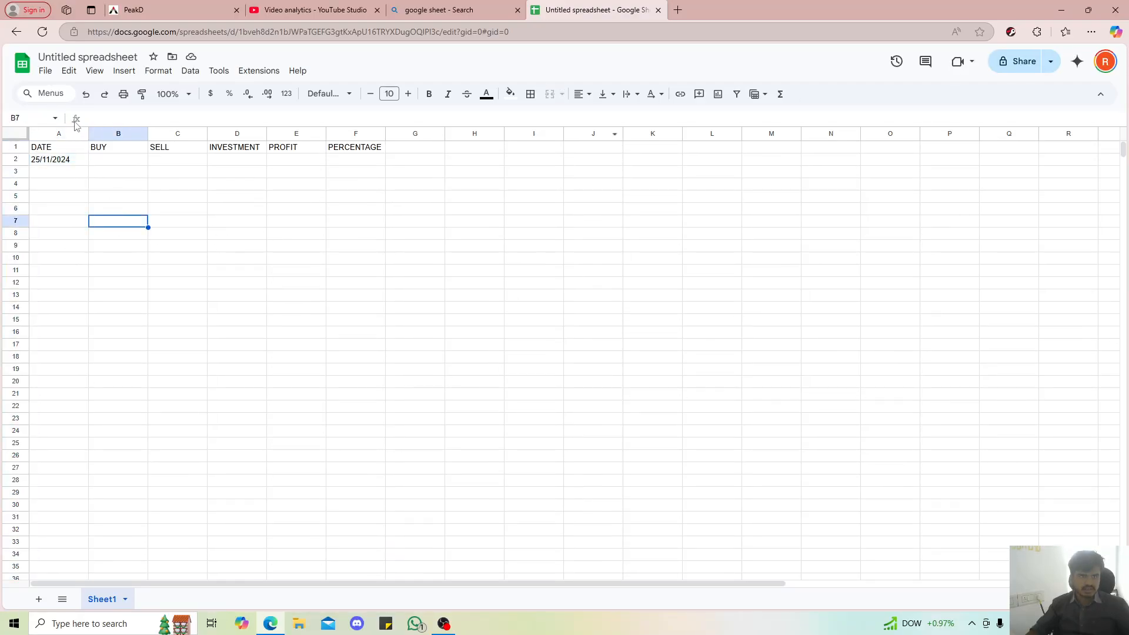
Apply the custom date format Aug 5, 1930 to the whole of column A
left_click(60, 134)
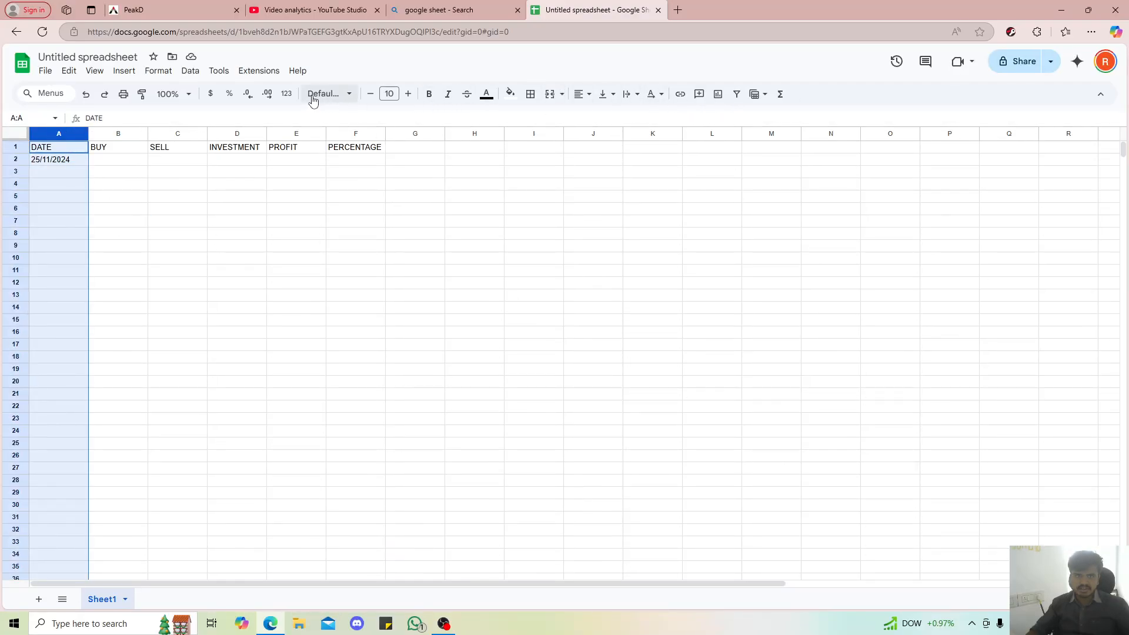
left_click(159, 71)
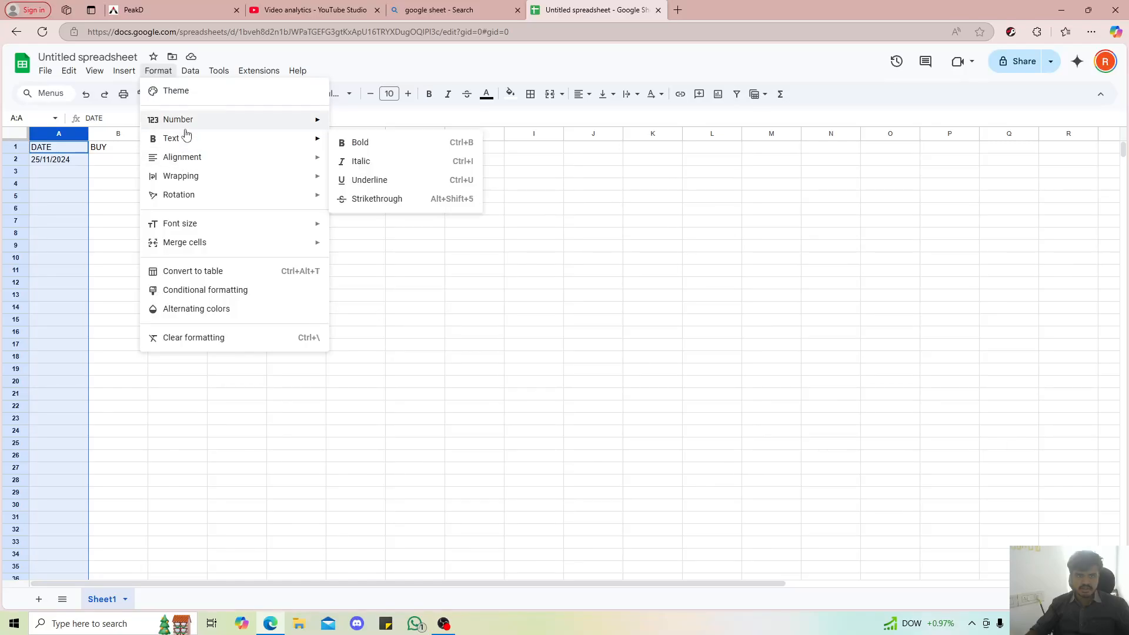
mouse_move(189, 122)
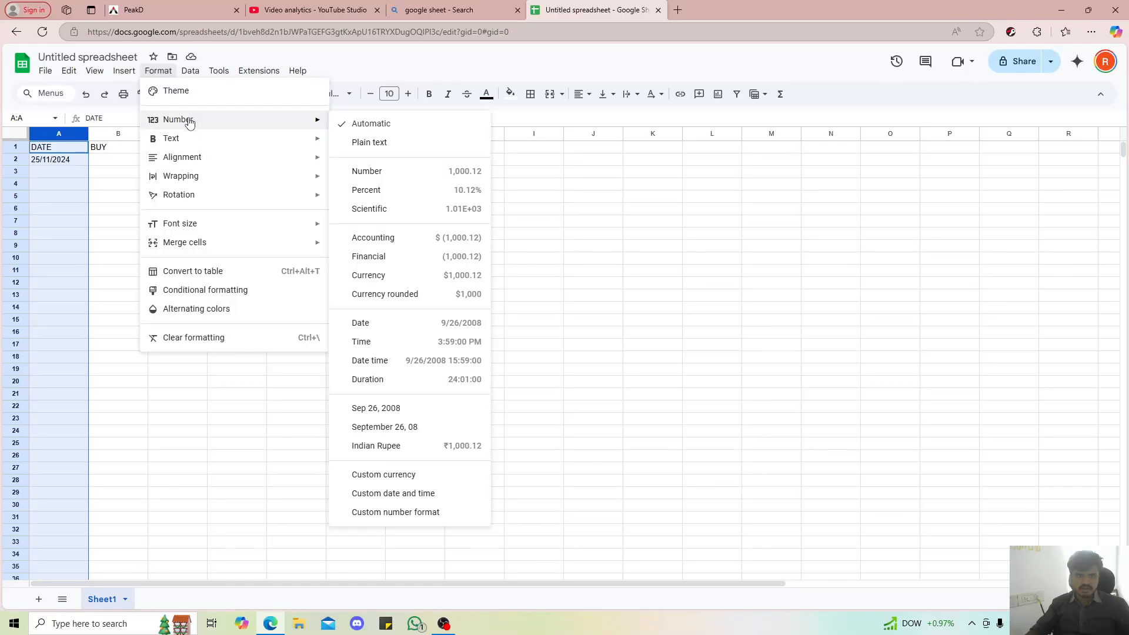
left_click(415, 494)
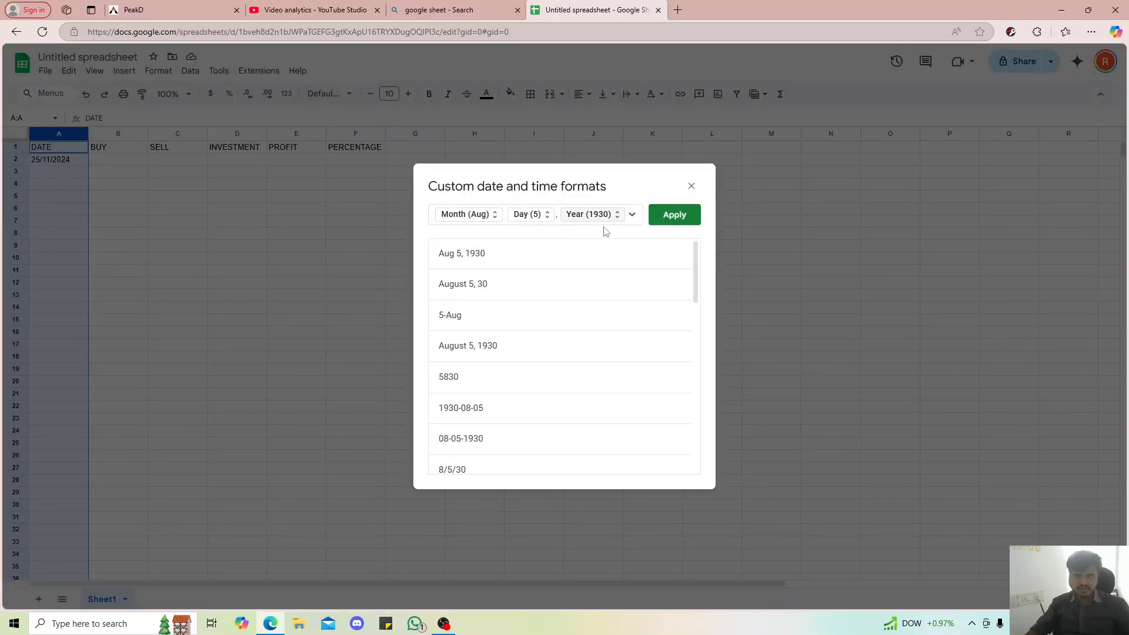
left_click(549, 257)
left_click(548, 257)
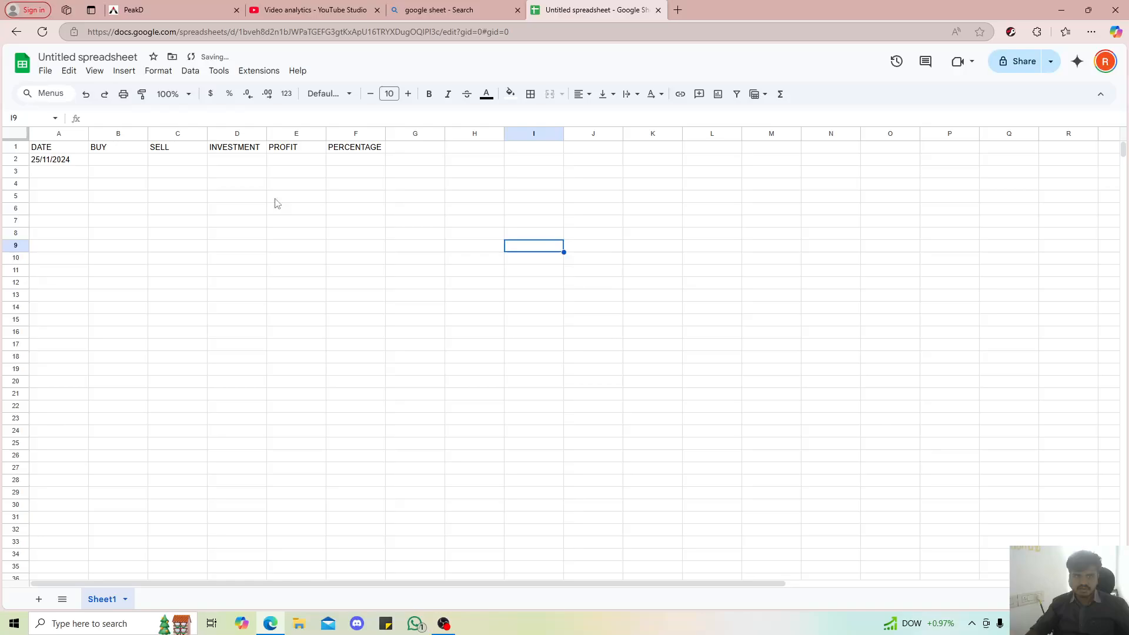
Reapply the custom date format Aug 5, 1930 to the entire DATE column
left_click(66, 165)
left_click(58, 133)
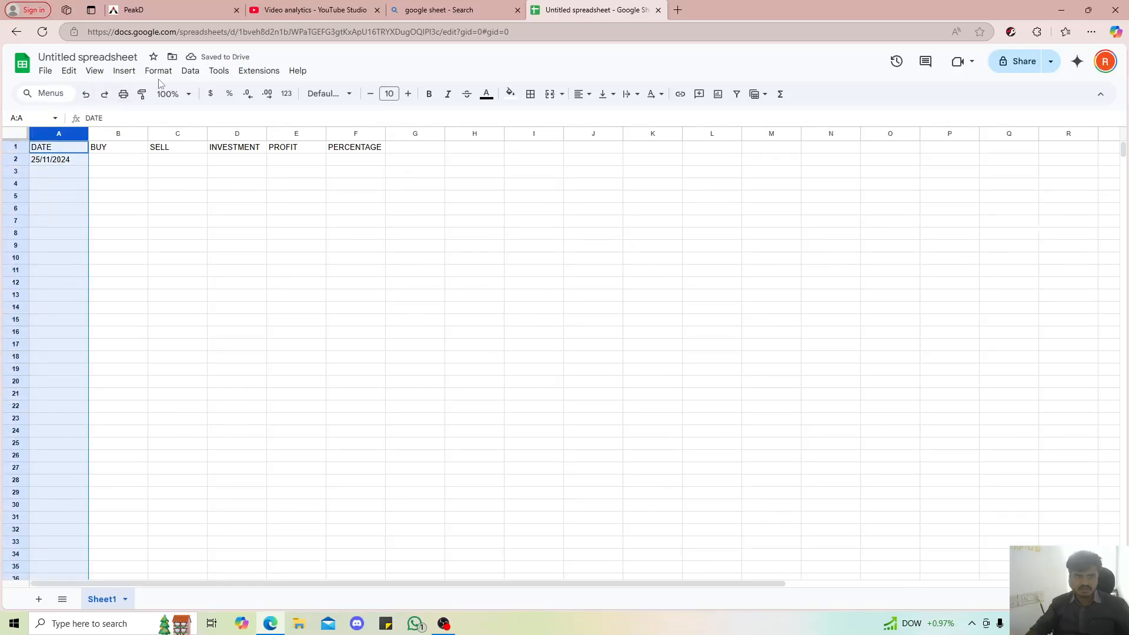
left_click(157, 72)
mouse_move(196, 120)
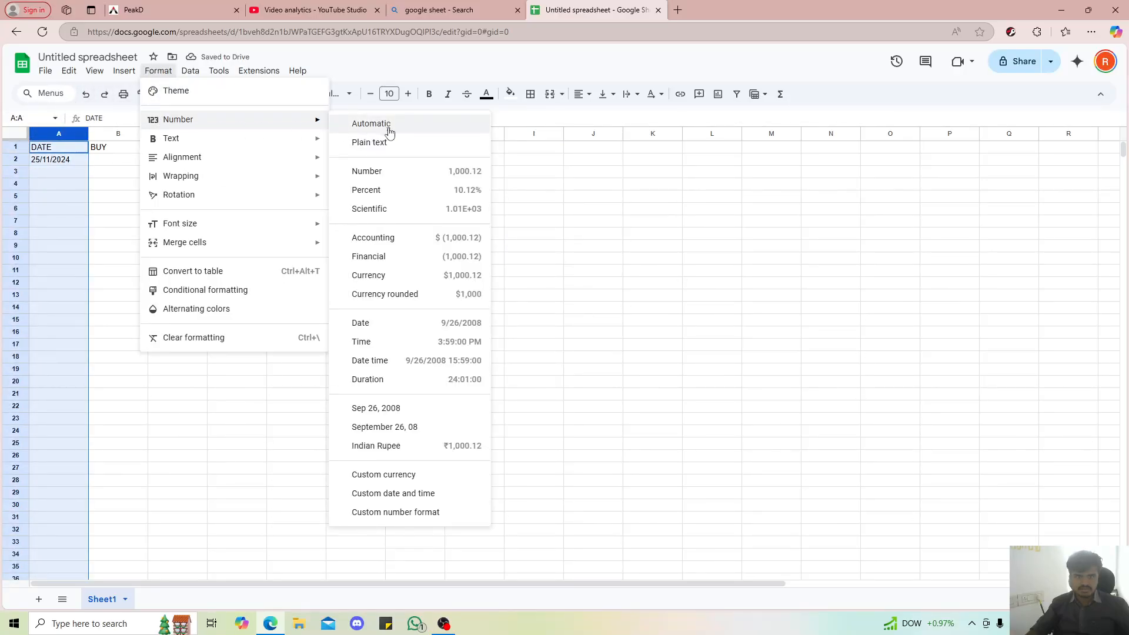
left_click(393, 494)
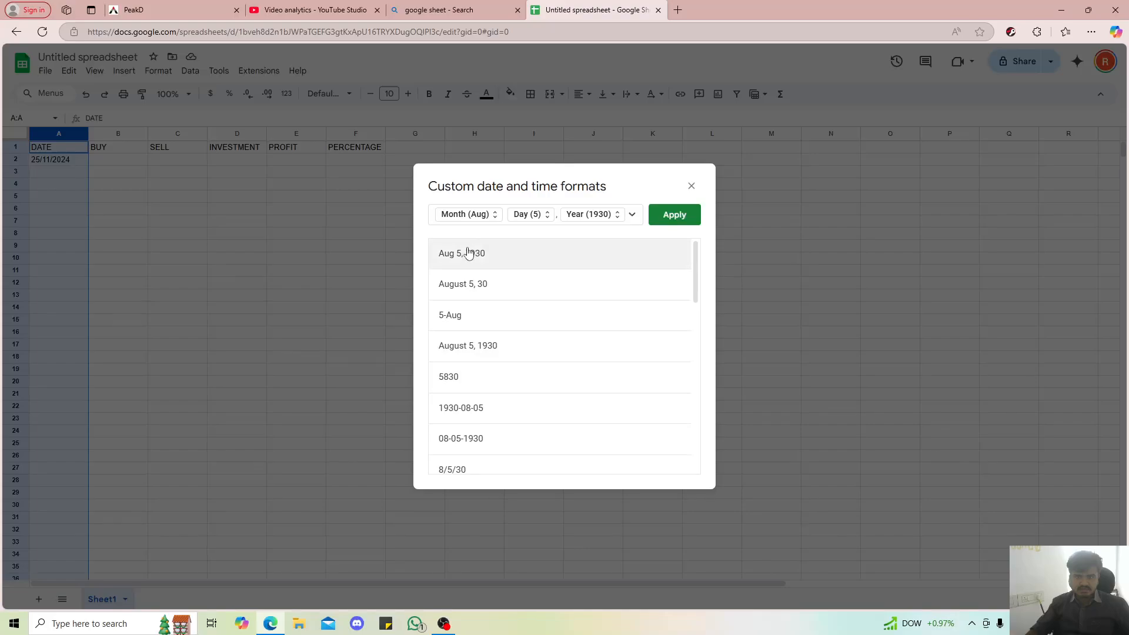
left_click(668, 223)
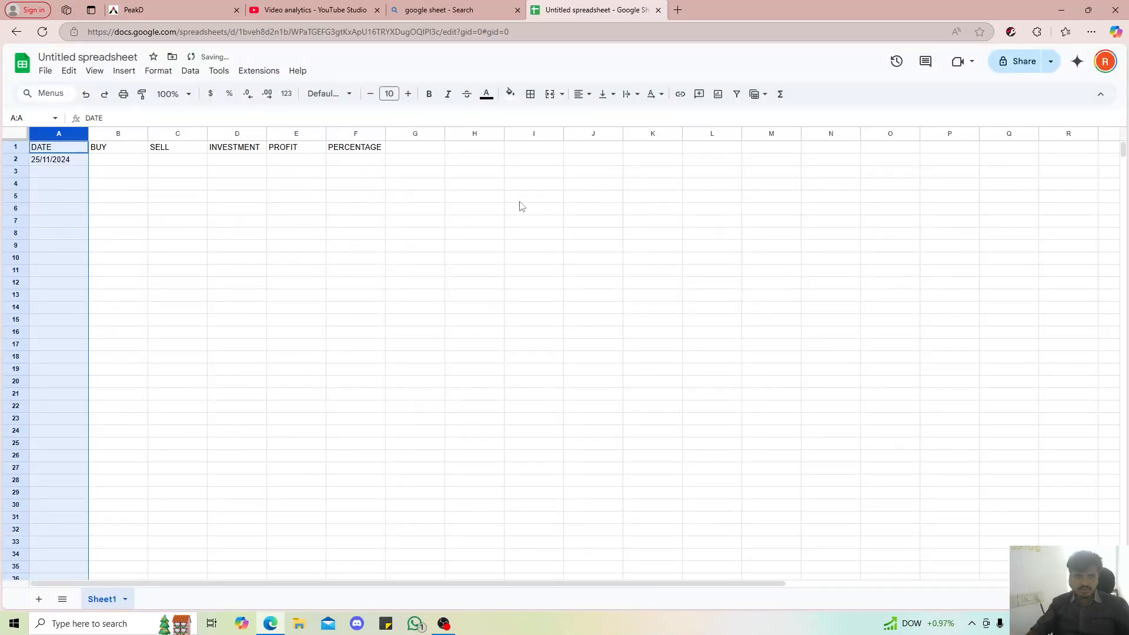
Clear cell A2 and enter the date 25/11 in it
left_click(69, 184)
left_click(52, 164)
key("Delete")
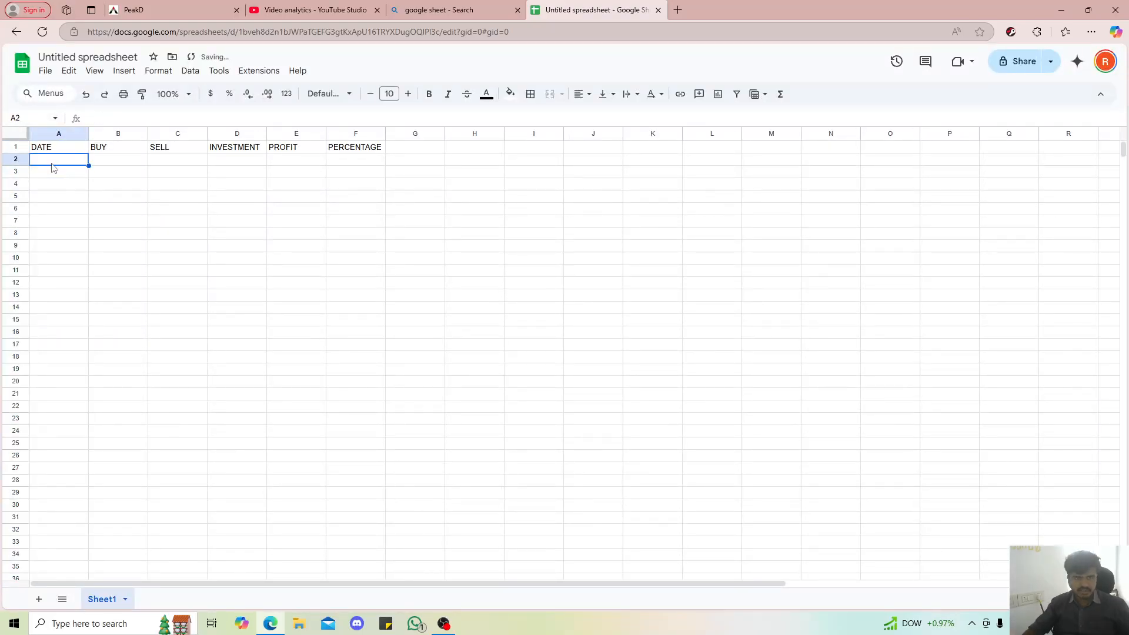
left_click(58, 186)
left_click(55, 151)
left_click(56, 162)
type("25/11")
key("Return")
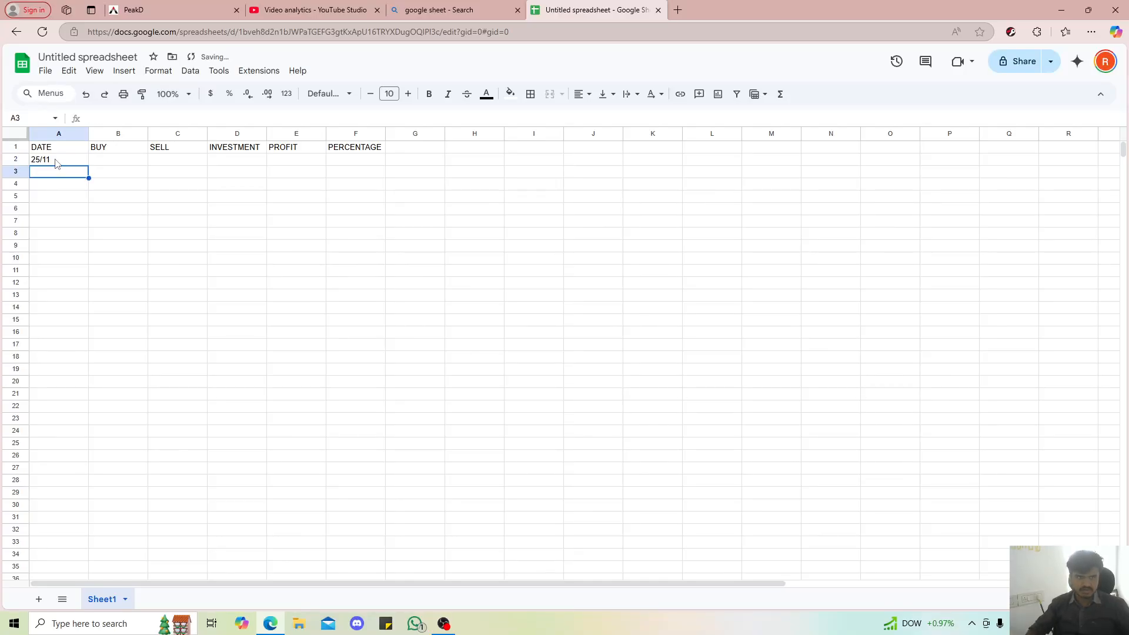
Replace the date in cell A2 with 11/25 and check how it is stored
left_click(56, 162)
type("11/25")
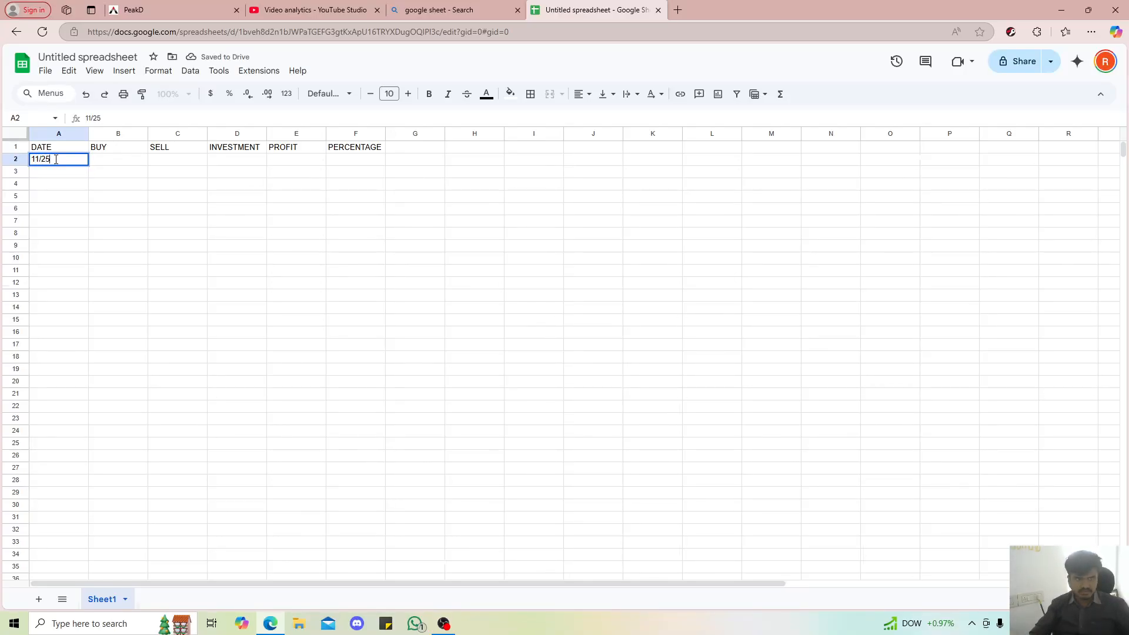
key("Return")
left_click(56, 164)
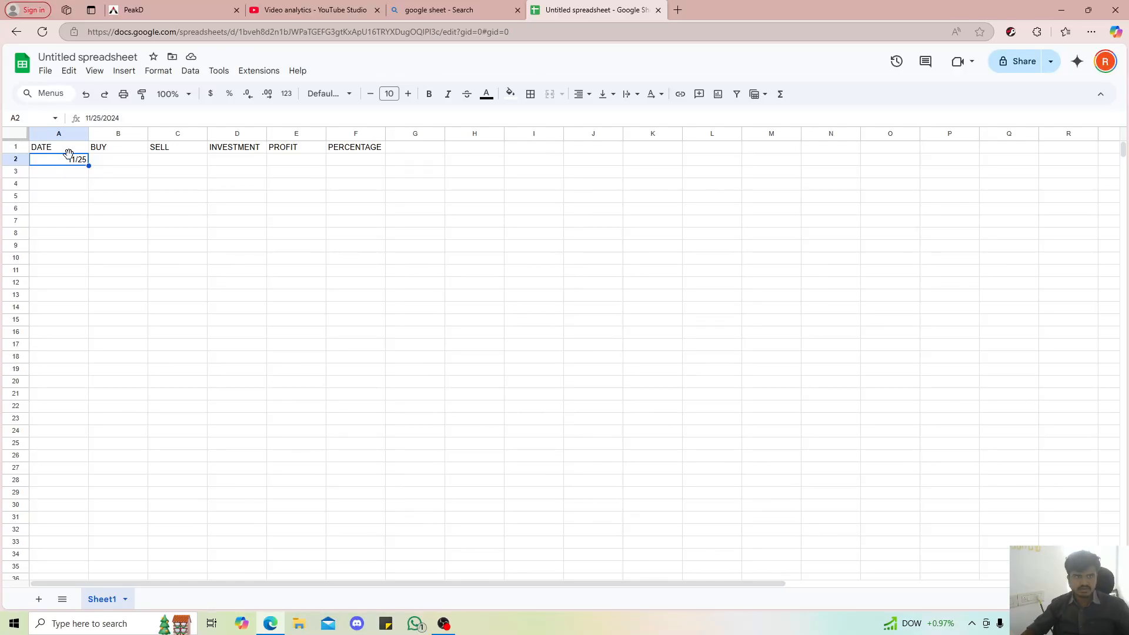
left_click(77, 187)
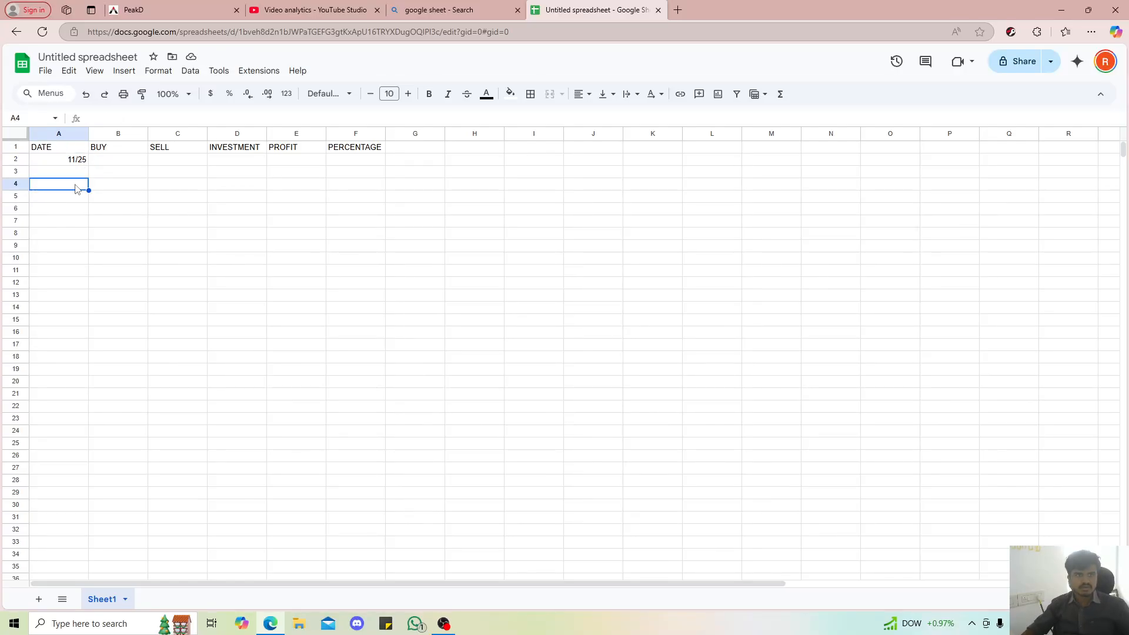
left_click(73, 164)
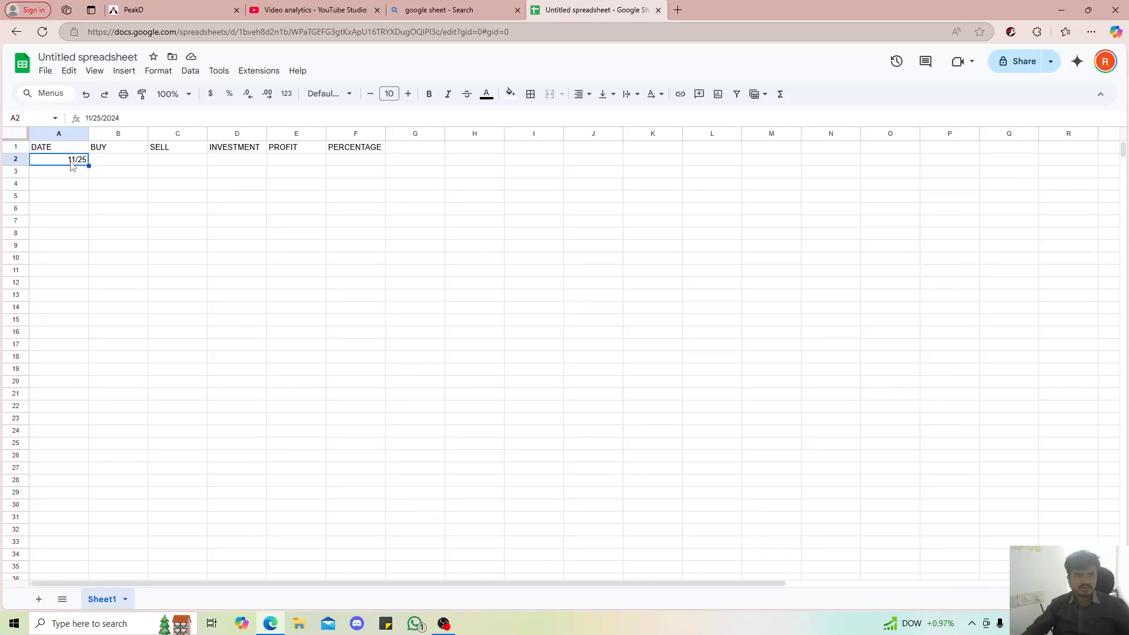
left_click(70, 175)
key("Up")
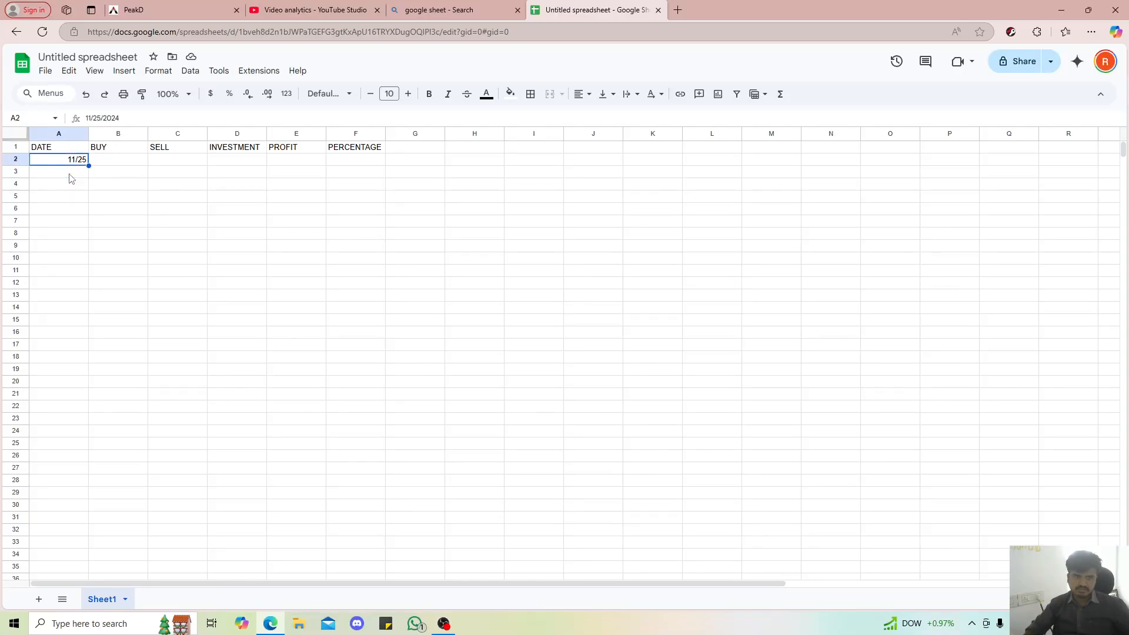
Apply the custom date format August 5, 30 to the whole of column A and widen the column slightly to fit the date
left_click(53, 135)
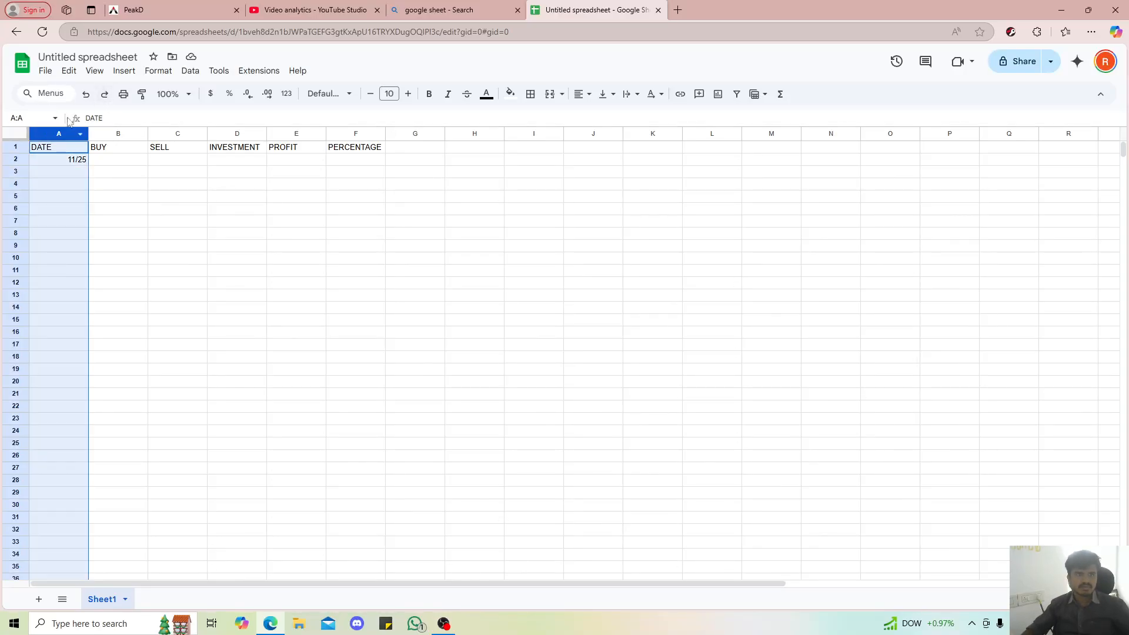
left_click(156, 71)
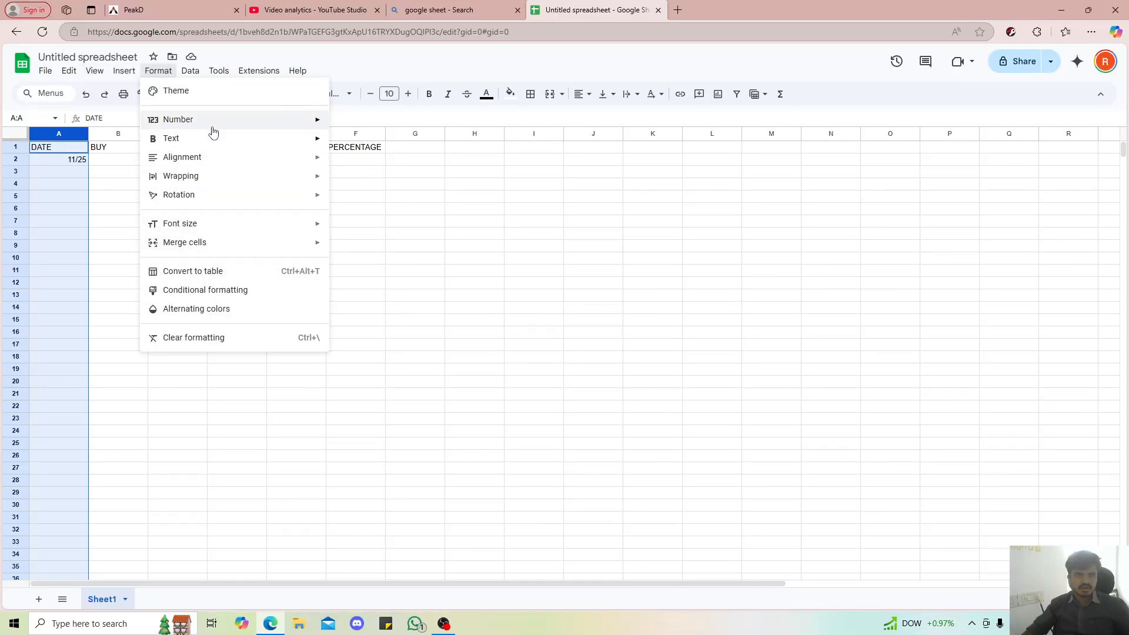
mouse_move(209, 121)
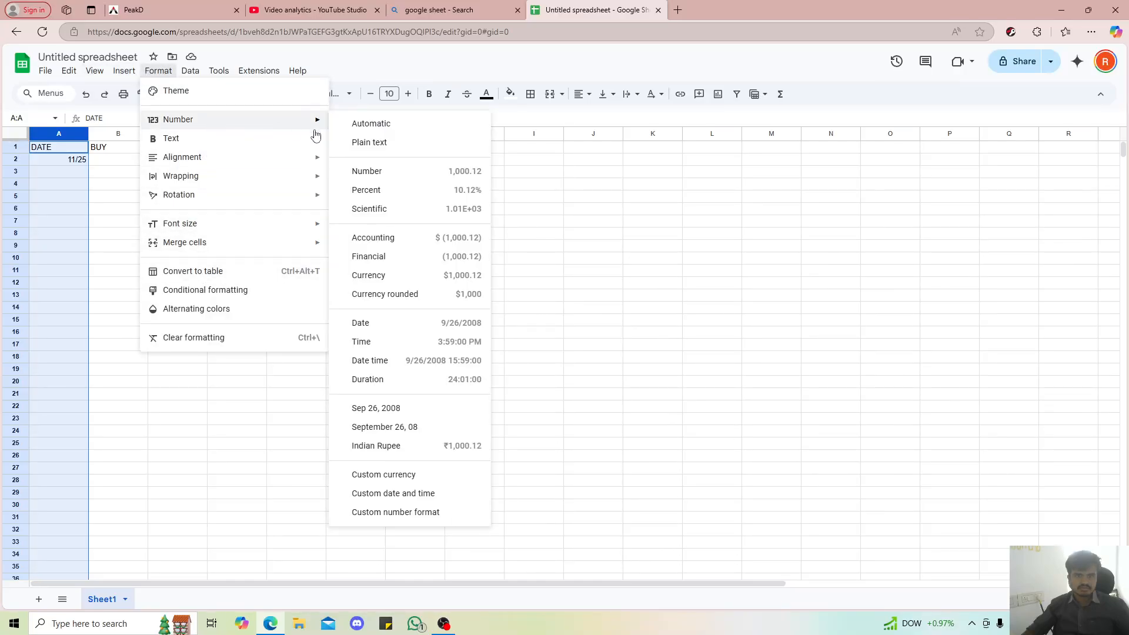
left_click(404, 494)
left_click(495, 356)
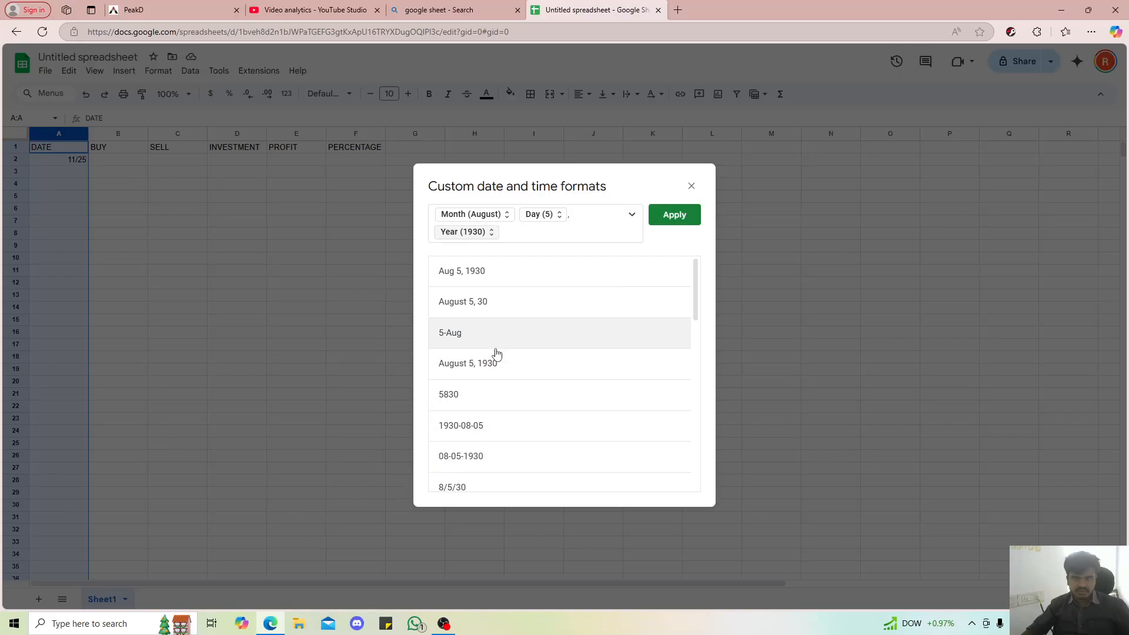
left_click(482, 310)
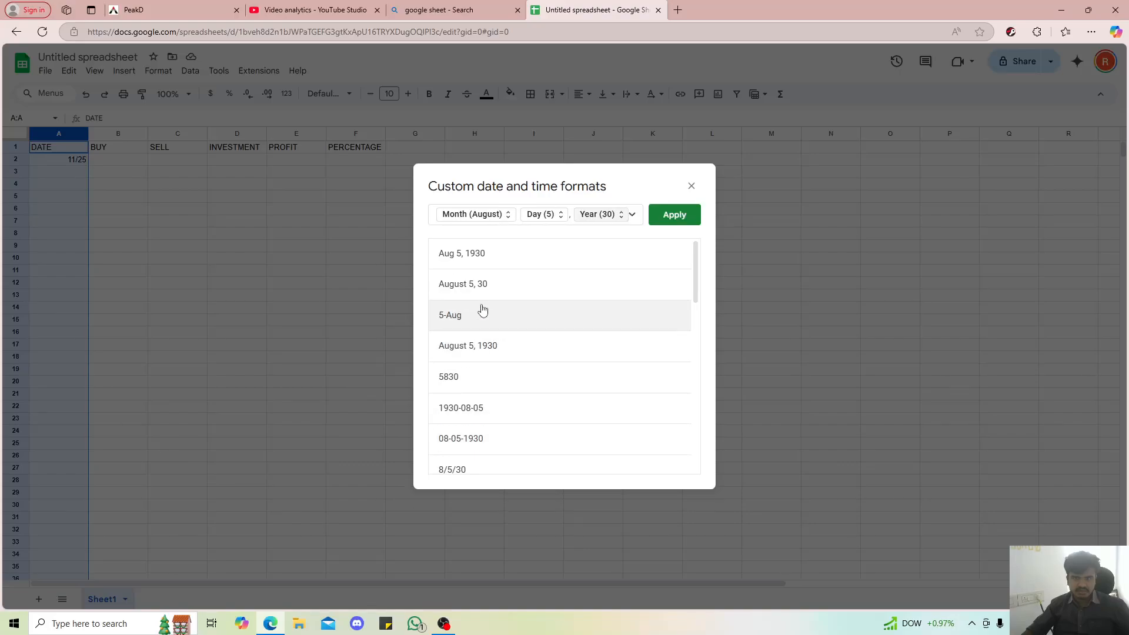
left_click(671, 217)
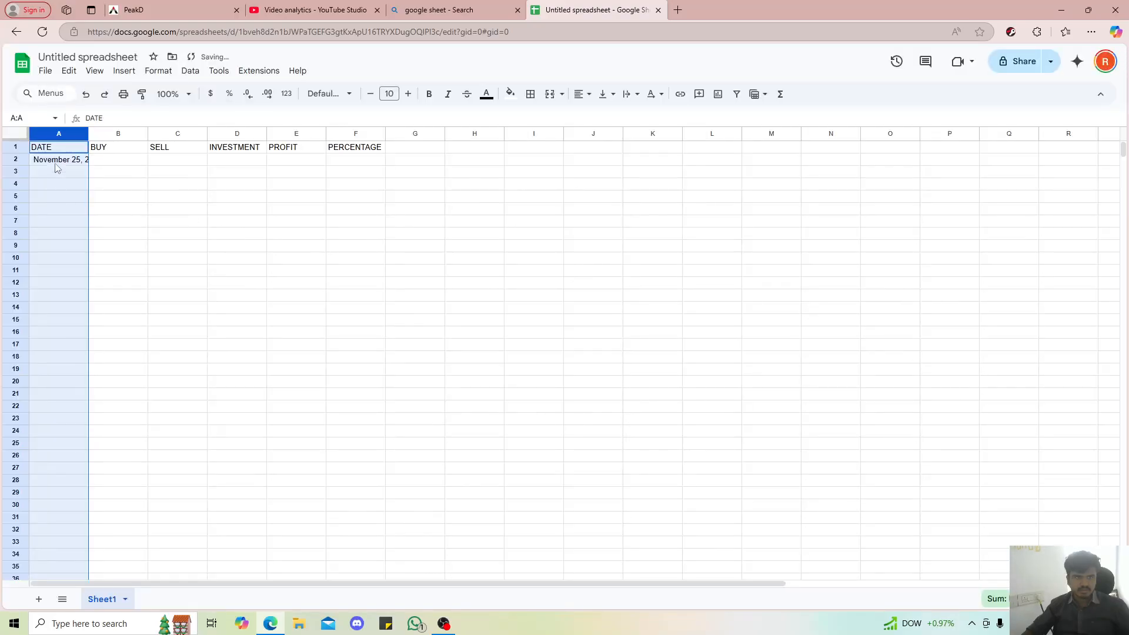
left_click_drag(91, 136, 95, 137)
left_click(51, 195)
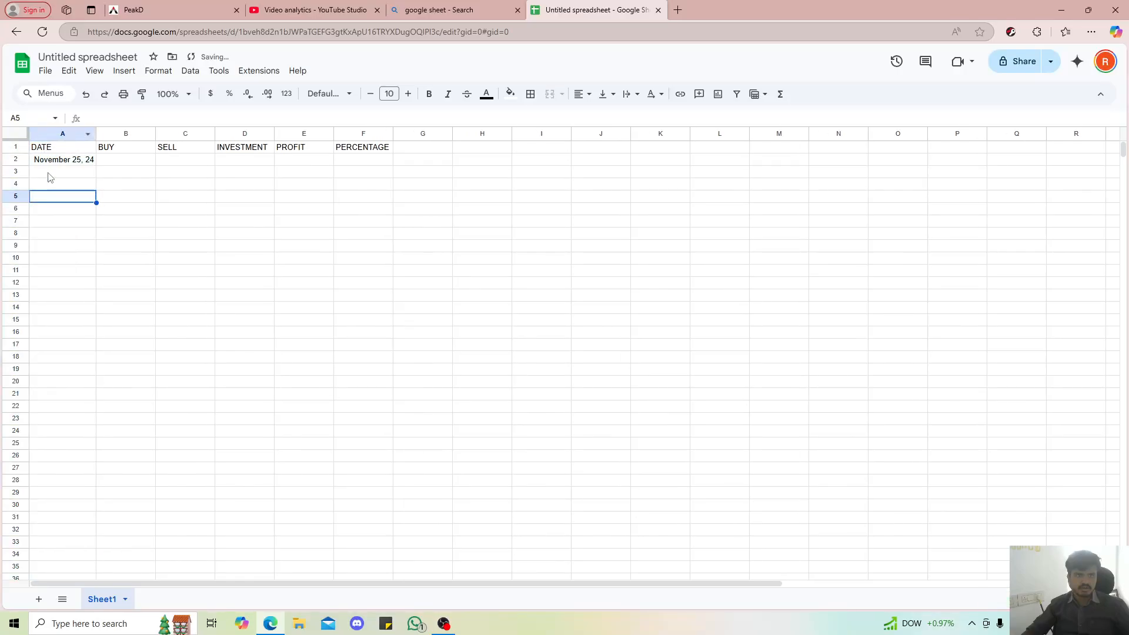
Clear cell A2 and enter the date 24/11 in it
left_click(52, 165)
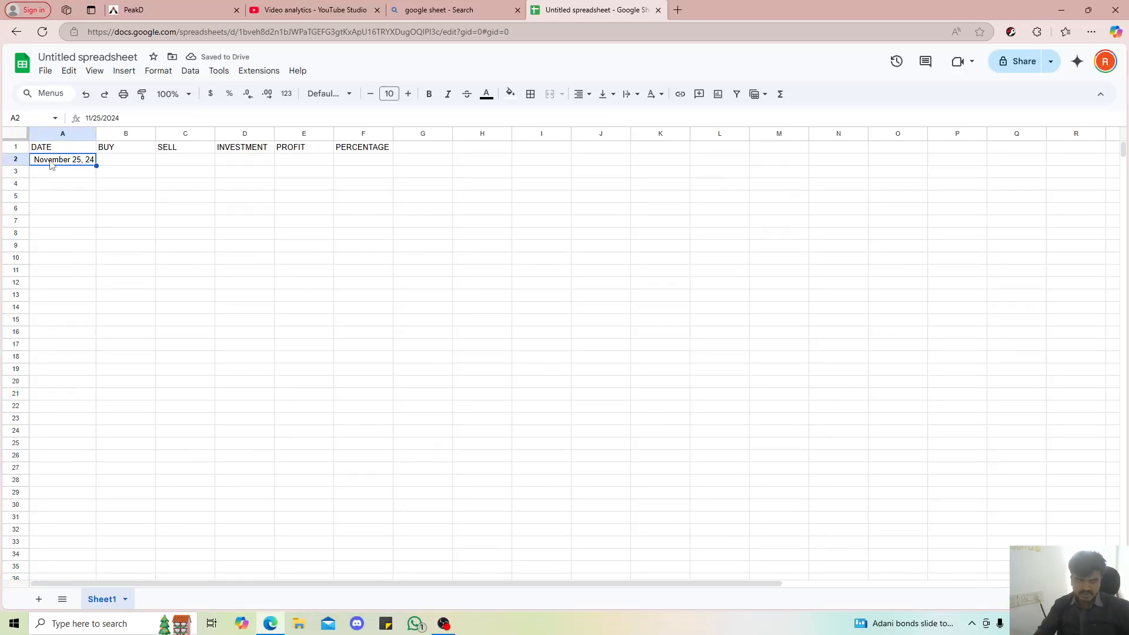
key("Delete")
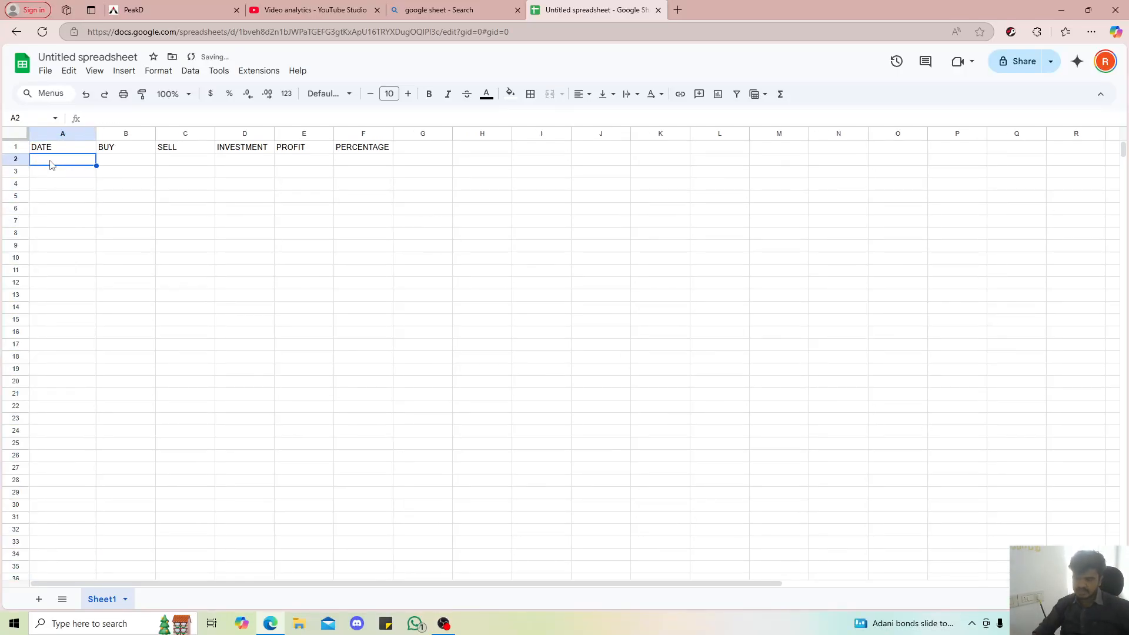
type("24/")
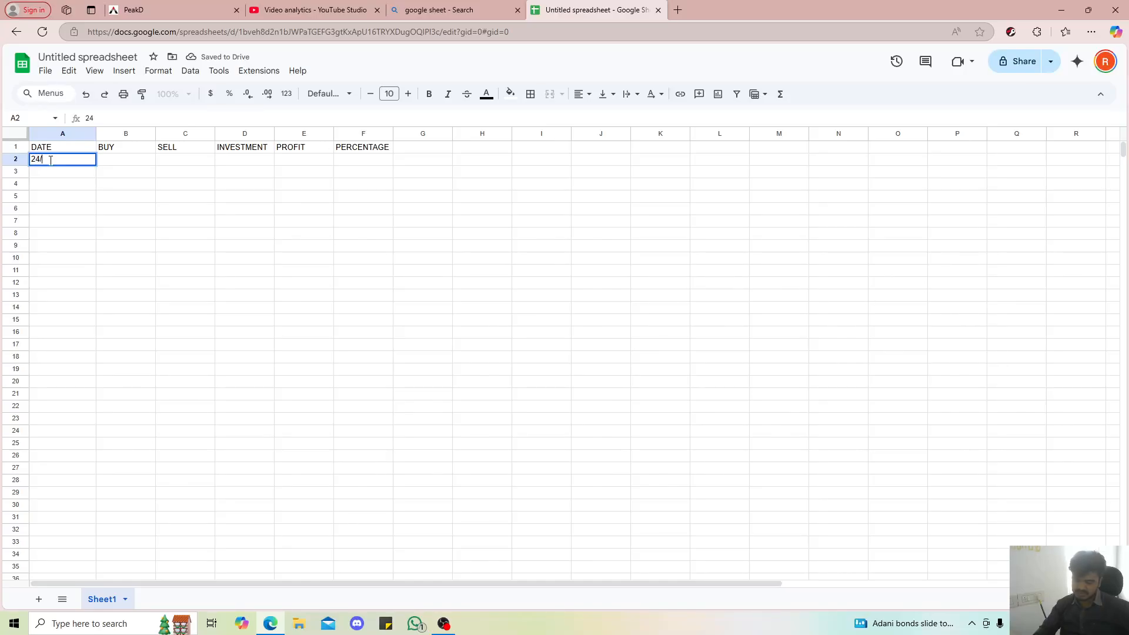
type("11")
key("Return")
Extend the date in cell A2 to 24/11/2024, then clear the cell
left_click(51, 162)
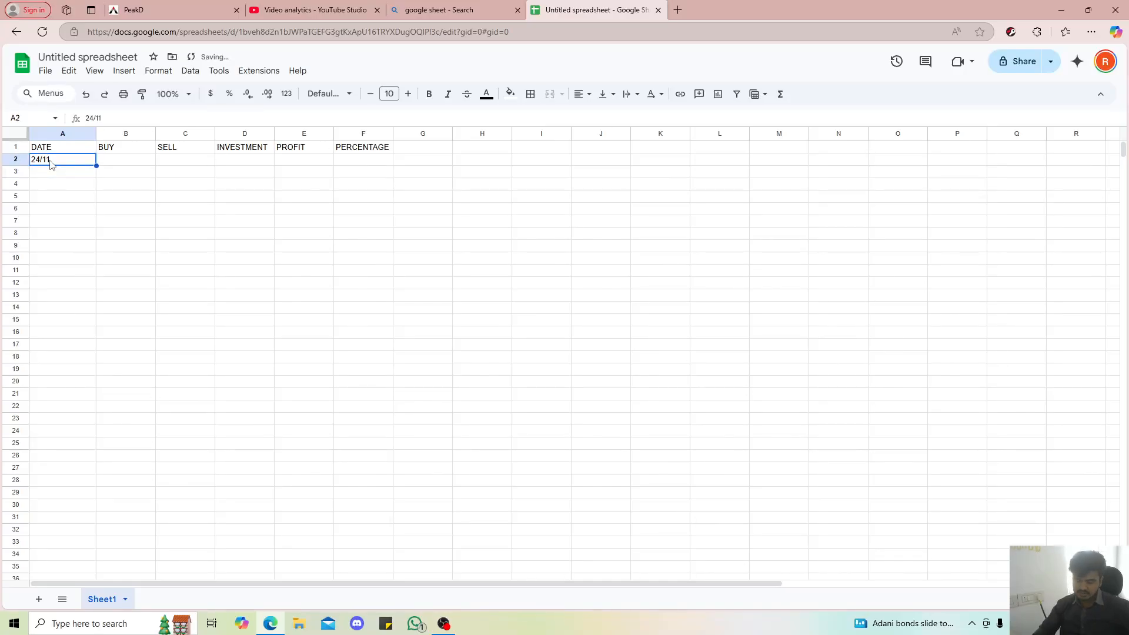
type("24/11")
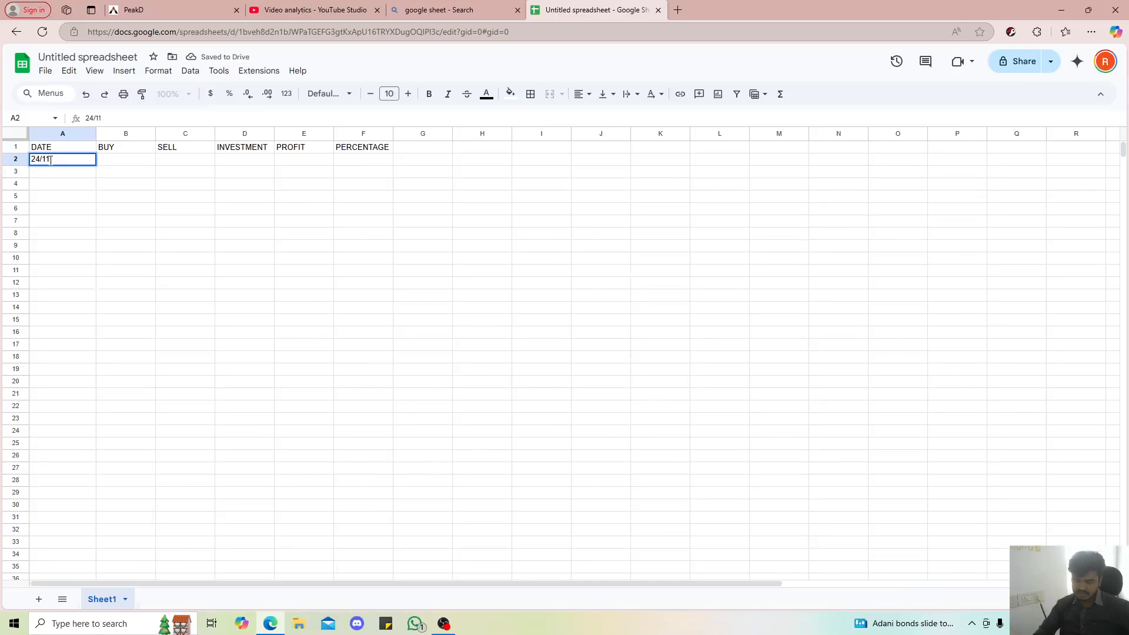
key("Return")
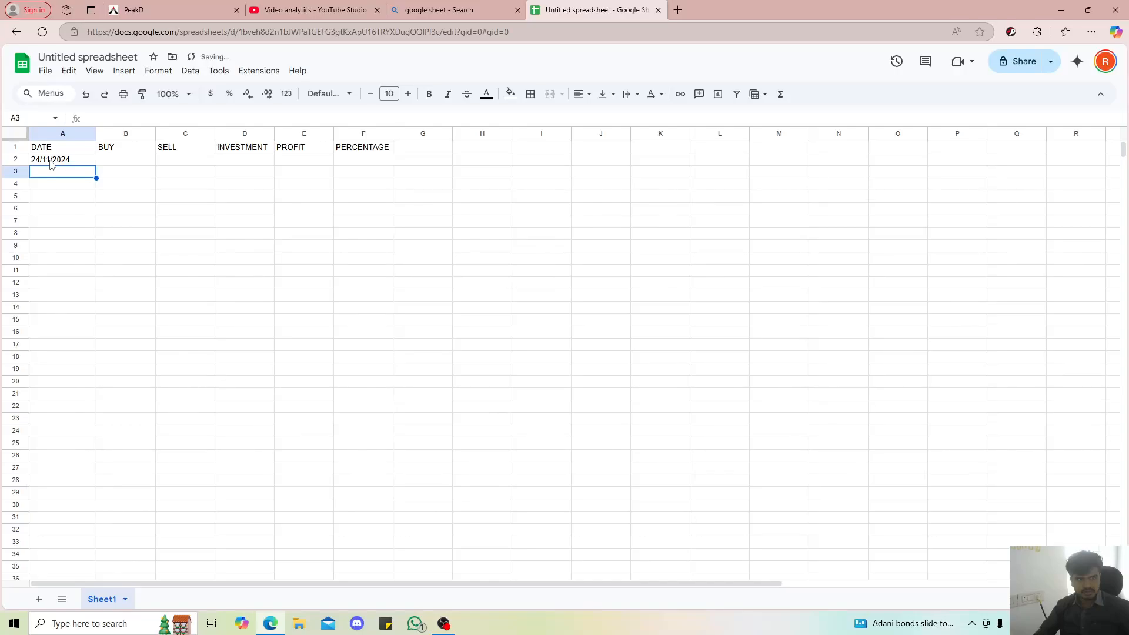
left_click(51, 165)
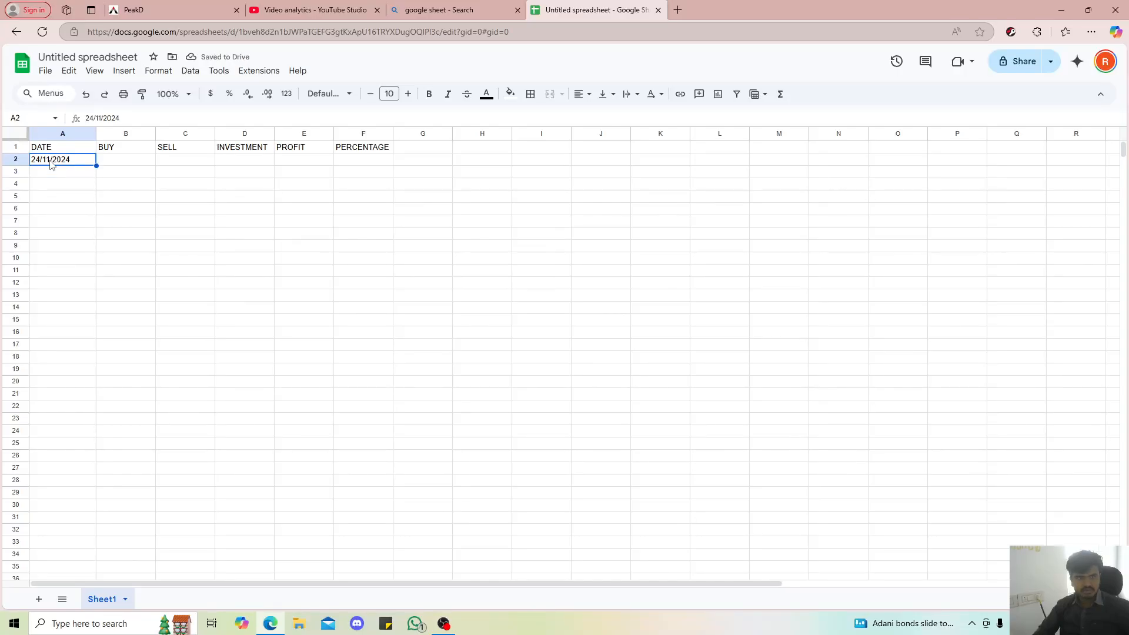
key("Delete")
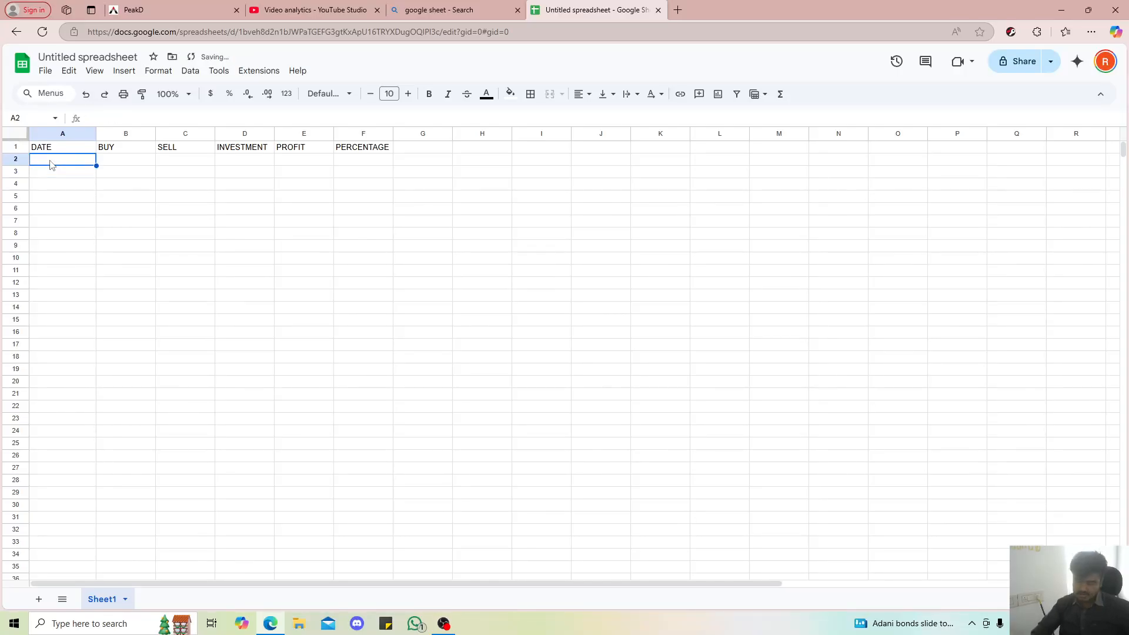
Enter the date 24/11 in cell A2 again, without a year
type("24/")
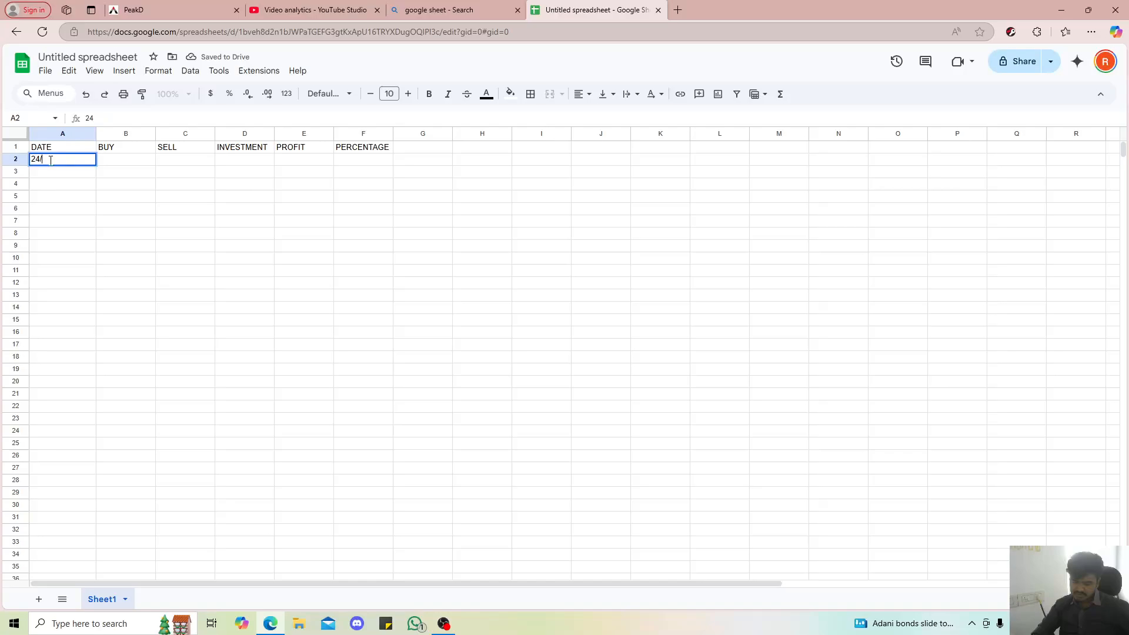
type("11/")
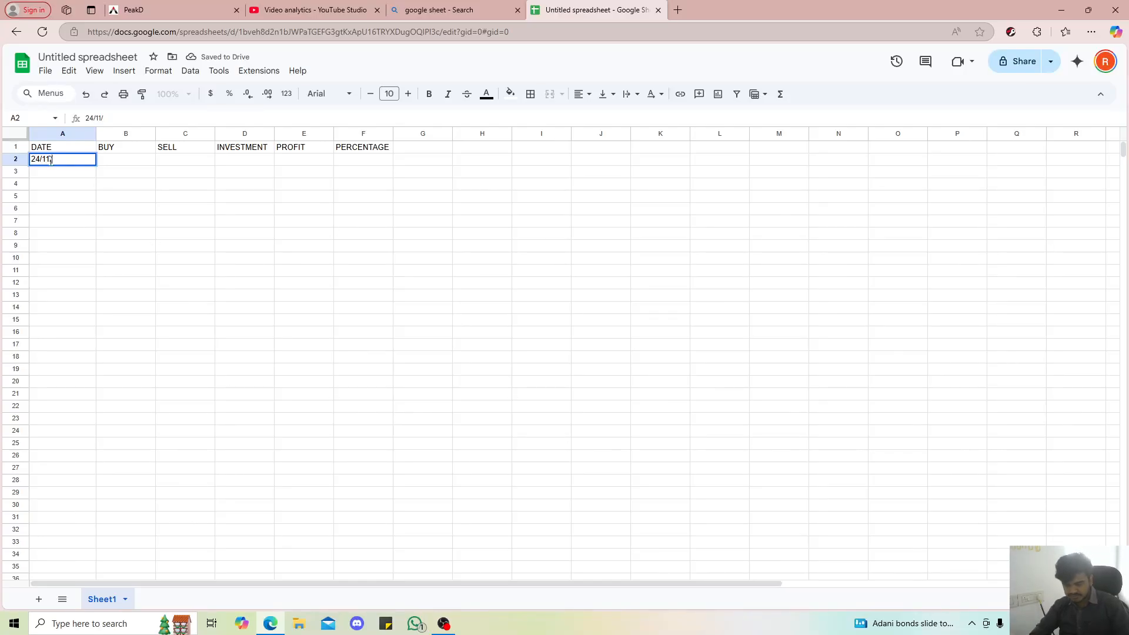
type("204")
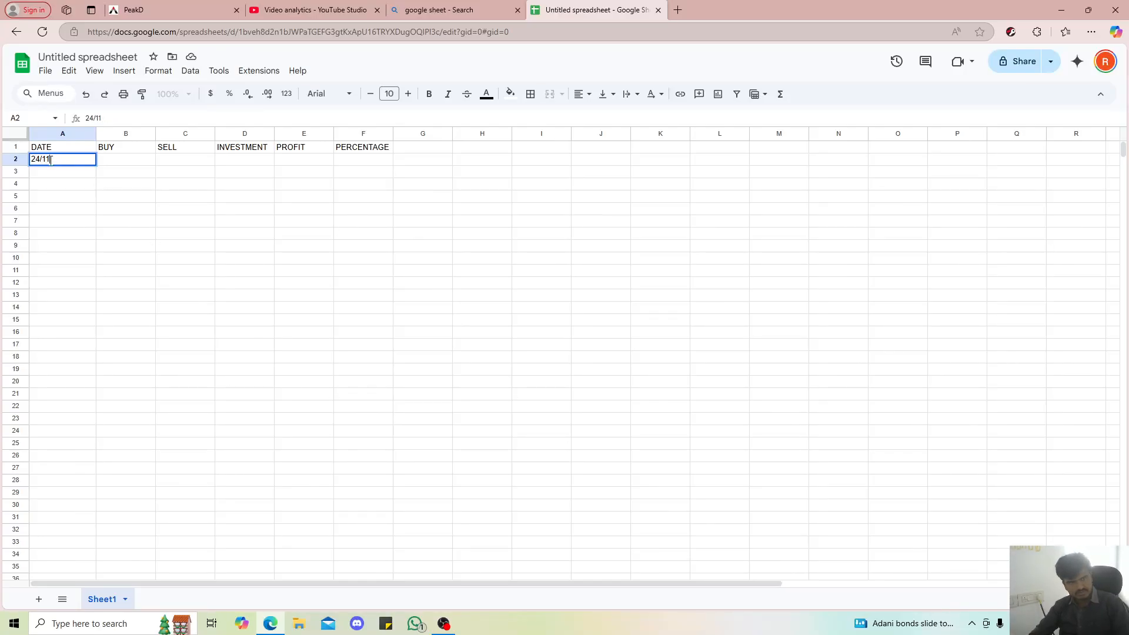
key("Return")
left_click(50, 161)
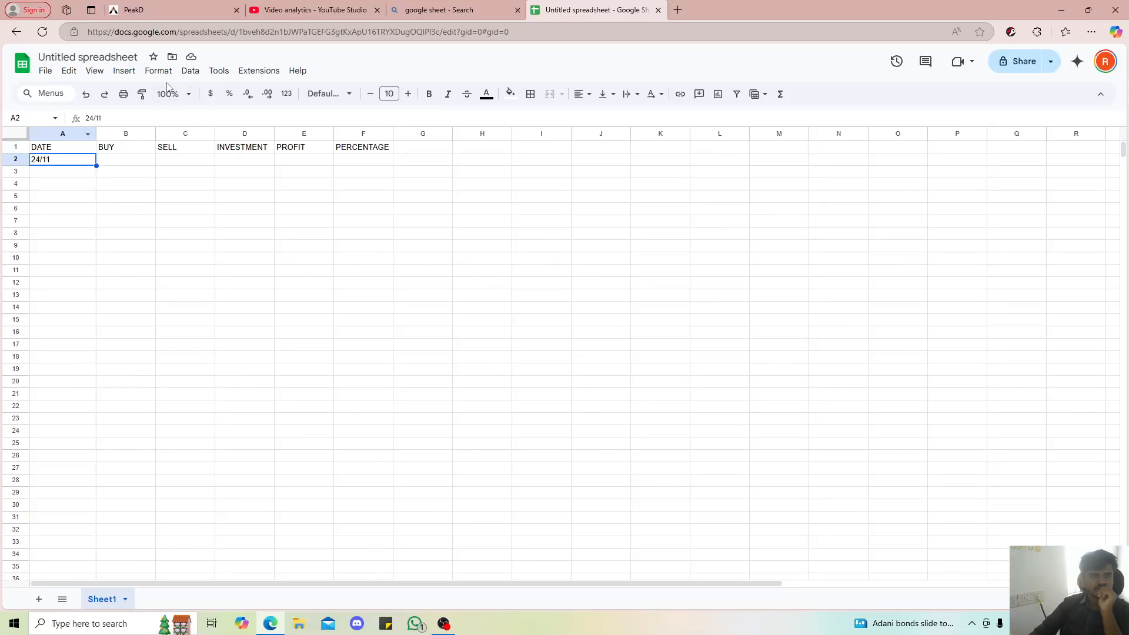
Clear the date from cell A2
left_click(120, 73)
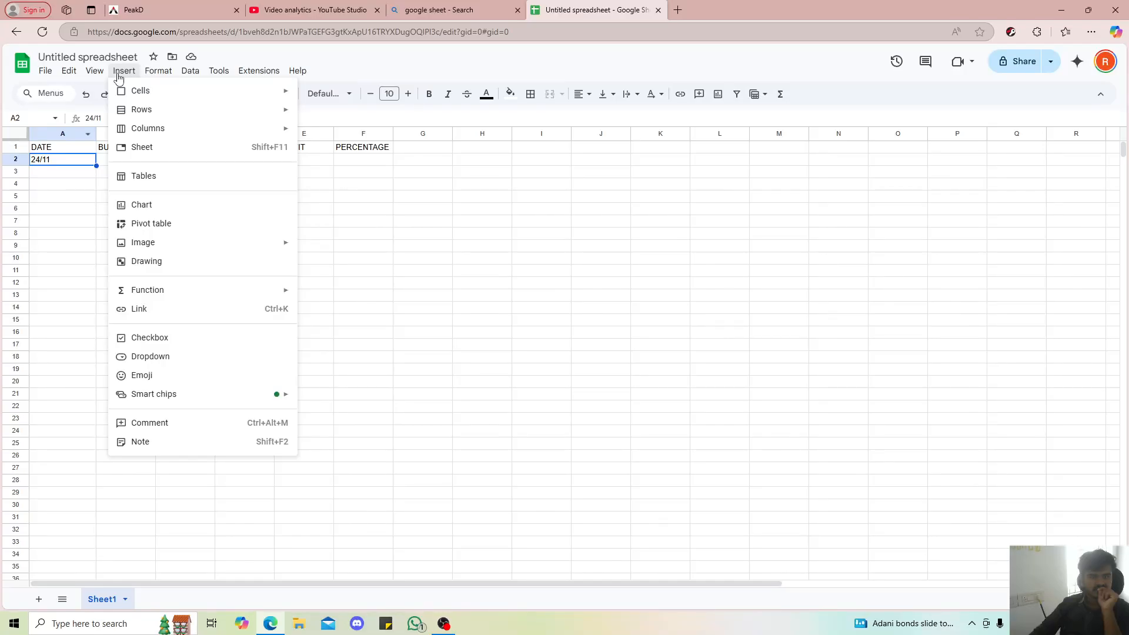
left_click(544, 286)
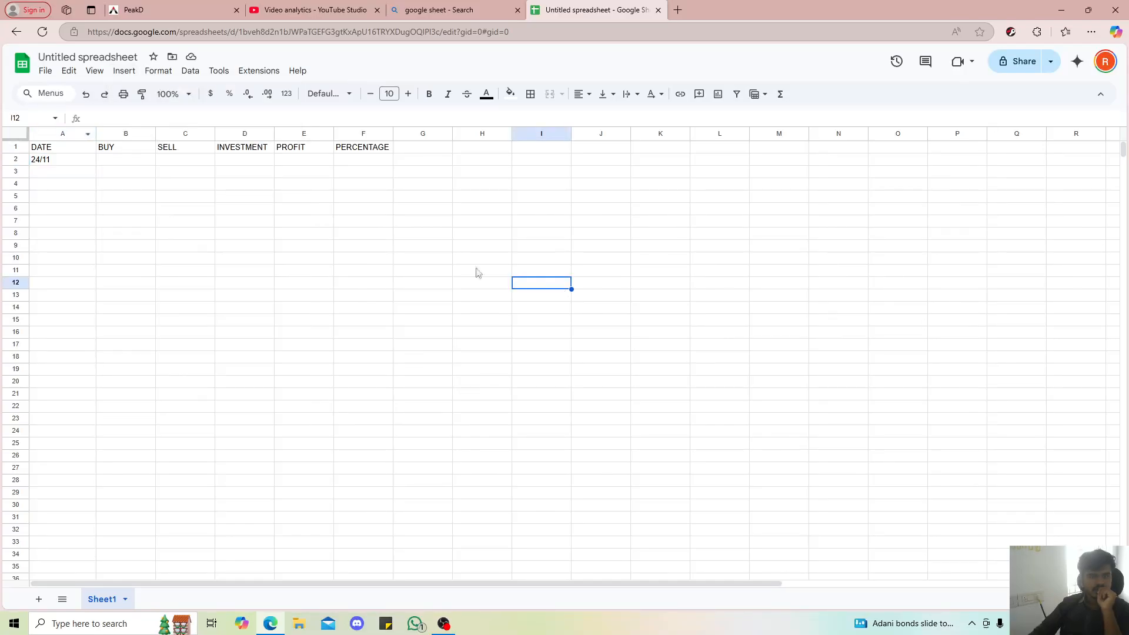
left_click(64, 162)
key("Delete")
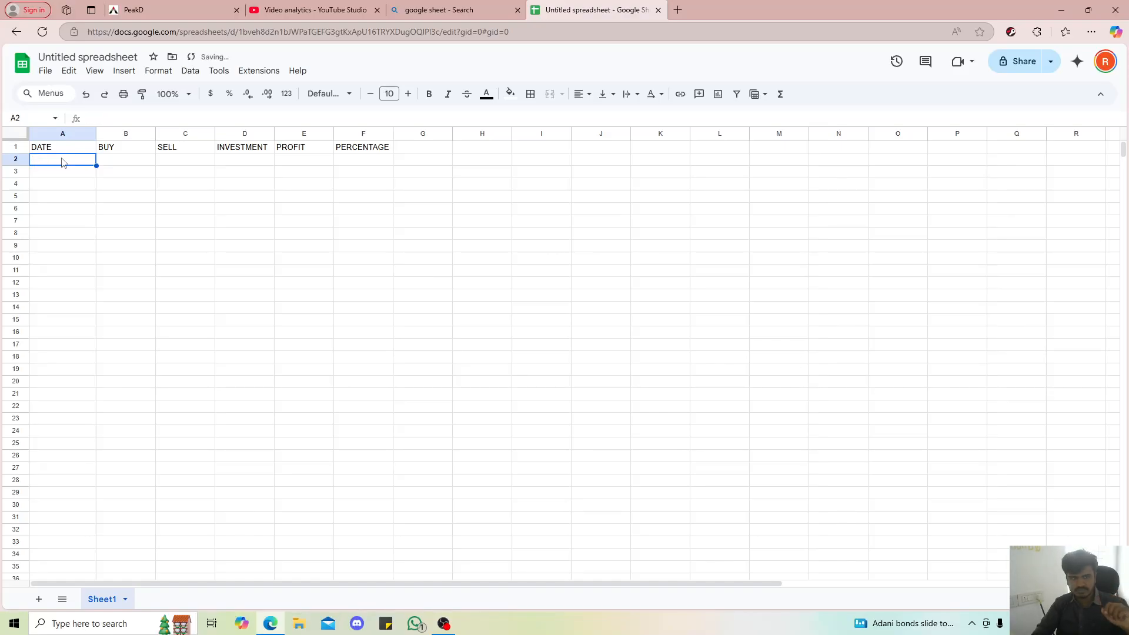
Add a data validation rule to A2:A1000 with the criteria Is valid date, showing a warning for invalid data
key("ctrl+shift+Down")
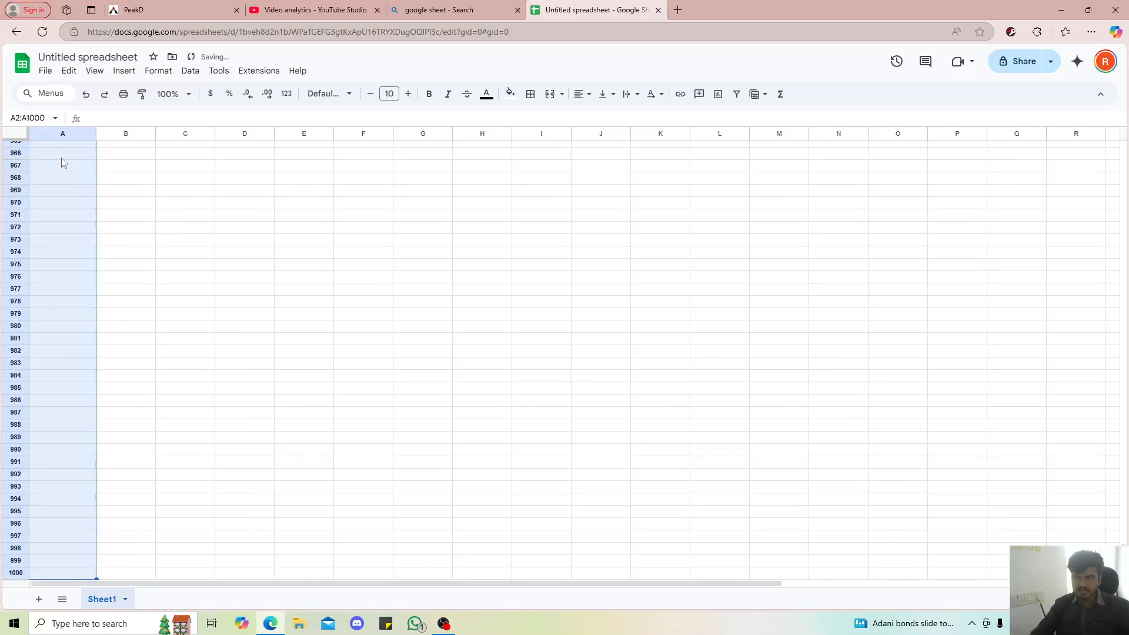
right_click(55, 180)
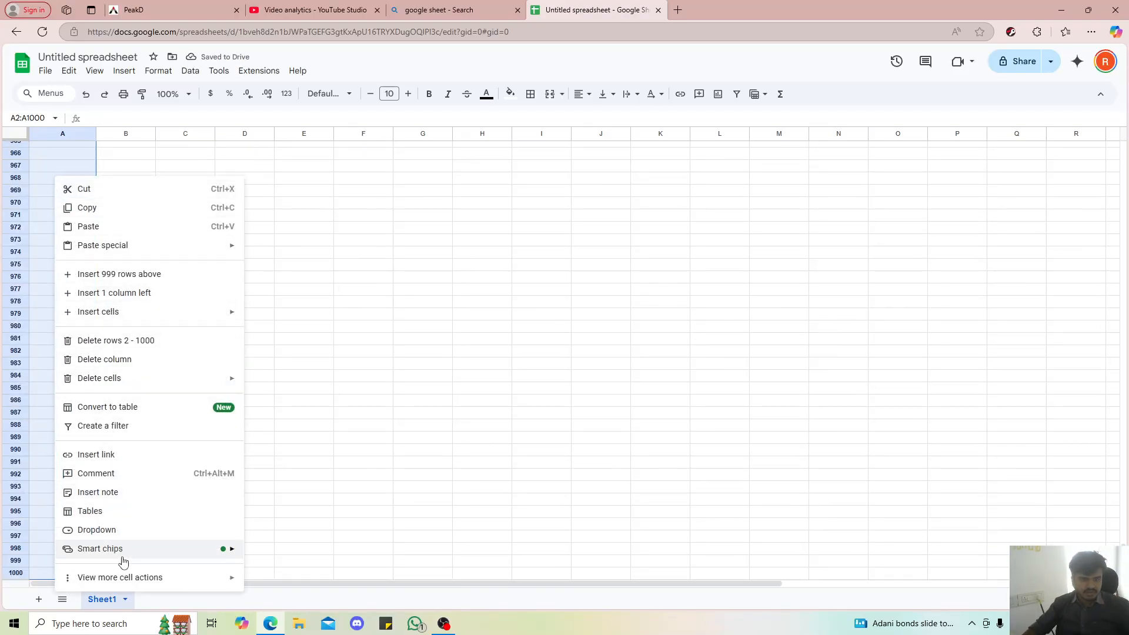
mouse_move(124, 571)
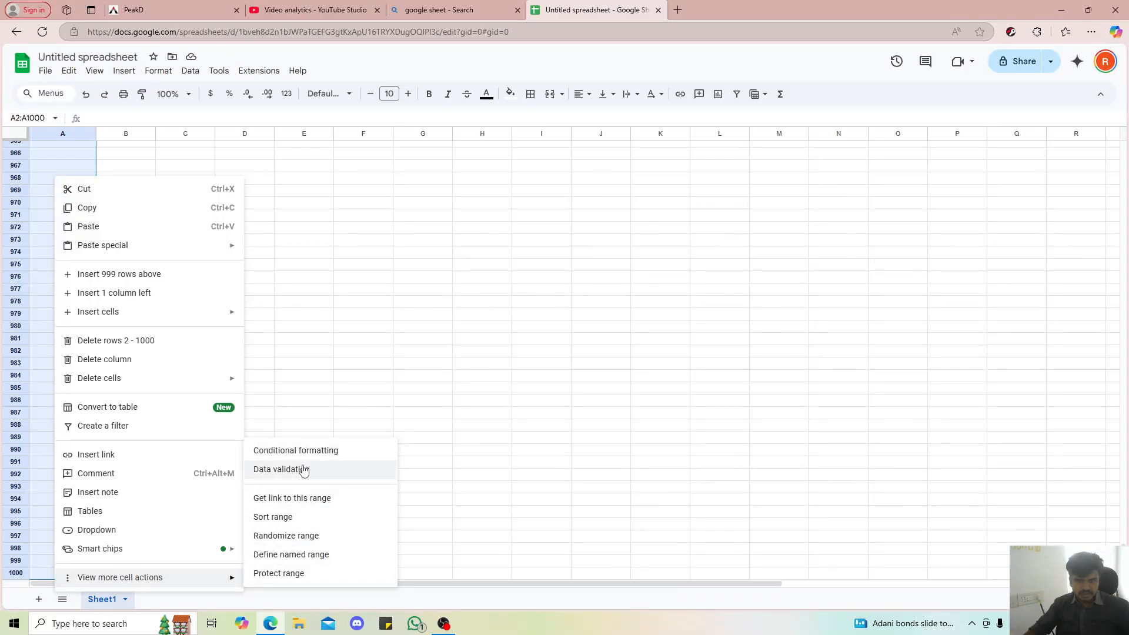
left_click(303, 469)
left_click(1072, 138)
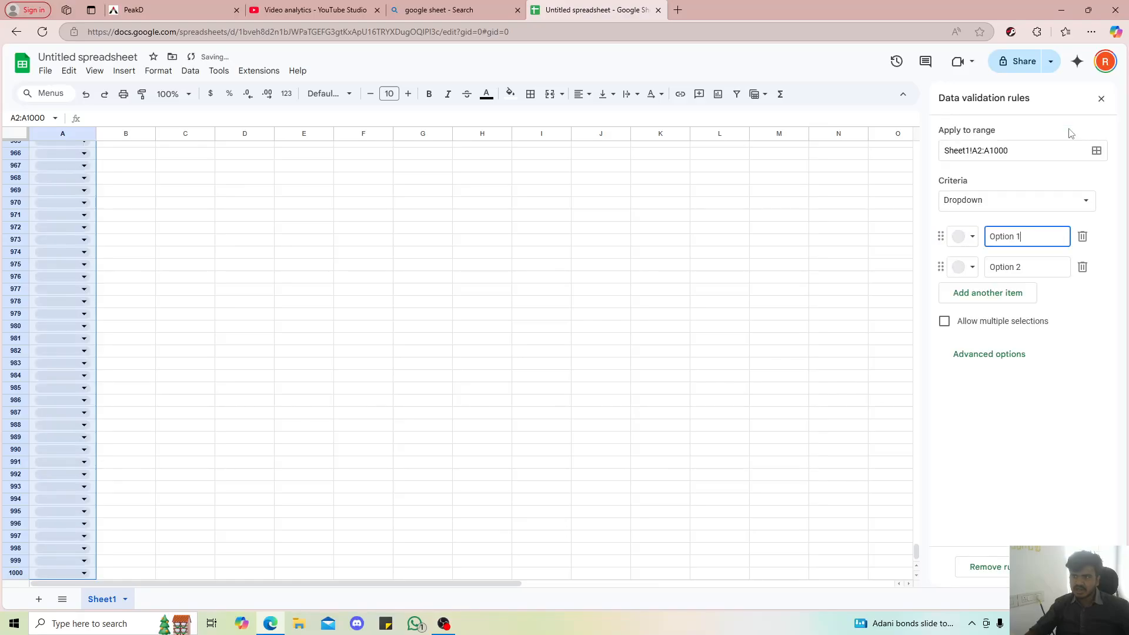
left_click(987, 199)
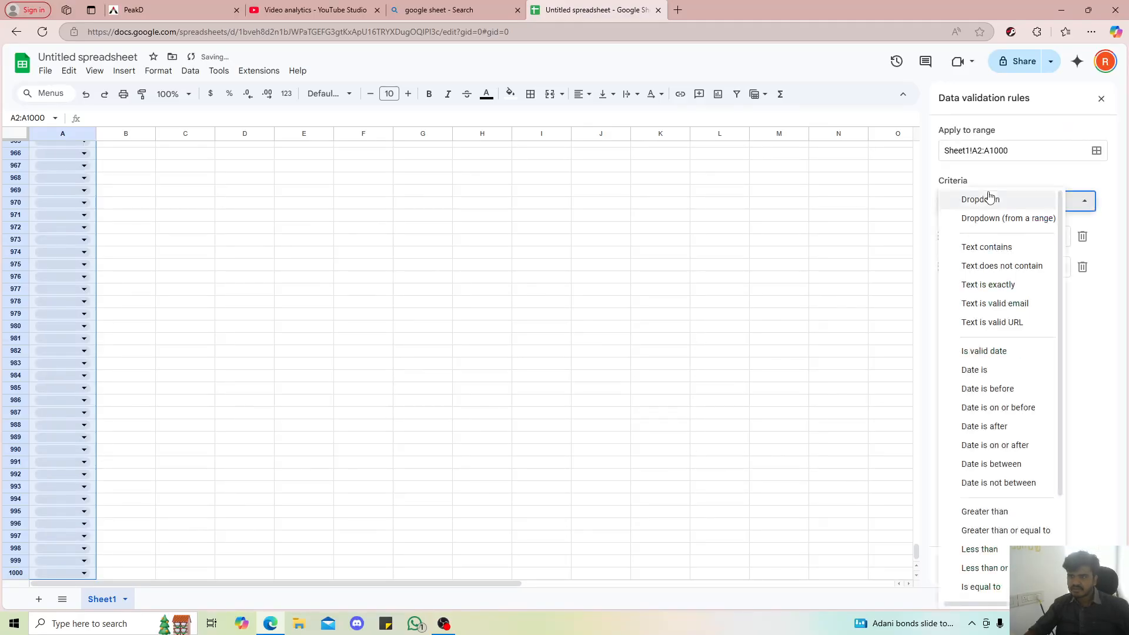
left_click(996, 351)
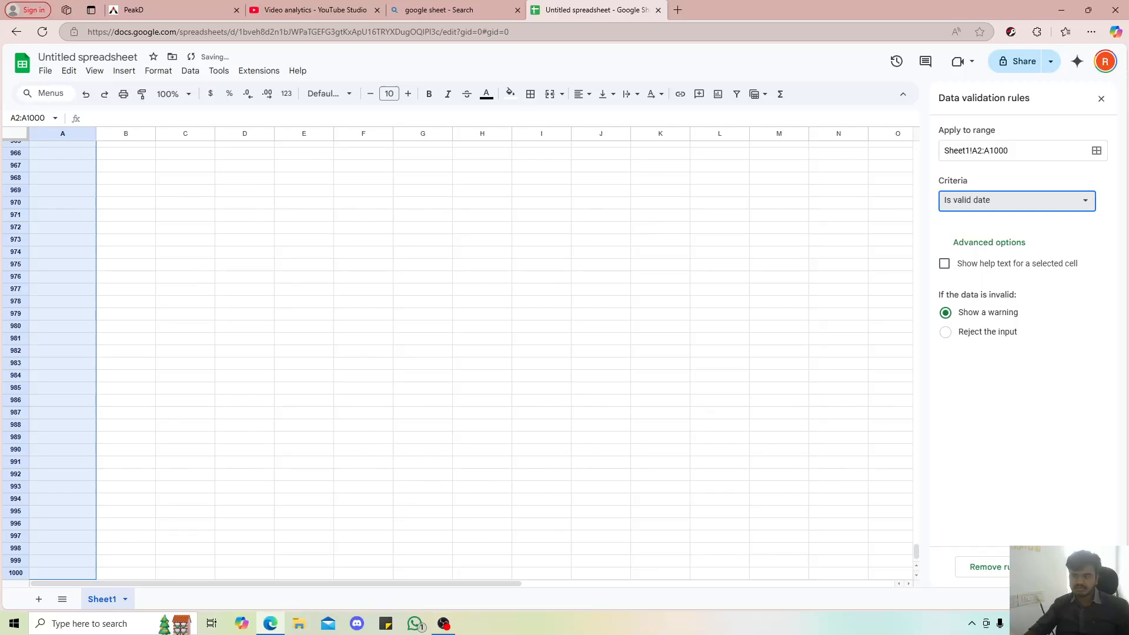
left_click(1073, 566)
Enter November 24, 2024 in cell A2 using the calendar date picker
scroll(269, 413, "up", 20)
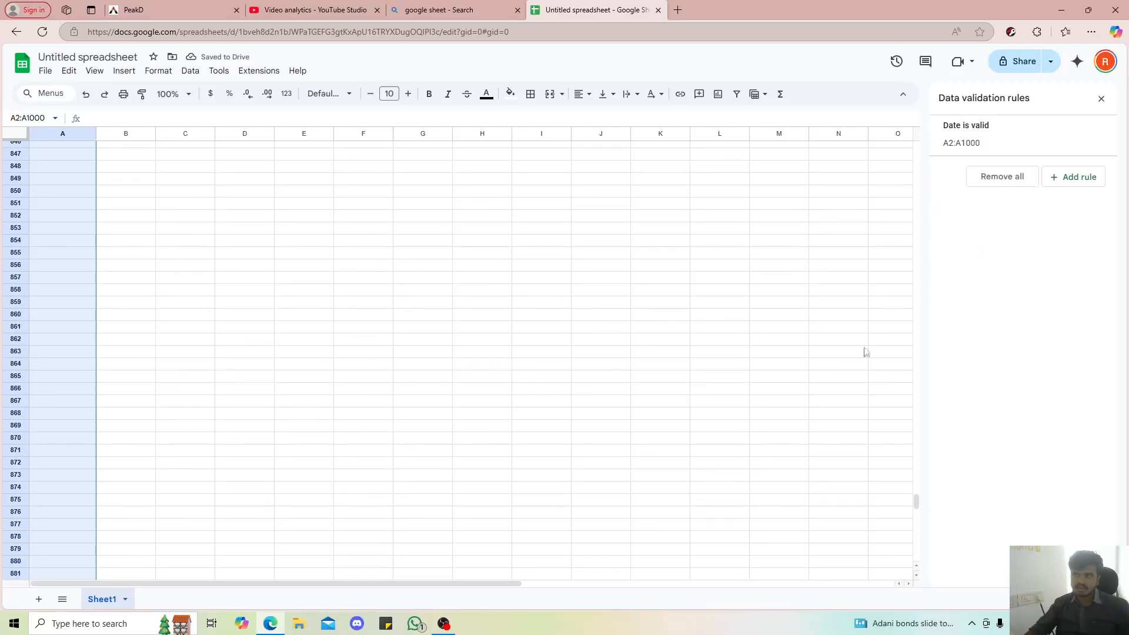
left_click_drag(915, 499, 899, 125)
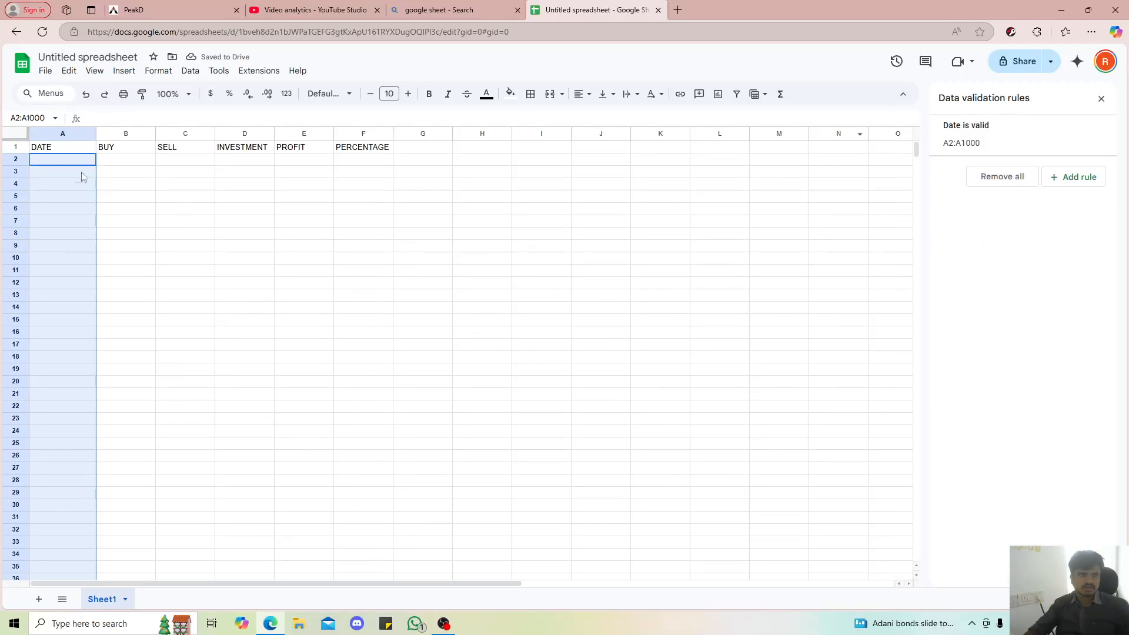
left_click(61, 149)
double_click(56, 161)
left_click(244, 196)
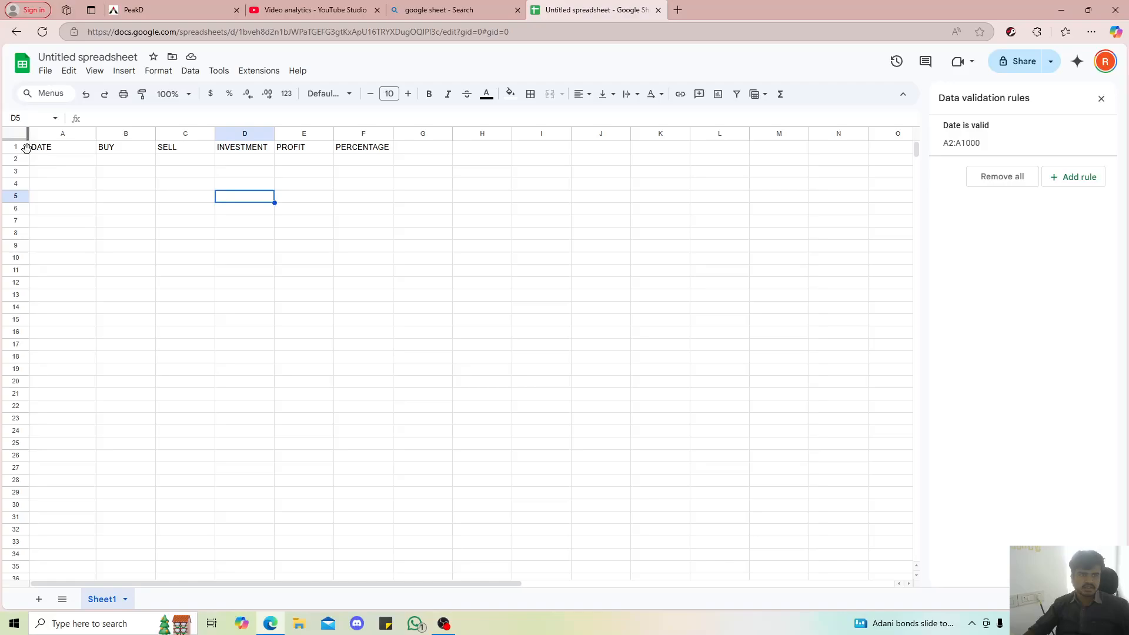
double_click(58, 159)
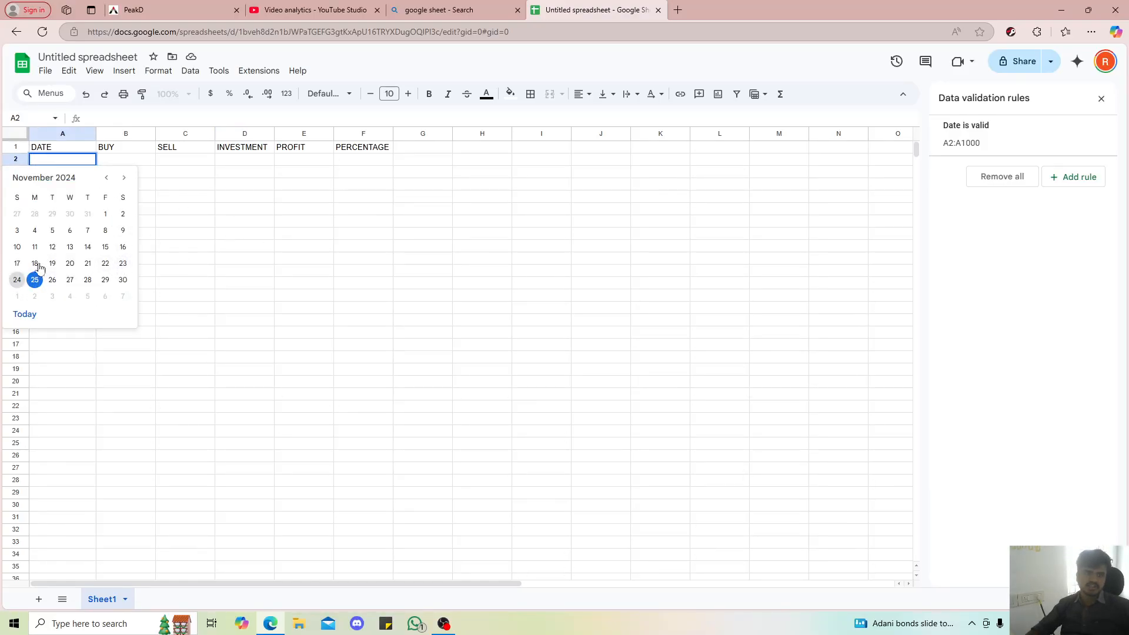
left_click(17, 279)
left_click(172, 220)
left_click(116, 163)
Pick November 24, 25 and 26, 2024 from the calendar for cells A3, A4 and A5
double_click(62, 171)
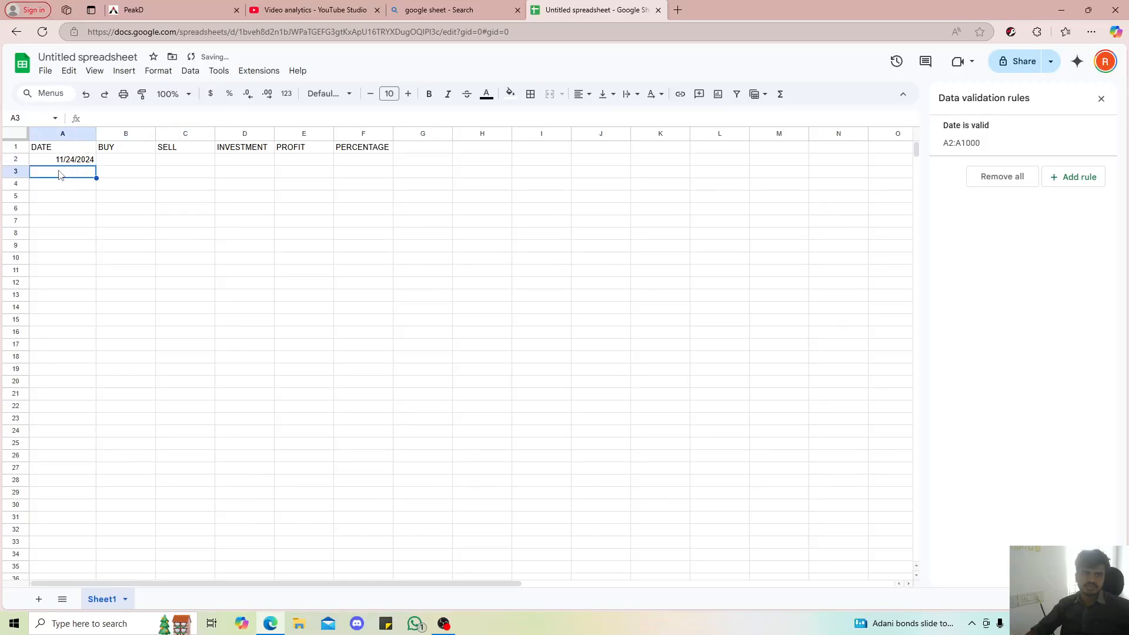
left_click(18, 292)
left_click(176, 233)
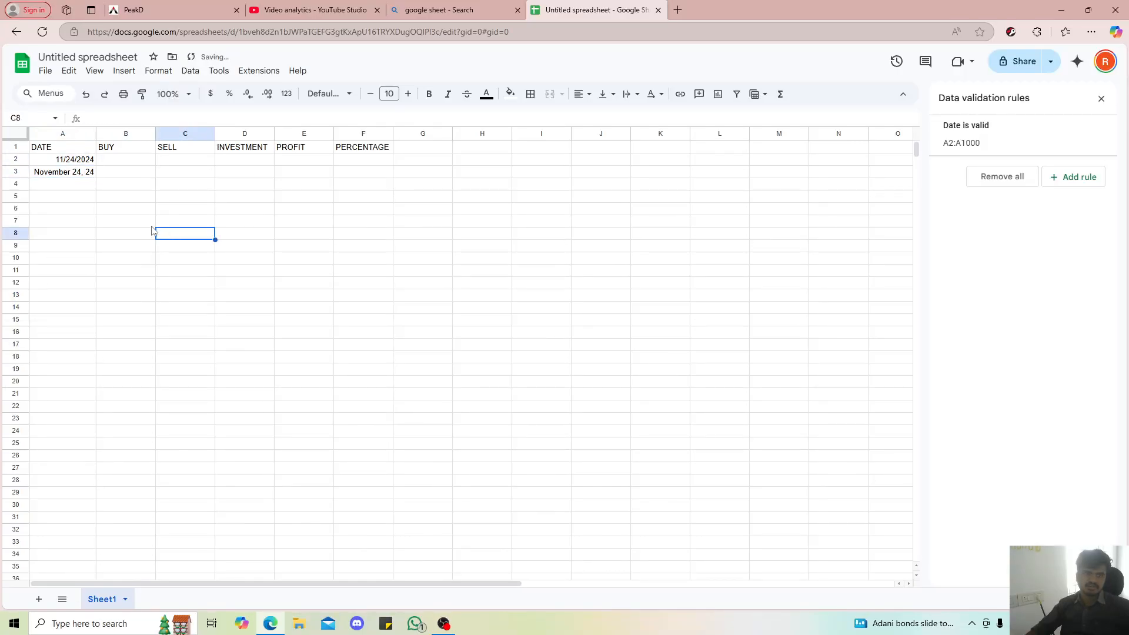
double_click(82, 185)
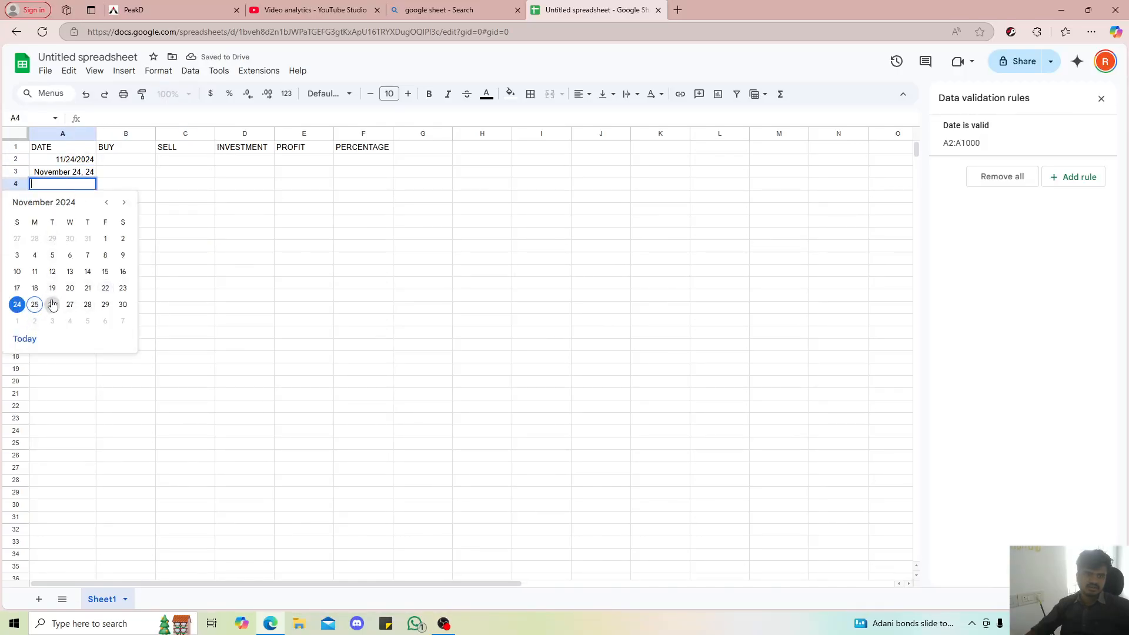
left_click(34, 304)
double_click(65, 199)
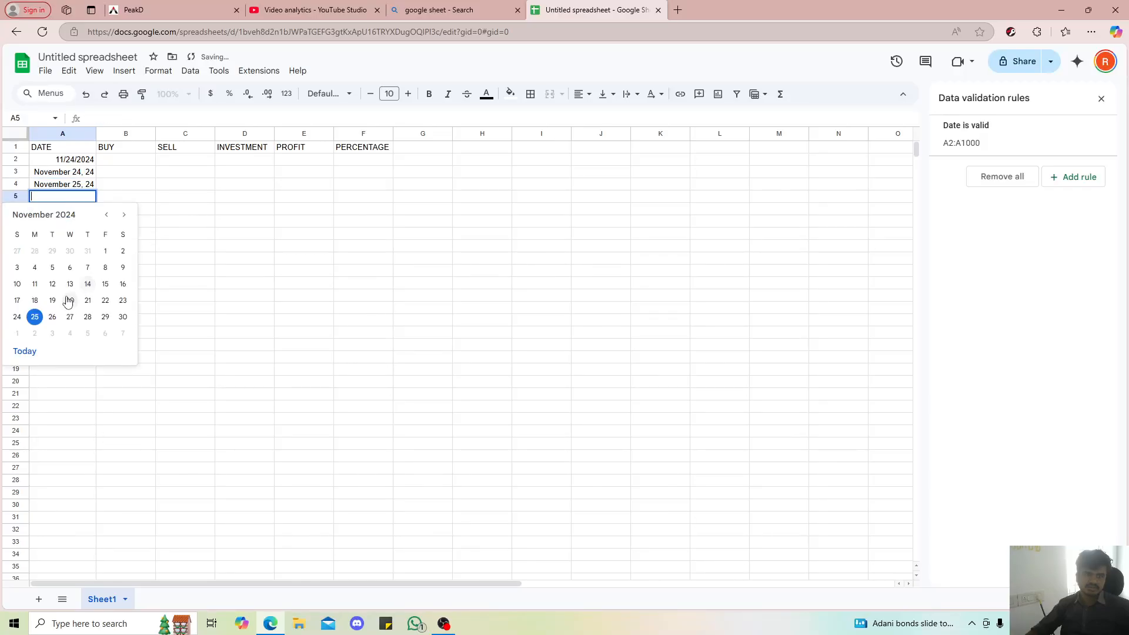
left_click(53, 316)
left_click(125, 272)
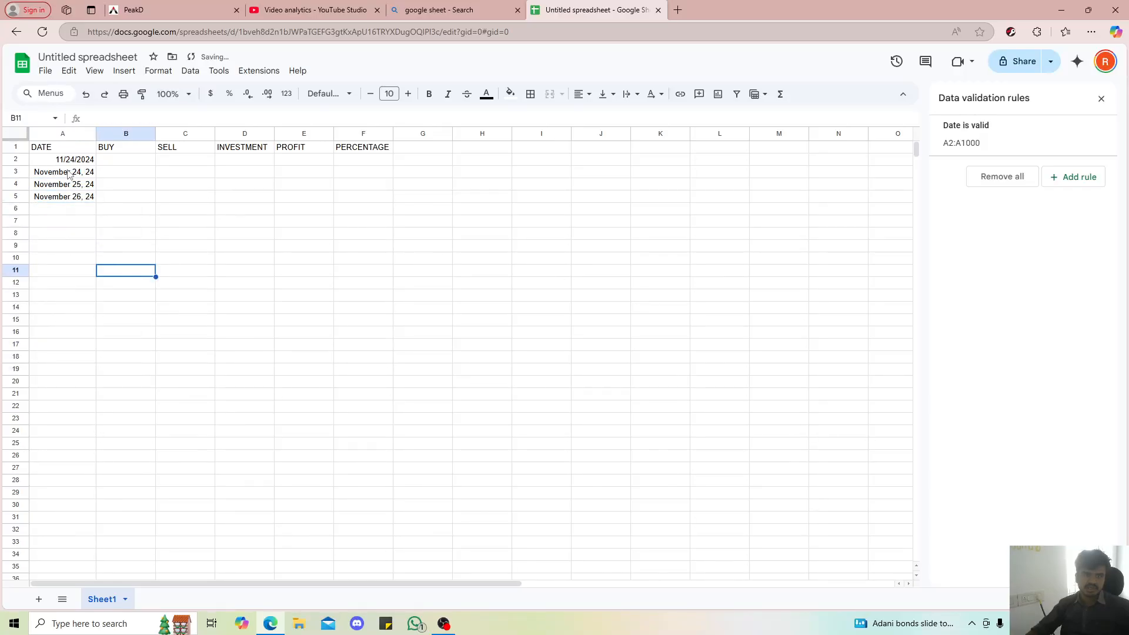
Copy the date format of A3 onto A2 with Paint format, and clear the dates in A3:A5
left_click(68, 174)
left_click(142, 94)
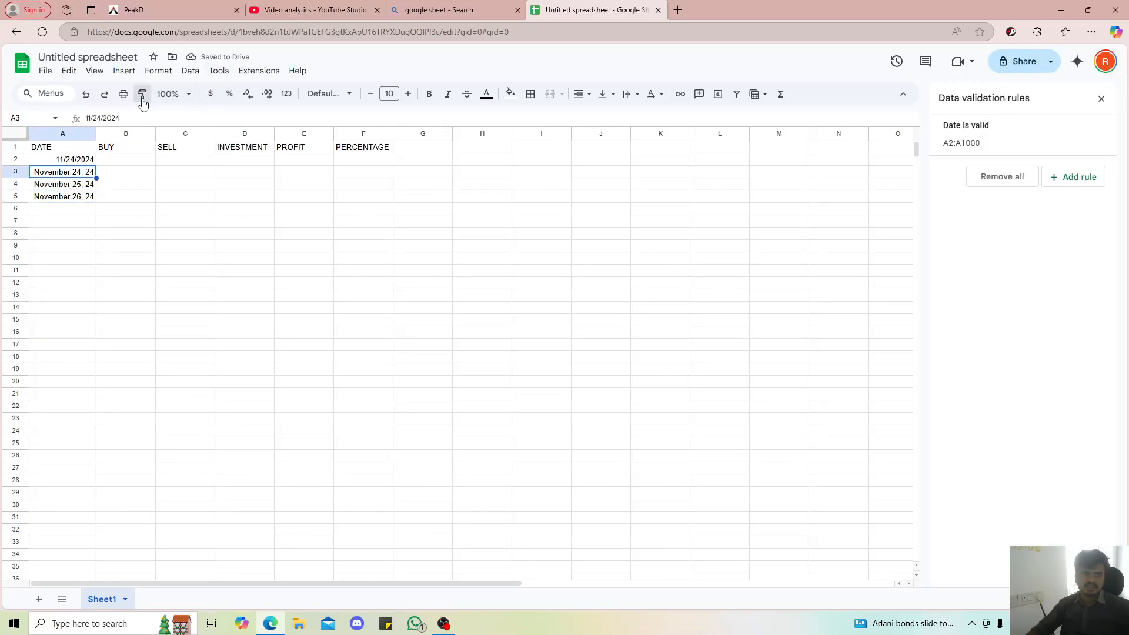
left_click(71, 160)
left_click(175, 176)
left_click_drag(63, 174, 64, 203)
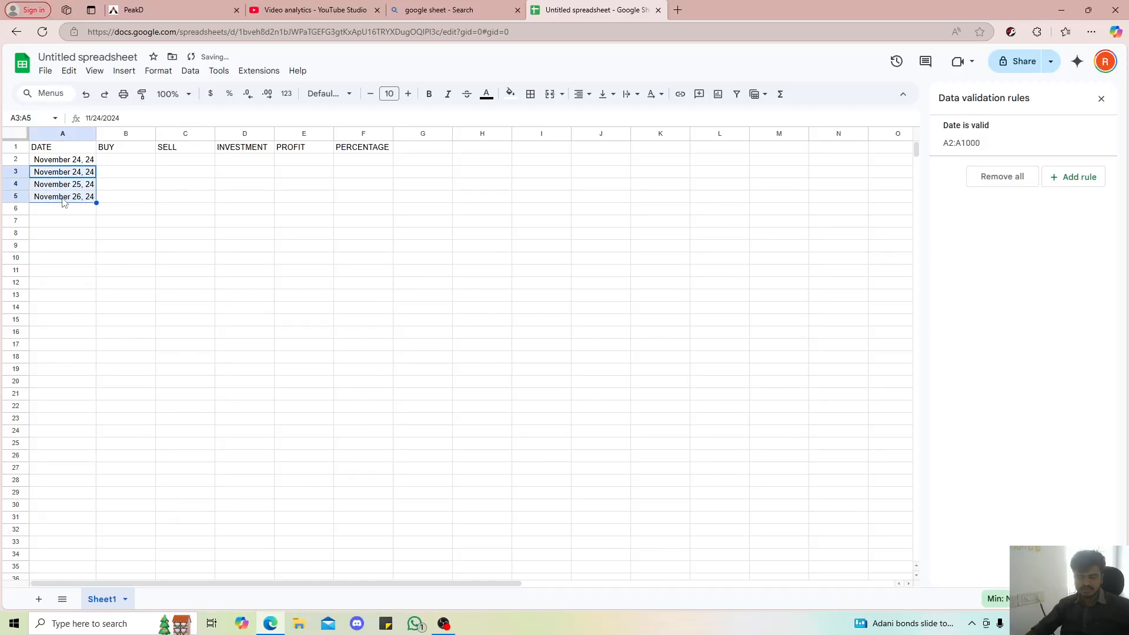
key("Delete")
Fill row 2 with a buy price of 2.5, a sell price of 2.54 and an investment of 10000
left_click(114, 161)
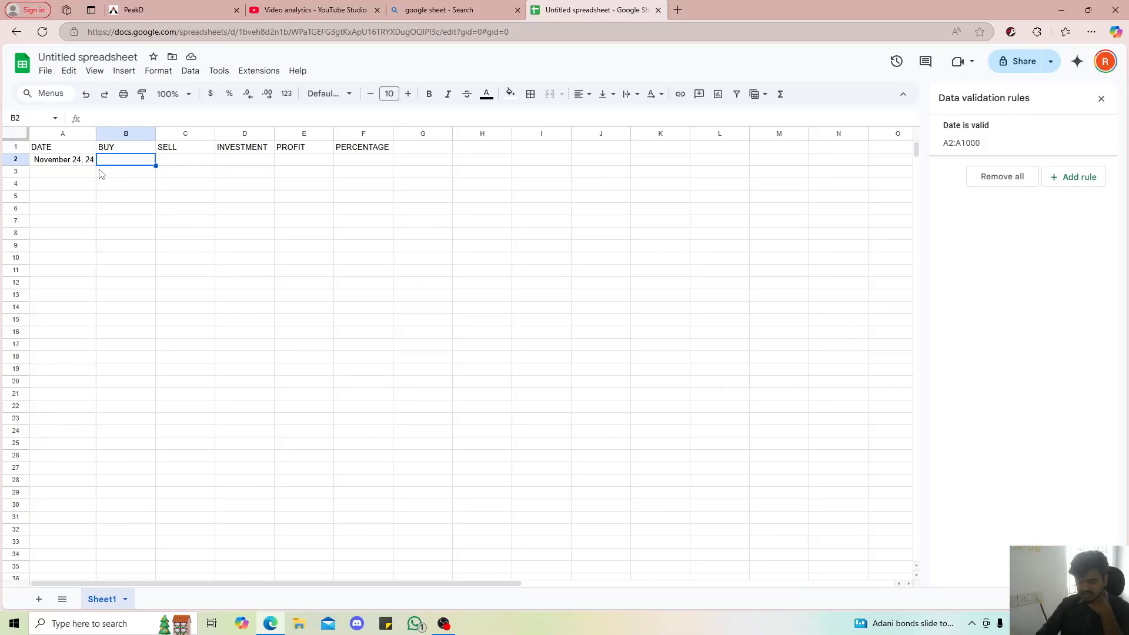
type("2.5")
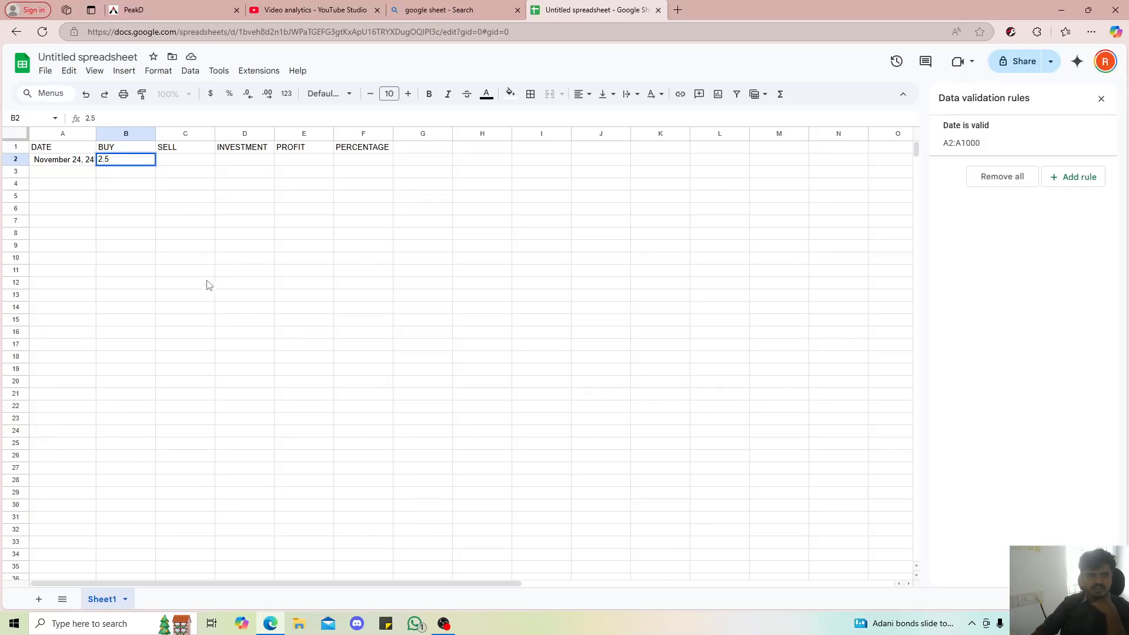
left_click(181, 163)
type("2.54")
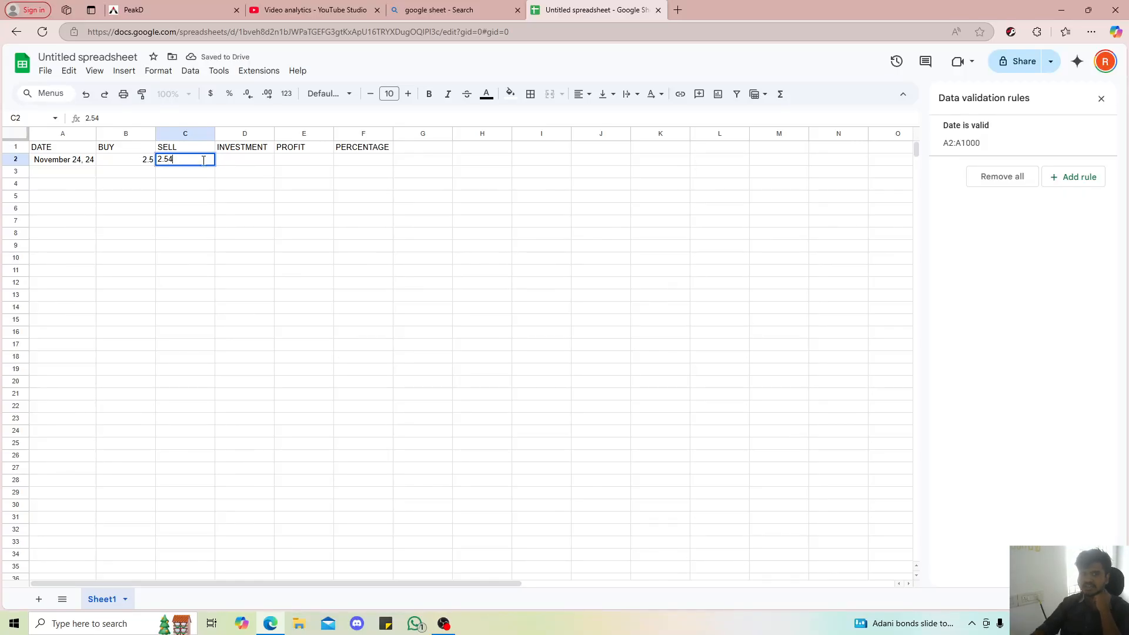
left_click(227, 167)
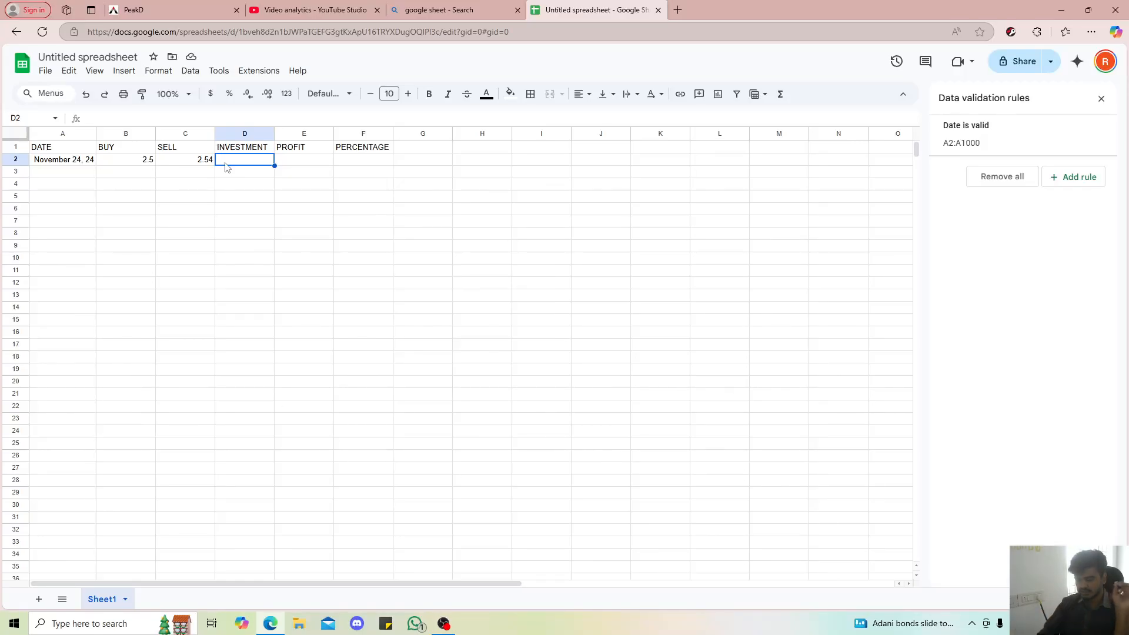
type("10000")
key("Return")
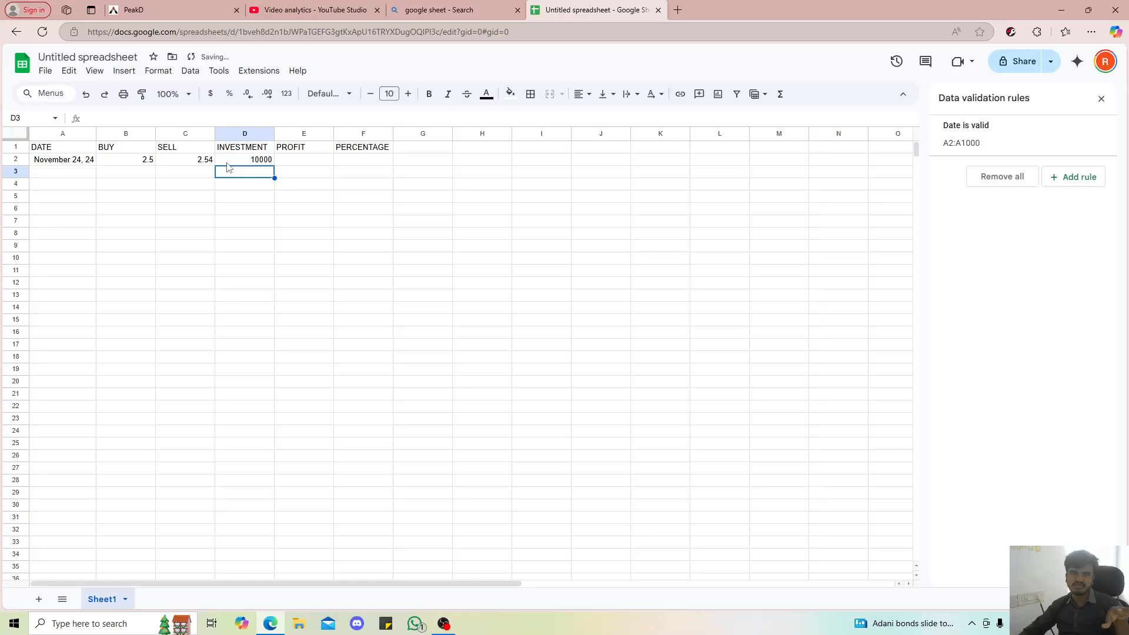
Select the profit cell E2, open Notepad and resize and move its window clear of the row 2 prices
left_click(188, 163)
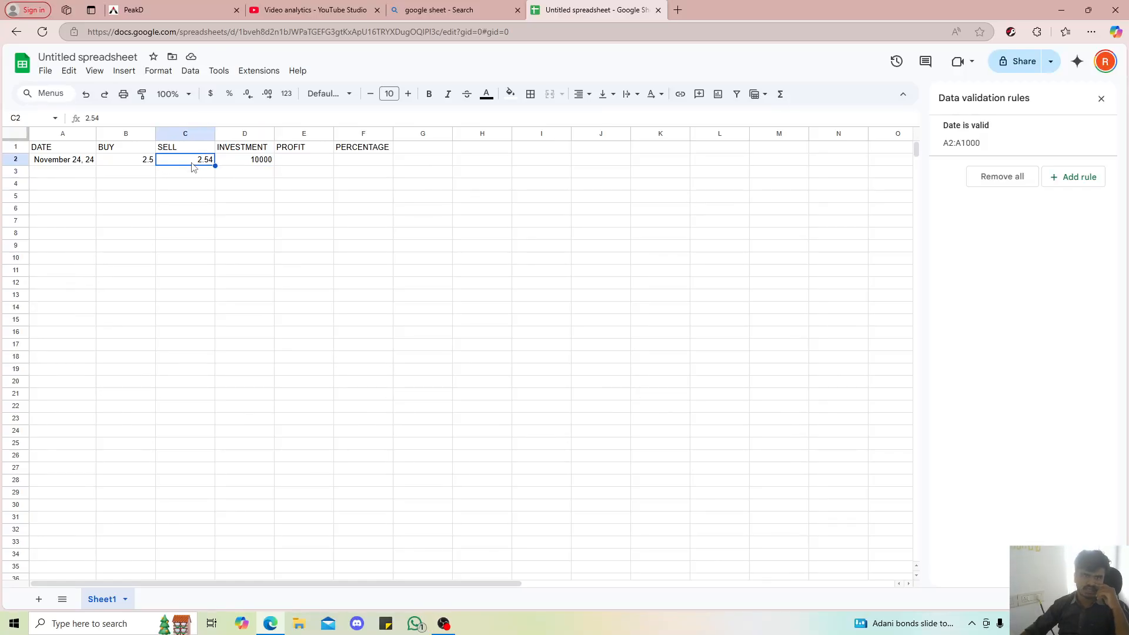
left_click(281, 161)
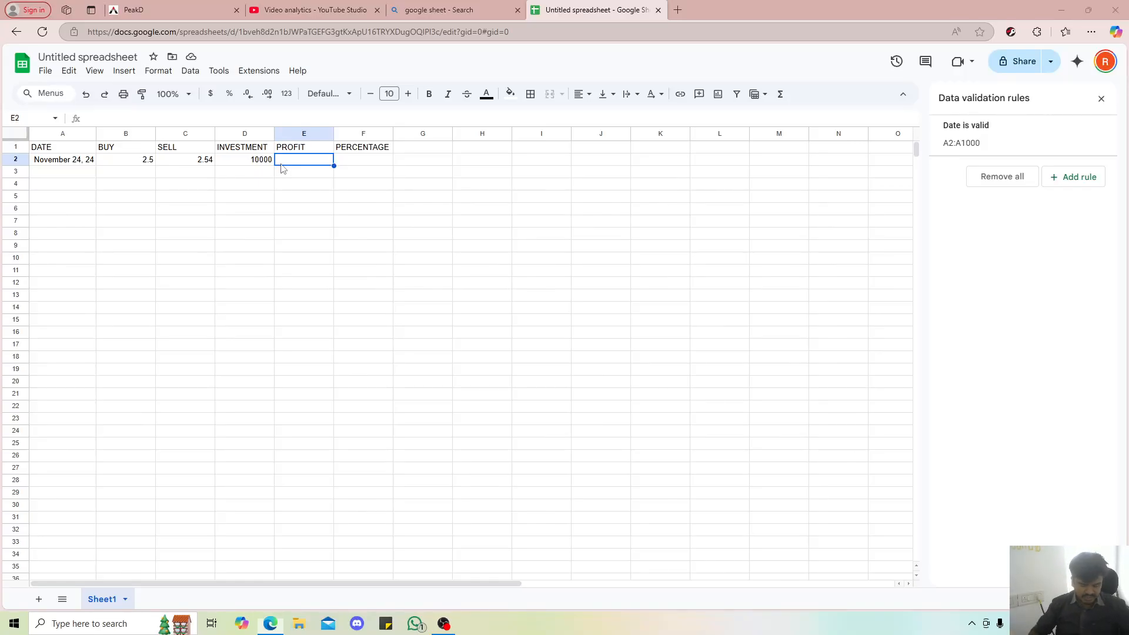
key("super")
type("NOTED")
key("Return")
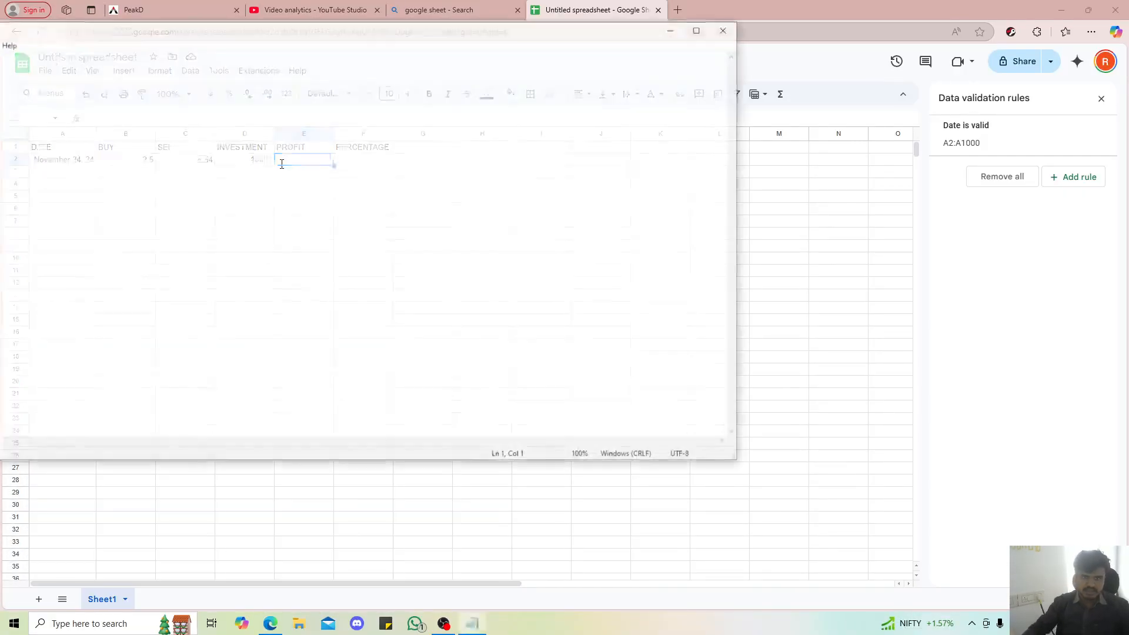
left_click_drag(743, 89, 293, 88)
left_click_drag(106, 32, 585, 69)
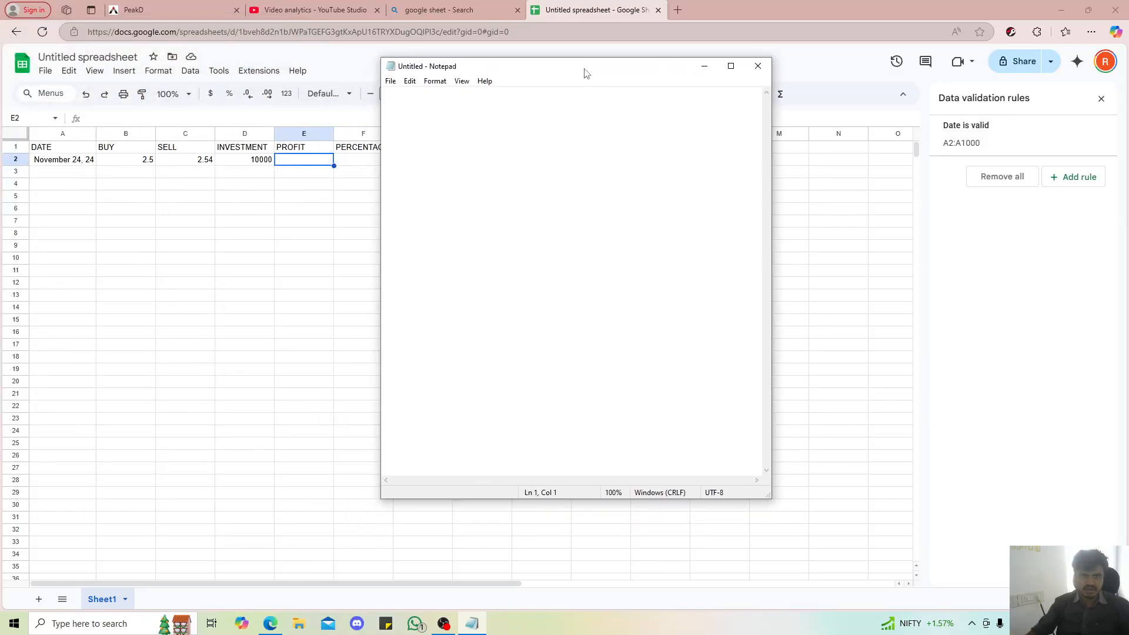
Write the calculation (10000/2.5) in the blank note, enclosed in parentheses
type("1")
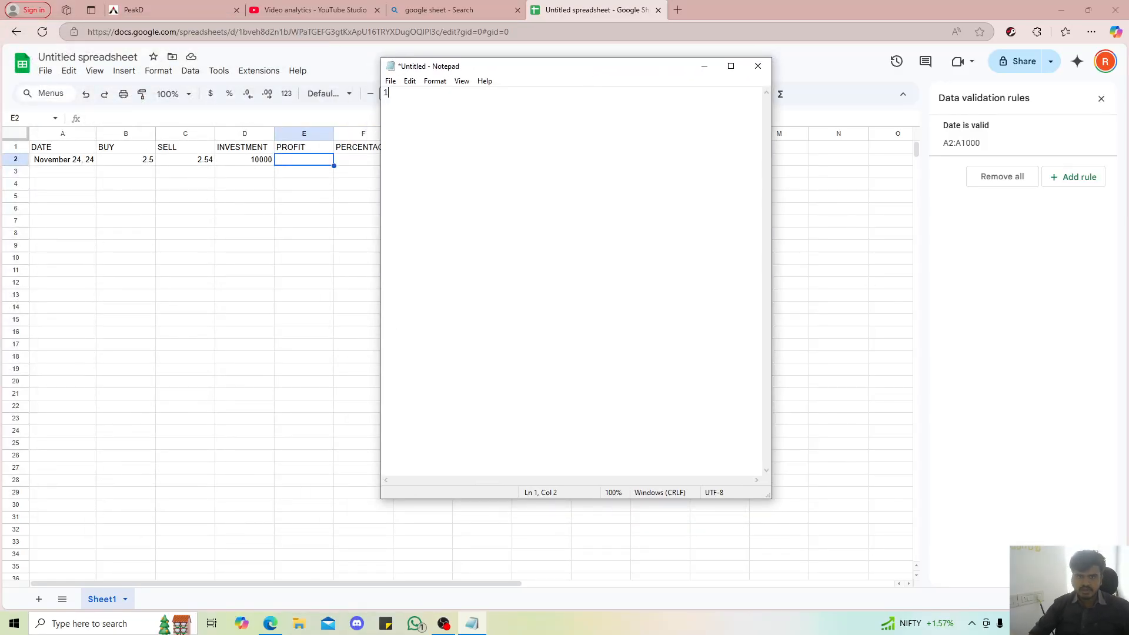
type("0000/")
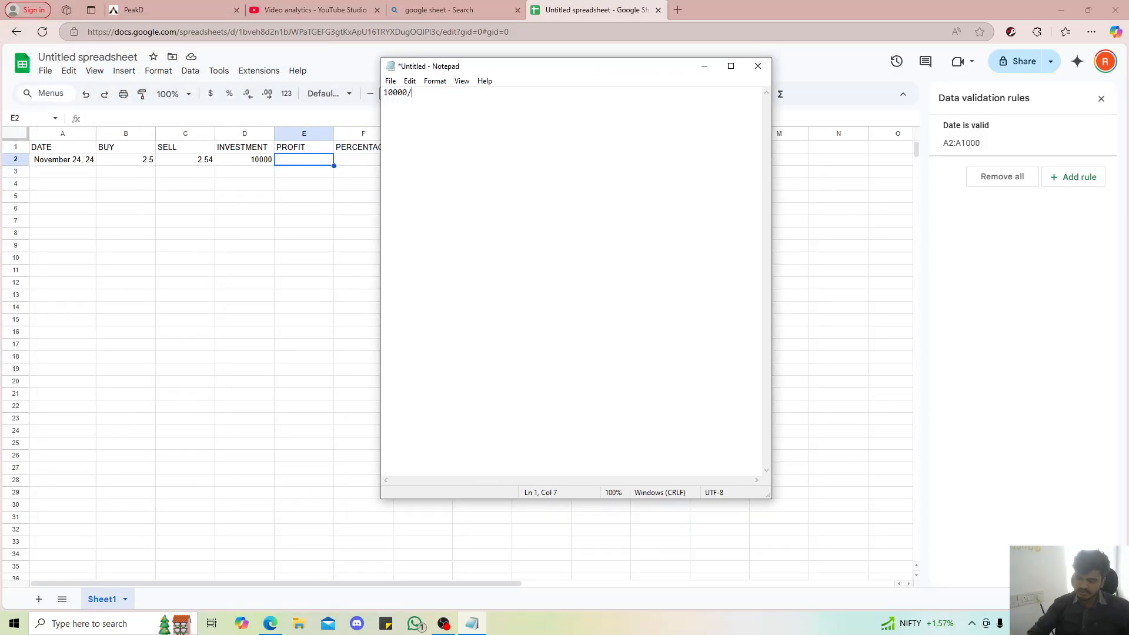
type("2.5")
key("Return")
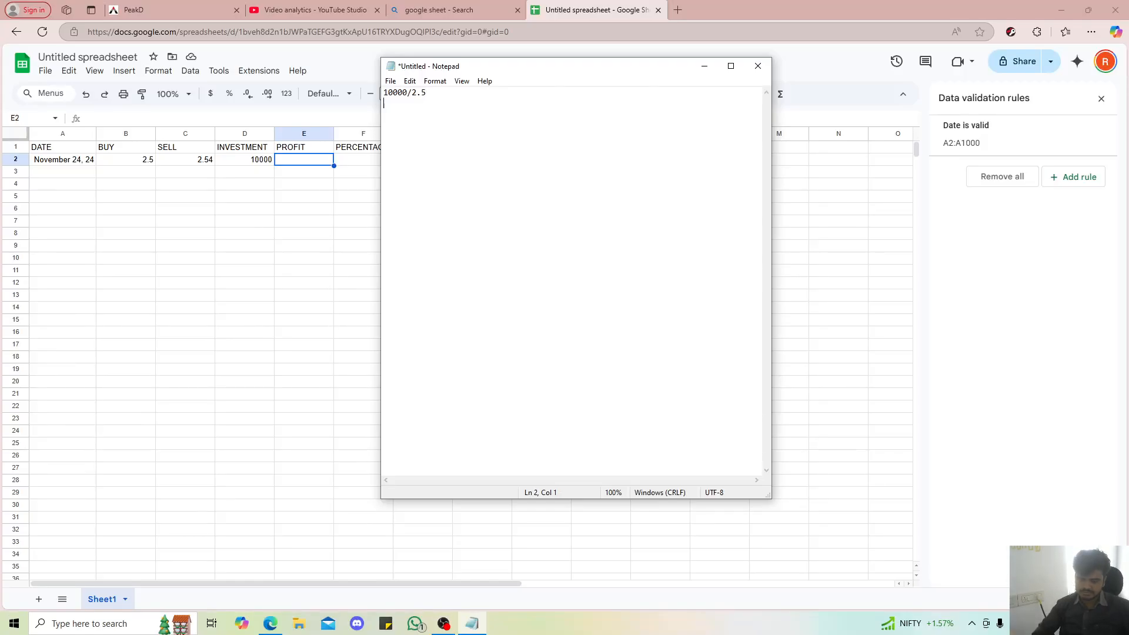
key("Up")
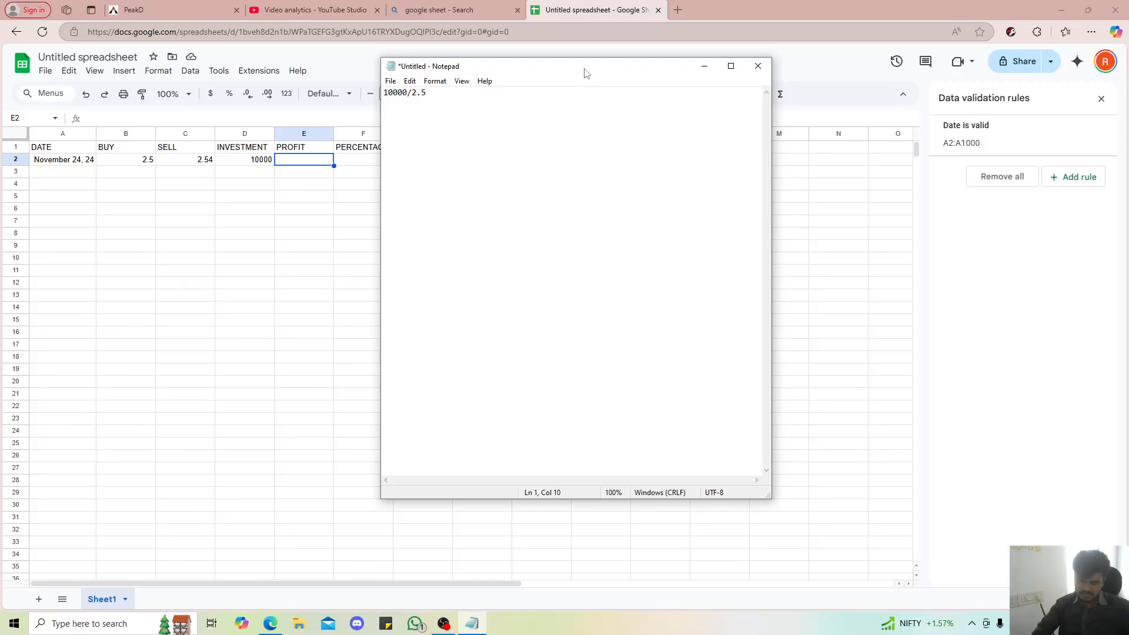
type(")")
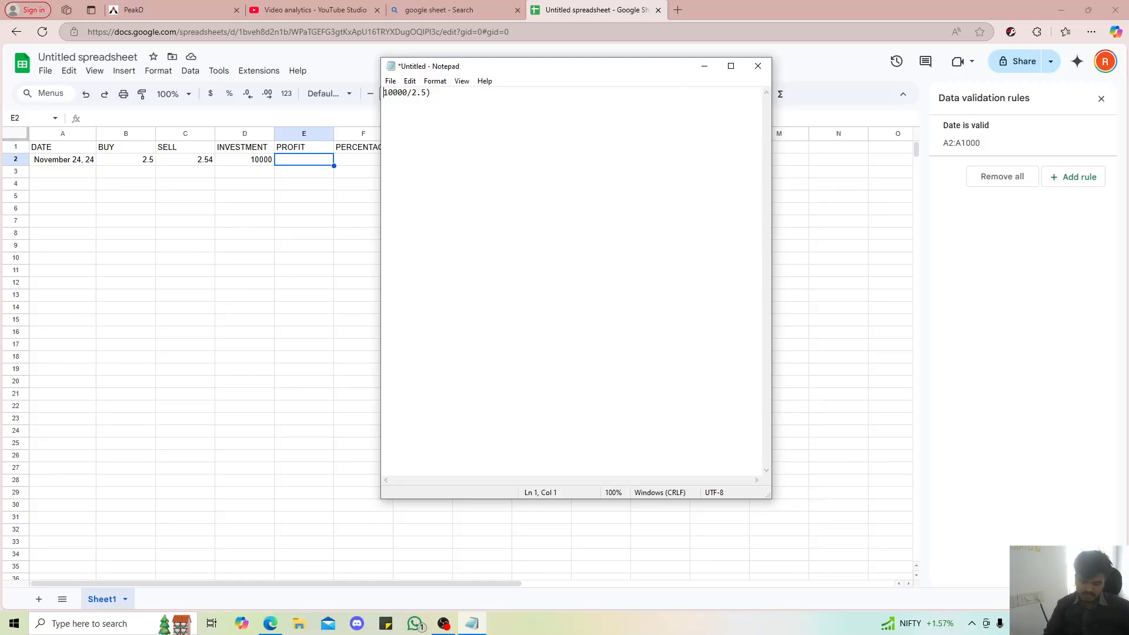
key("Left")
type("(")
key("Right")
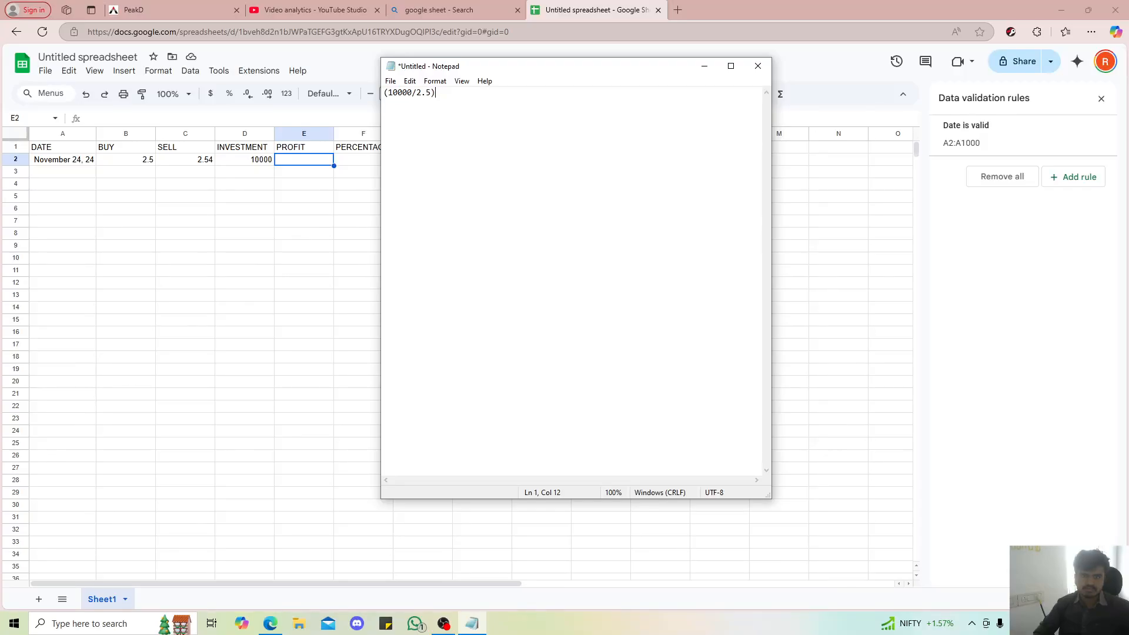
Replace the note's calculation with 2.4-2.5 and close Notepad without saving
key("BackSpace")
key("BackSpace")
key("BackSpace")
key("BackSpace")
key("BackSpace")
key("BackSpace")
key("BackSpace")
key("BackSpace")
key("BackSpace")
key("BackSpace")
key("BackSpace")
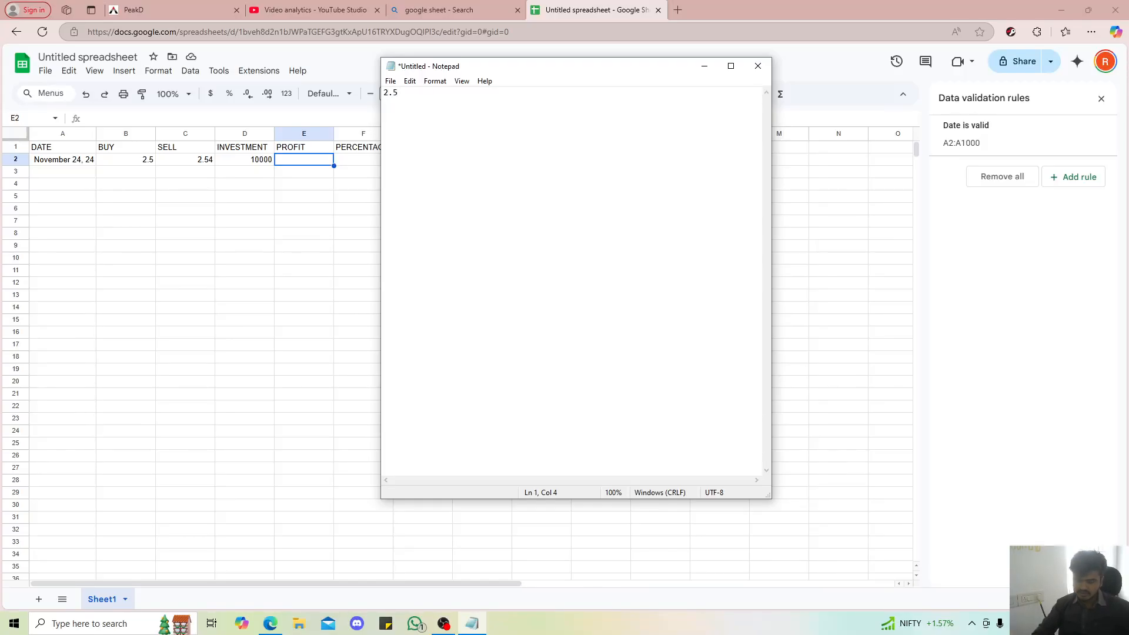
type("4-2.5")
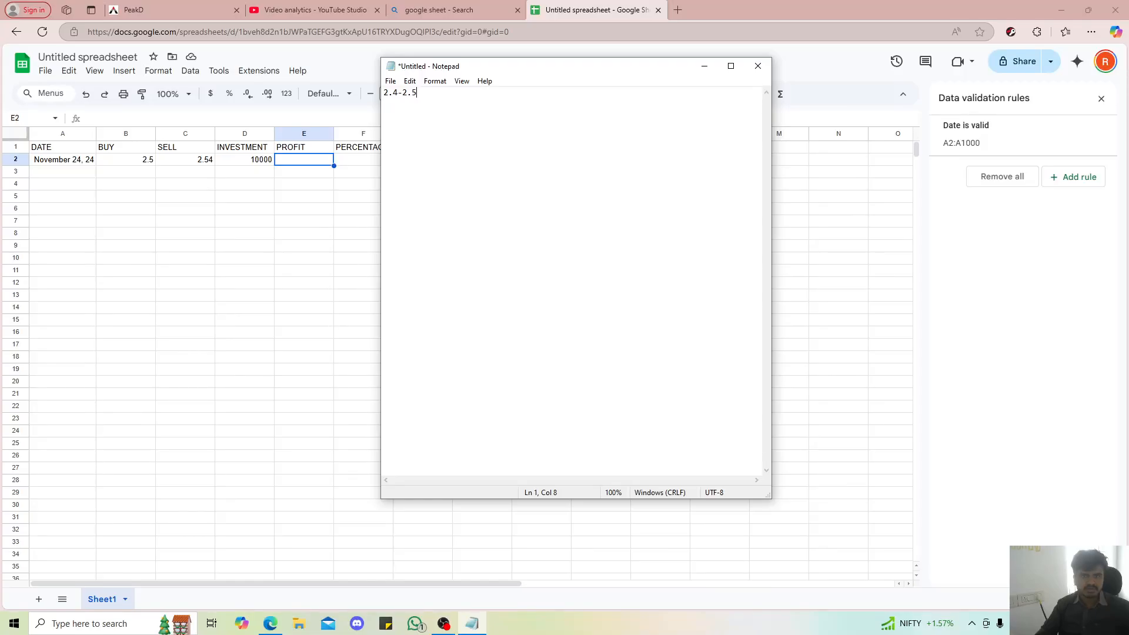
left_click(758, 66)
left_click(597, 314)
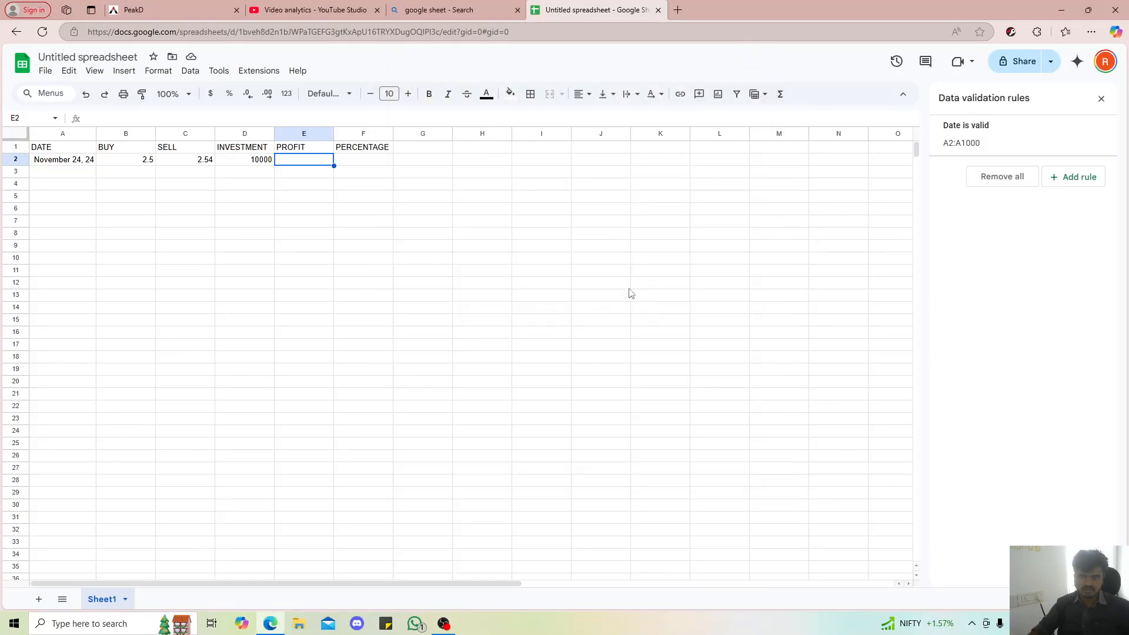
Enter the formula =C2-B2 in profit cell E2 to subtract the buy price from the sell price
type("=")
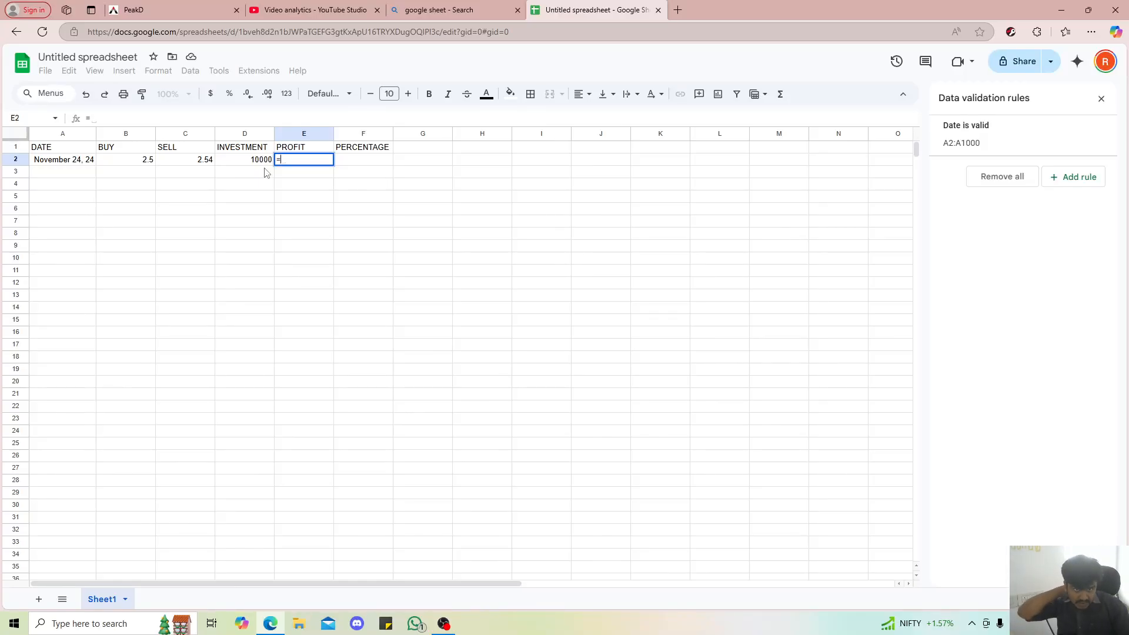
left_click(200, 164)
type("-")
left_click(135, 164)
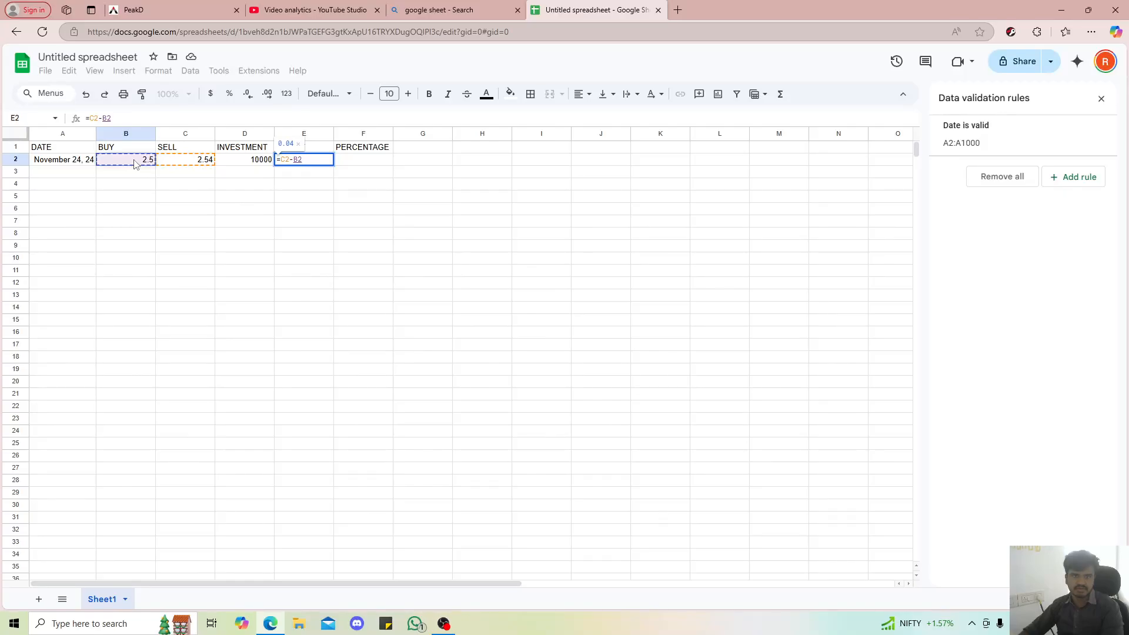
key("Return")
left_click(313, 164)
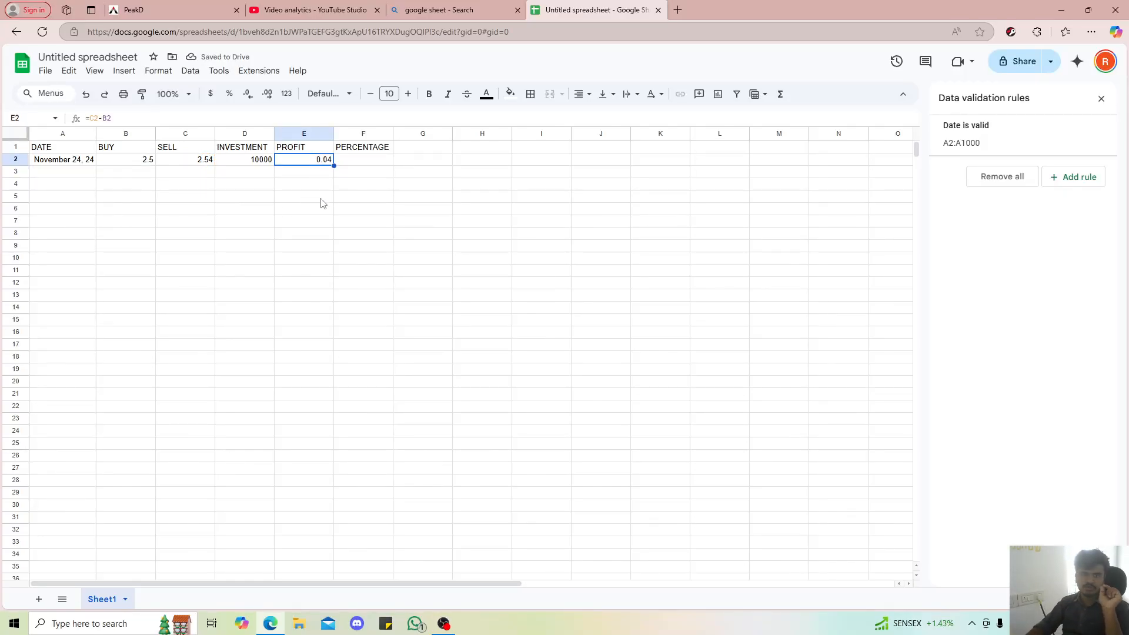
left_click(348, 167)
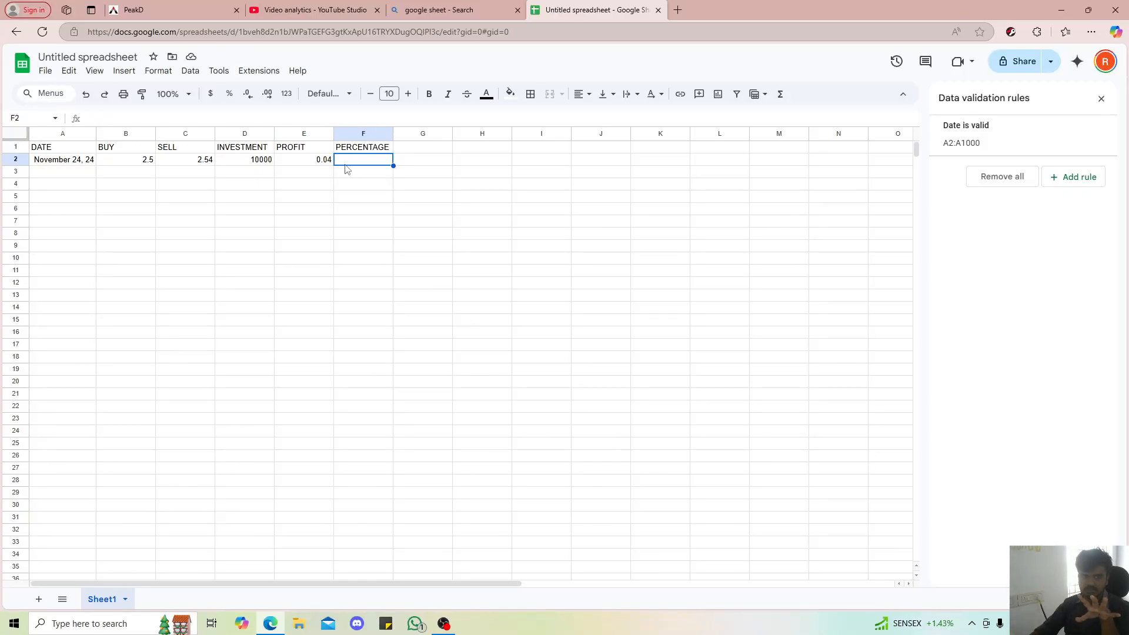
left_click(311, 162)
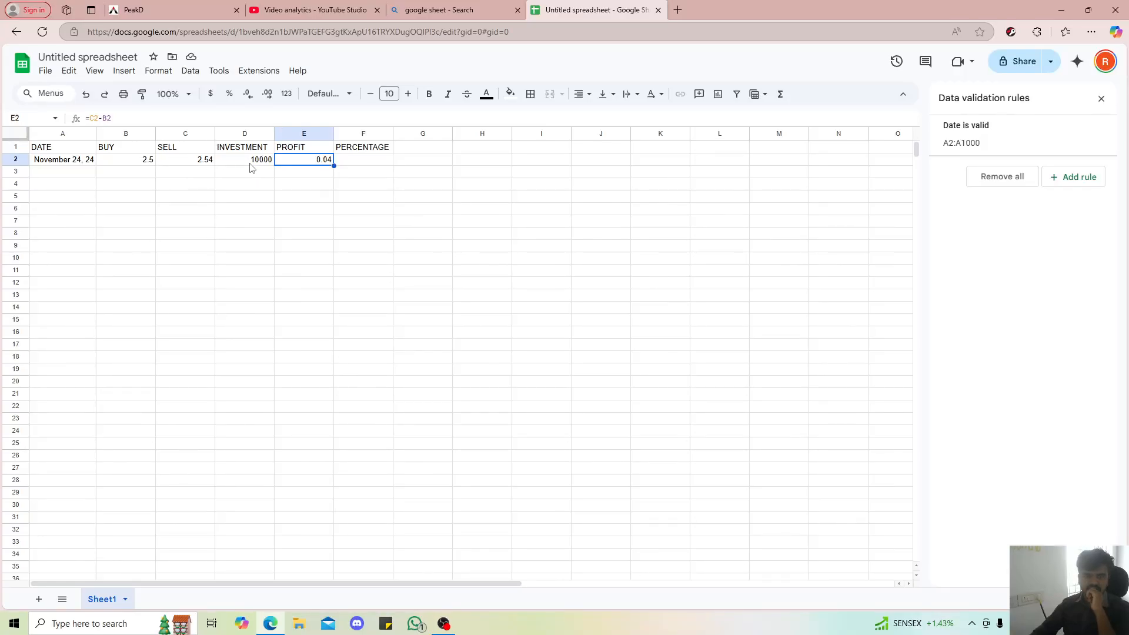
Insert a column before PROFIT and give it the heading STOCK PURCHASED in E1
left_click(292, 136)
right_click(292, 136)
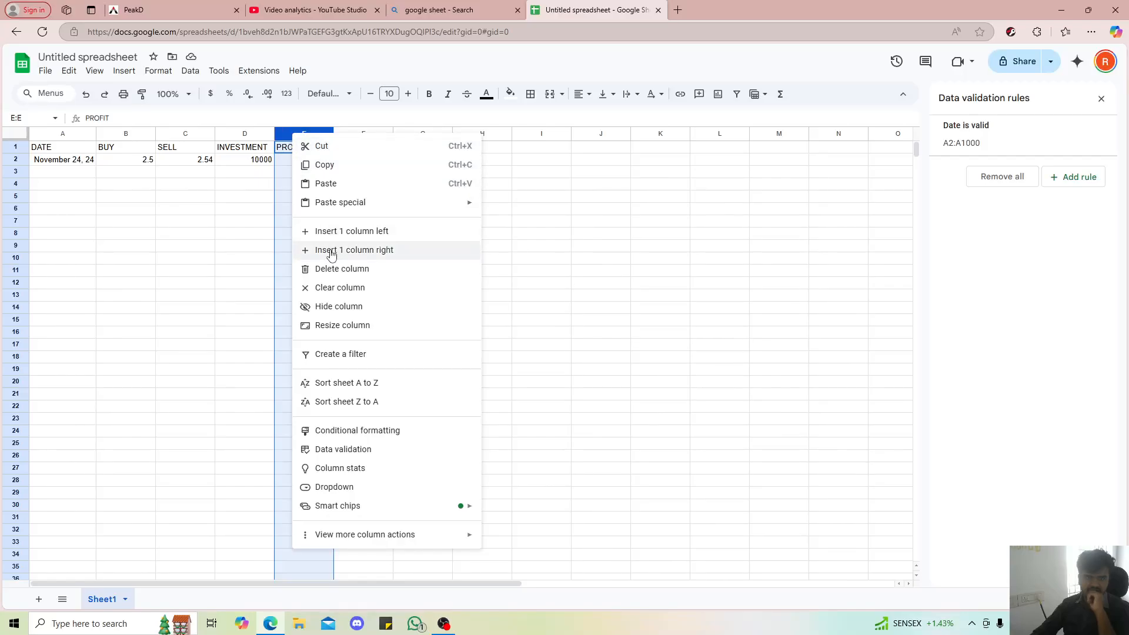
left_click(333, 231)
left_click(299, 148)
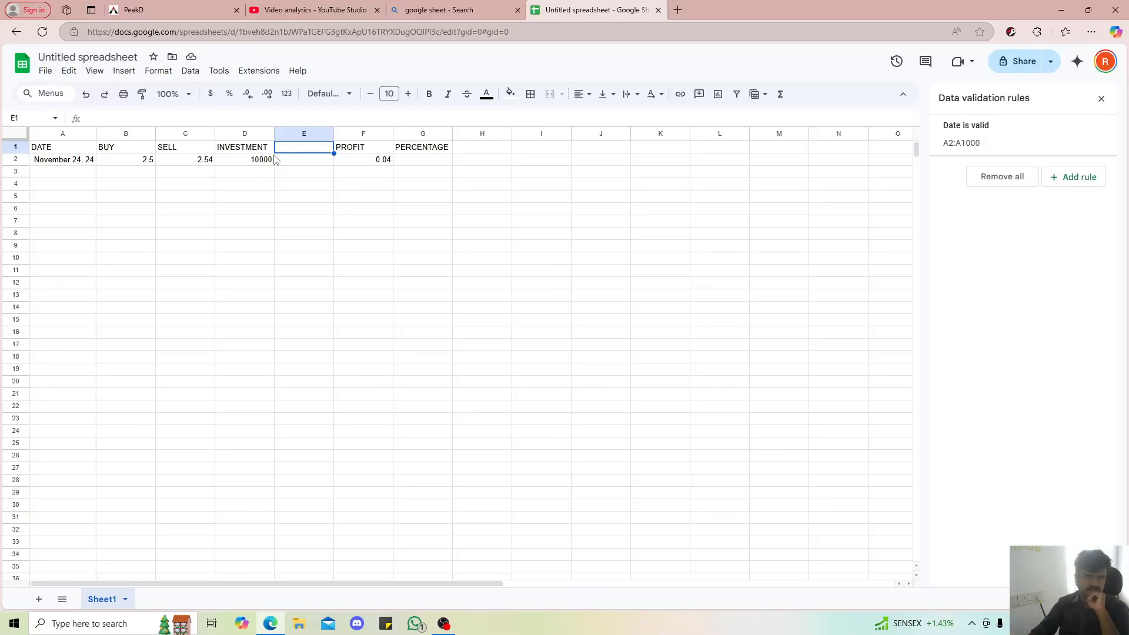
type("STOCK")
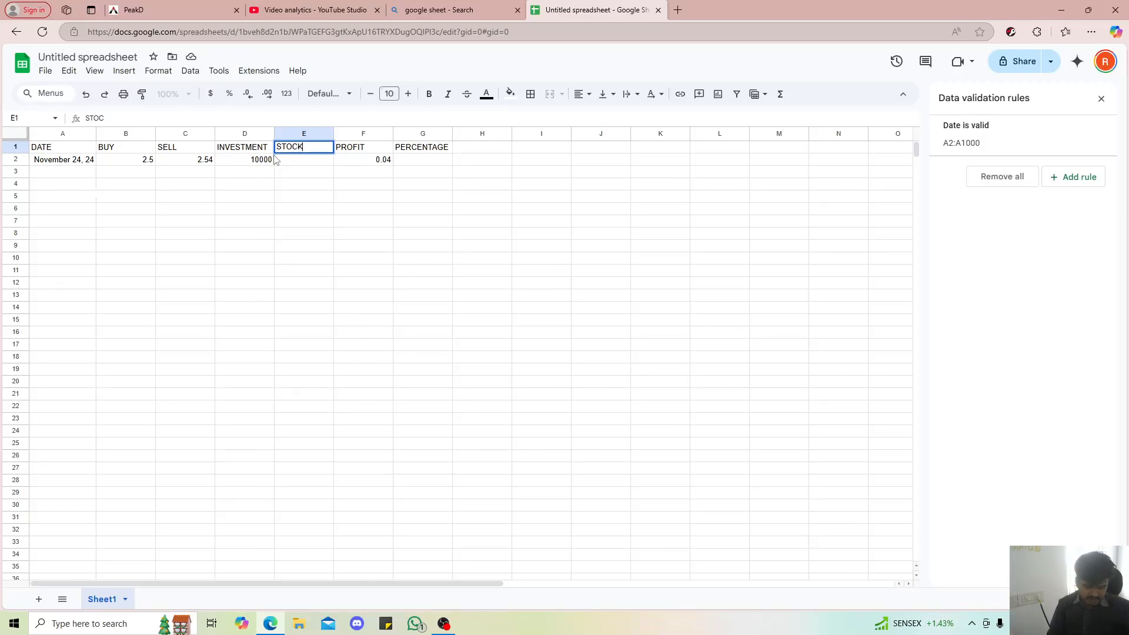
type("E")
key("BackSpace")
type("PURCHASE")
key("Return")
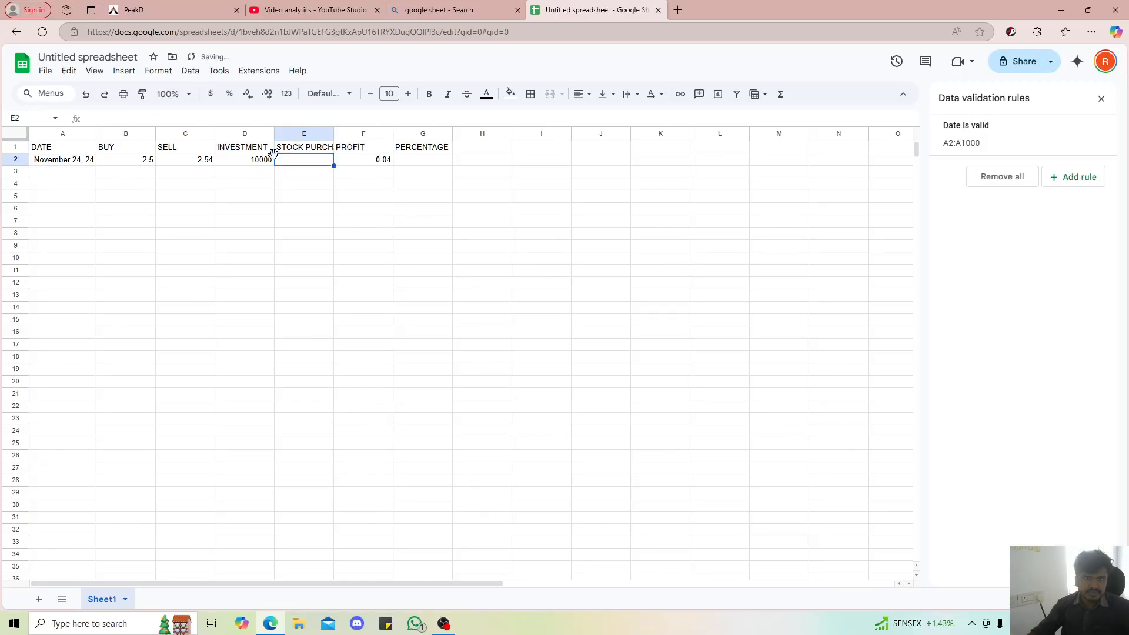
Fit the STOCK PURCHASED column's width to its heading and make the header cells A1:G1 bold
left_click(331, 134)
double_click(334, 134)
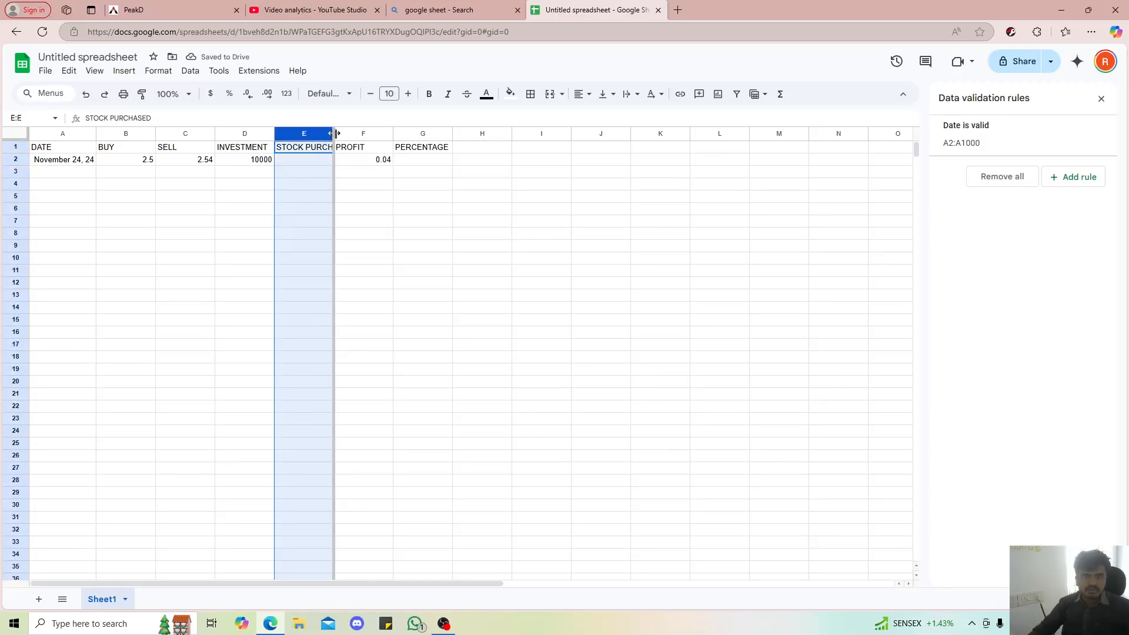
left_click(316, 159)
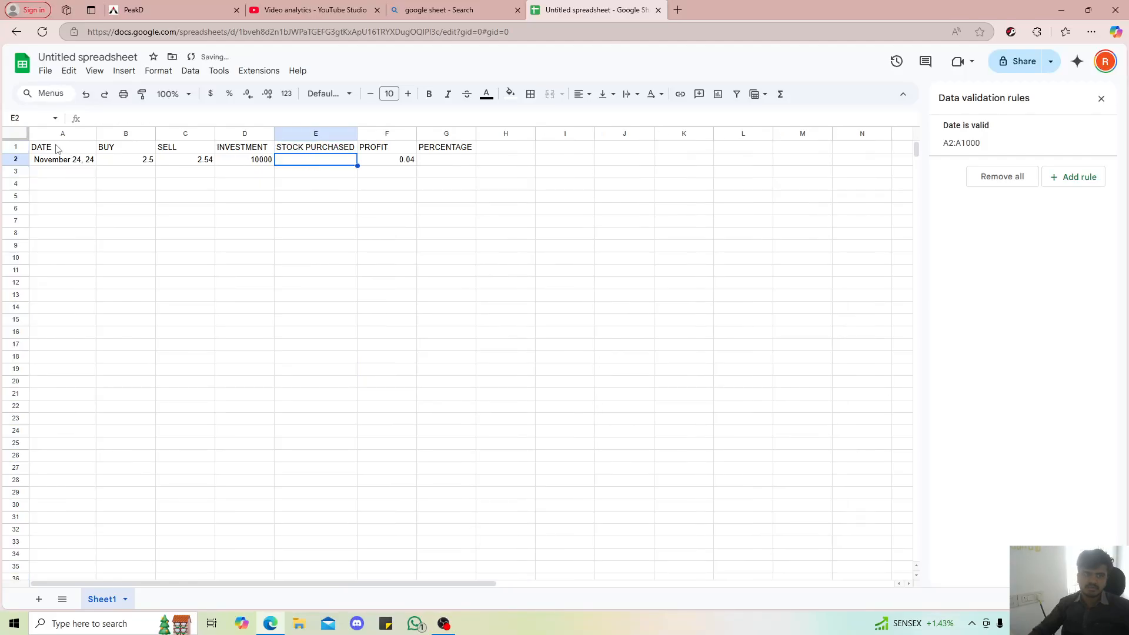
left_click_drag(58, 148, 459, 145)
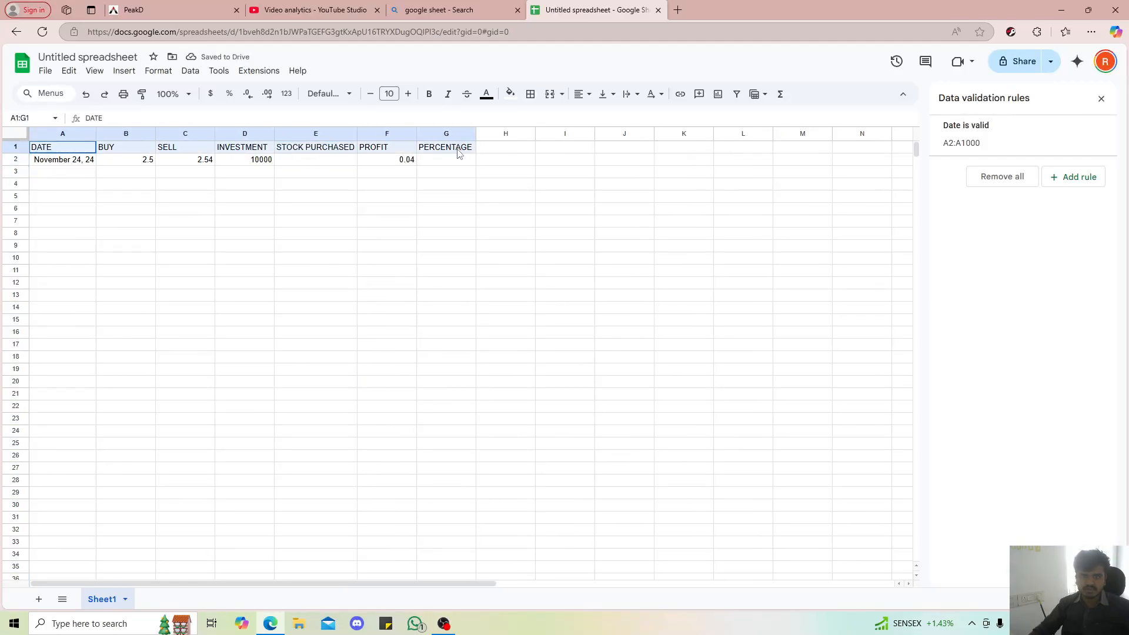
left_click(431, 96)
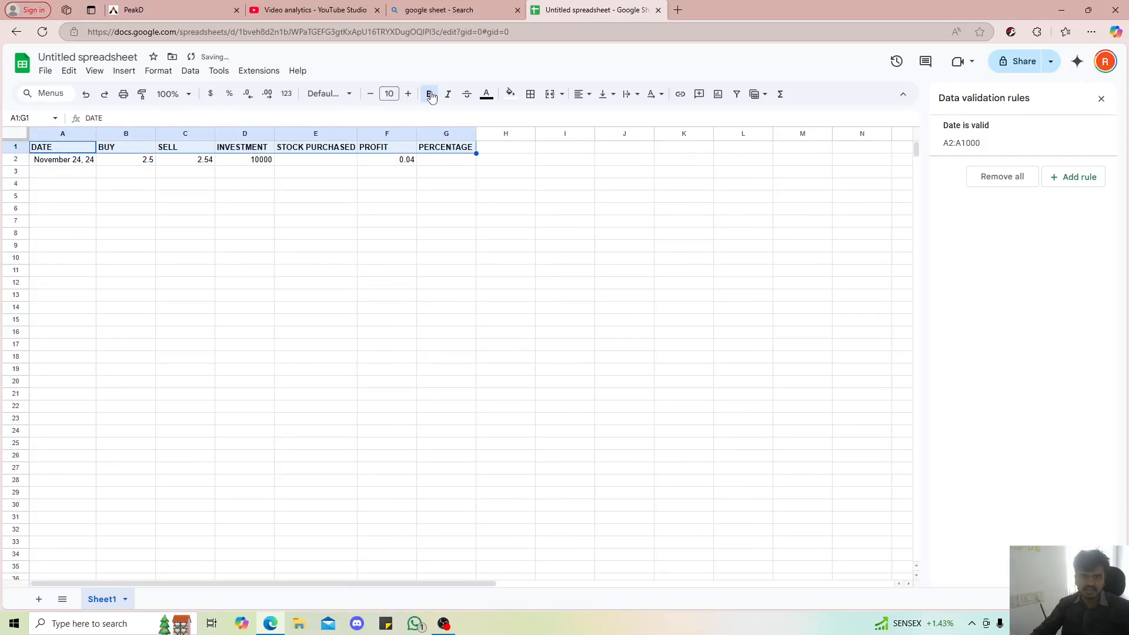
left_click(441, 212)
Enter =D2/B2 in E2 to calculate the stock purchased from the investment and the buy price
left_click(300, 161)
type("=")
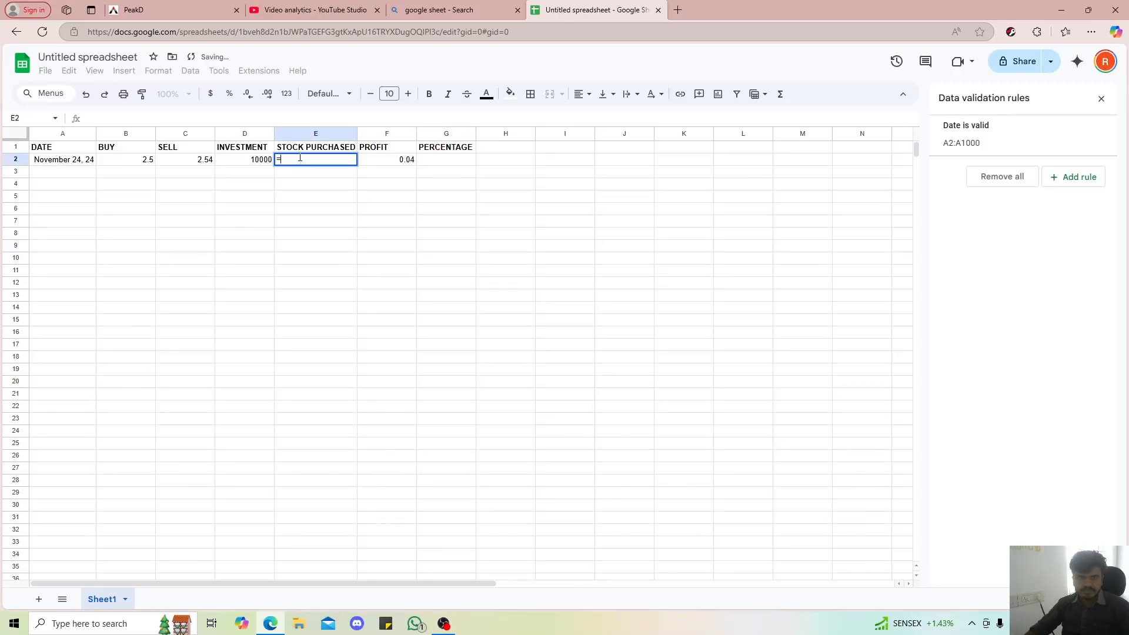
left_click(249, 164)
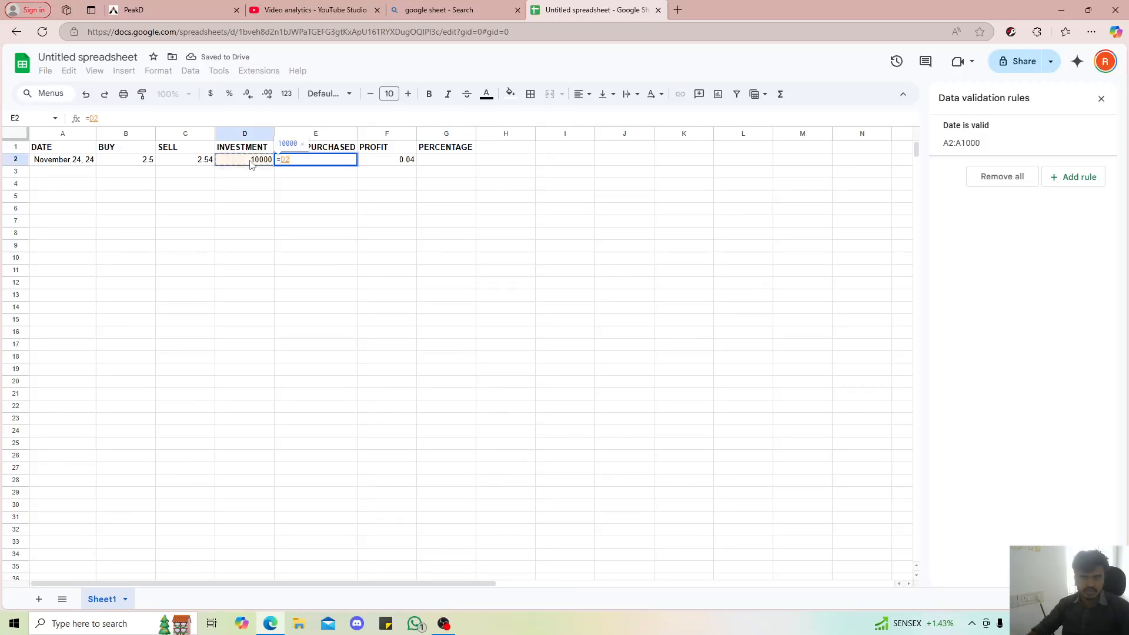
type("/")
left_click(138, 164)
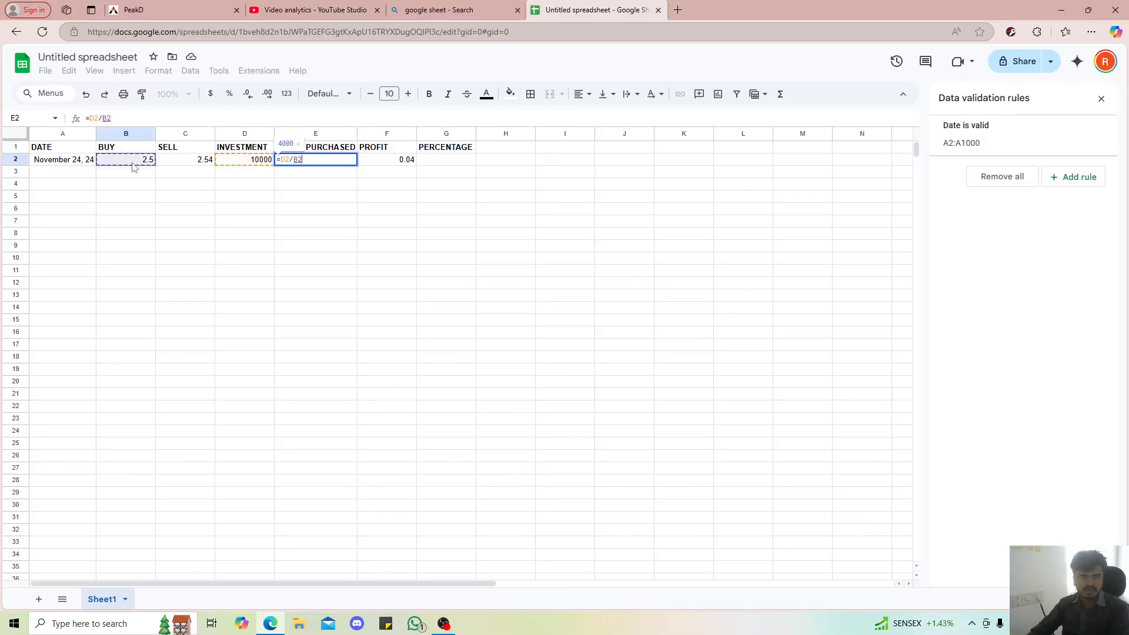
key("Return")
left_click(326, 164)
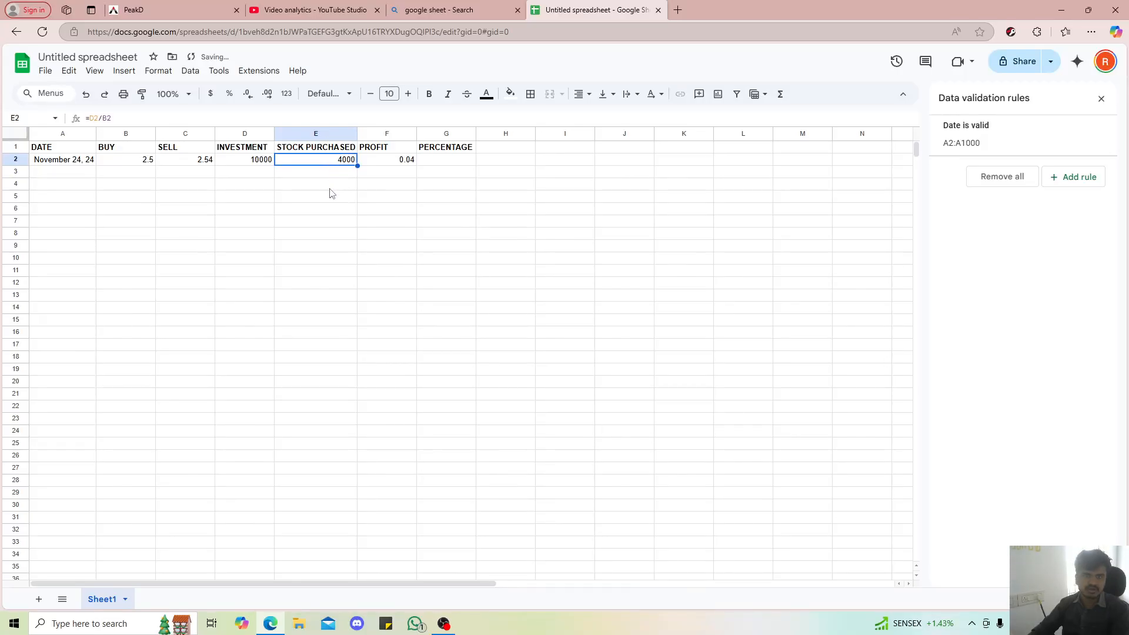
Delete the existing formula from profit cell F2
left_click(393, 164)
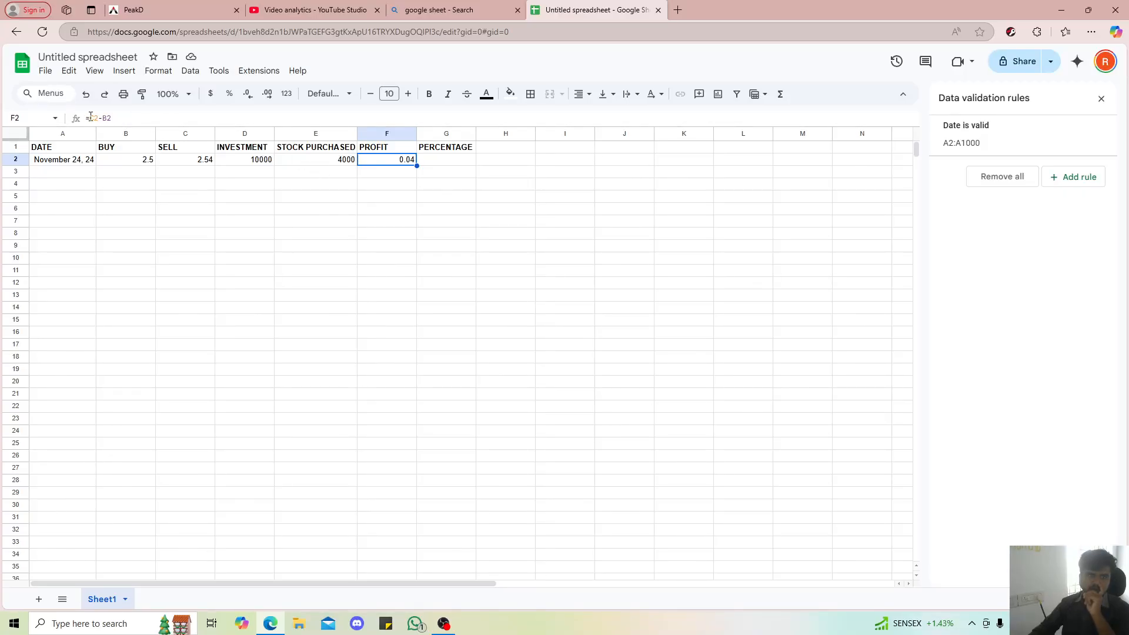
key("Delete")
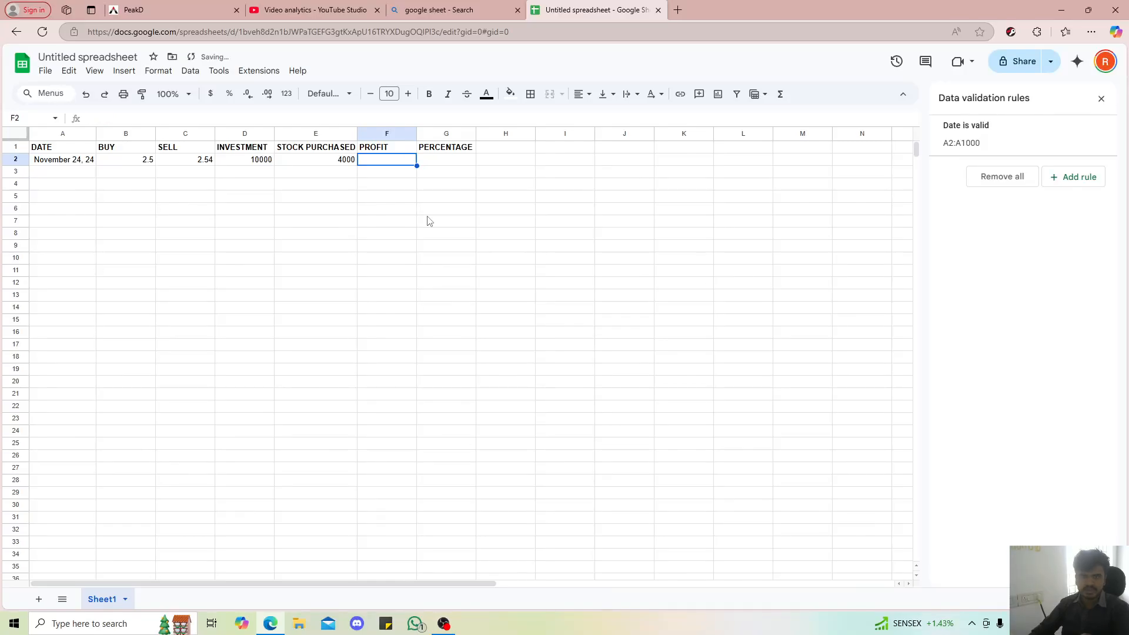
left_click(429, 221)
left_click(316, 186)
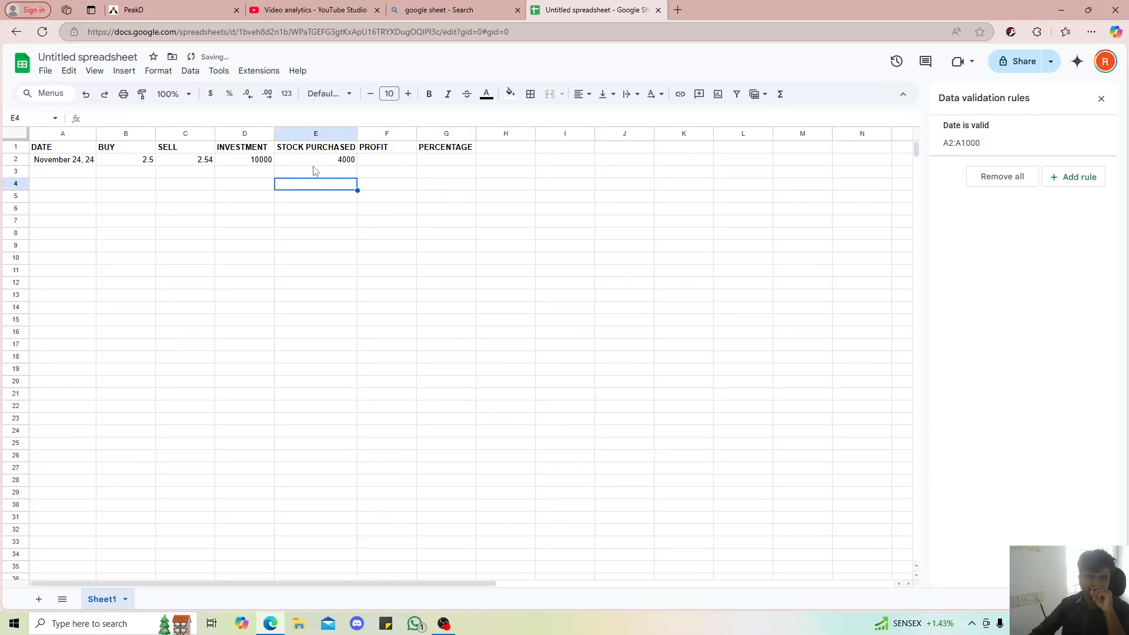
key("Up")
key("Up")
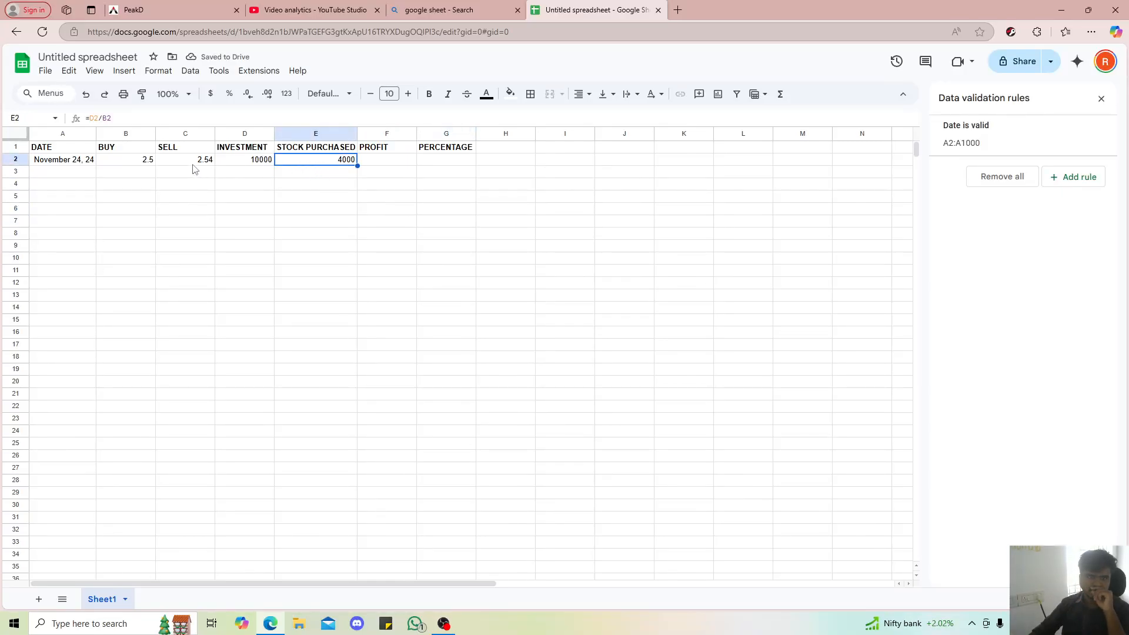
Enter =E2*(C2-B2) in F2 to calculate the profit from the stock purchased and the price difference
left_click(379, 164)
type("=")
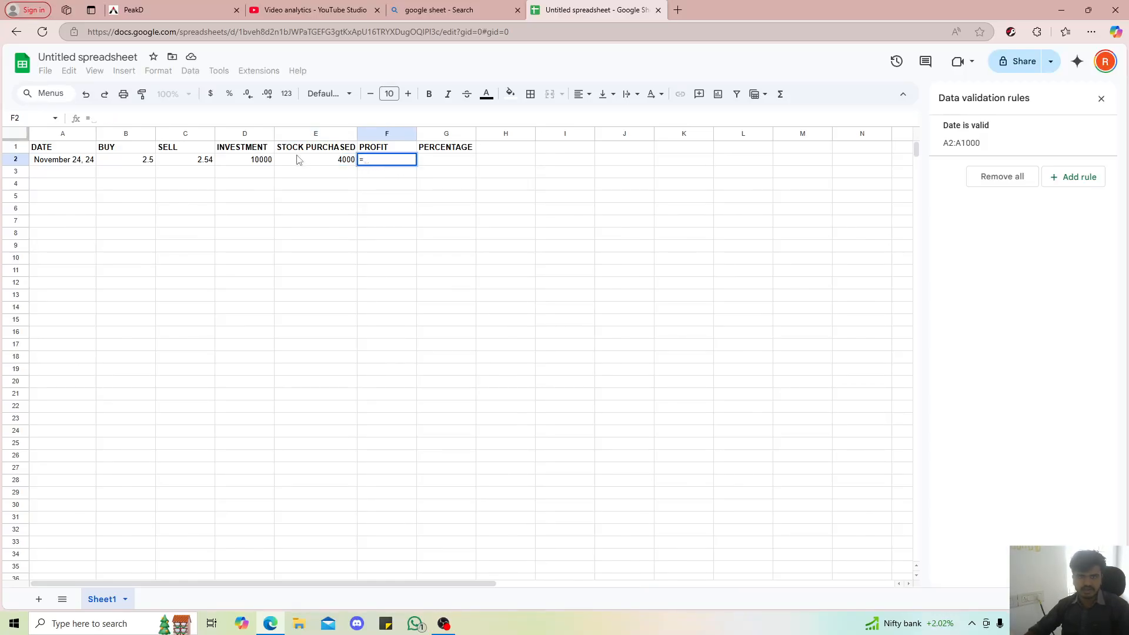
left_click(308, 160)
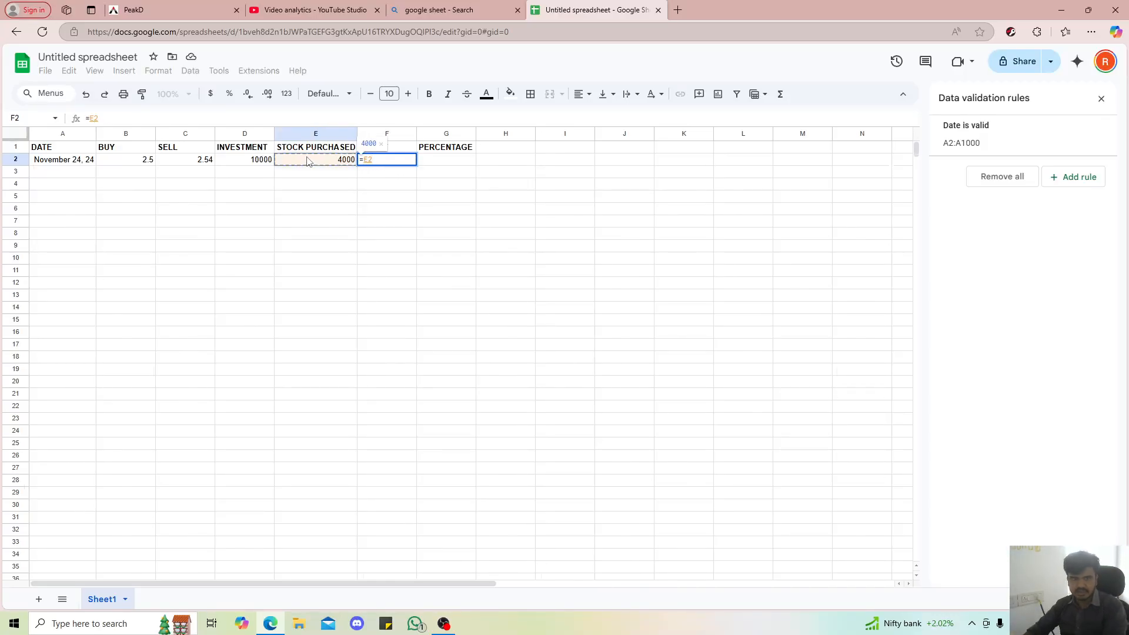
type("*(")
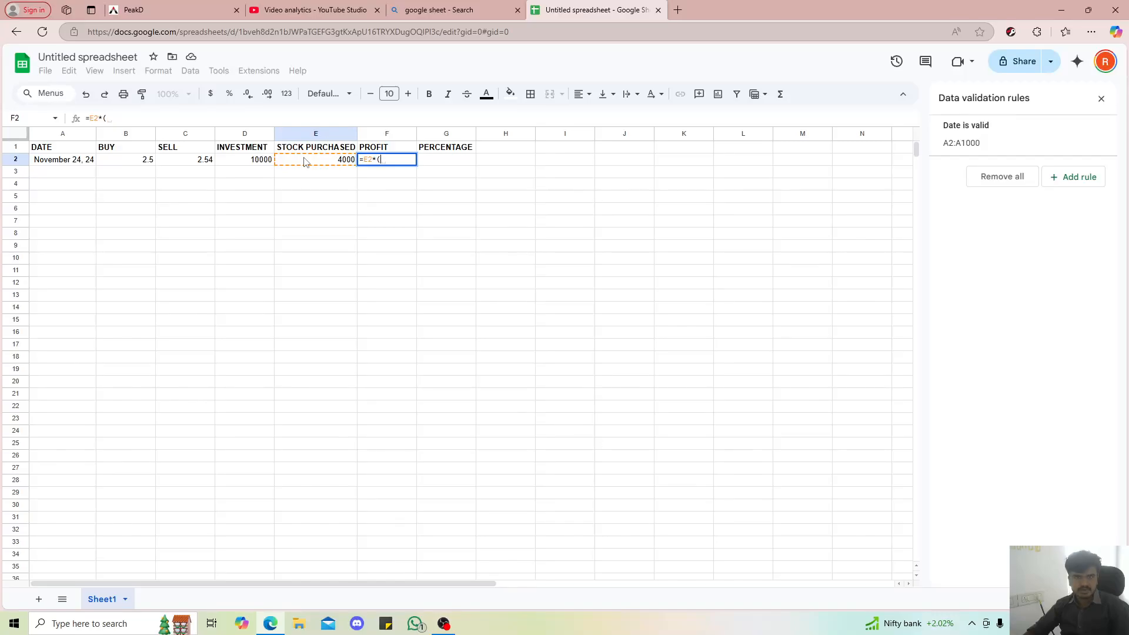
left_click(198, 162)
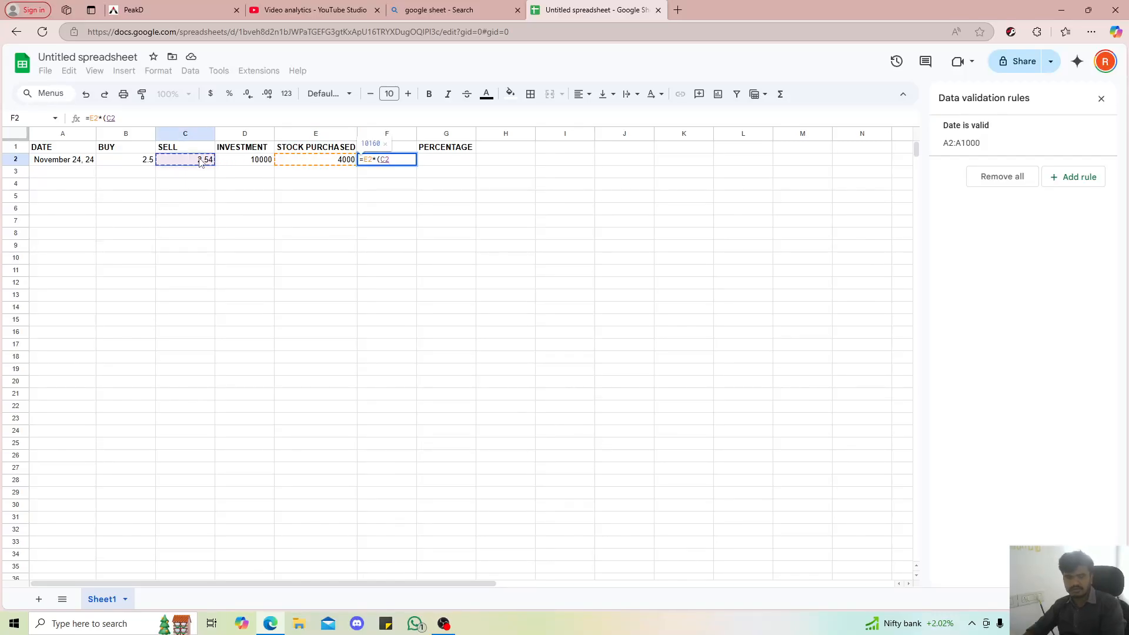
type("-")
left_click(151, 160)
key("Return")
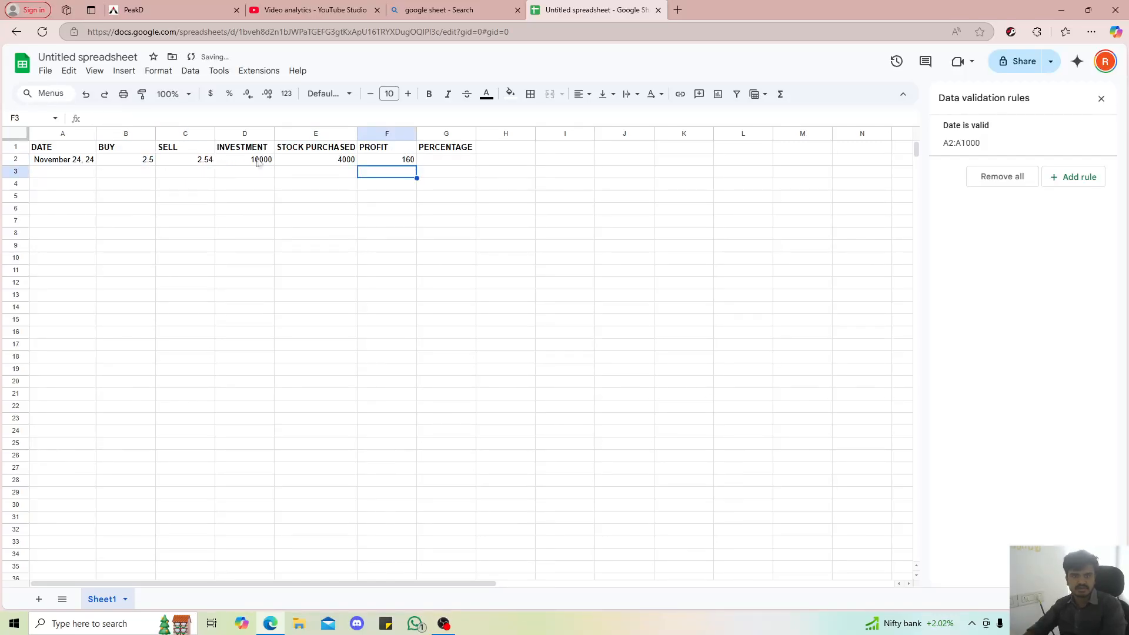
left_click(384, 160)
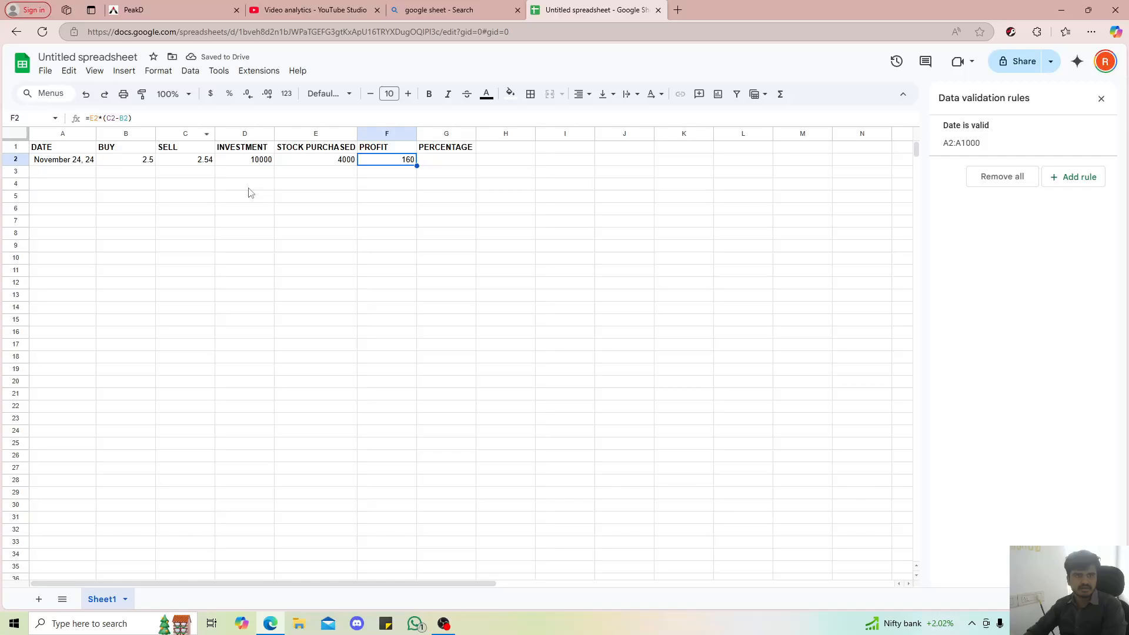
left_click(268, 225)
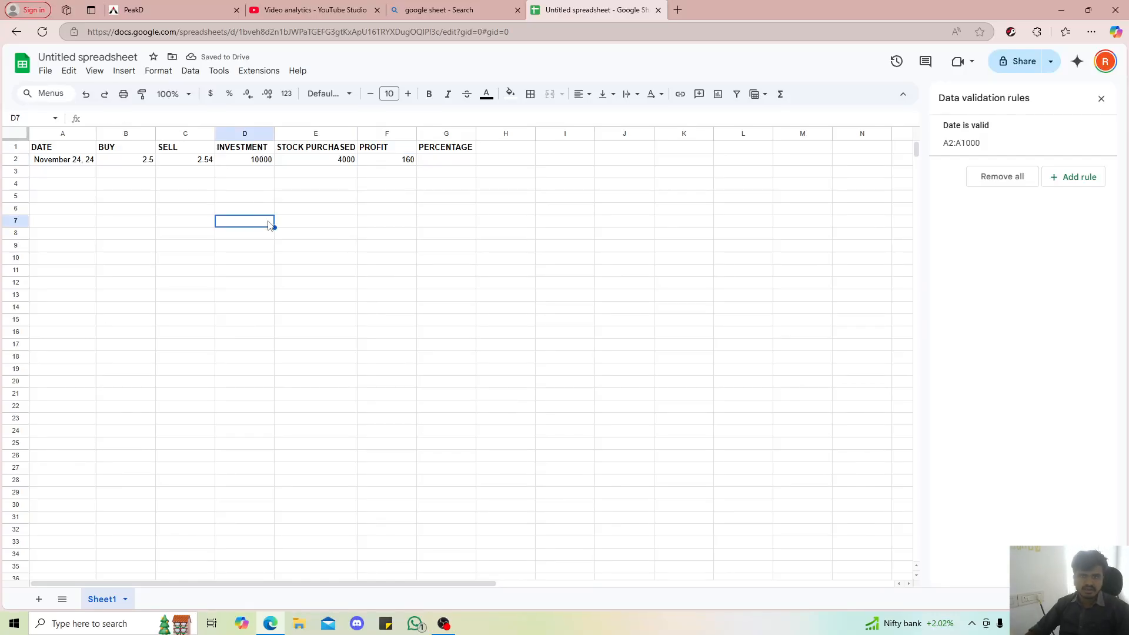
left_click(466, 161)
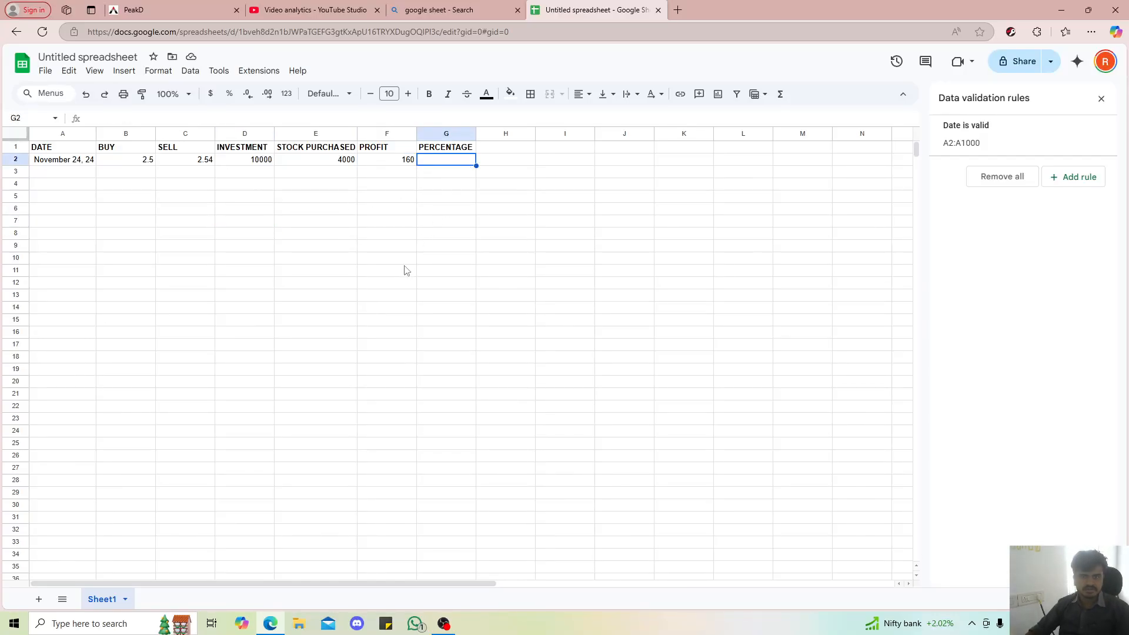
left_click(385, 163)
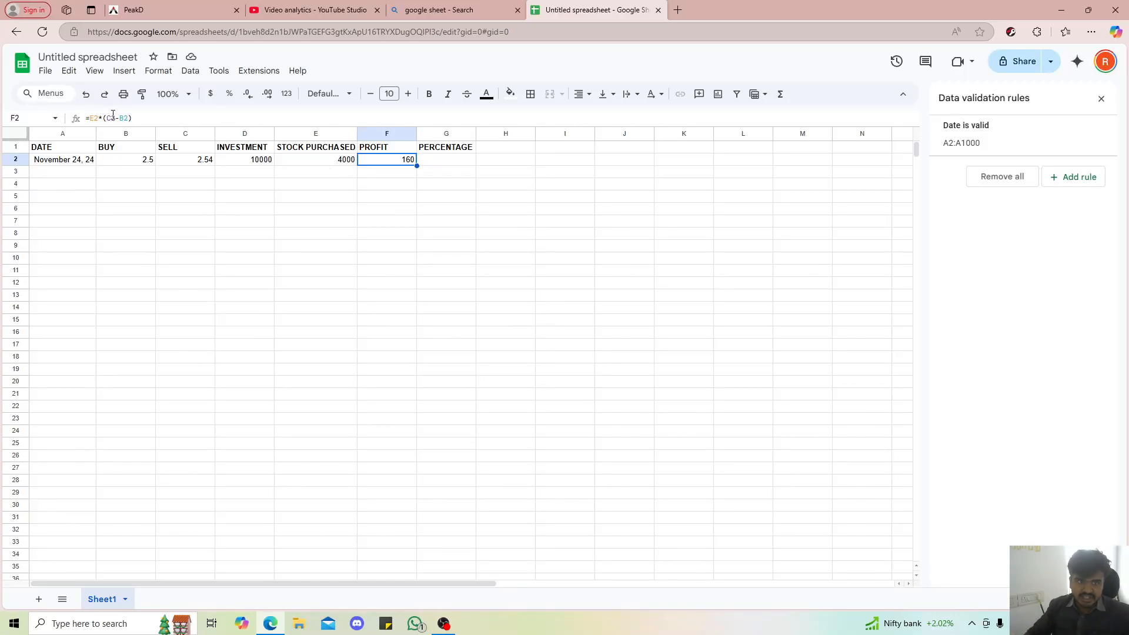
Set the sell price in C2 to 2.44 to test the profit formula with a loss
left_click(211, 165)
double_click(211, 165)
key("BackSpace")
key("BackSpace")
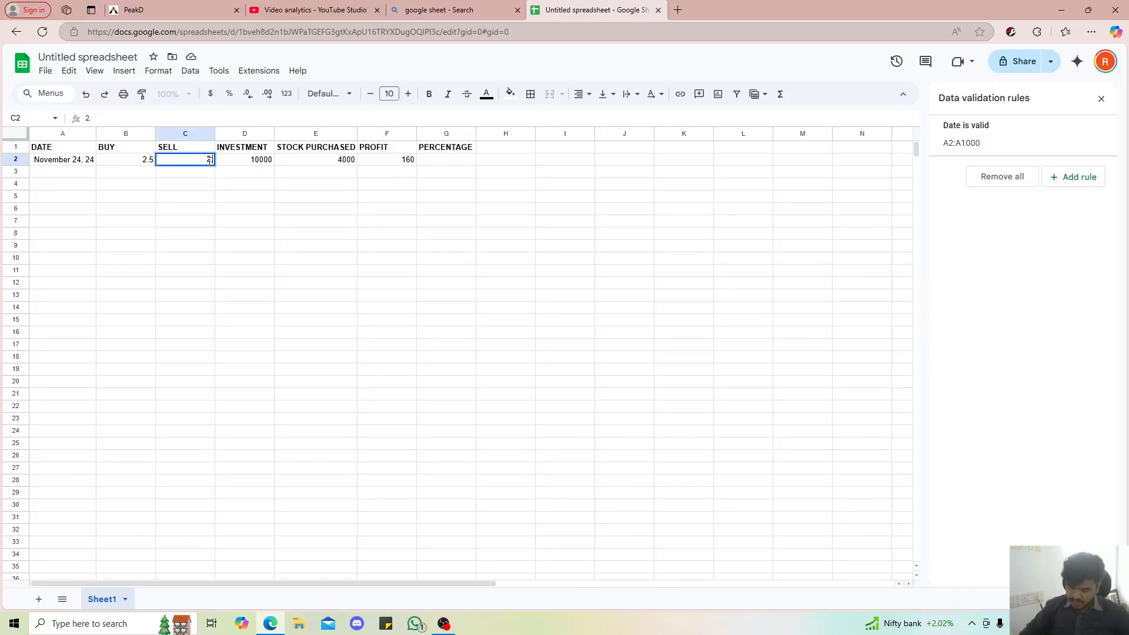
type("44")
key("Return")
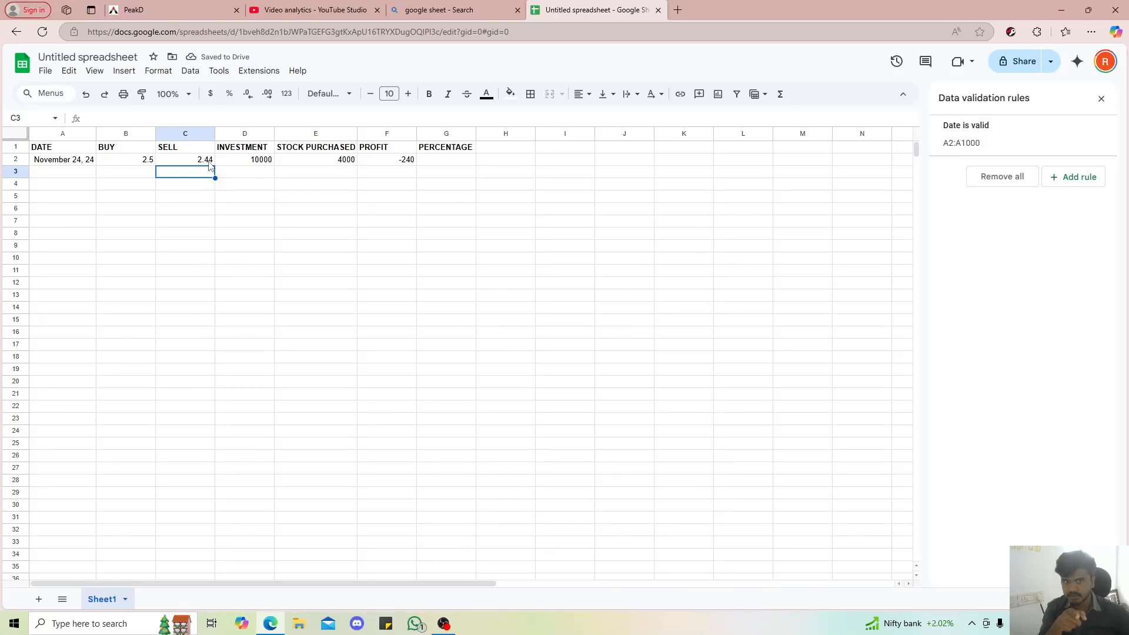
Set the sell price in C2 to 2.6
left_click(209, 163)
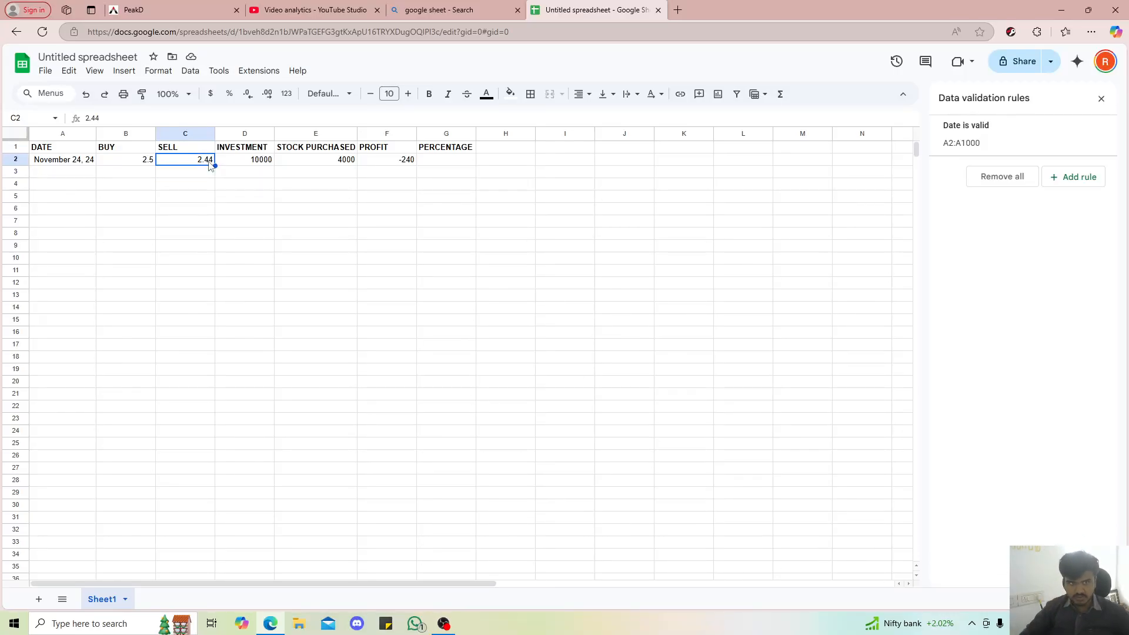
type("2.6")
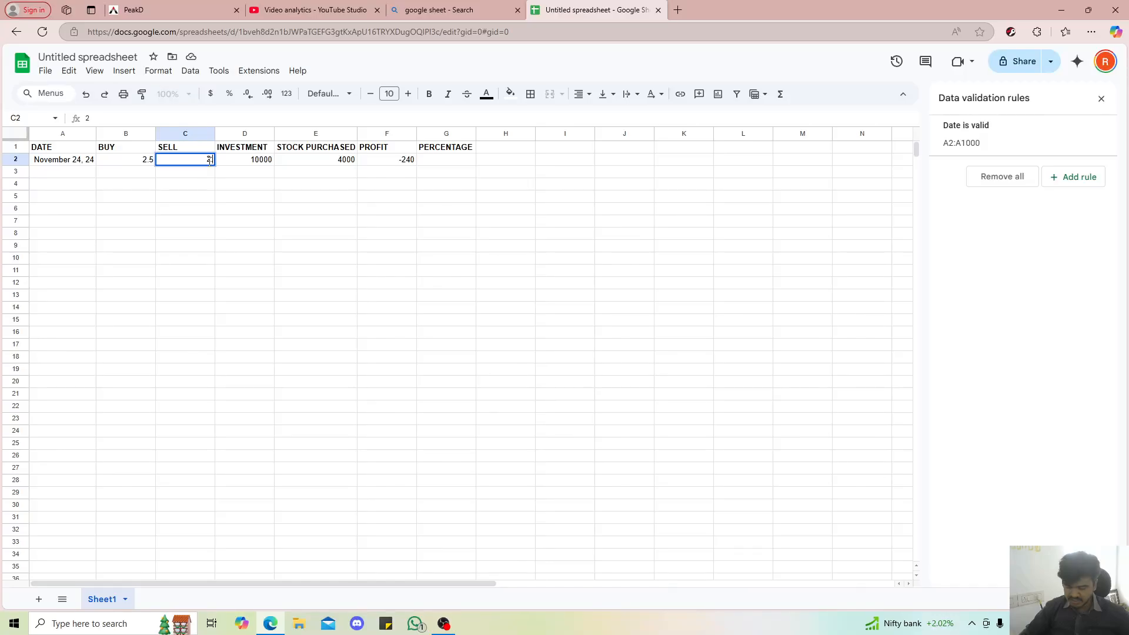
key("Return")
left_click(437, 197)
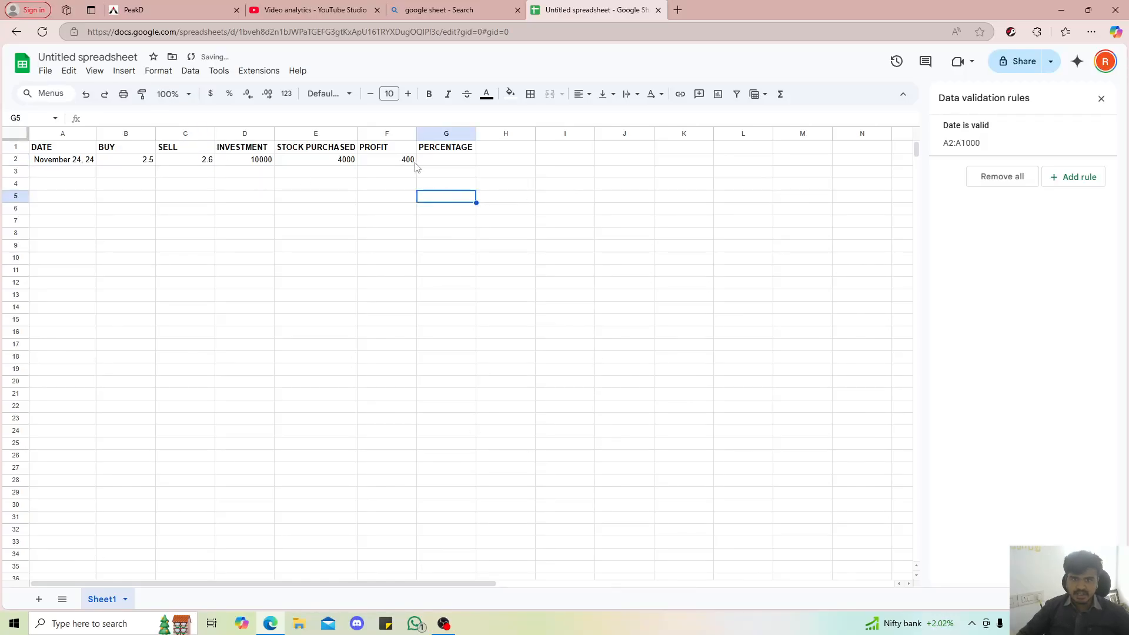
Enter =F2/D2 in G2 to calculate the percentage from the profit and the investment
left_click(406, 164)
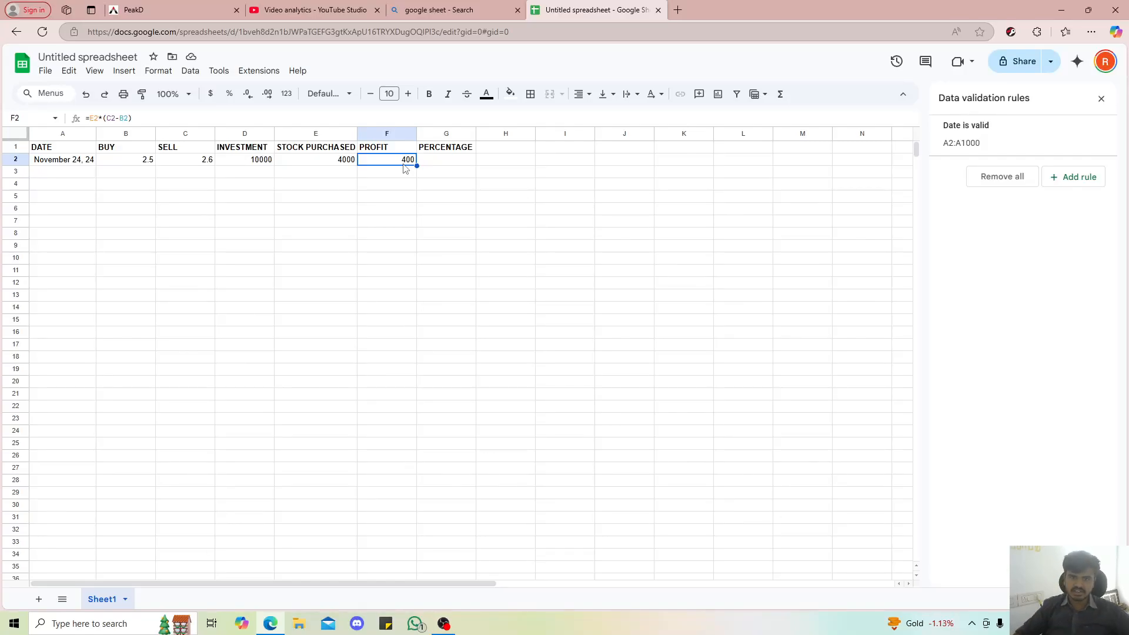
left_click(451, 169)
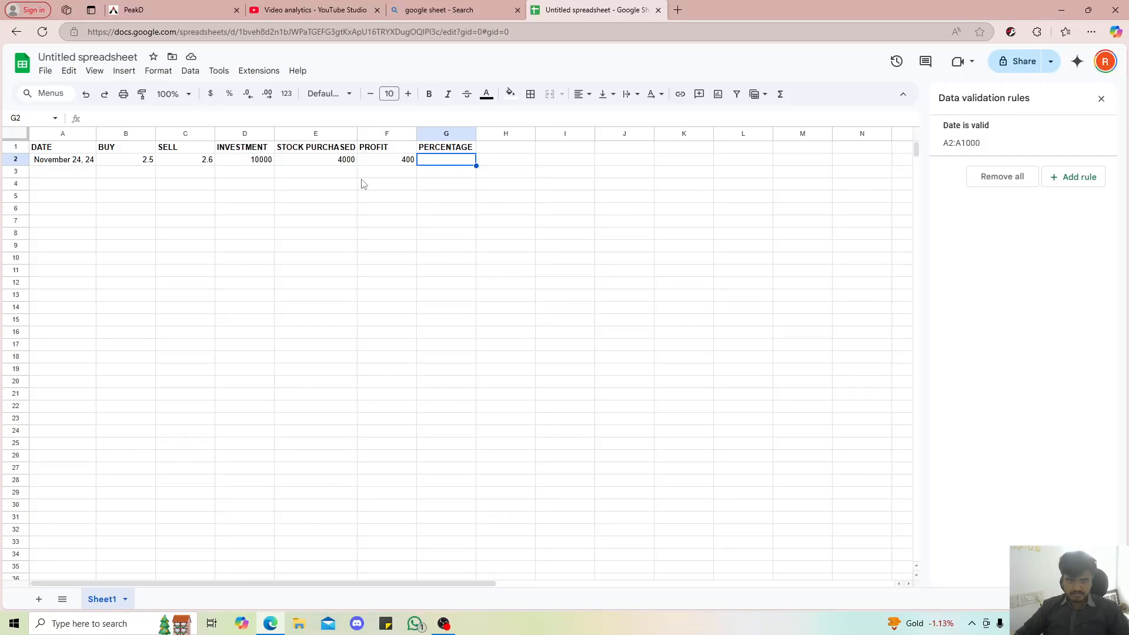
type("=")
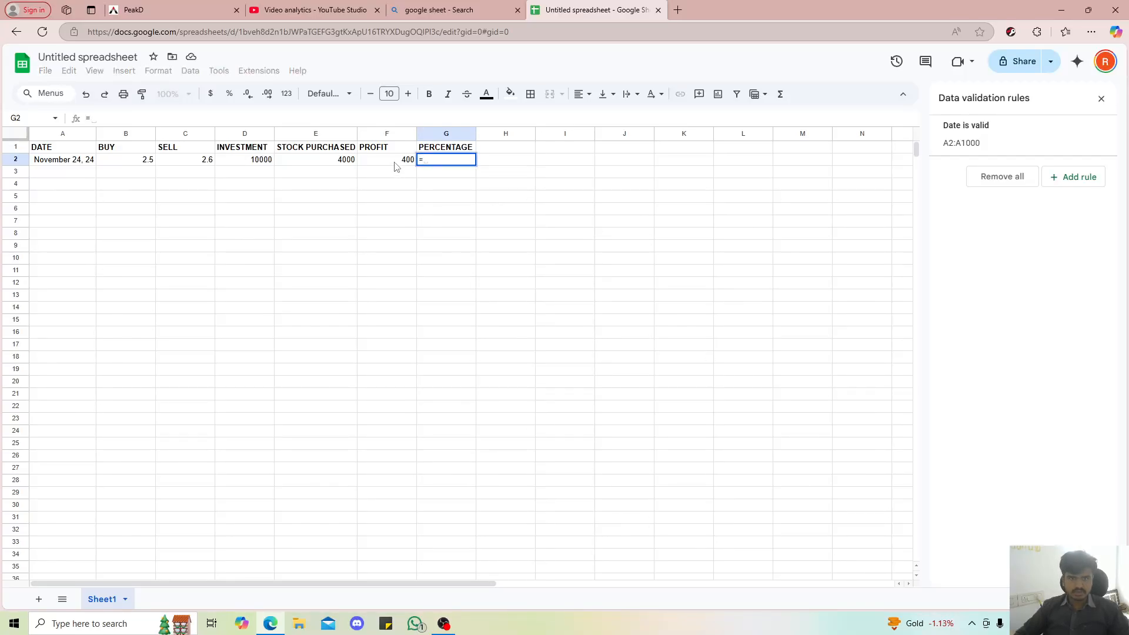
left_click(395, 165)
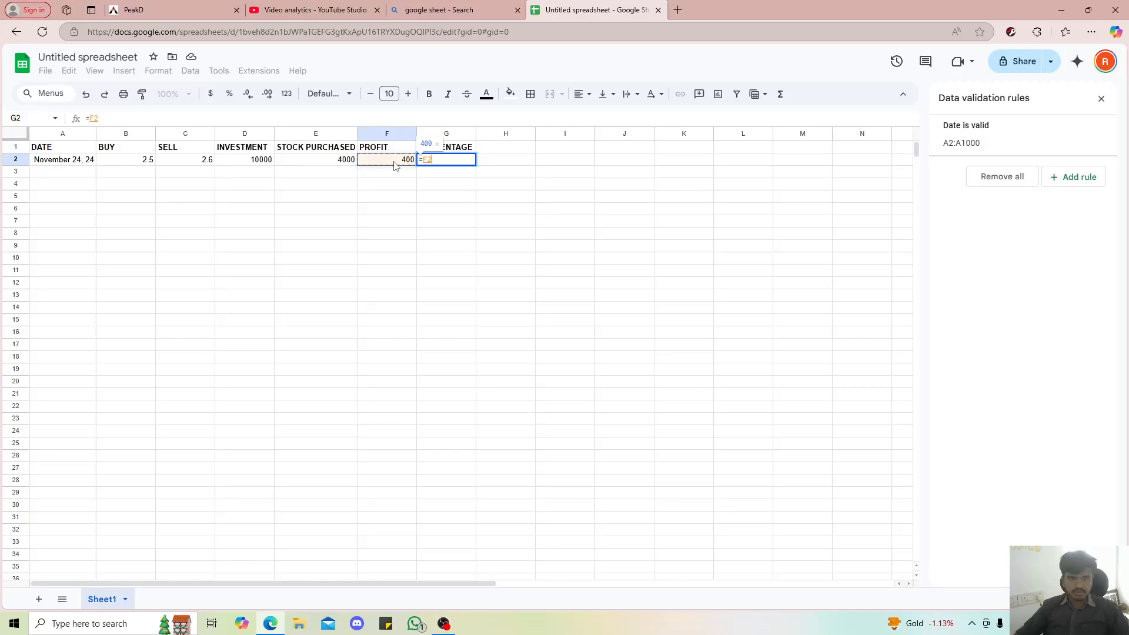
type("/")
left_click(250, 164)
key("Return")
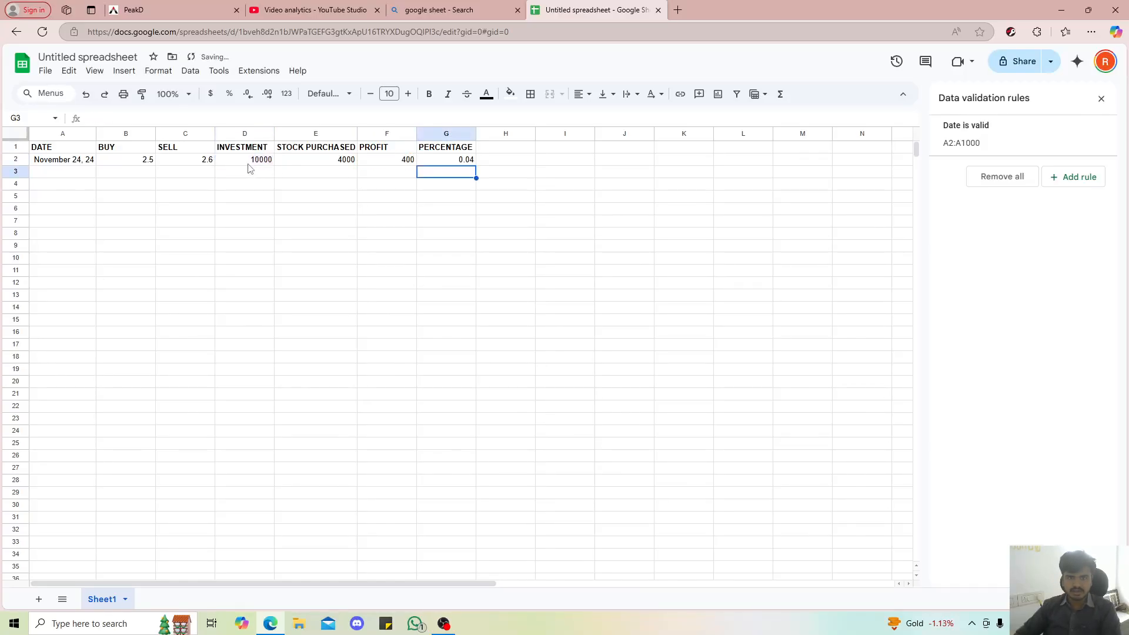
Format the percentage cell G2 as a percent
left_click(452, 164)
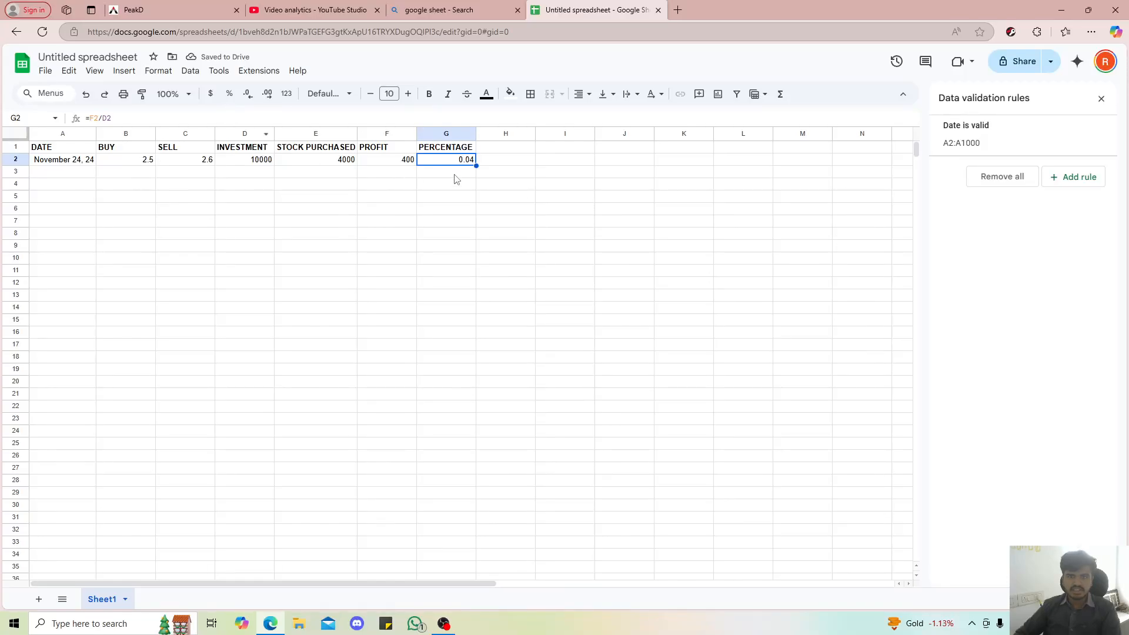
left_click(230, 94)
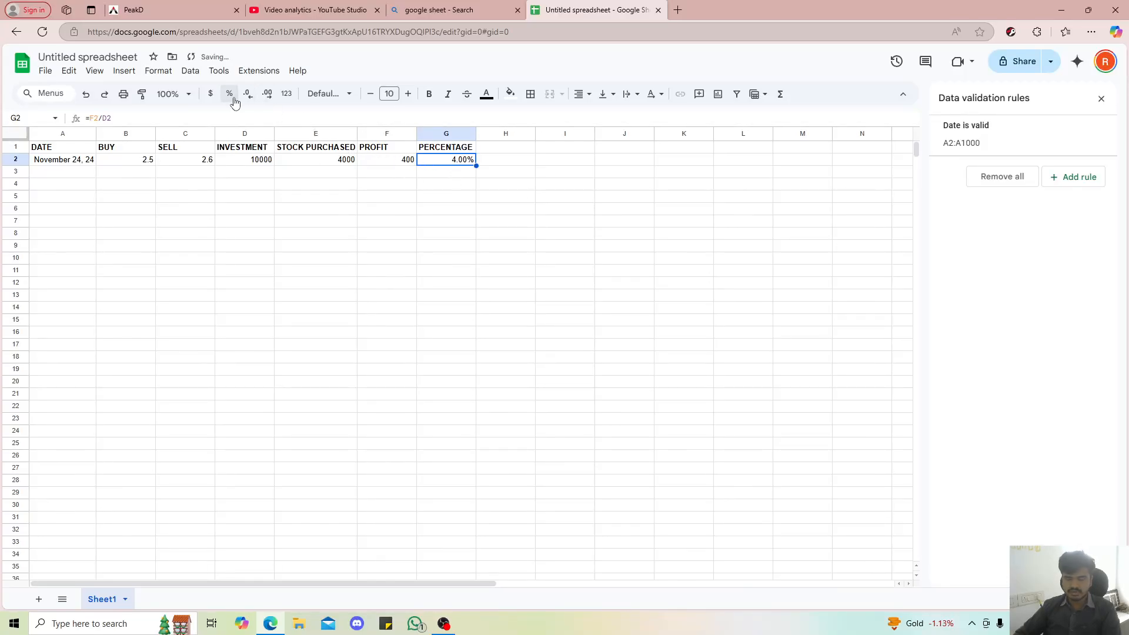
left_click(328, 169)
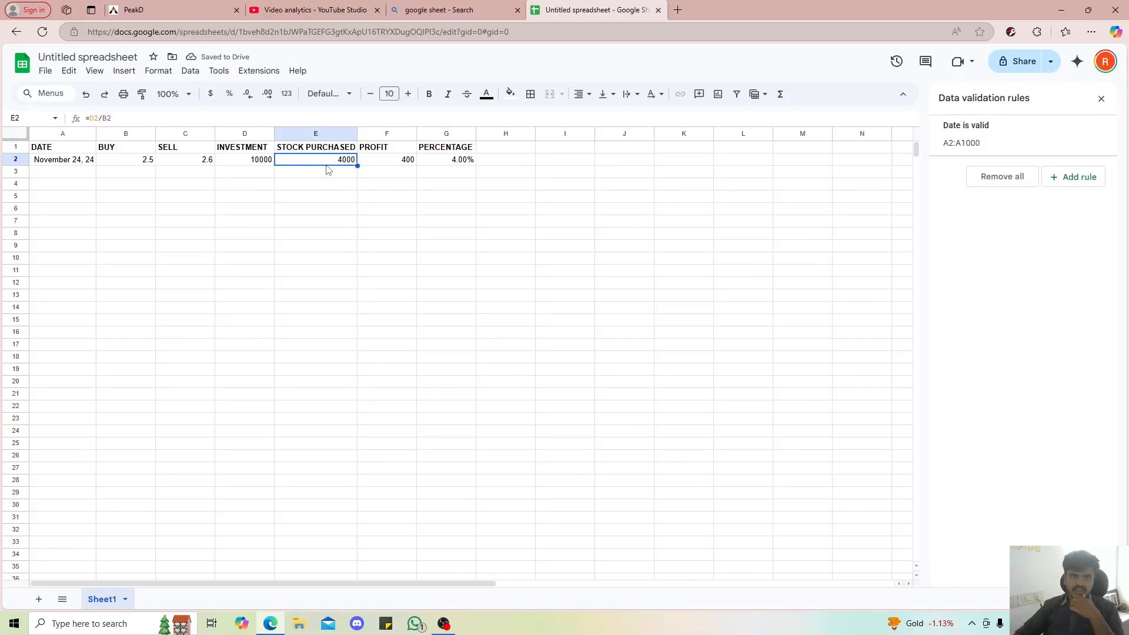
Test the profit and percentage formulas by setting the sell price in C2 to 2.4 and then 2.87
left_click(211, 164)
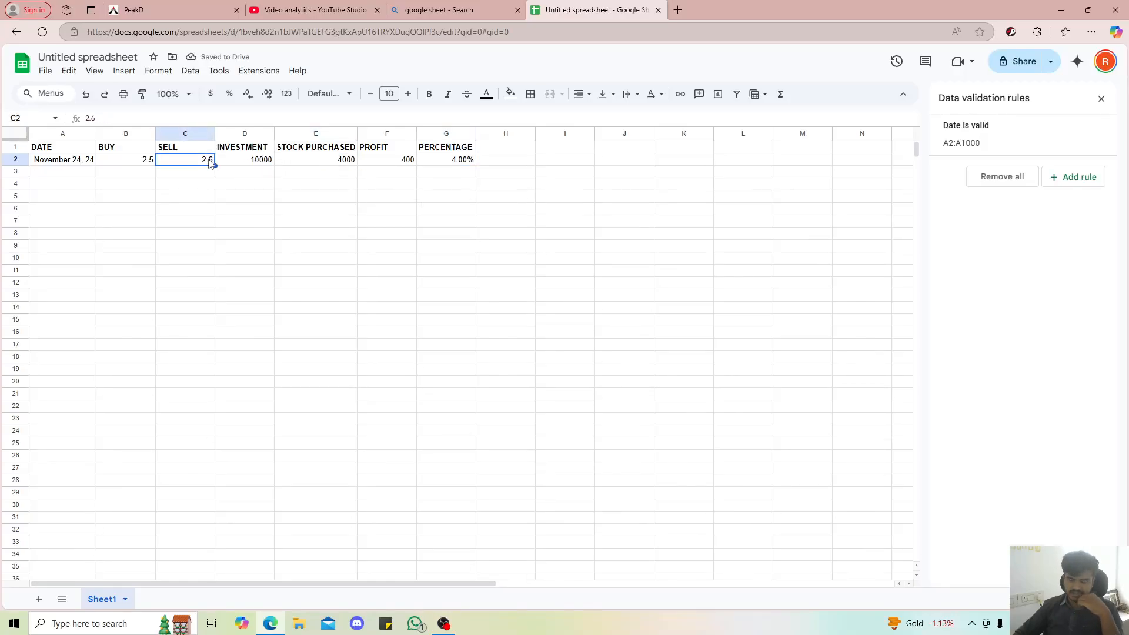
type("2")
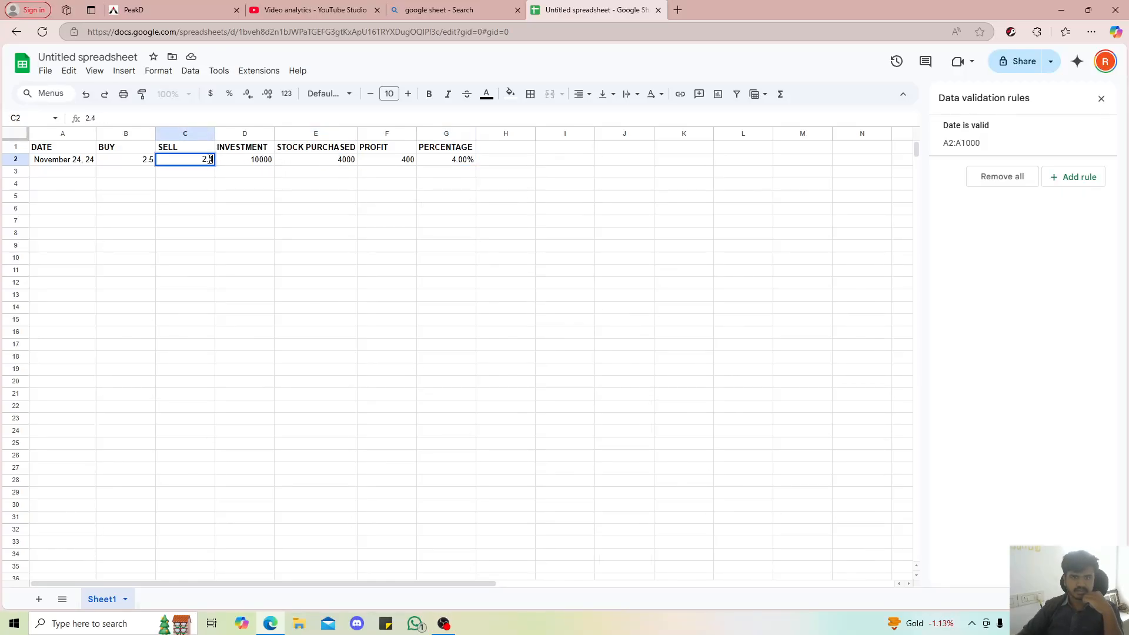
key("Return")
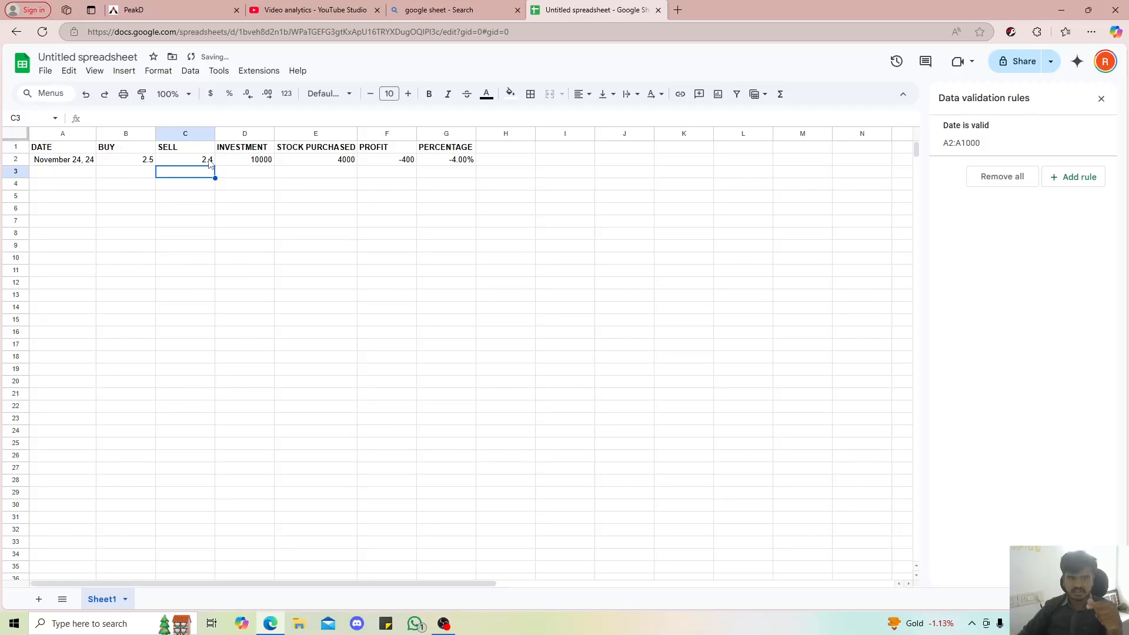
left_click(210, 164)
type("2")
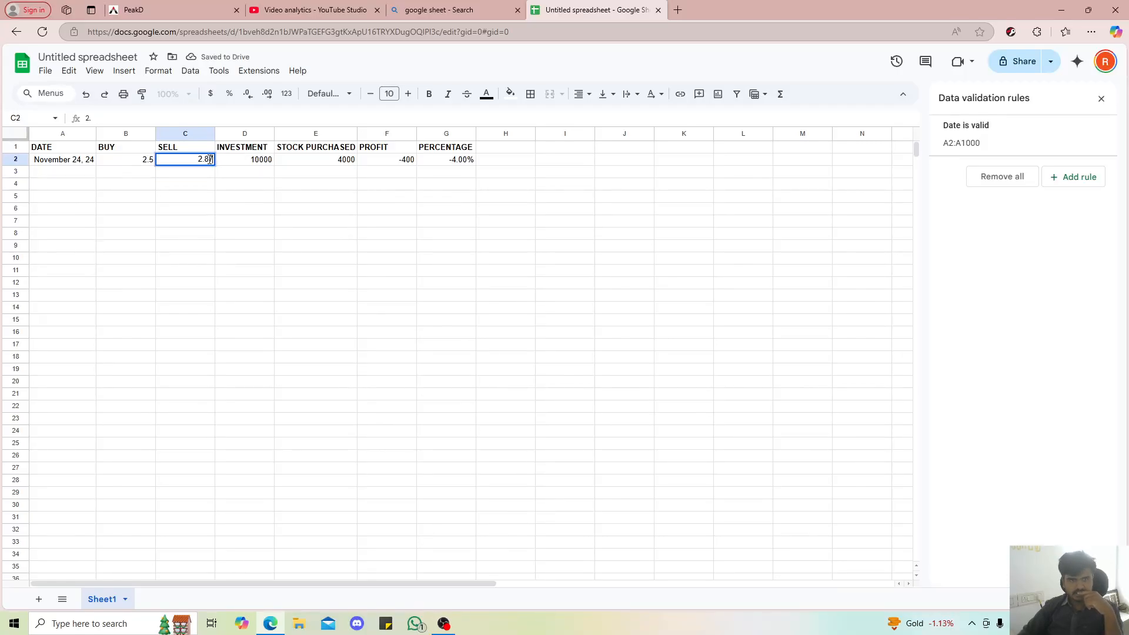
key("Return")
Test the formulas with further sell prices in C2, entering 1, 1.857 and 2.5 in turn
left_click(210, 164)
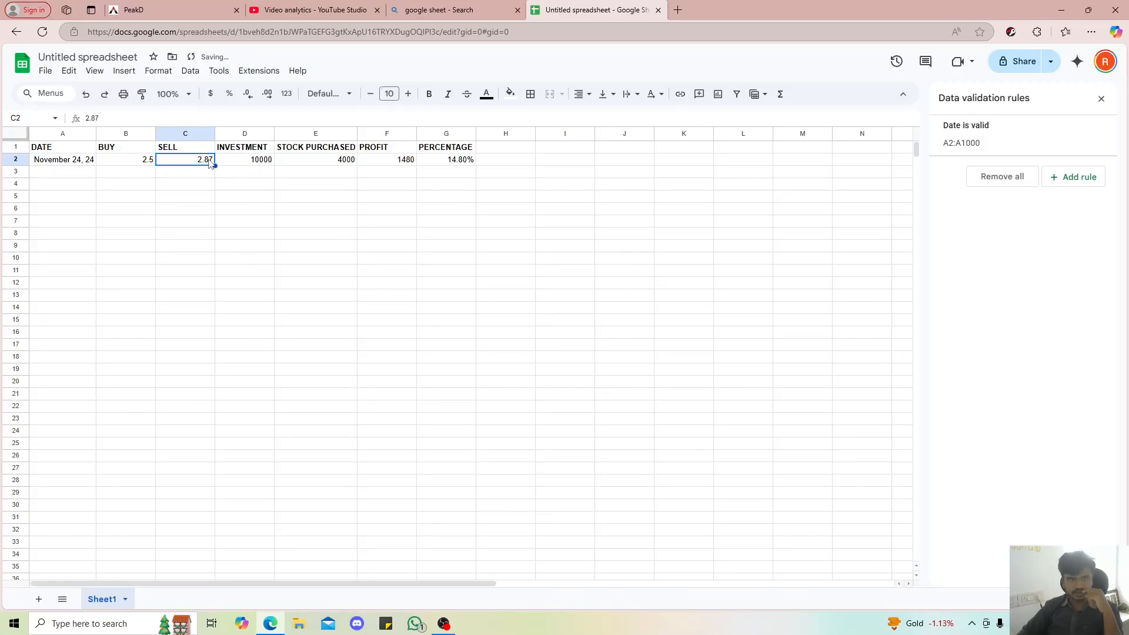
type("1")
key("Return")
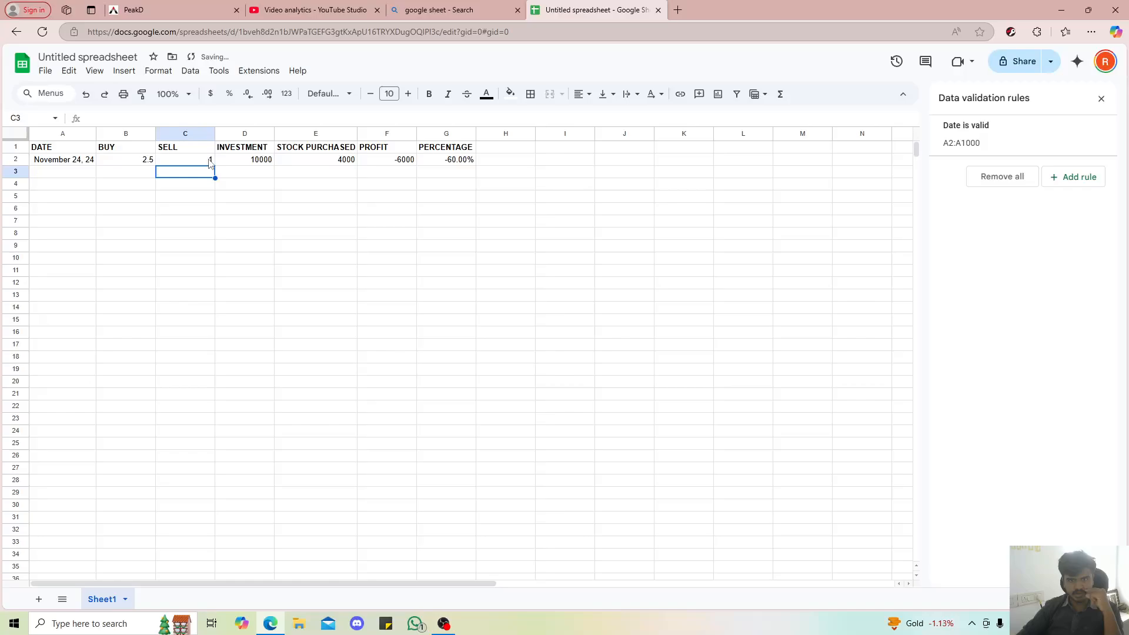
left_click(210, 159)
type("1.857")
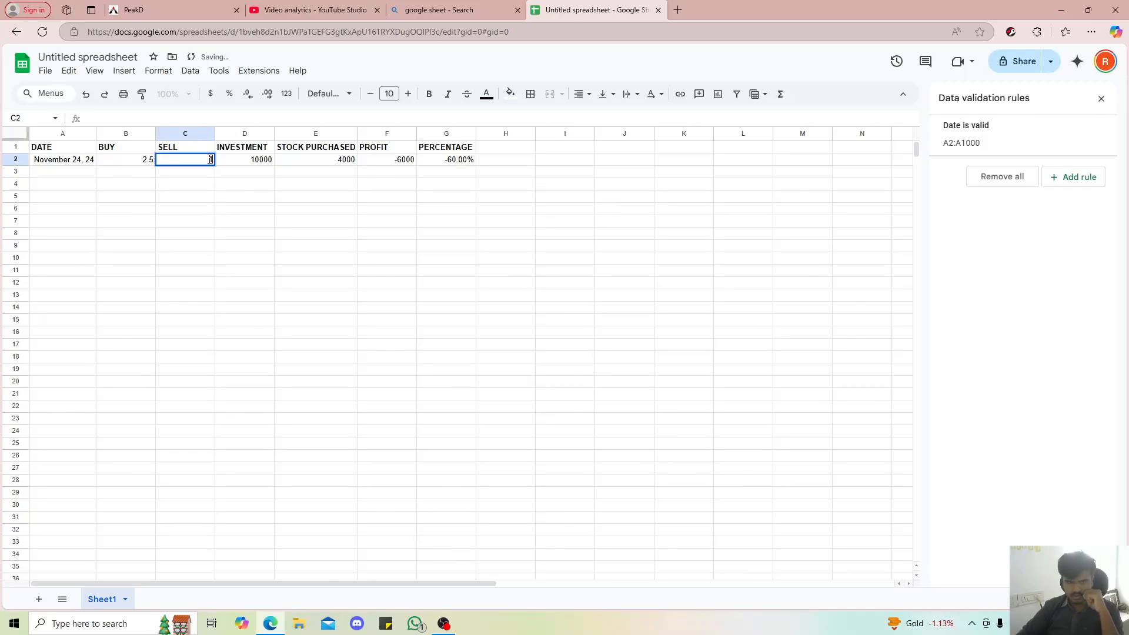
key("Return")
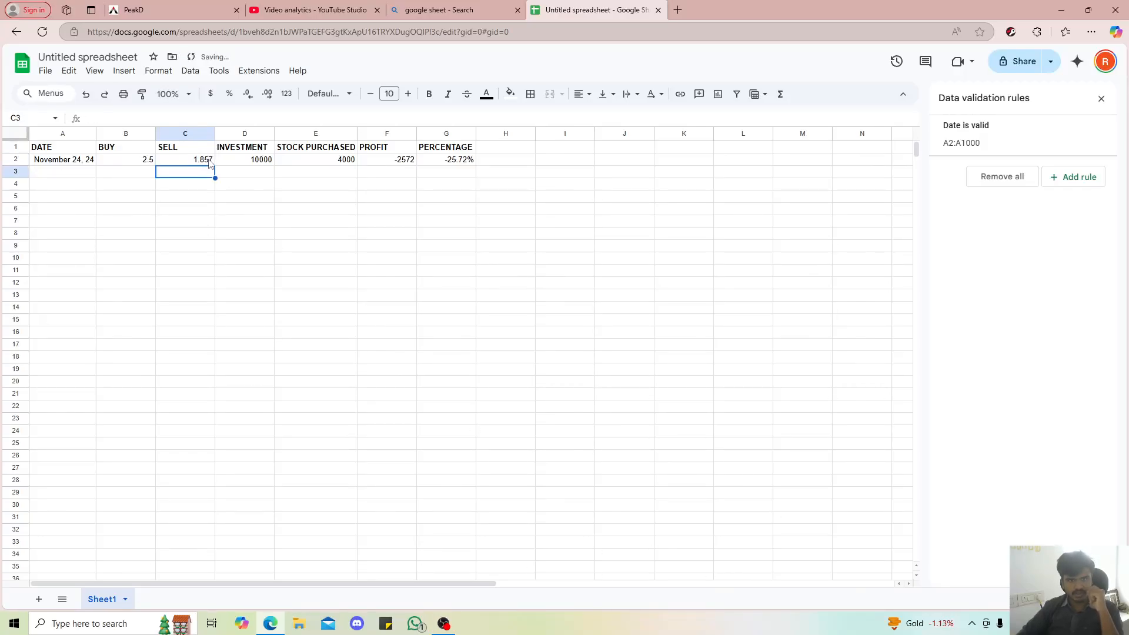
left_click(210, 162)
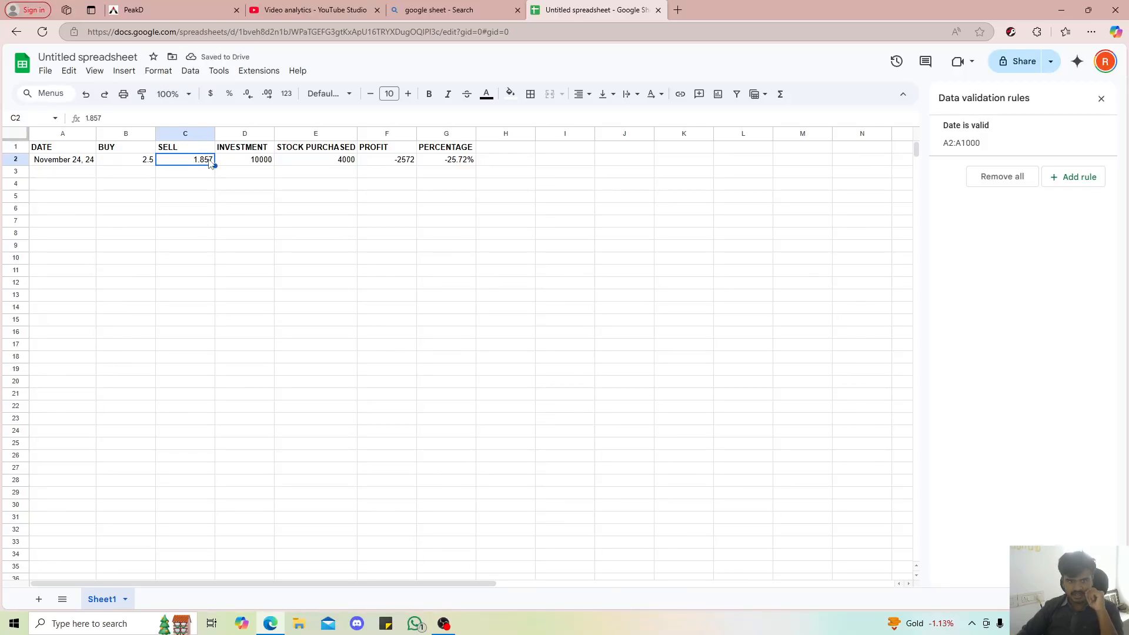
type("2.5")
key("Return")
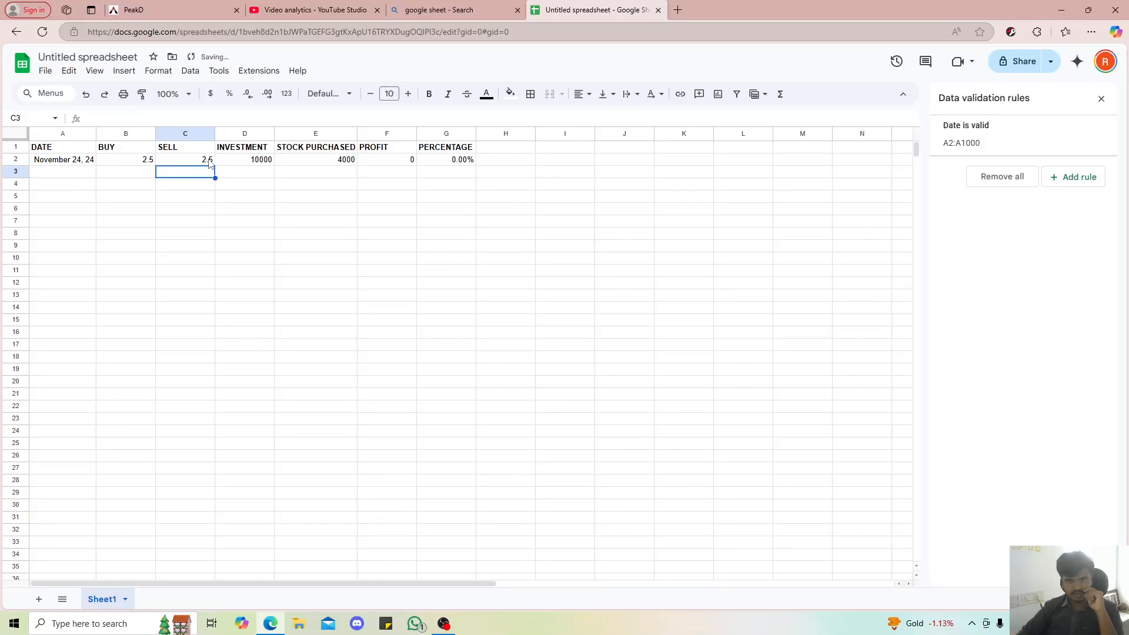
Set the sell price in C2 to 3
left_click(210, 162)
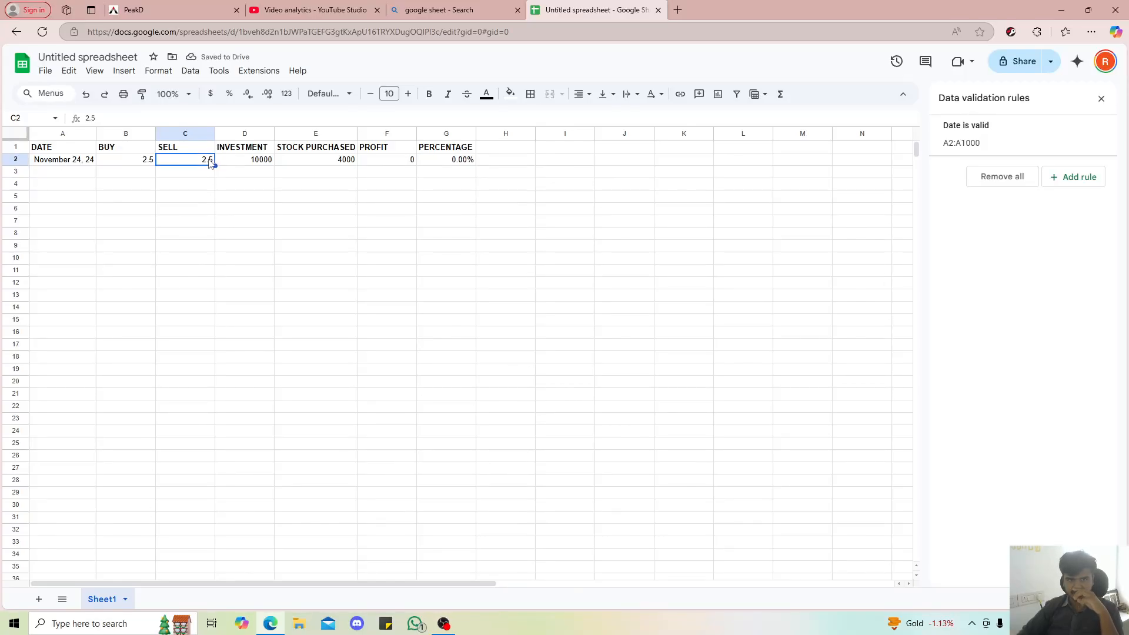
type("3")
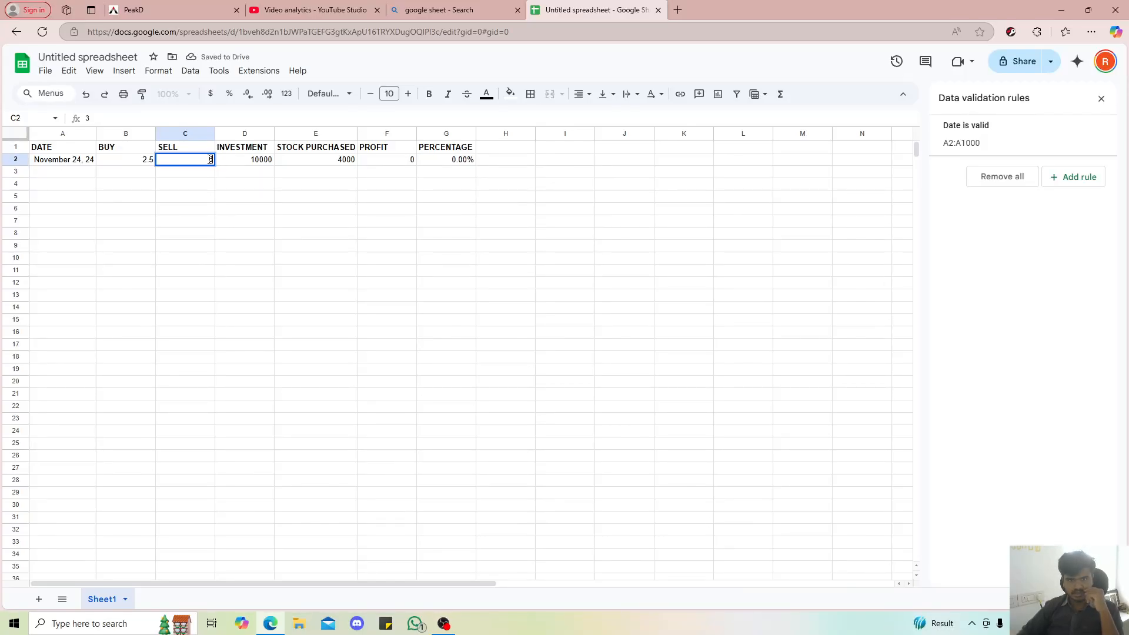
key("Return")
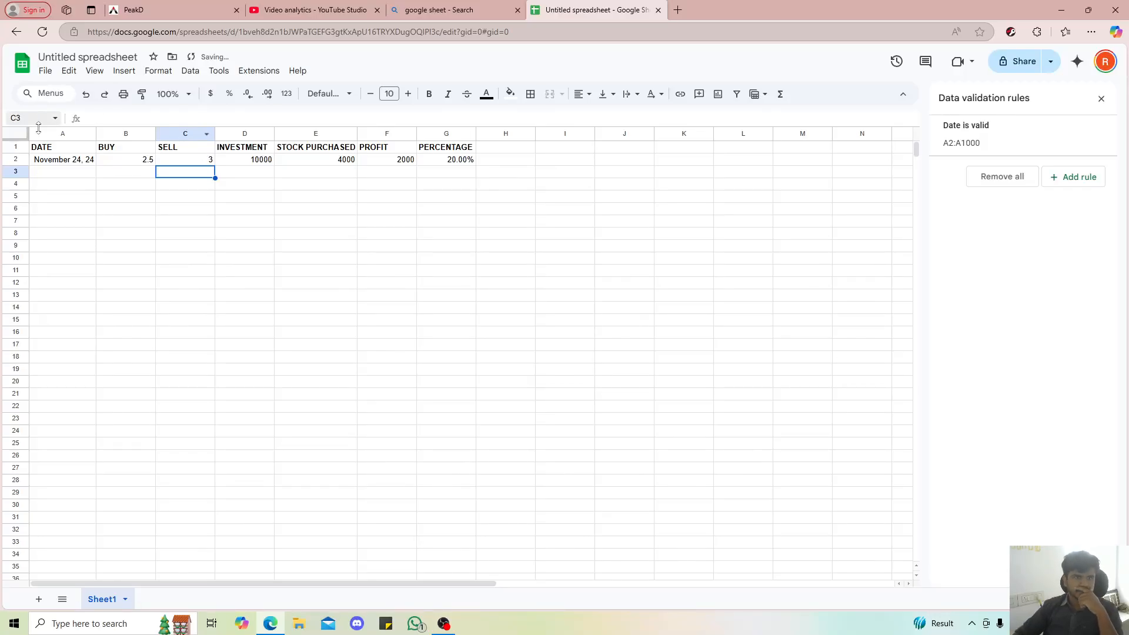
Centre the header labels in A1:G1 horizontally
left_click_drag(43, 148, 446, 150)
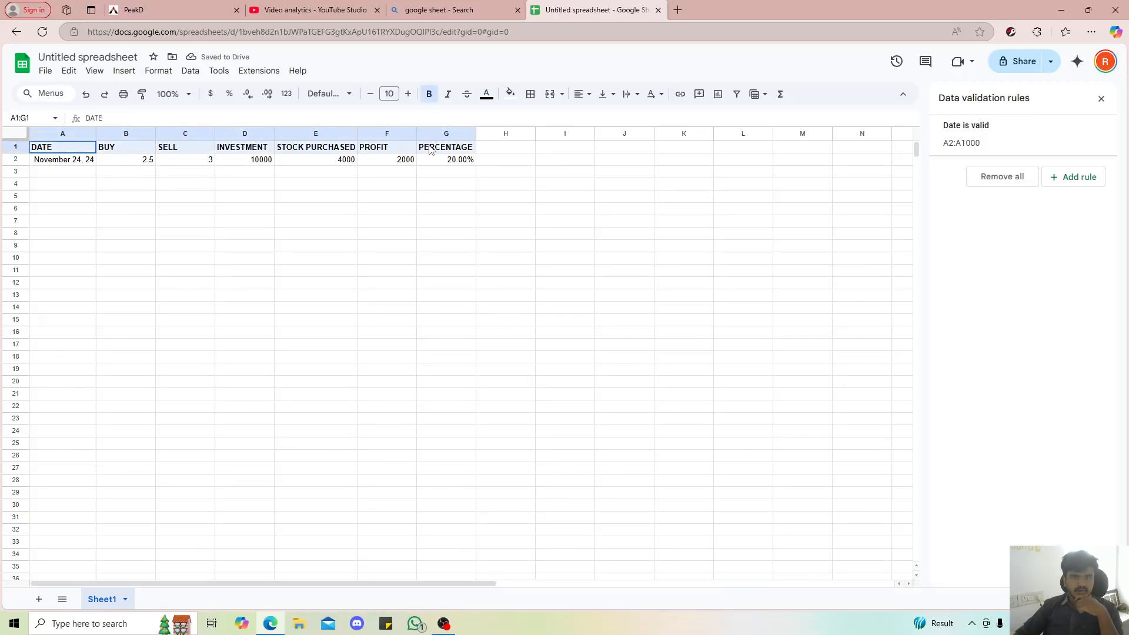
left_click(582, 94)
left_click(601, 118)
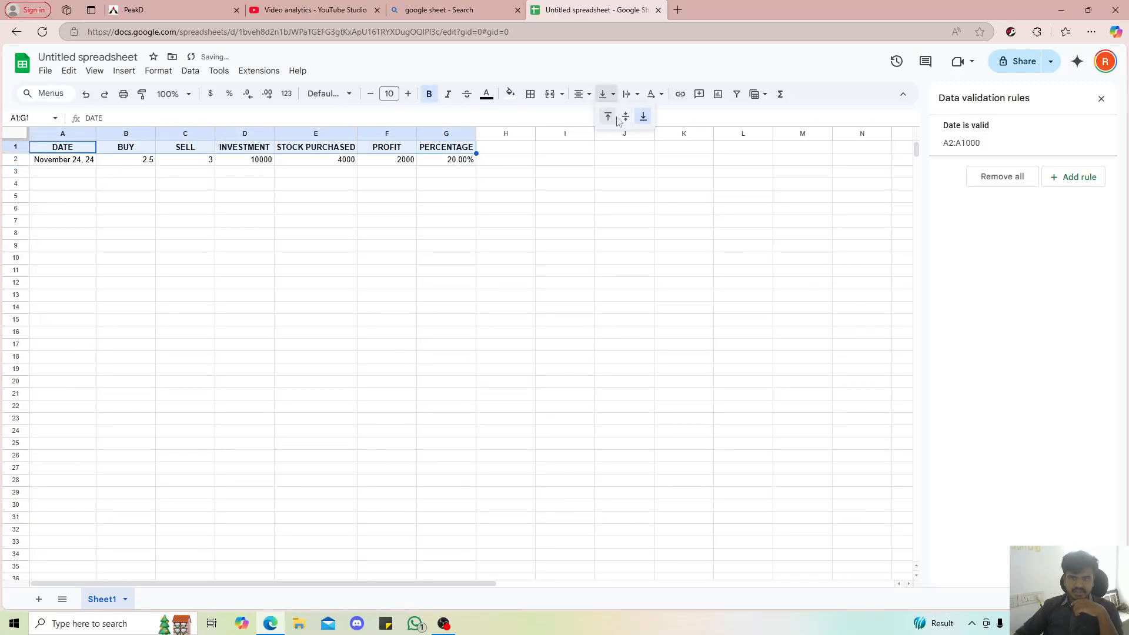
left_click(506, 221)
Increase the height of rows 2 to 23 together to roughly double
left_click(54, 164)
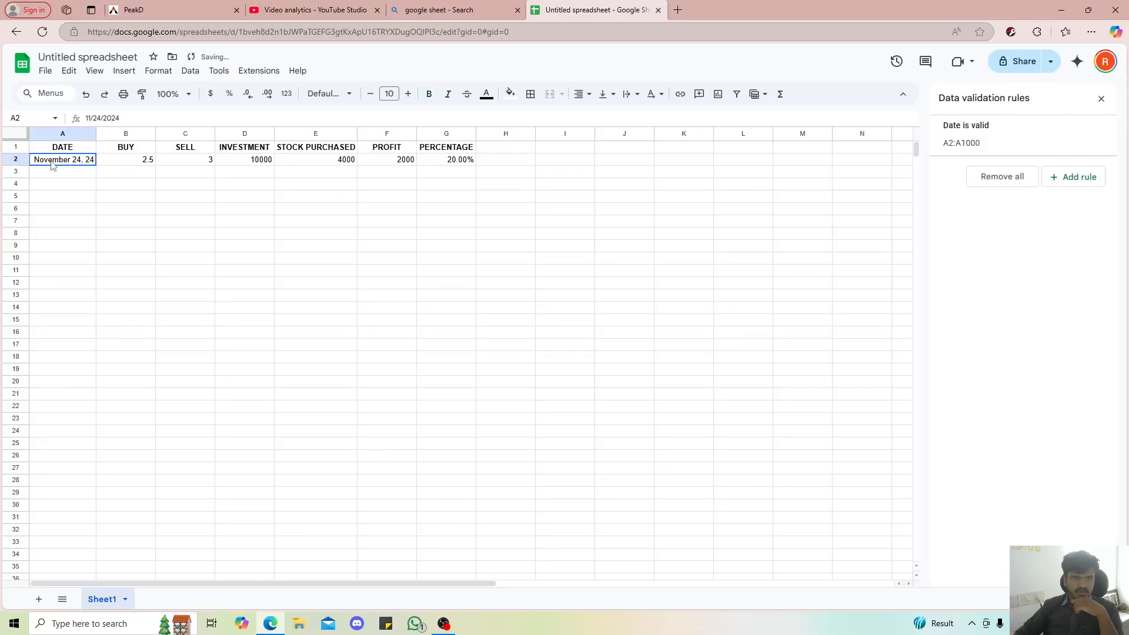
left_click(15, 157)
left_click_drag(15, 156, 34, 418)
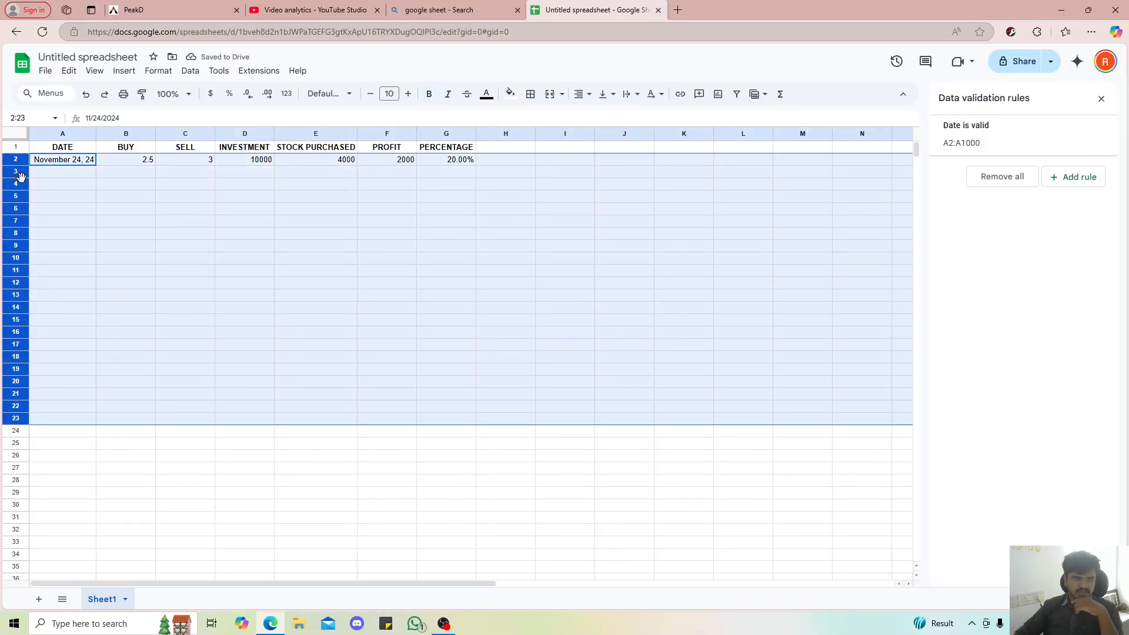
left_click_drag(20, 177, 21, 206)
left_click(396, 241)
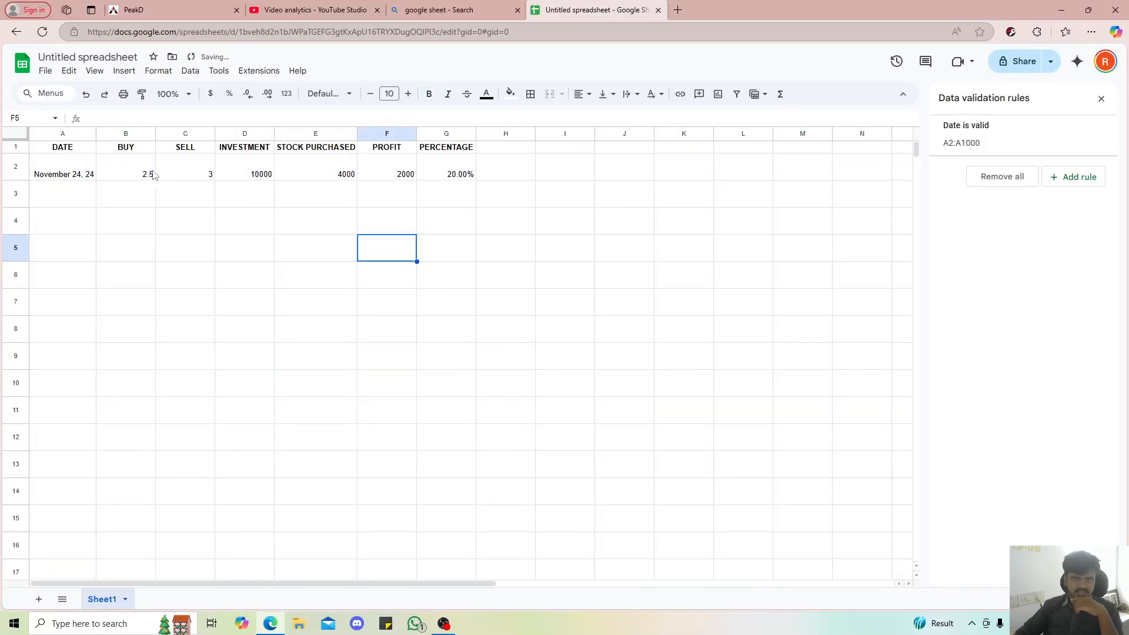
Centre all cells of the sheet horizontally and vertically, and make header row 1 taller
left_click(150, 174)
key("ctrl+a")
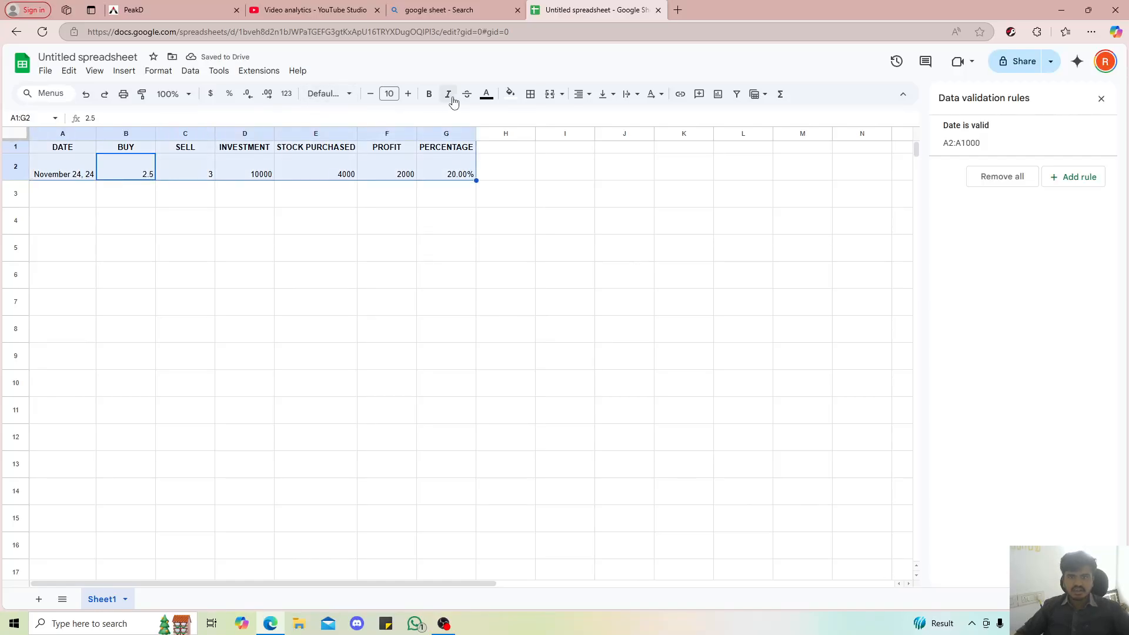
key("ctrl+a")
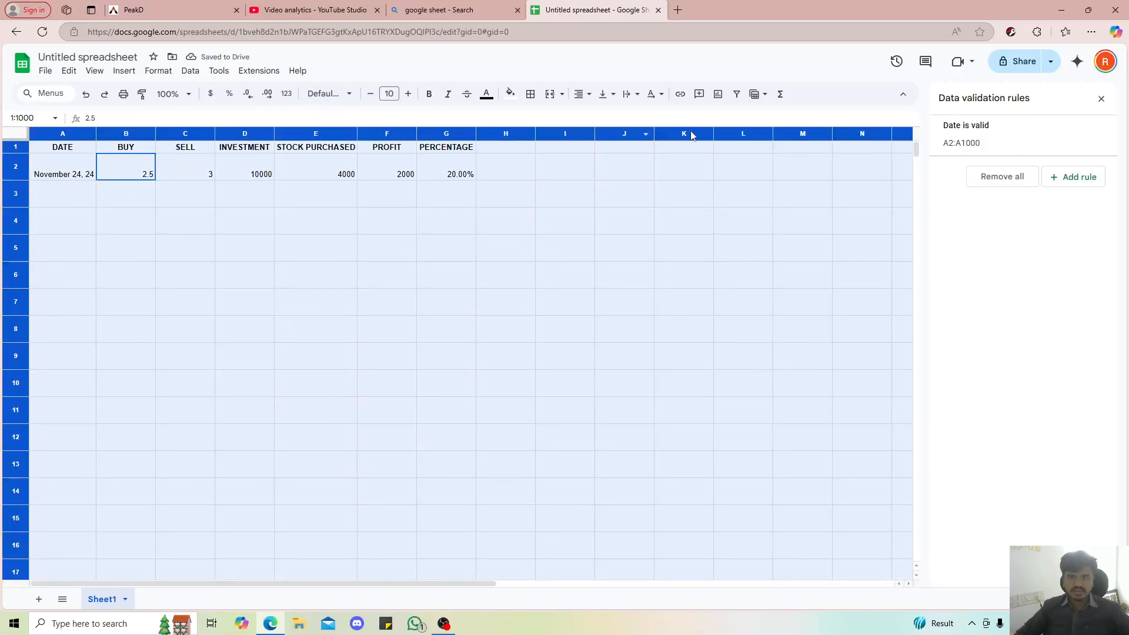
left_click(581, 94)
left_click(602, 116)
left_click(605, 96)
left_click(625, 116)
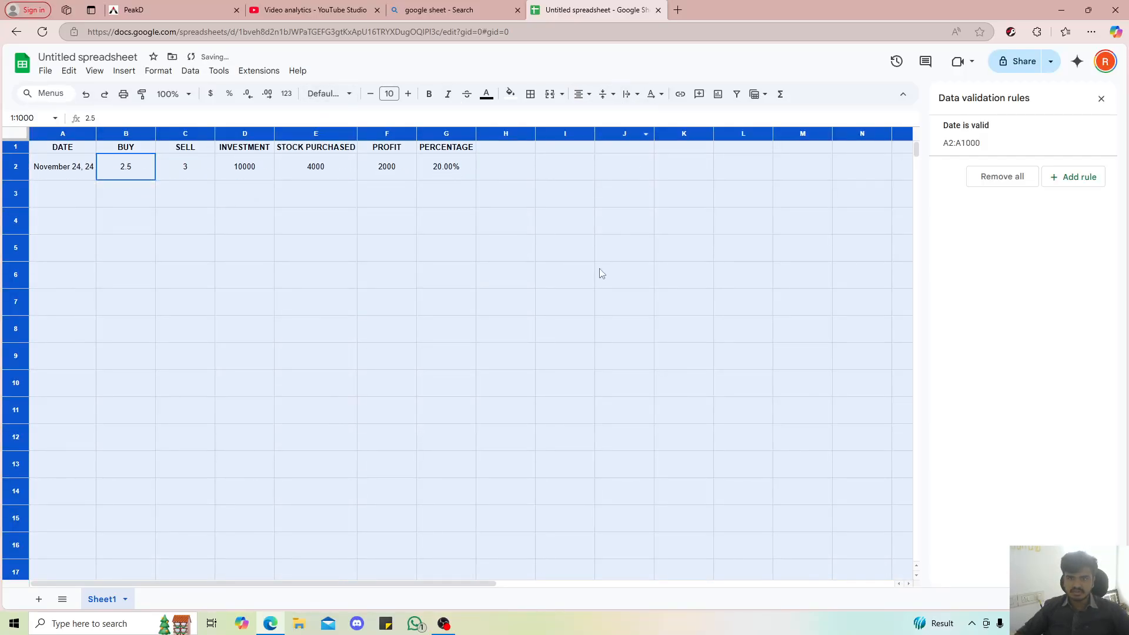
left_click(600, 274)
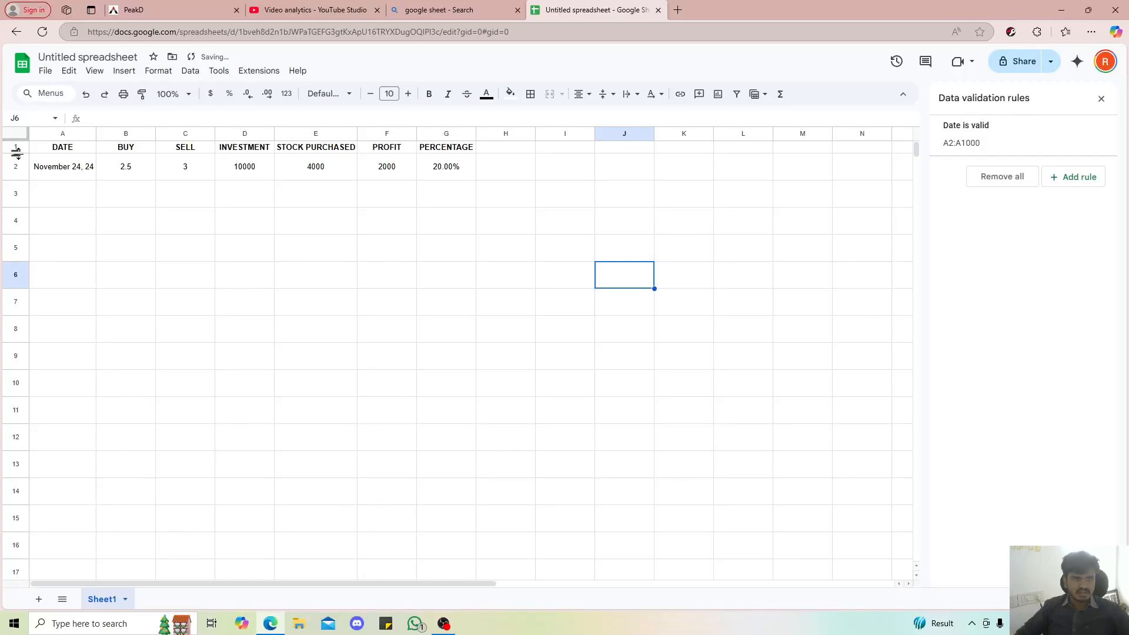
left_click_drag(15, 153, 15, 165)
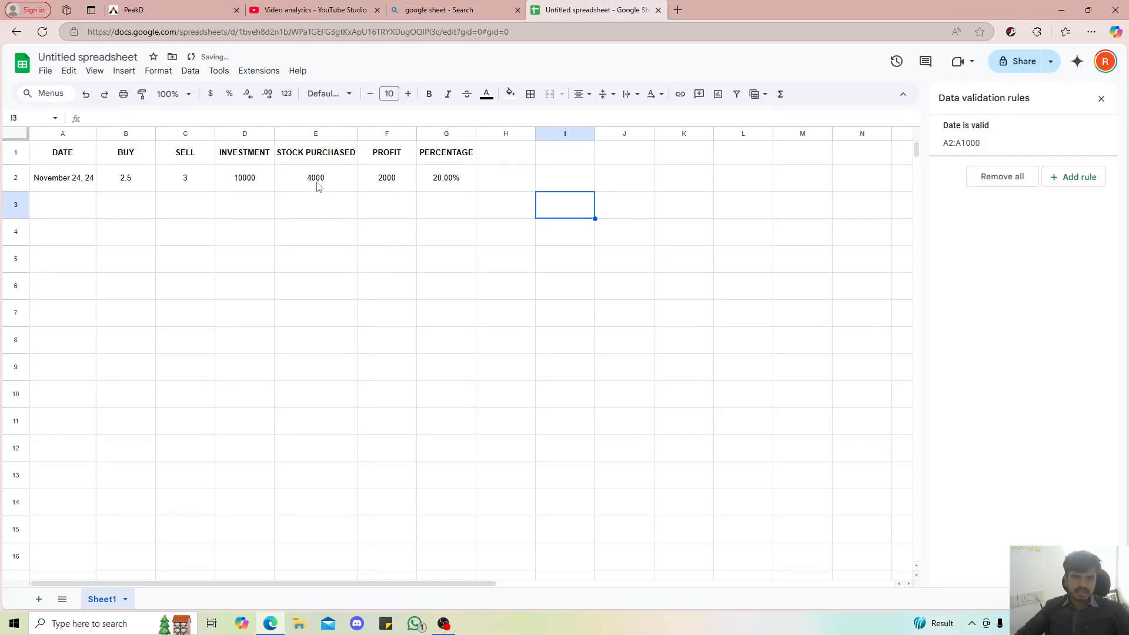
Change the PROFIT header in F1 to PROFIT / LOSS
left_click(391, 183)
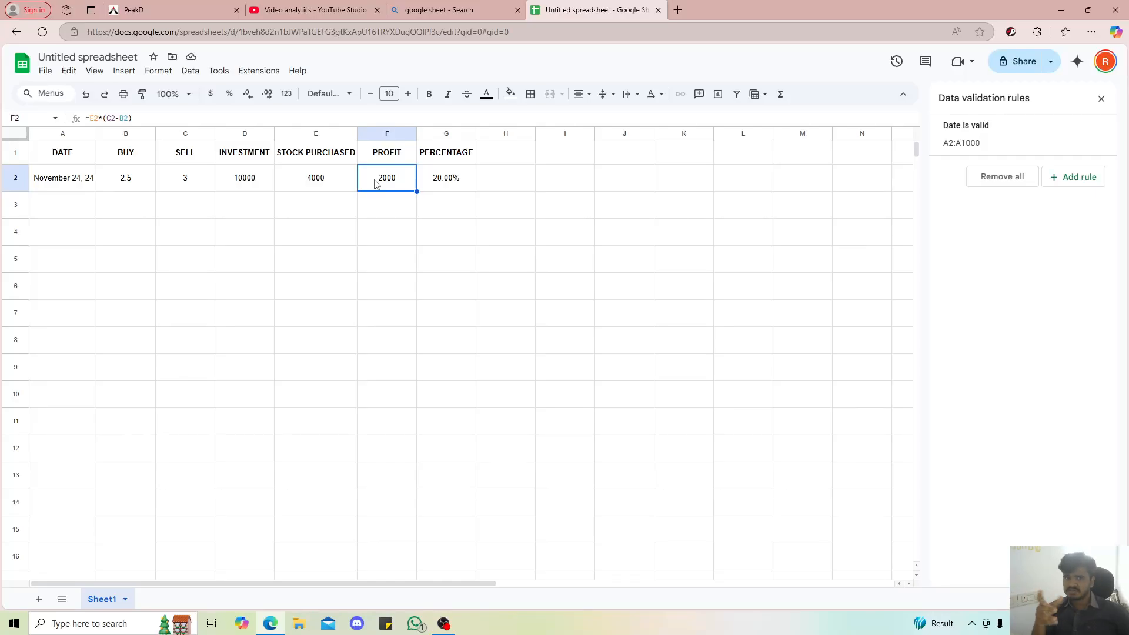
left_click(385, 154)
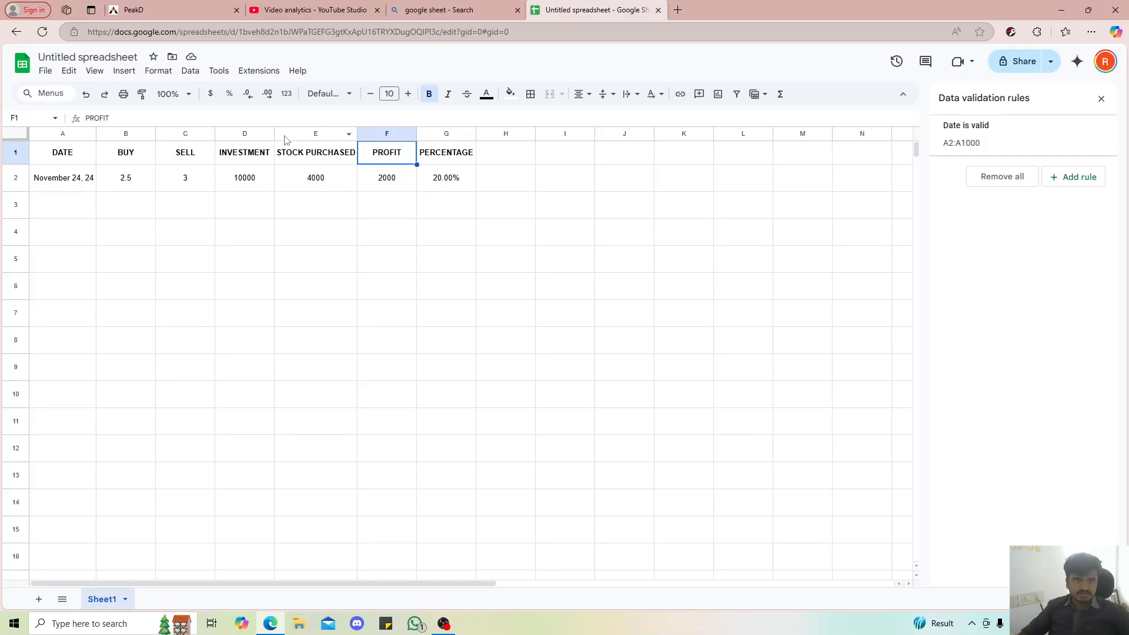
left_click(229, 120)
type("/ ")
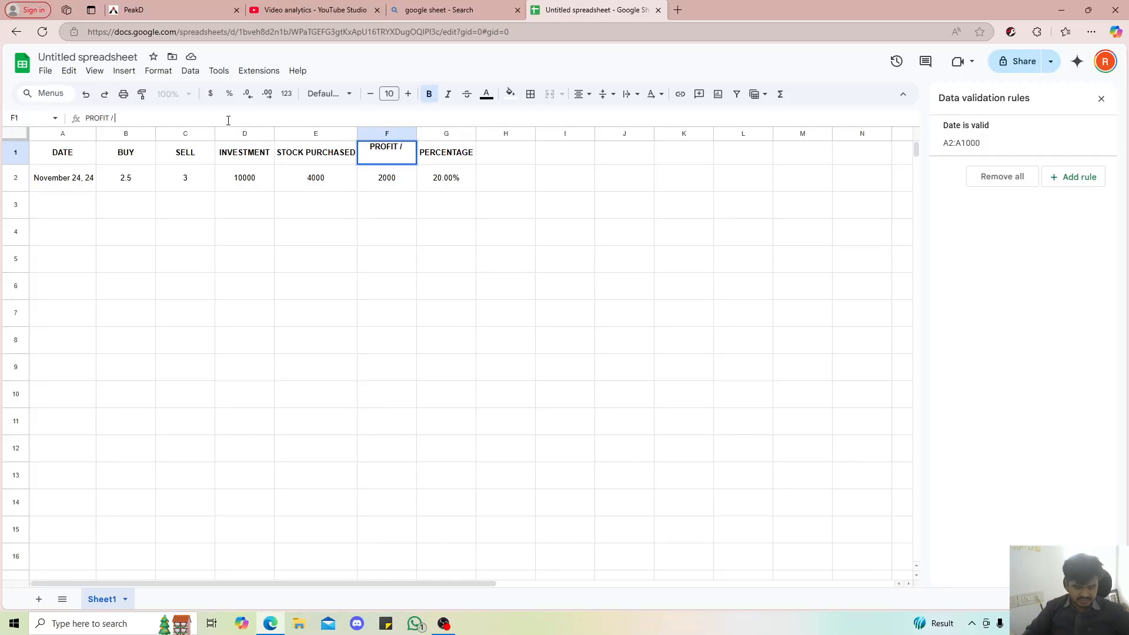
type("LOSS")
key("Return")
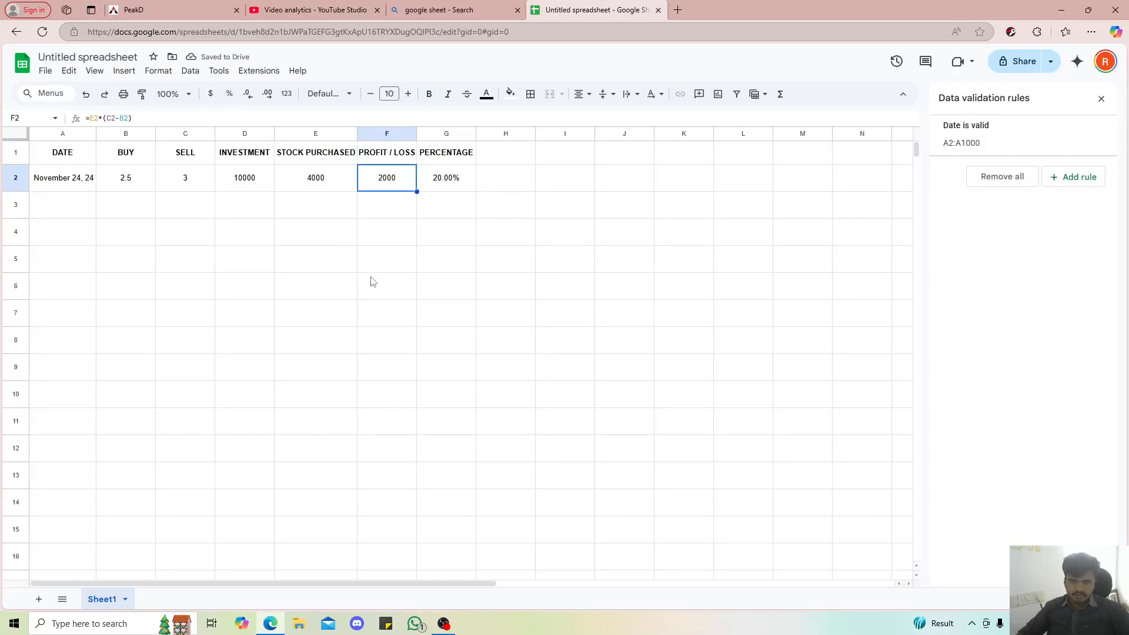
left_click(377, 134)
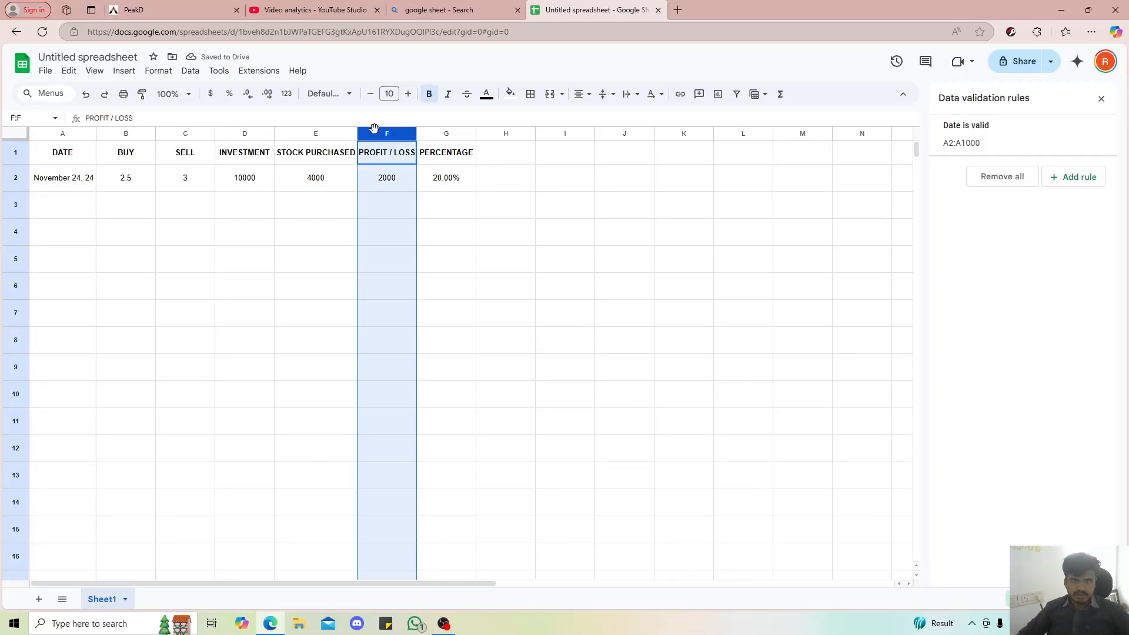
right_click(376, 134)
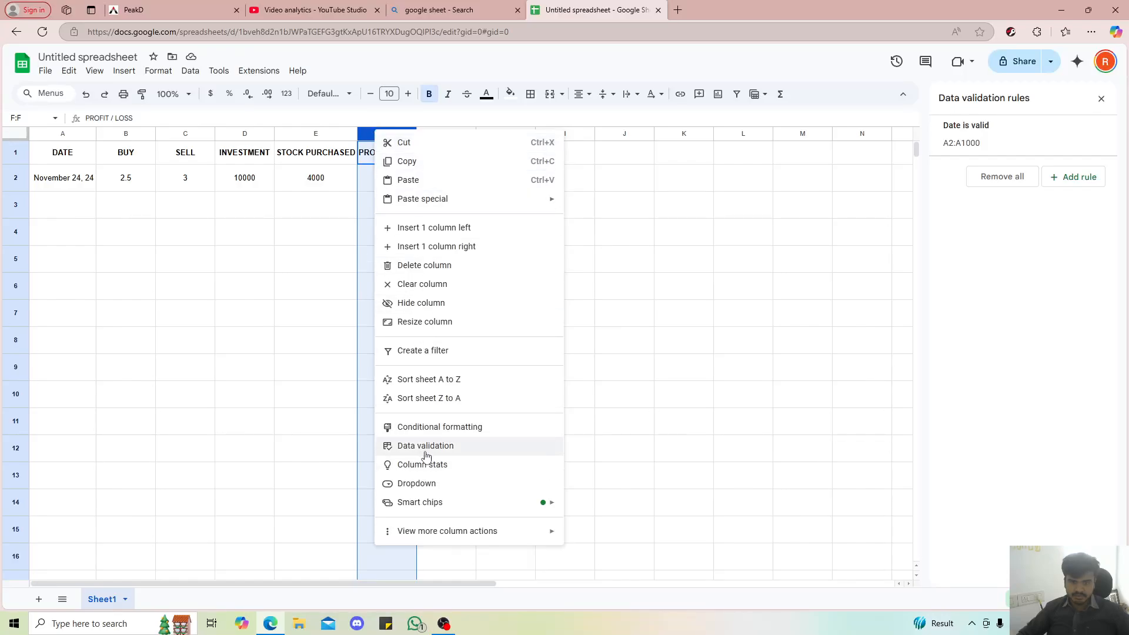
left_click(717, 394)
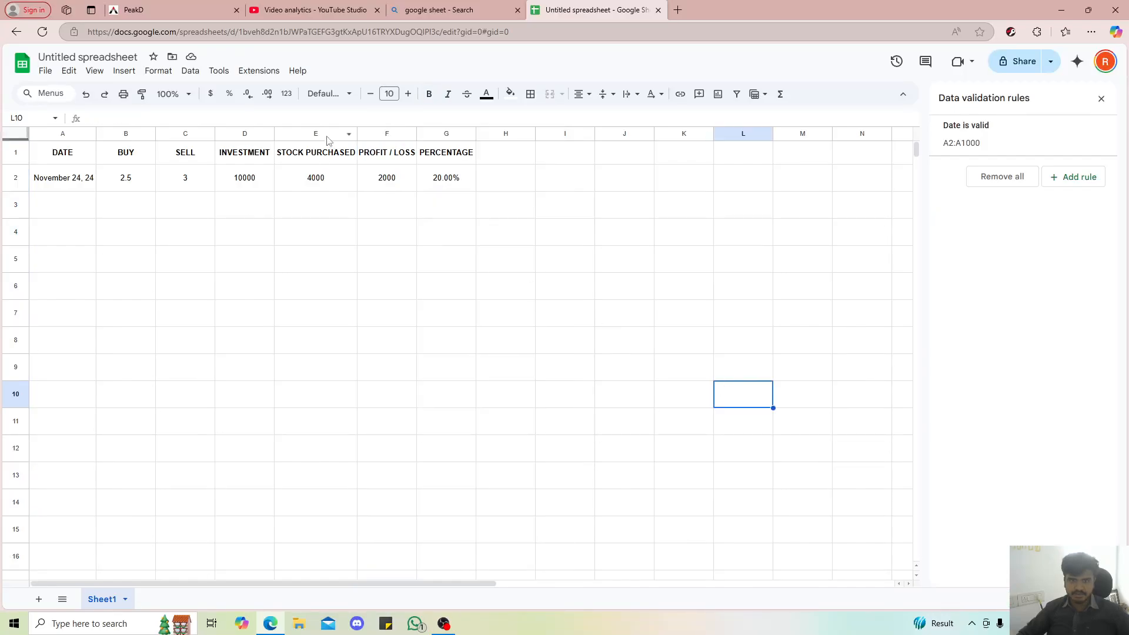
left_click(379, 133)
right_click(380, 133)
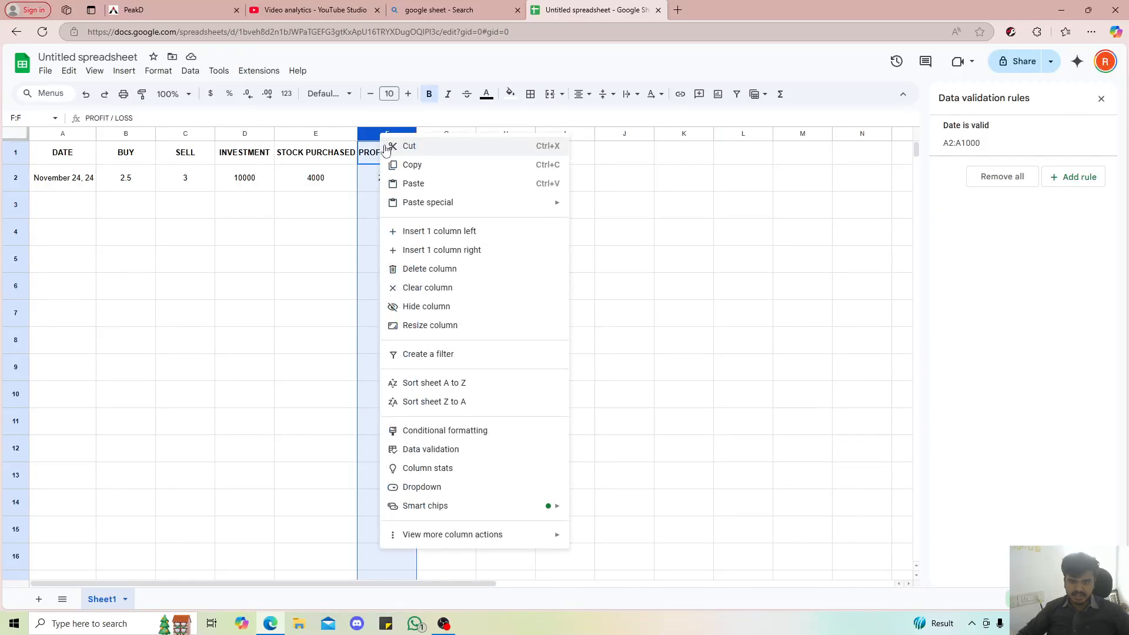
left_click(415, 432)
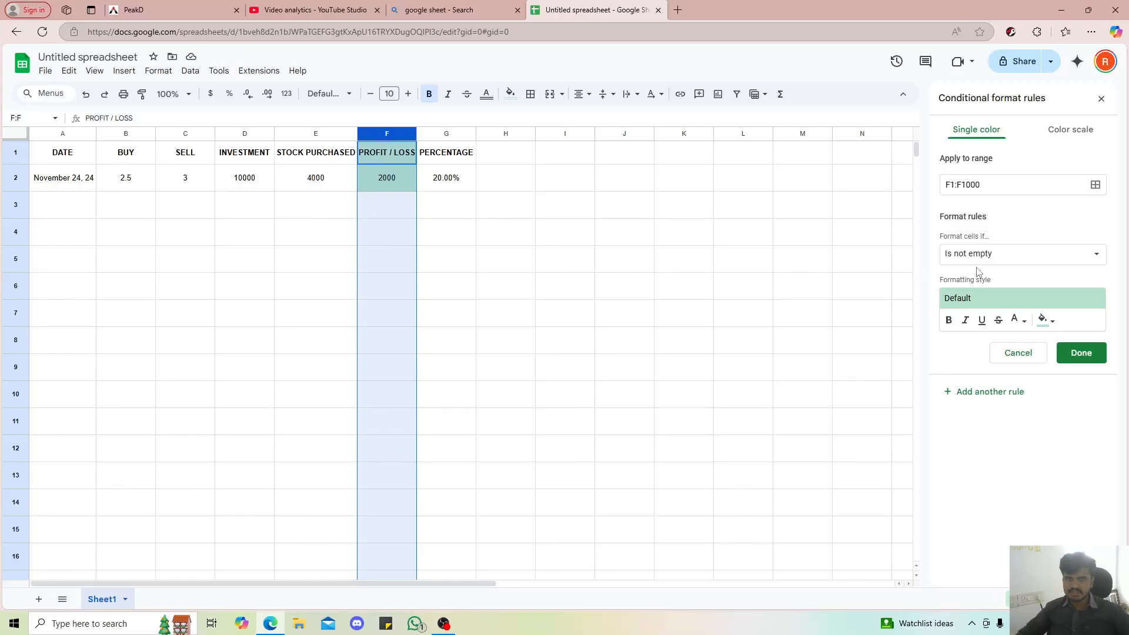
left_click(1029, 353)
left_click(524, 306)
Add a conditional formatting rule to F2:F1000 that fills cells bright green when the value is greater than 0
left_click(380, 183)
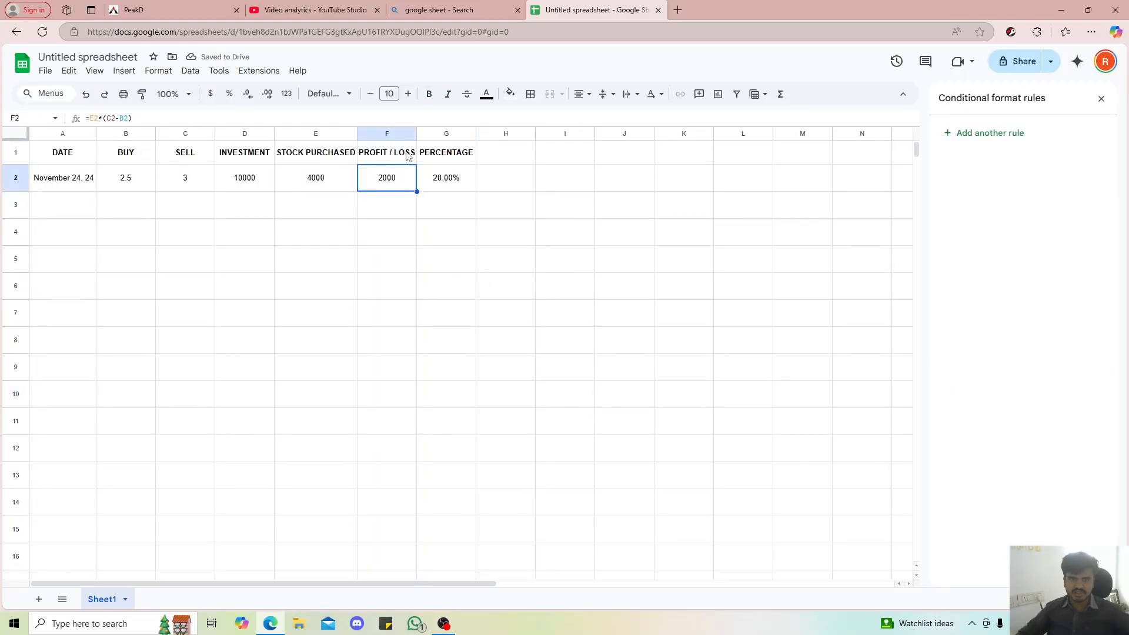
key("ctrl+shift+Down")
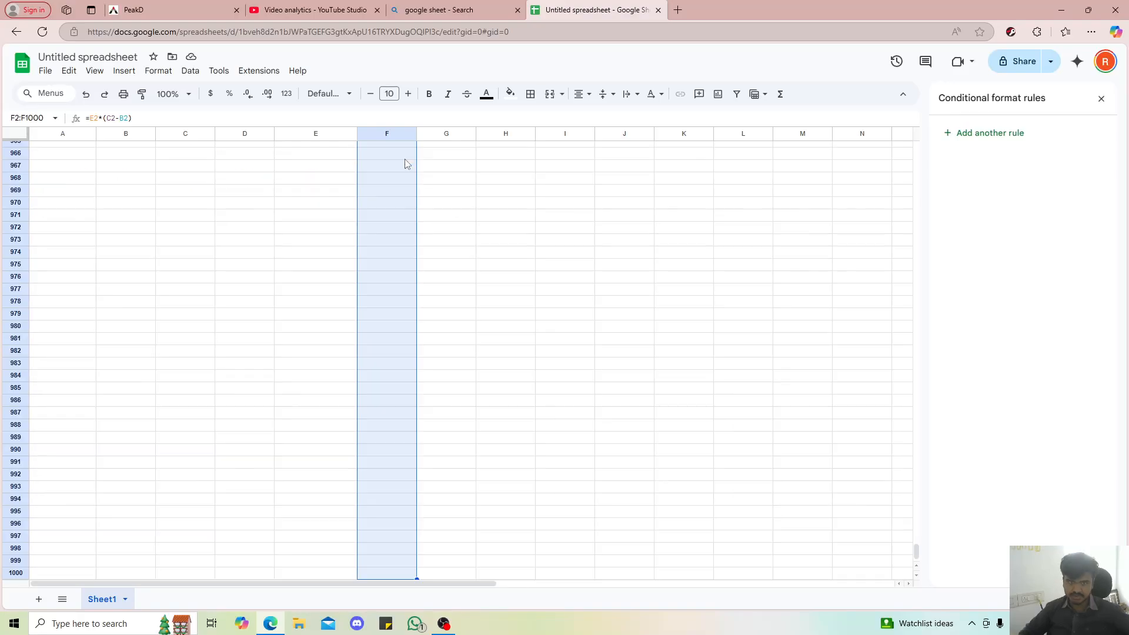
right_click(404, 162)
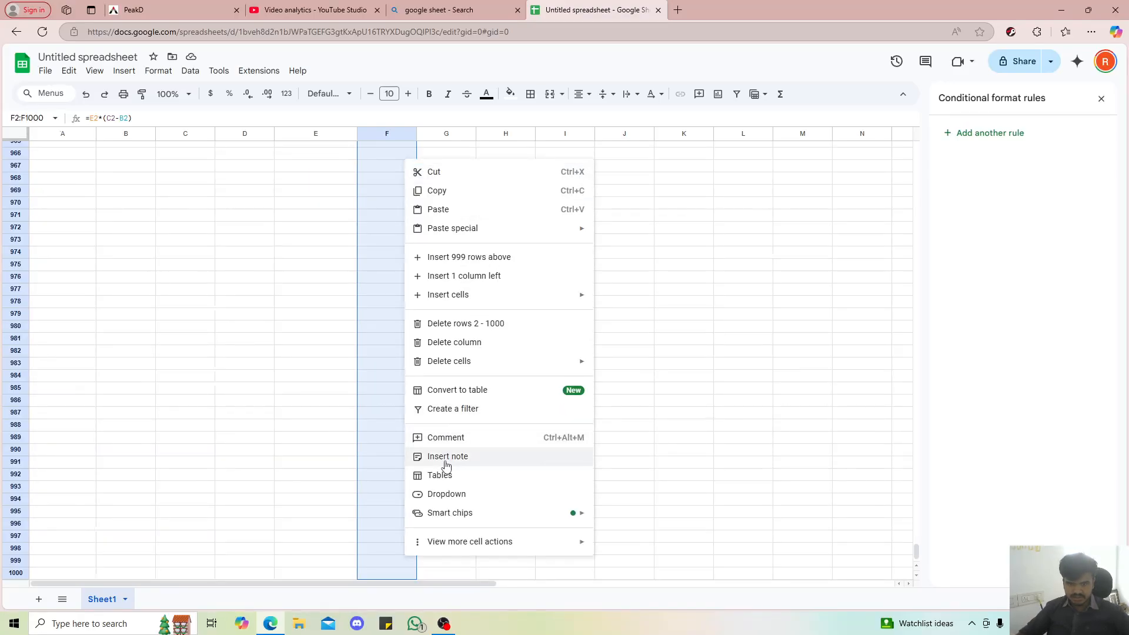
mouse_move(454, 520)
mouse_move(456, 542)
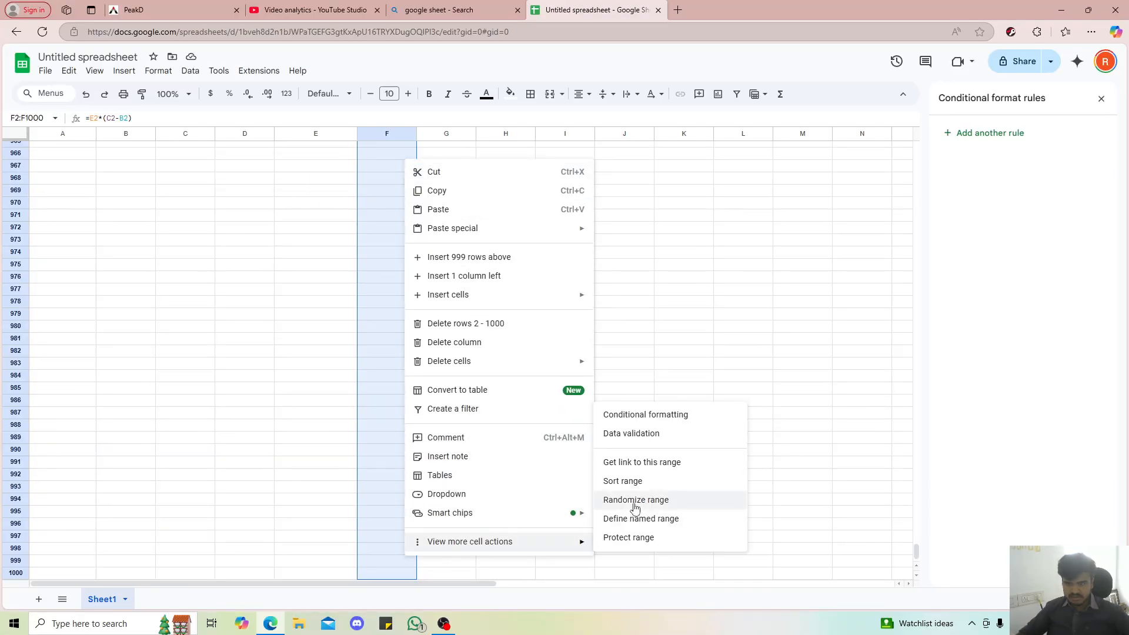
left_click(640, 415)
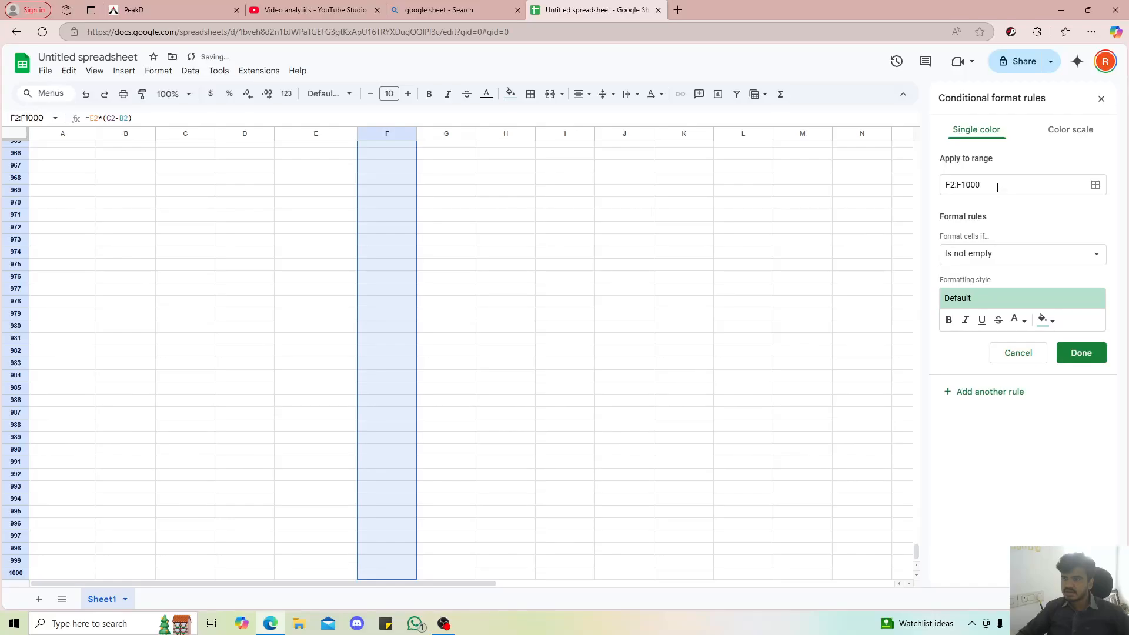
left_click(1005, 256)
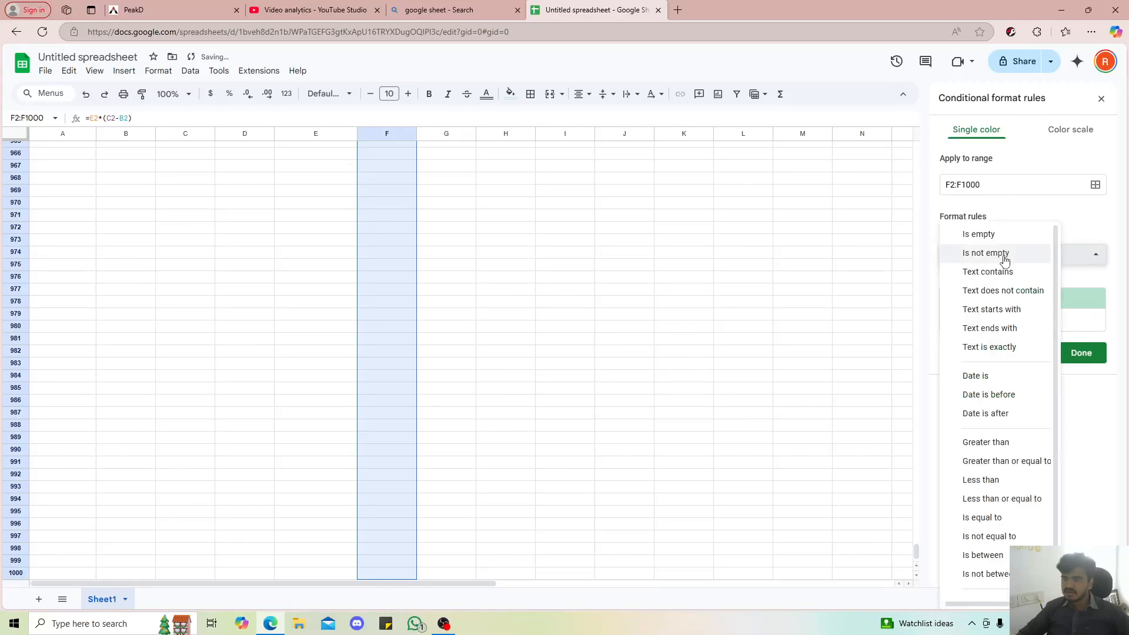
left_click(987, 442)
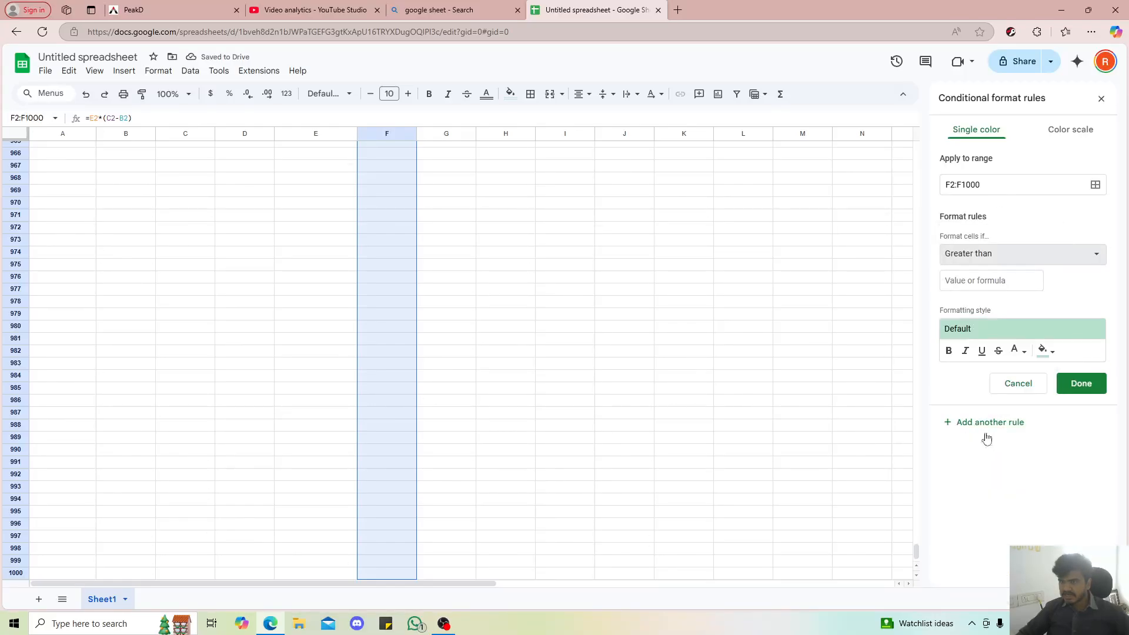
left_click(991, 282)
type("0")
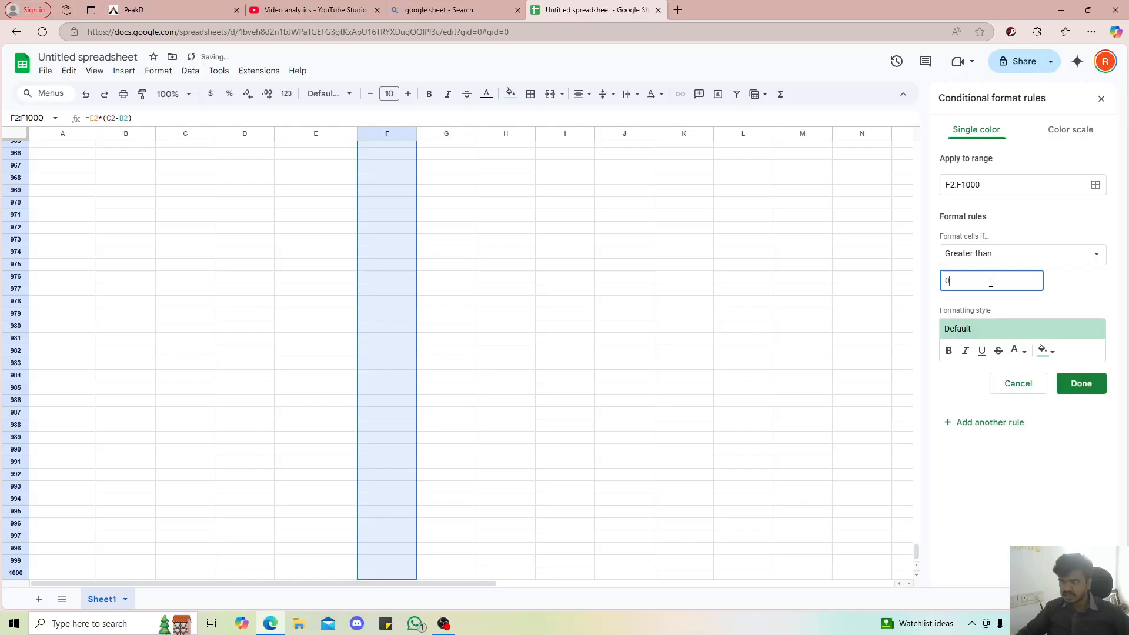
left_click(1046, 351)
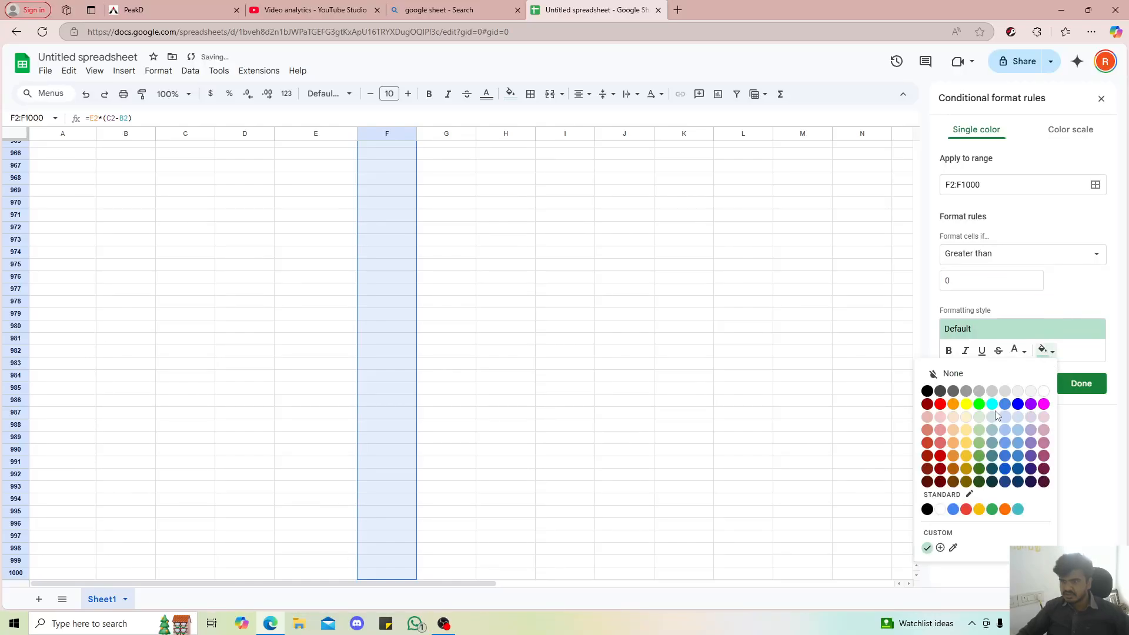
left_click(980, 404)
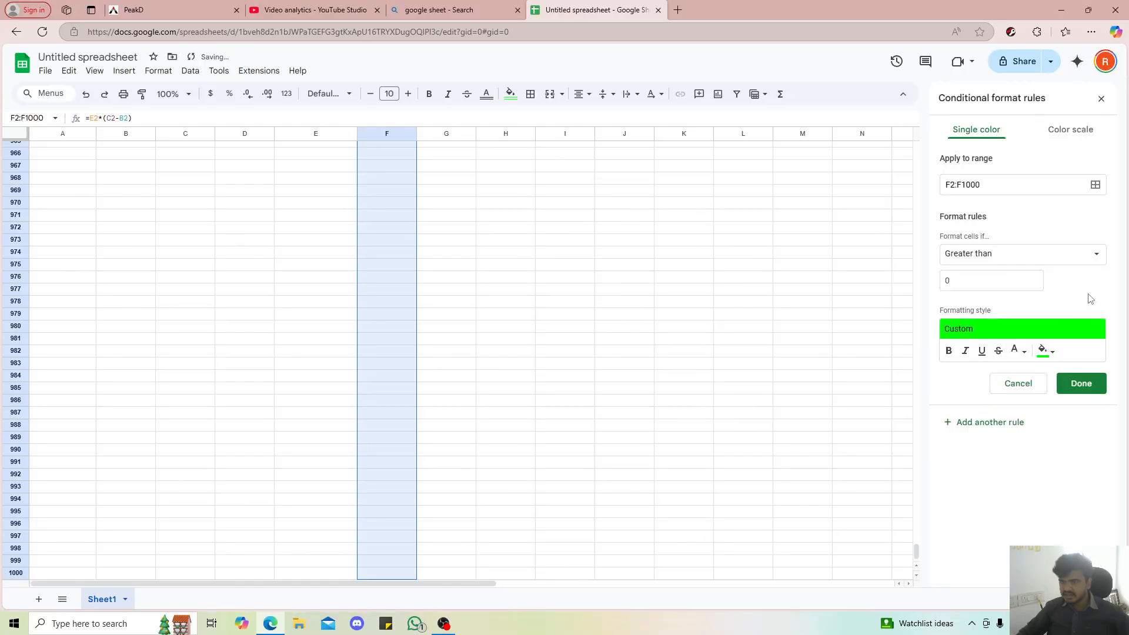
left_click(1080, 382)
Add a second conditional formatting rule to F2:F1000 that fills cells red when the value is less than 0
left_click(983, 179)
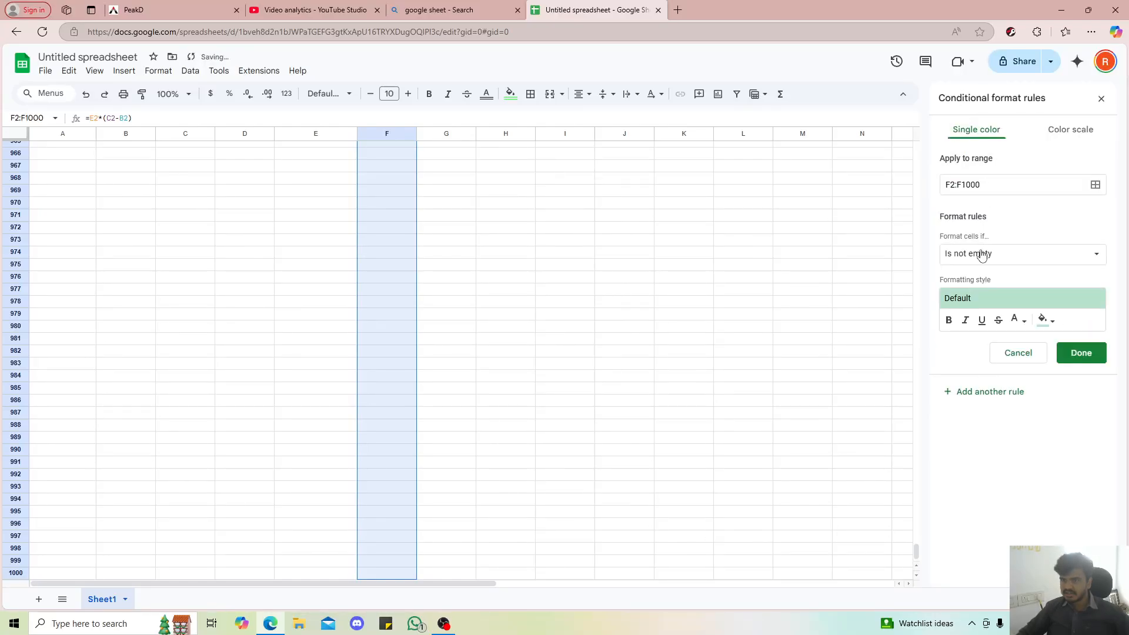
left_click(1000, 259)
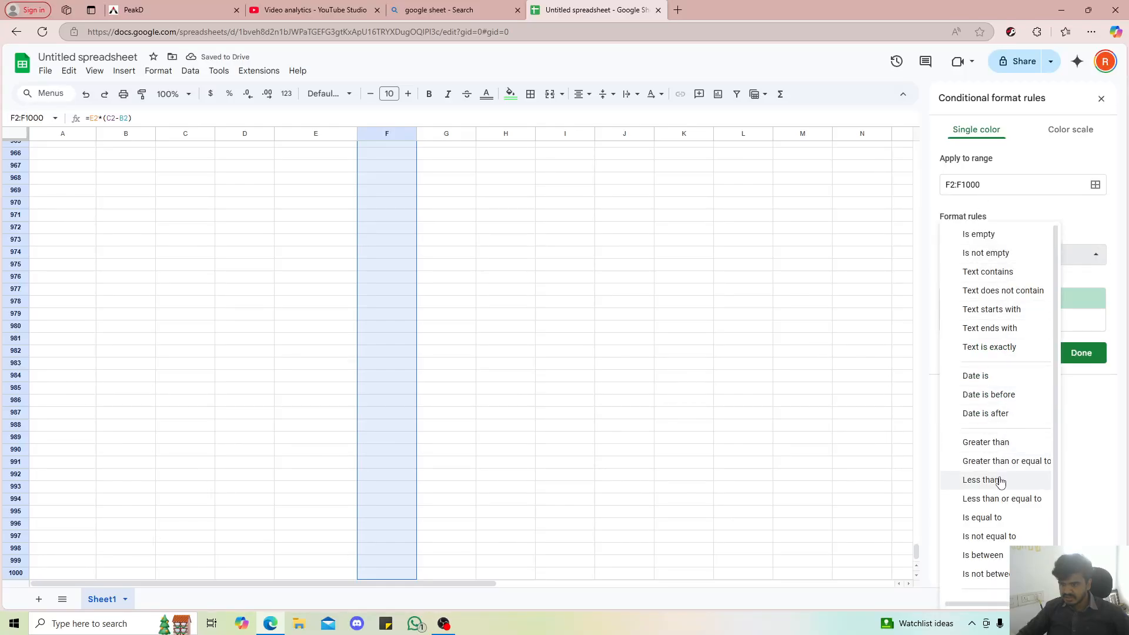
left_click(980, 480)
left_click(994, 279)
type("0")
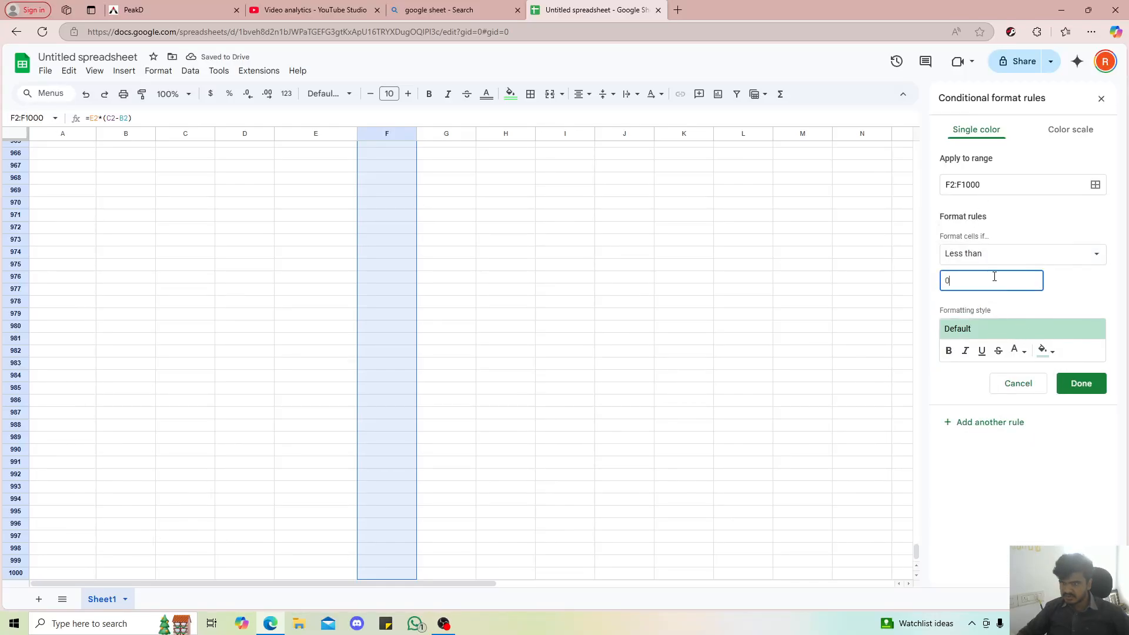
left_click(1044, 351)
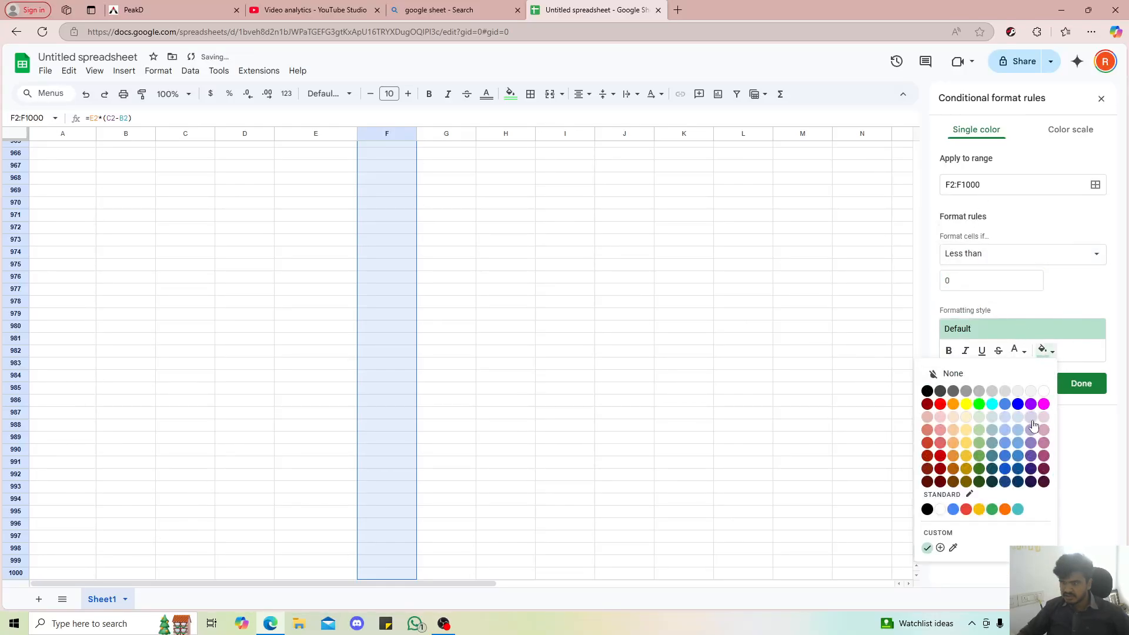
left_click(940, 404)
left_click(1082, 385)
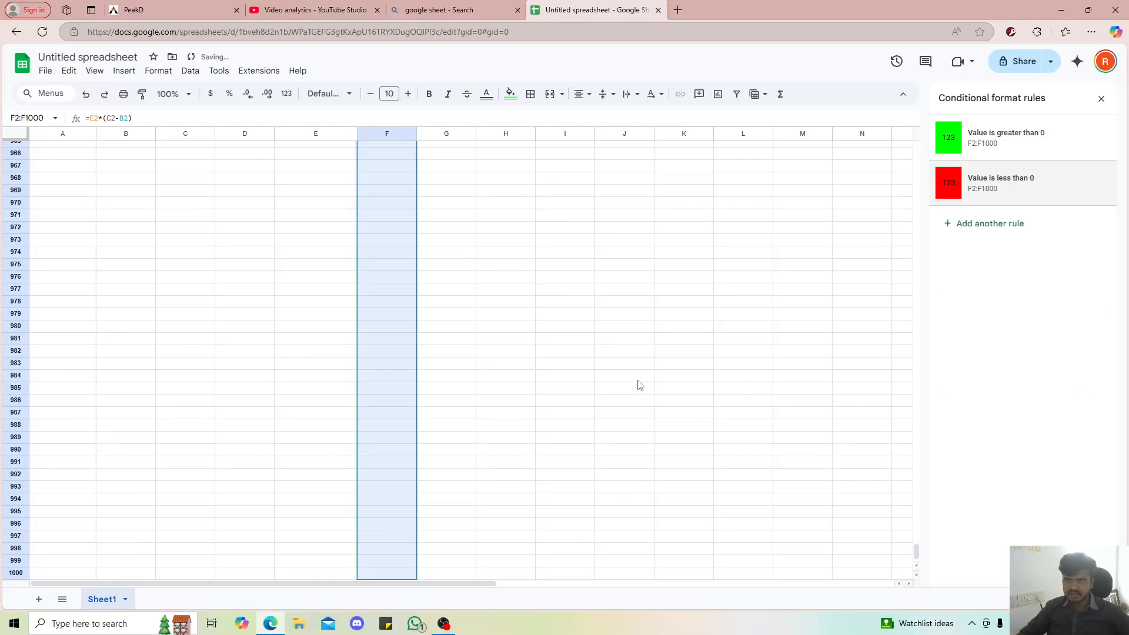
Close the conditional format rules and the data validation rules to give the sheet its full width
left_click(1101, 98)
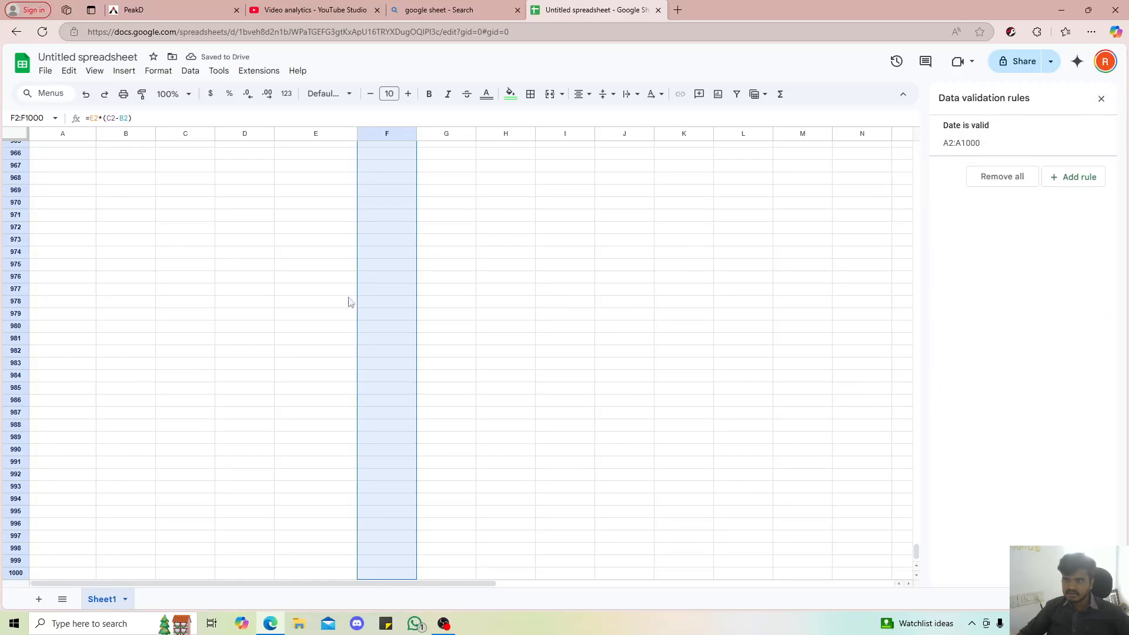
left_click(246, 341)
key("ctrl+shift+Up")
scroll(247, 350, "up", 1)
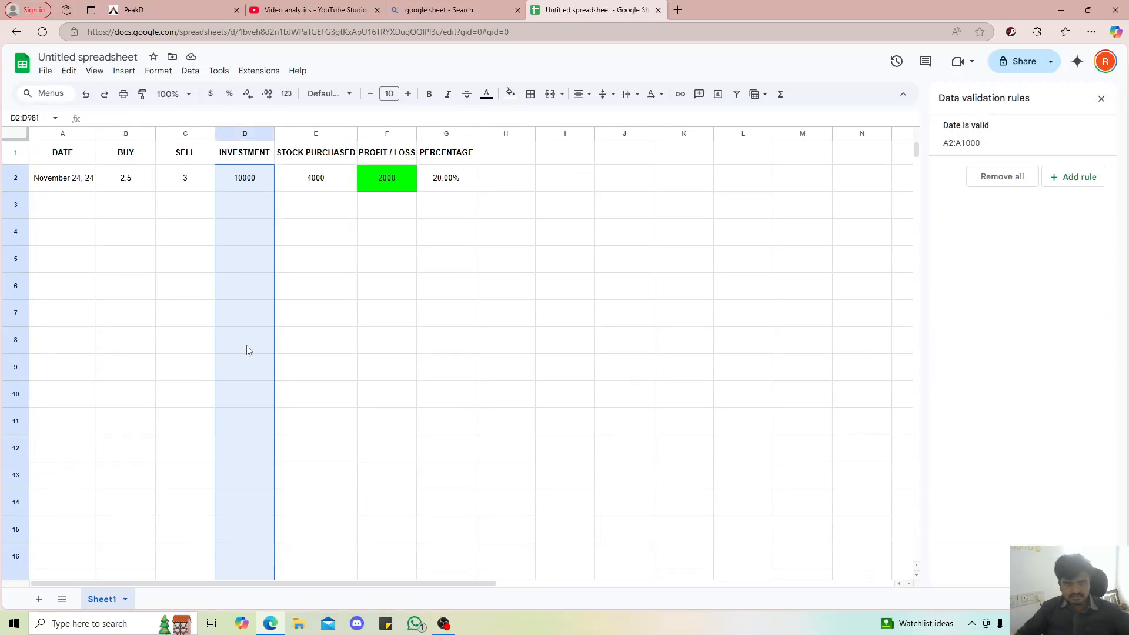
left_click(352, 306)
left_click(439, 188)
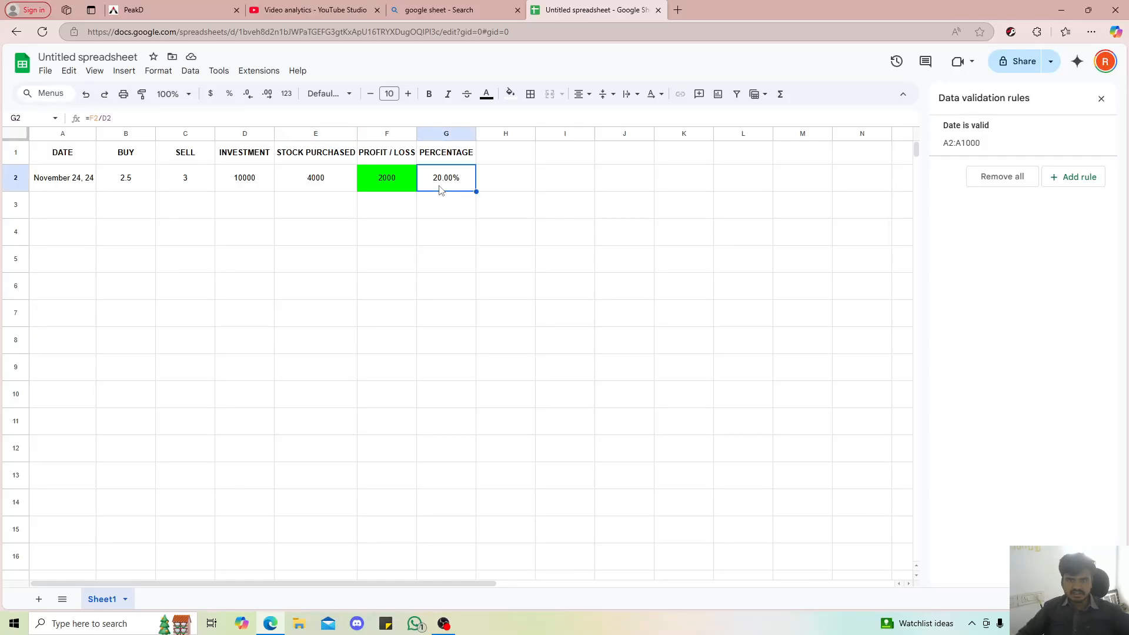
left_click(378, 190)
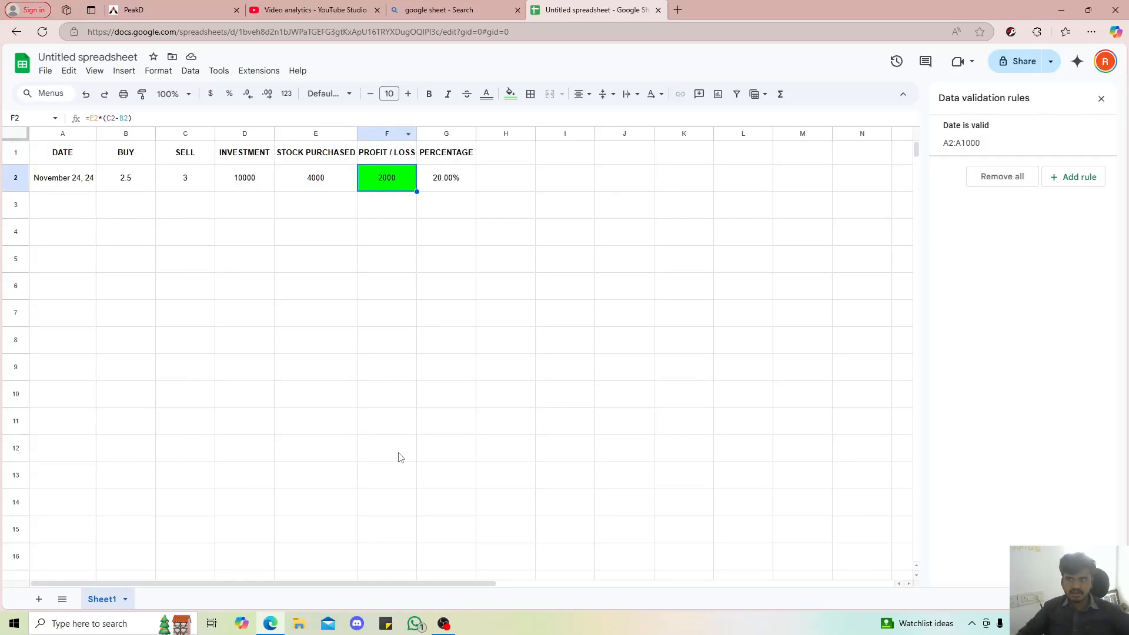
left_click(1092, 101)
left_click(410, 216)
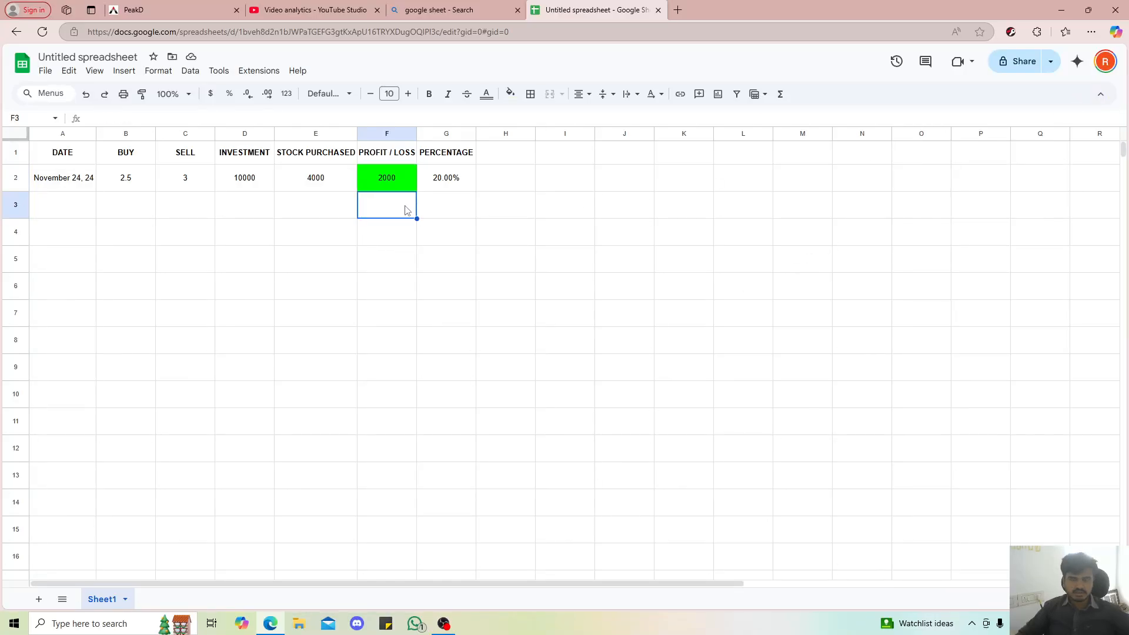
Enter a second trade in row 3: date November 28, 24, buy 6, sell 5.9 and investment 10000
double_click(76, 210)
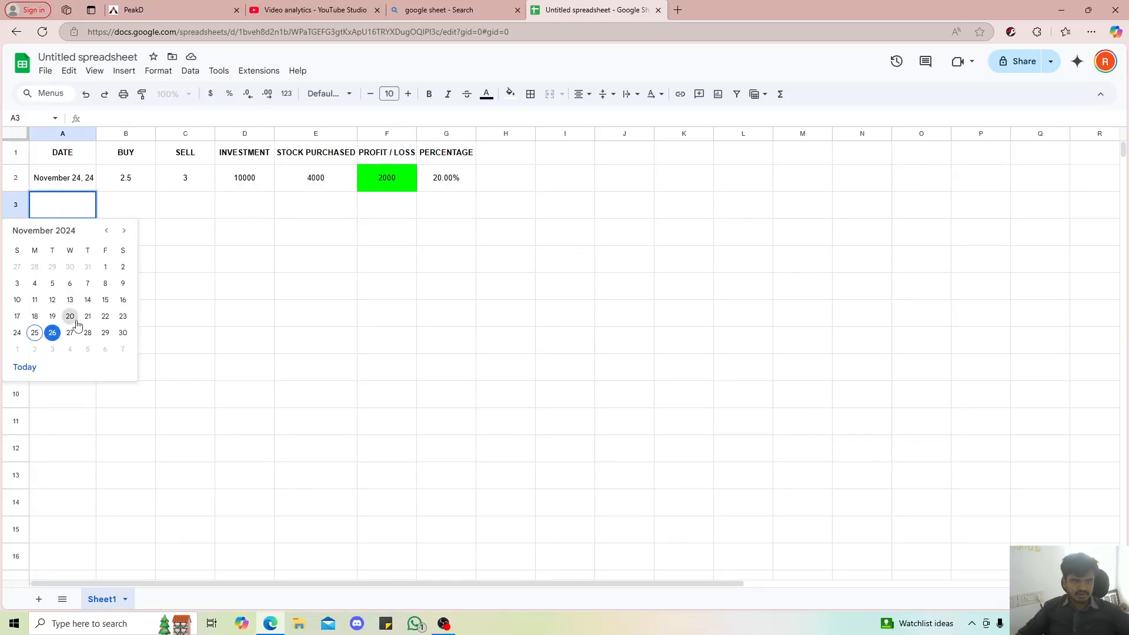
left_click(85, 333)
left_click(144, 210)
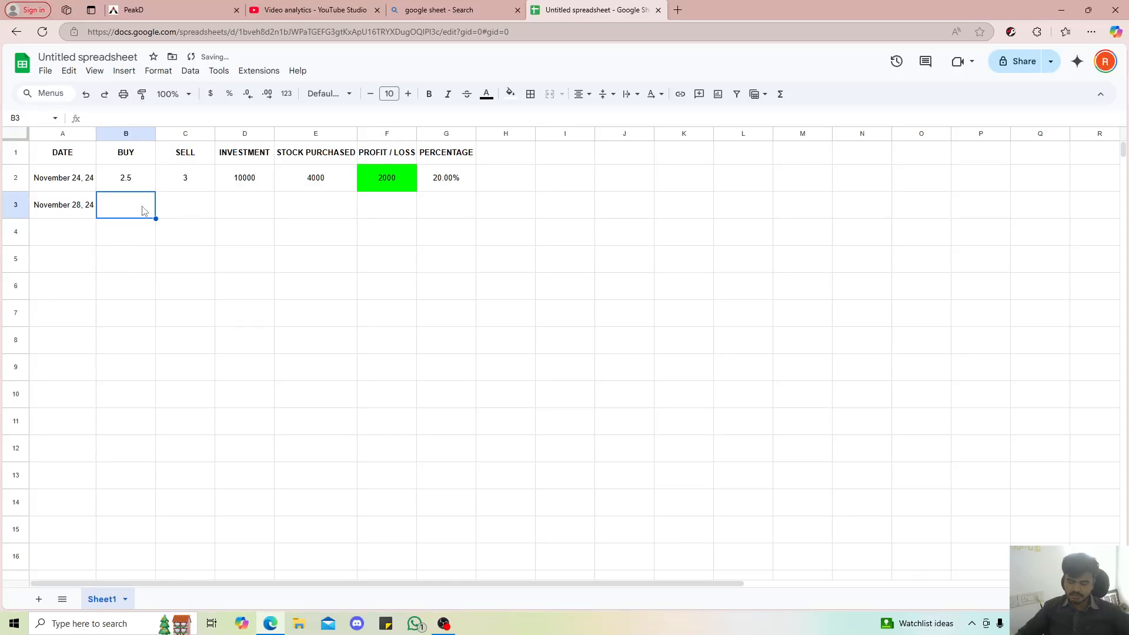
type("6")
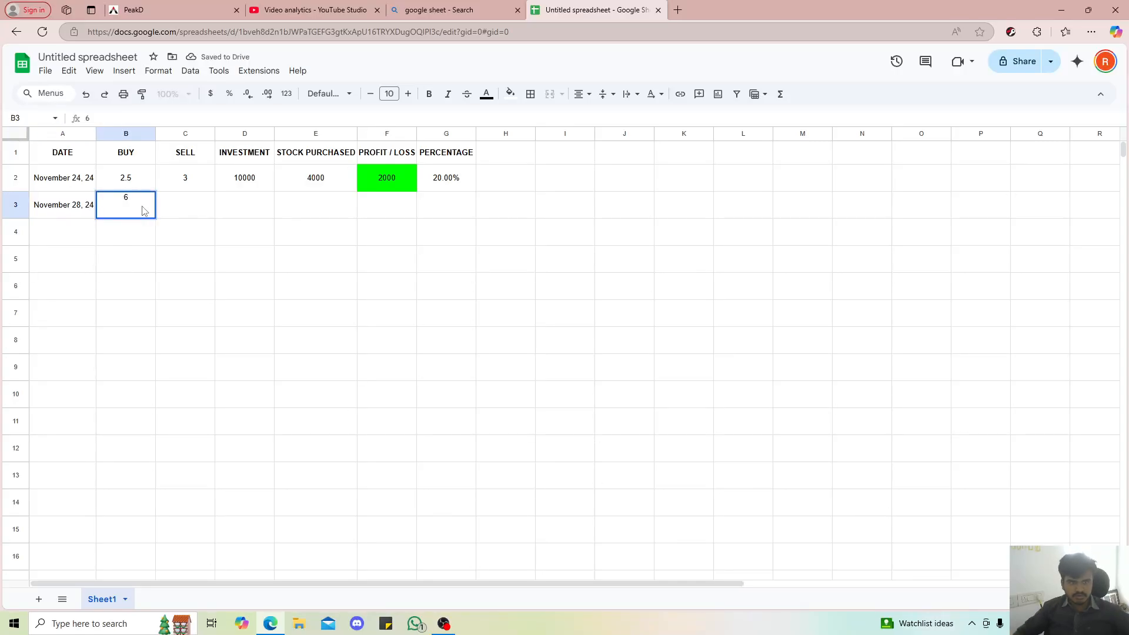
left_click(172, 204)
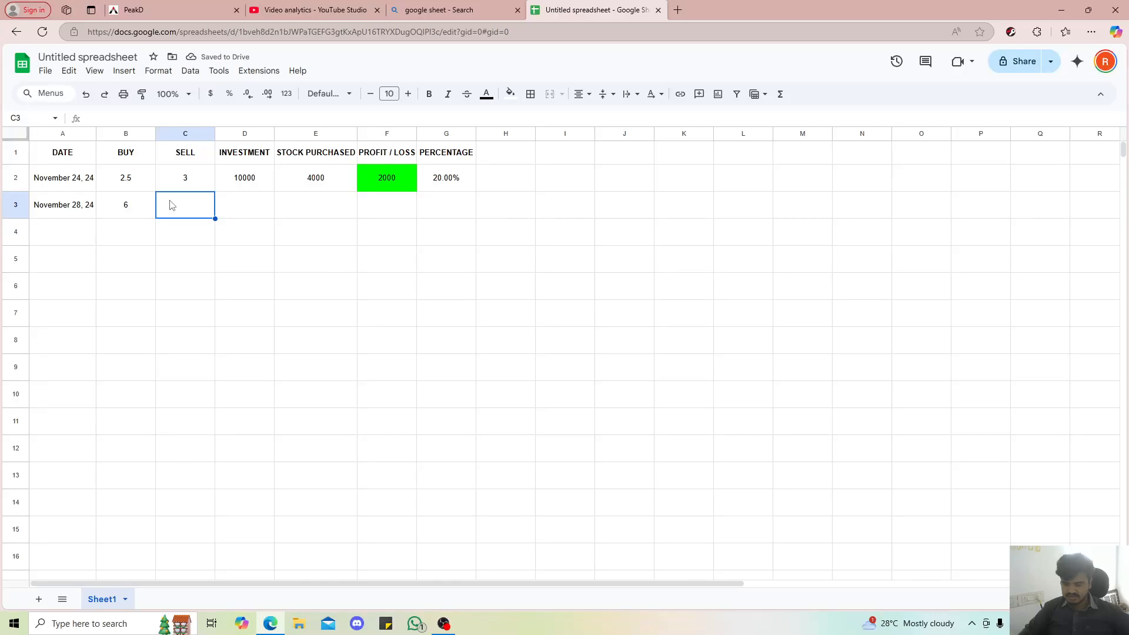
type("5.9")
key("Return")
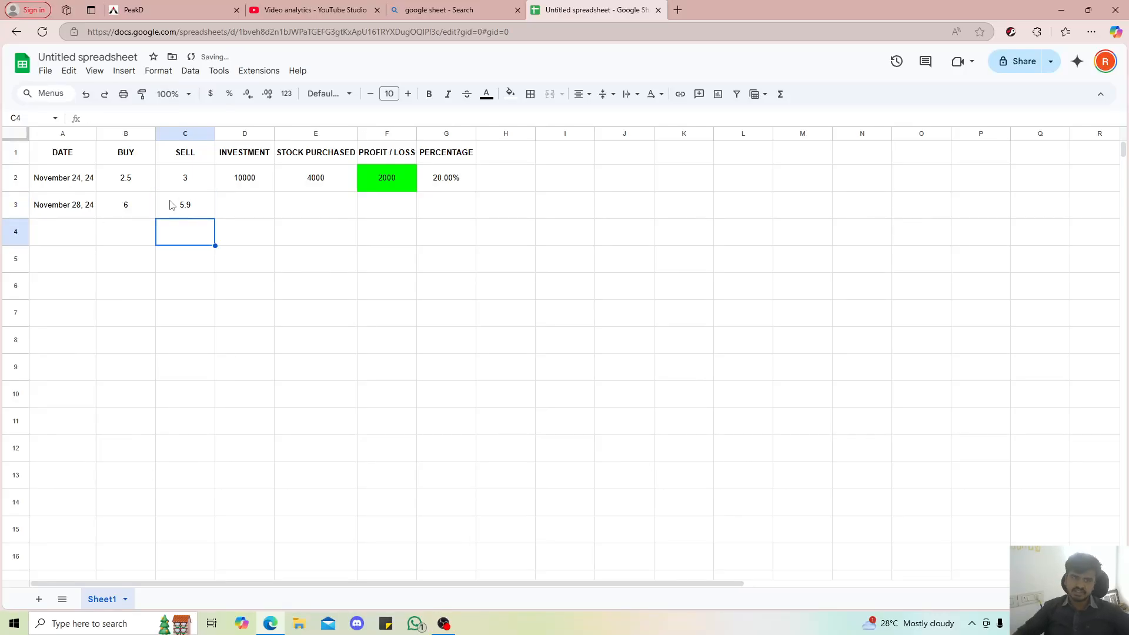
left_click(234, 206)
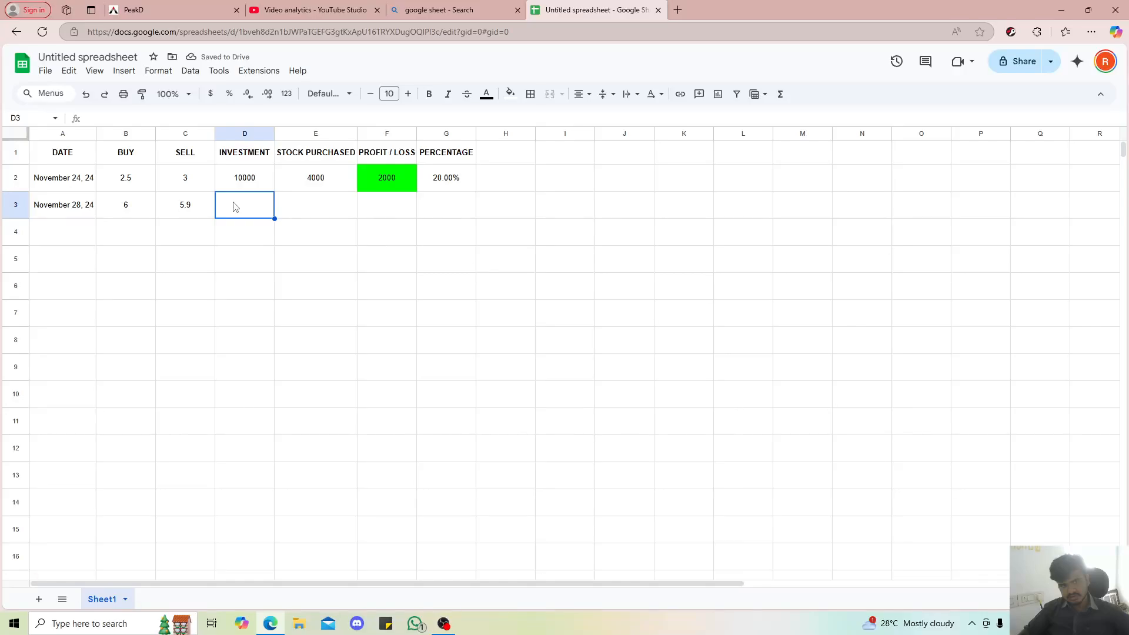
type("10000")
key("Return")
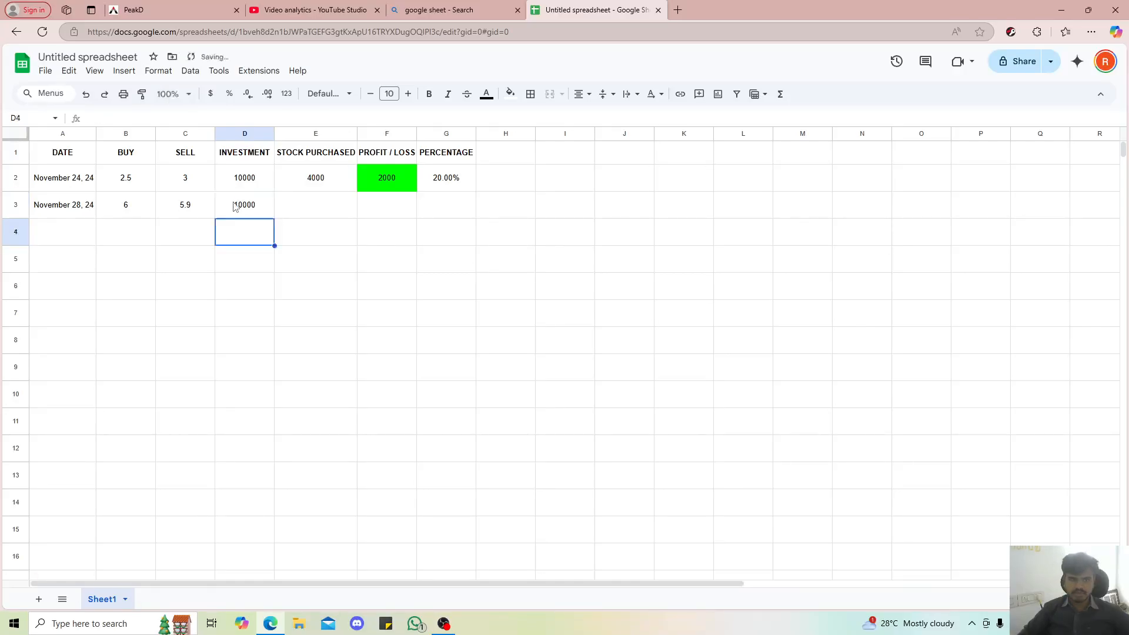
Copy the stock purchased, profit / loss and percentage formulas from row 2 into E3, F3 and G3
left_click(321, 216)
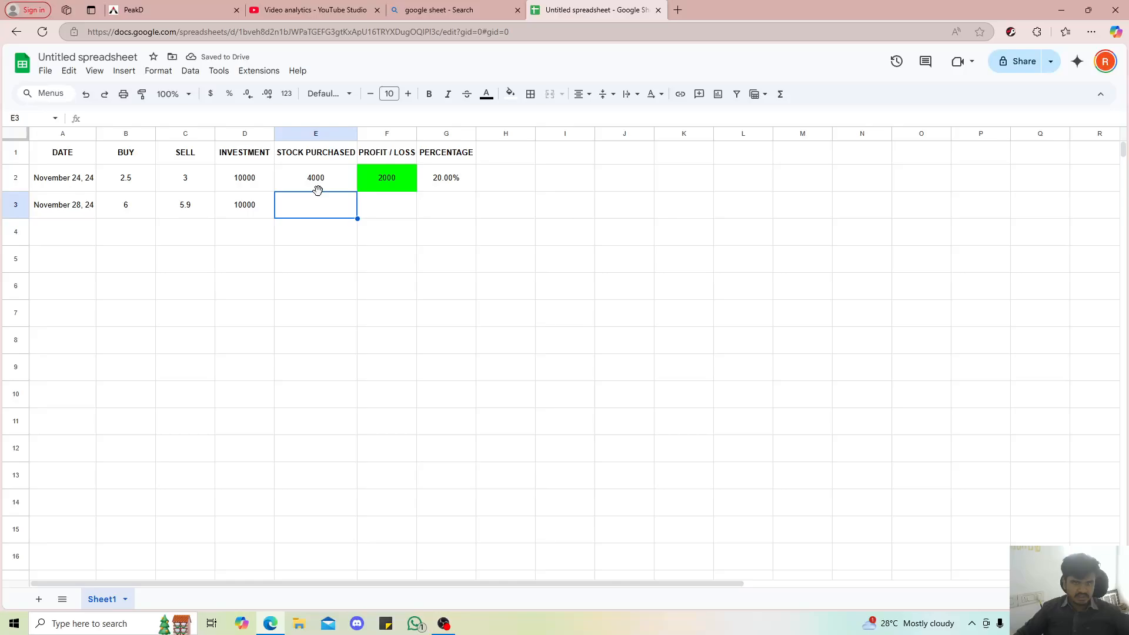
type("=D3/B3")
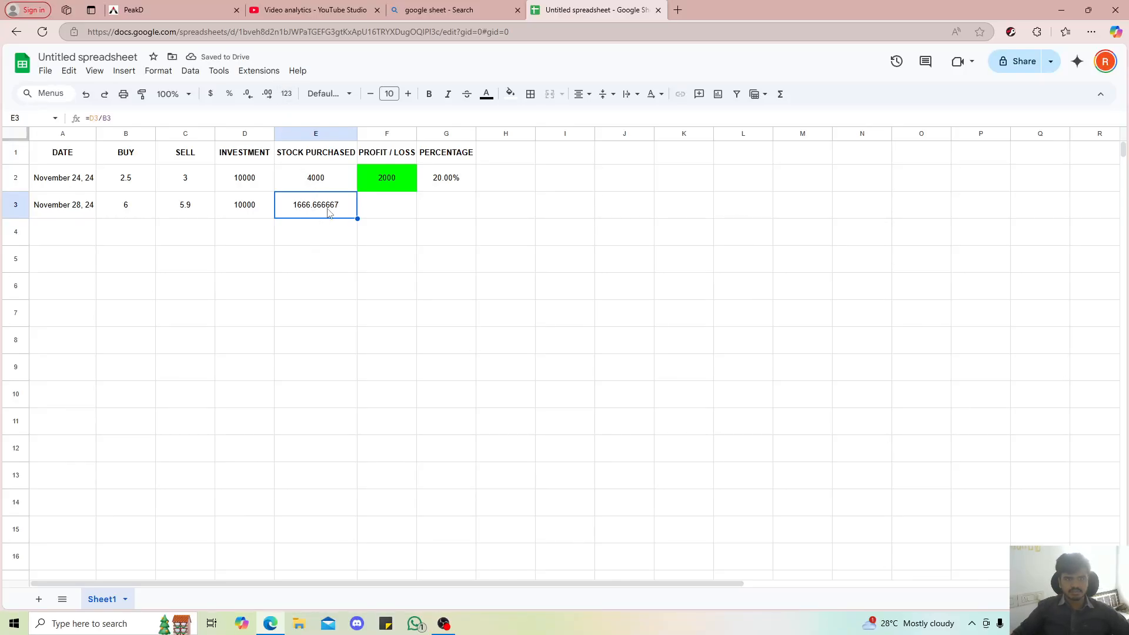
left_click(378, 206)
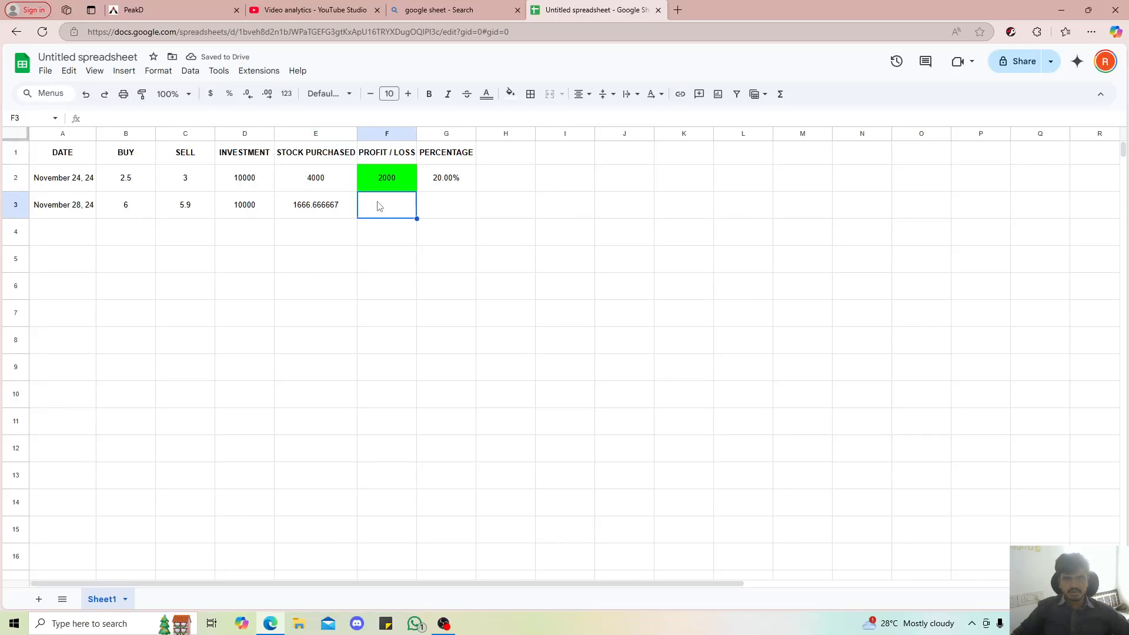
type("-166.6666667")
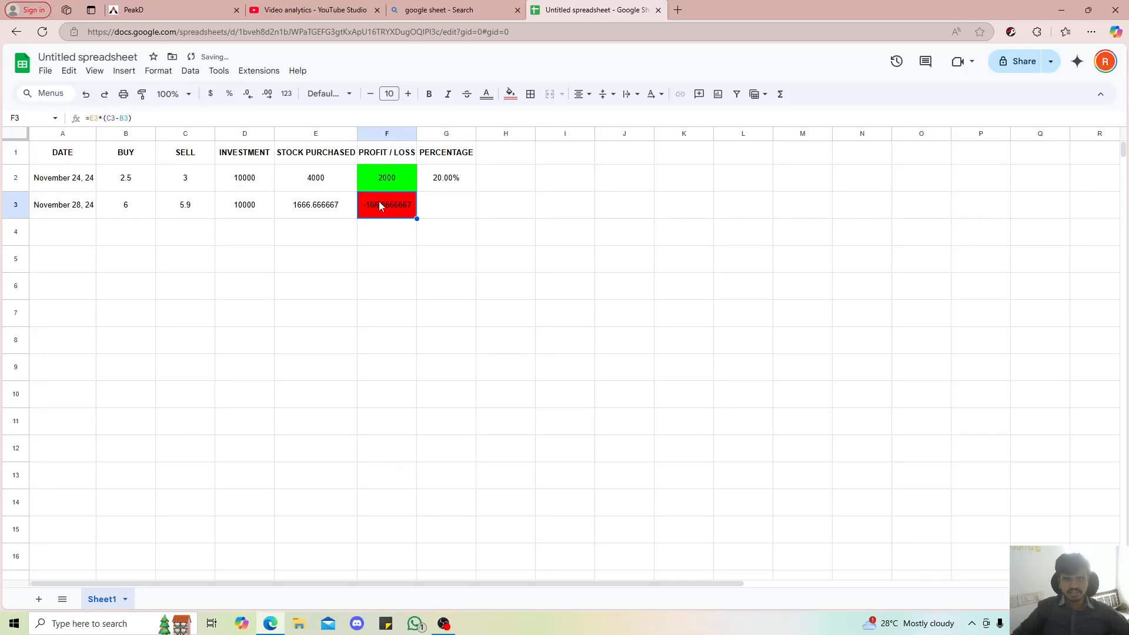
left_click(432, 214)
key("ctrl+d")
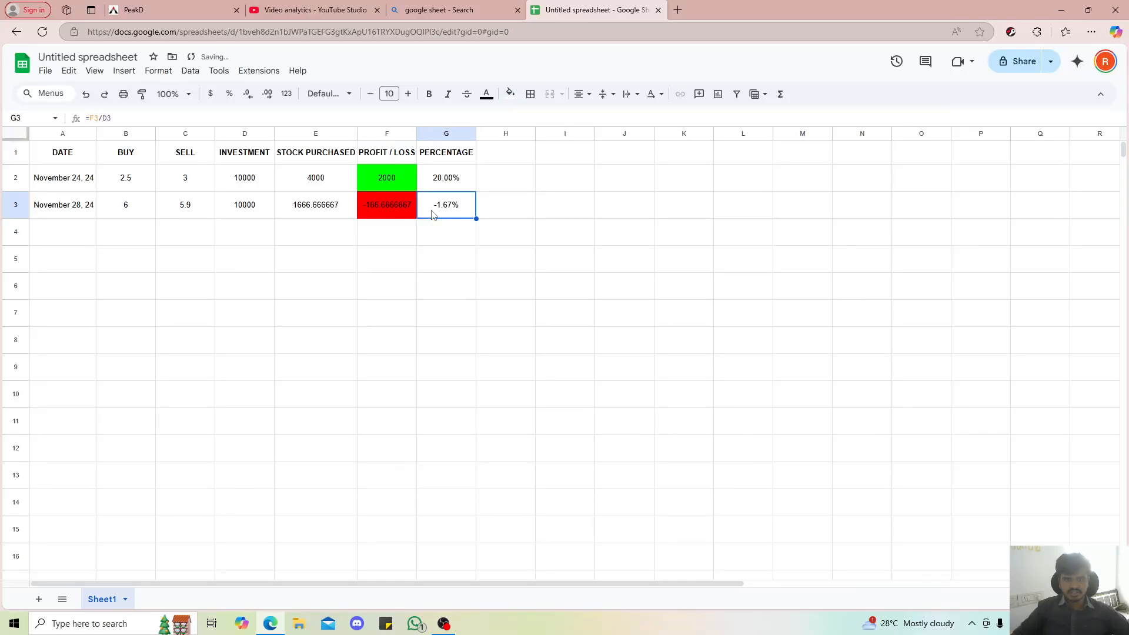
left_click(405, 216)
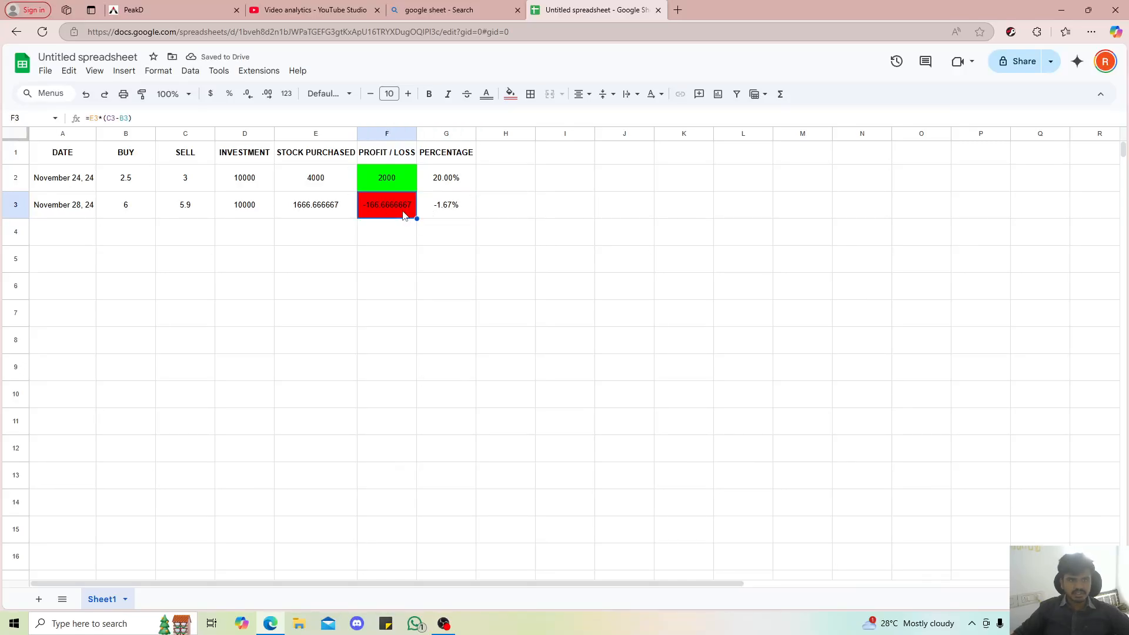
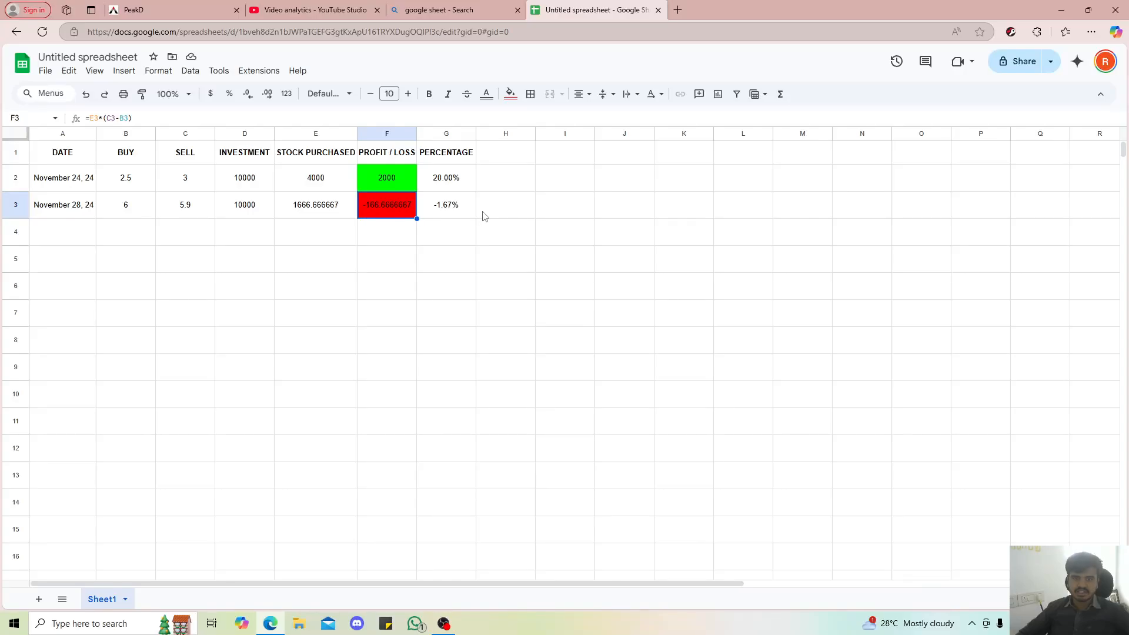
Format the numbers in B2:F3 to show two decimal places
left_click(437, 210)
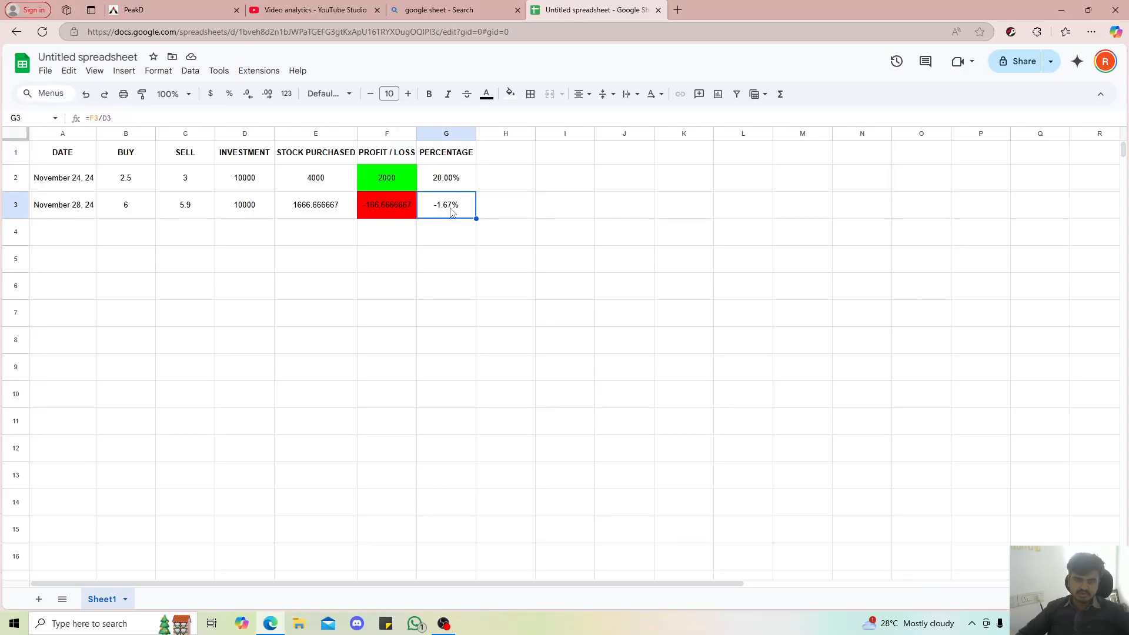
left_click(297, 204)
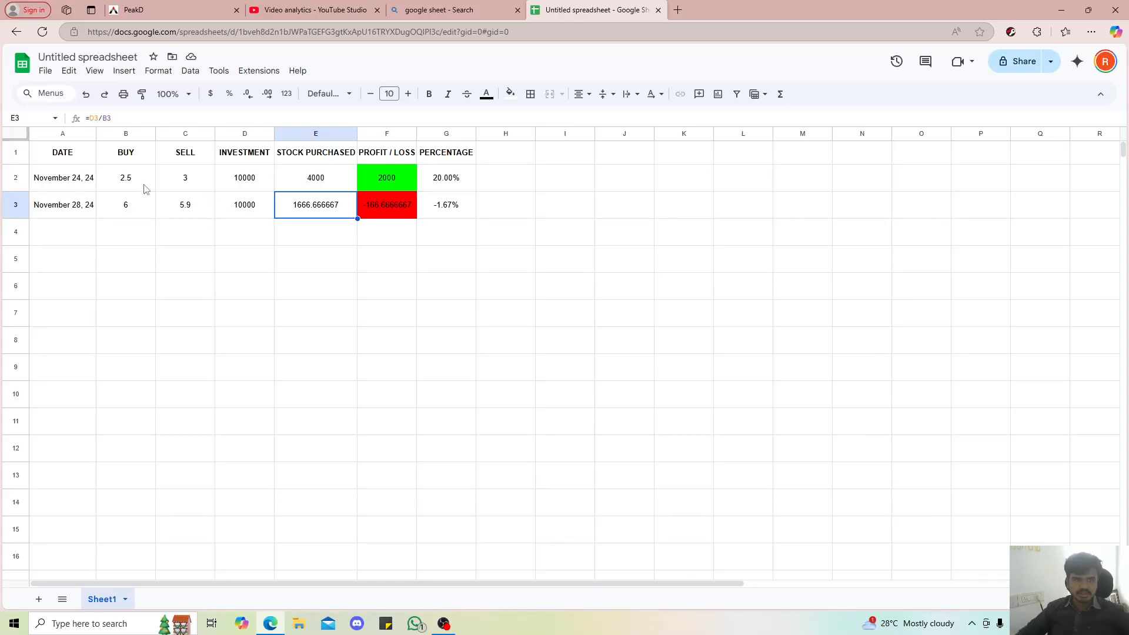
left_click_drag(142, 183, 384, 204)
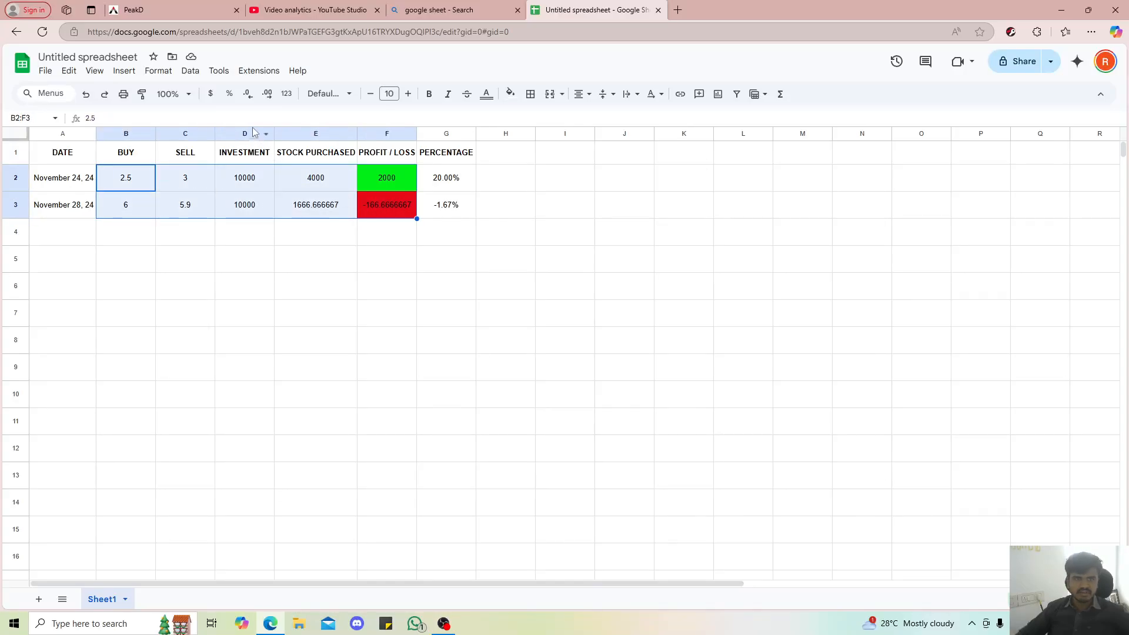
left_click(246, 96)
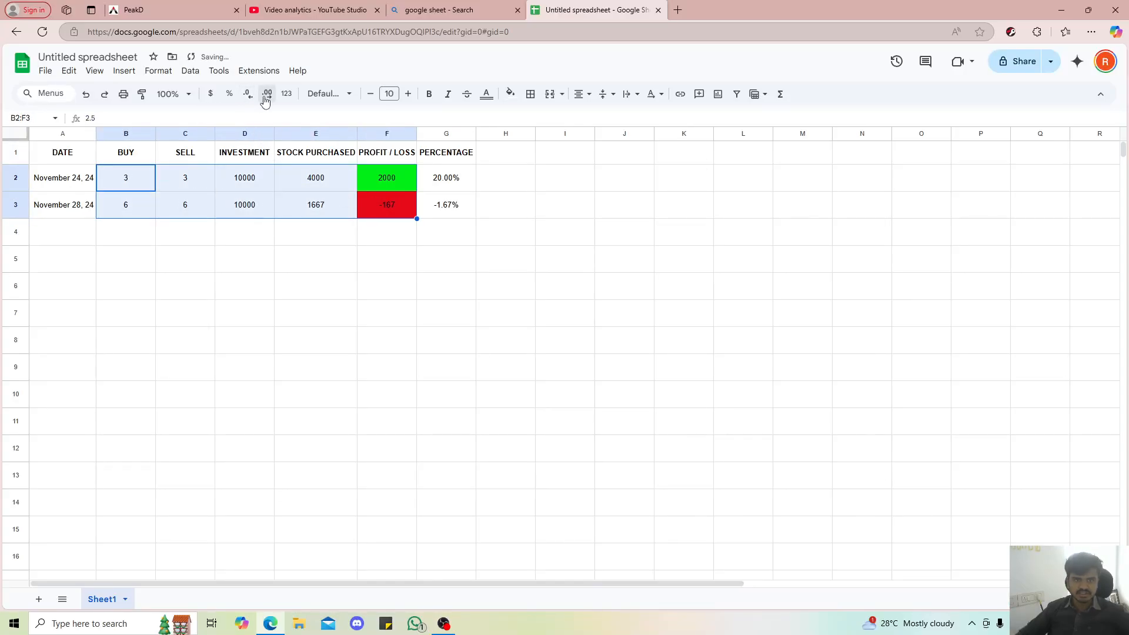
left_click(267, 95)
left_click(267, 95)
left_click(343, 392)
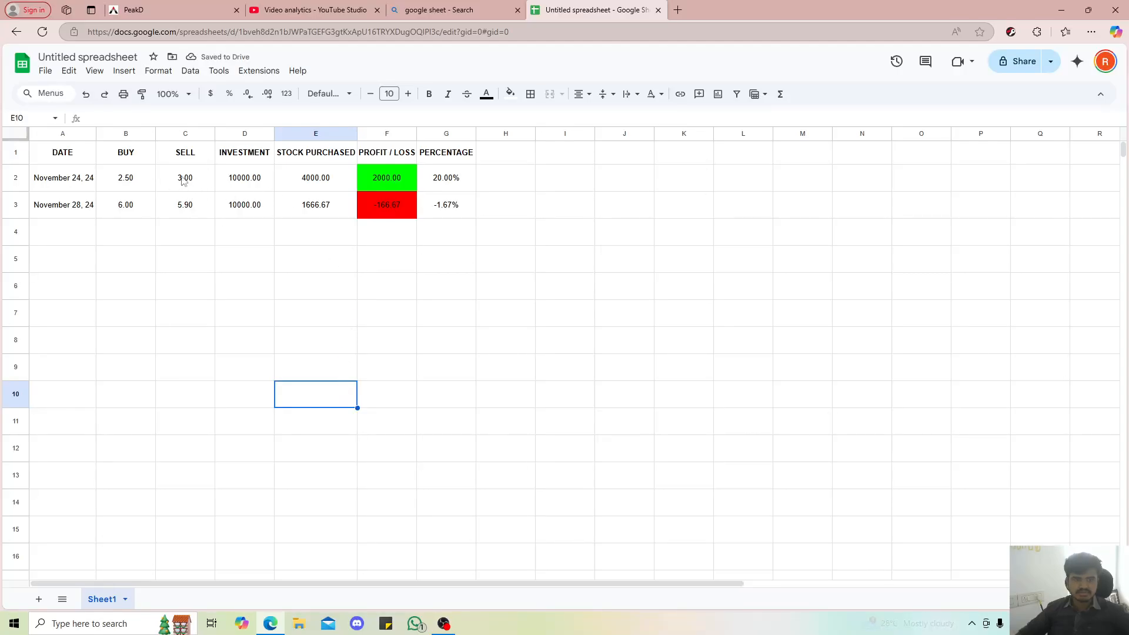
Reduce the numbers in B2:F3 to one decimal place
left_click_drag(125, 177, 358, 205)
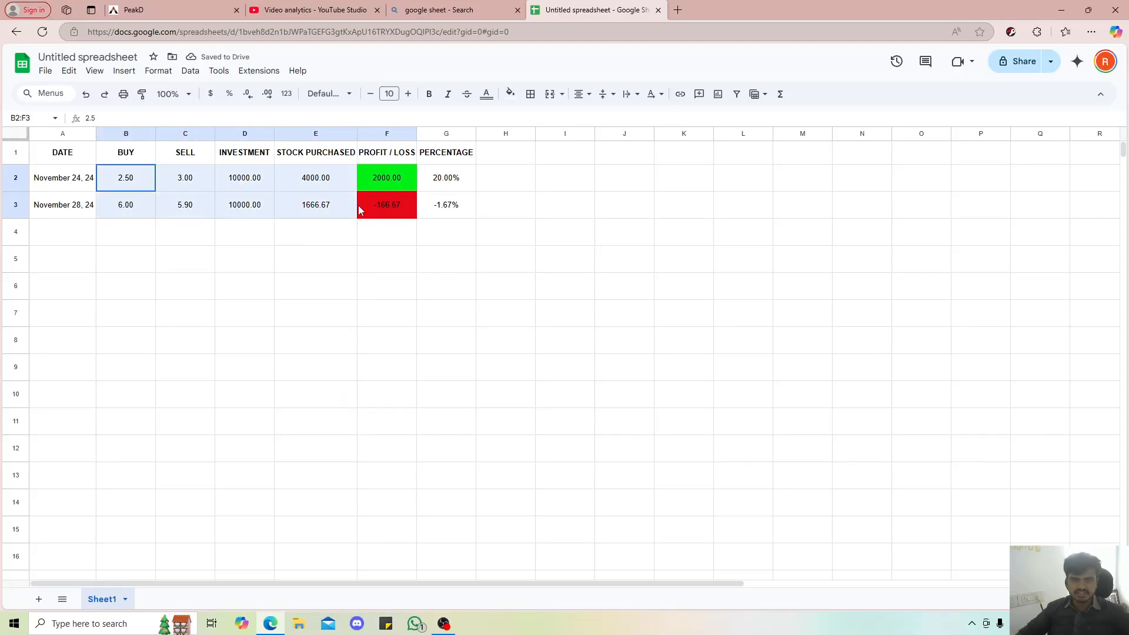
left_click(246, 94)
left_click(425, 336)
left_click(340, 265)
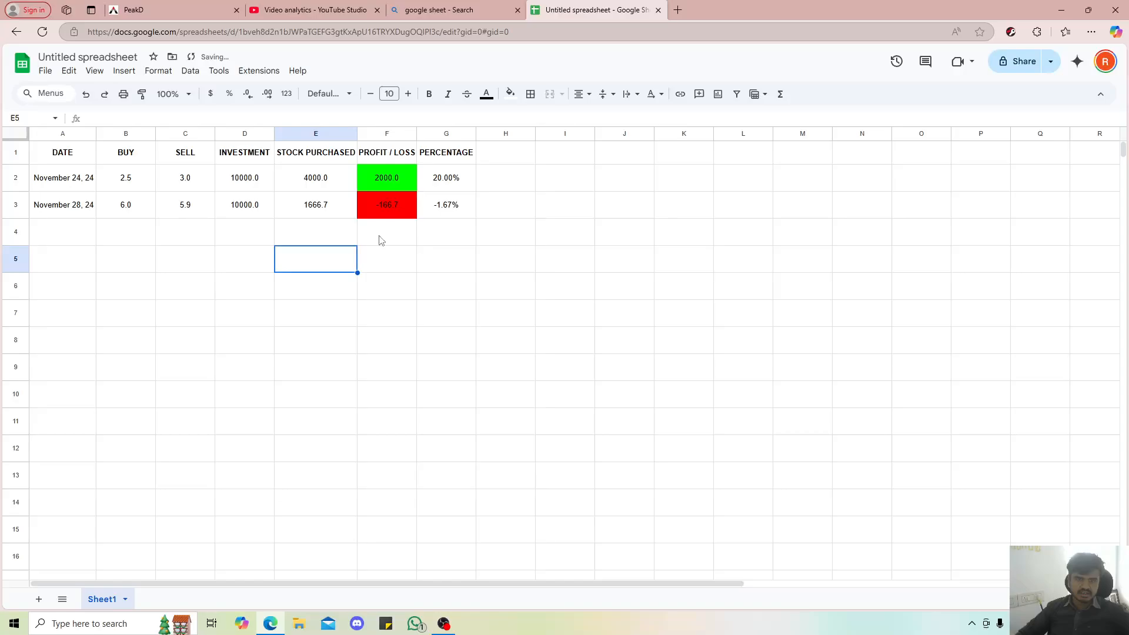
left_click(386, 237)
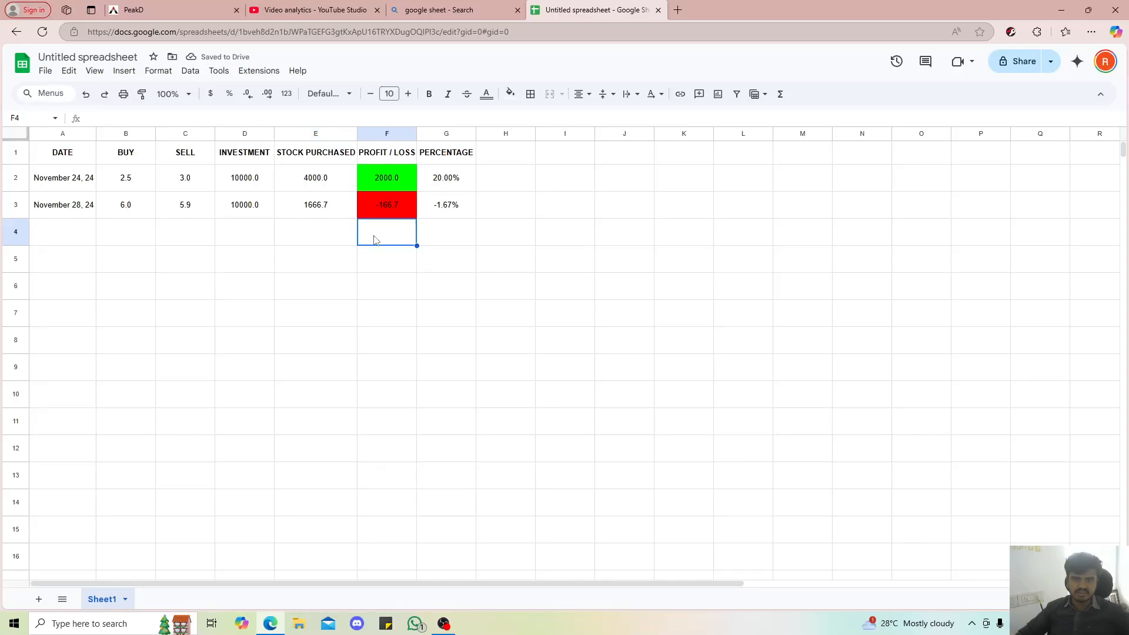
Enter a third trade in row 4: date November 28, 24, buy 8, sell 9 and investment 500000
left_click(72, 231)
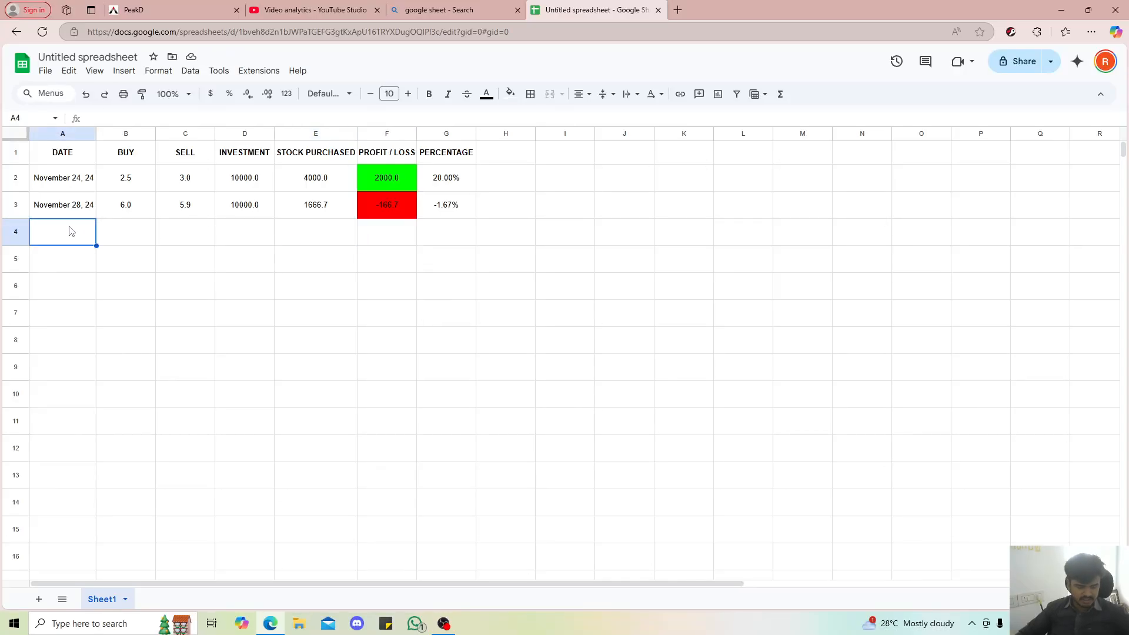
type("November 28, 24")
left_click(136, 229)
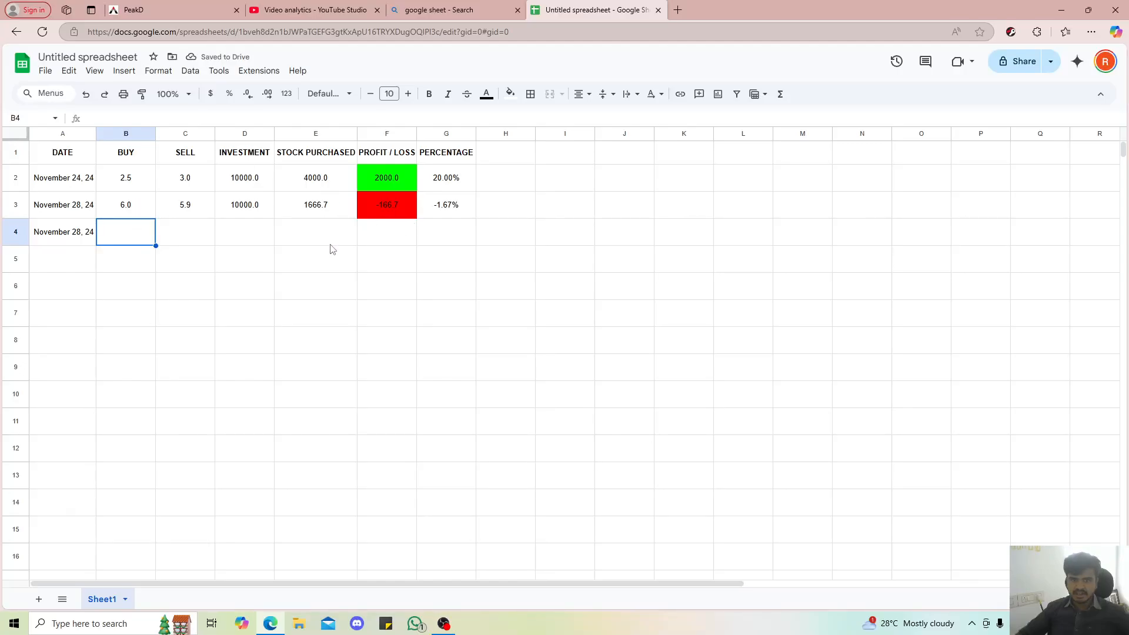
left_click(323, 205)
left_click(312, 231)
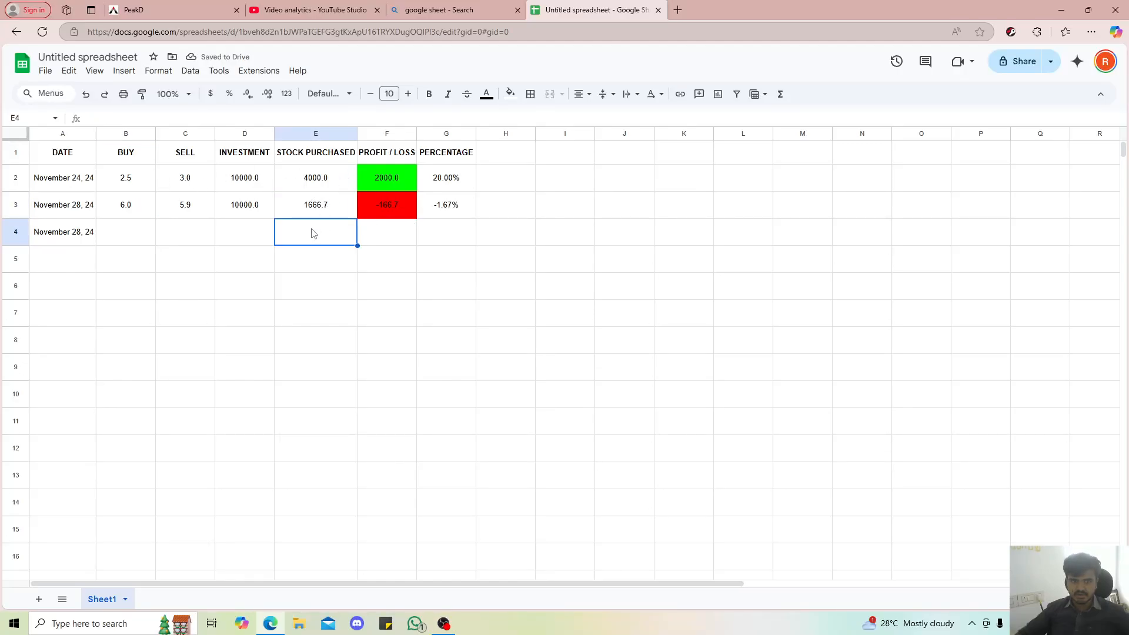
left_click(125, 234)
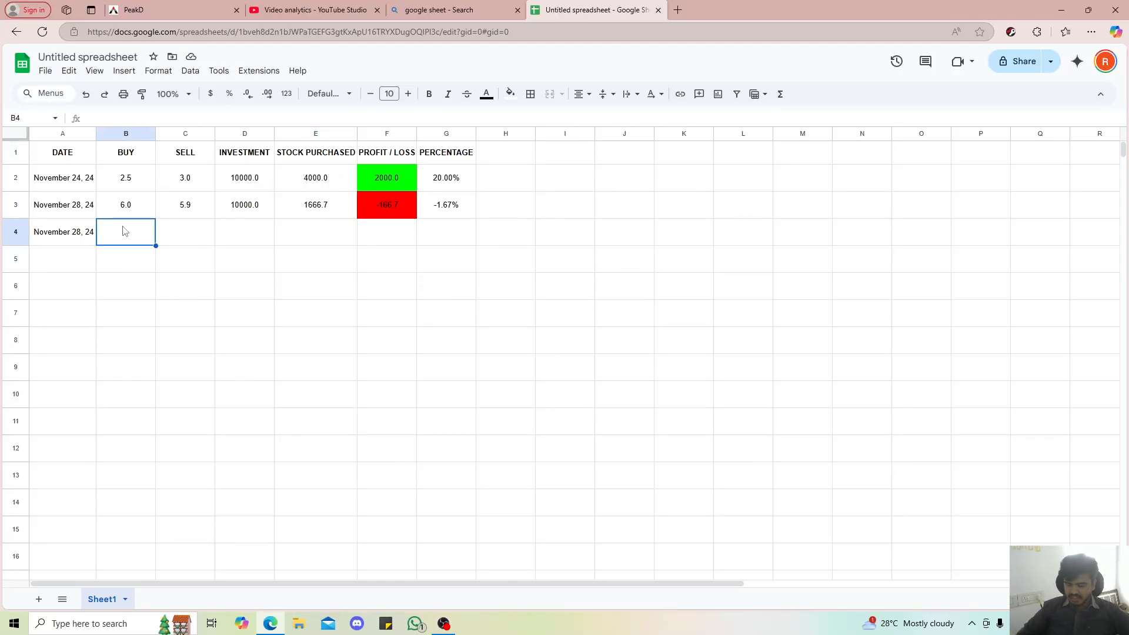
type("8")
key("Tab")
type("9")
key("Tab")
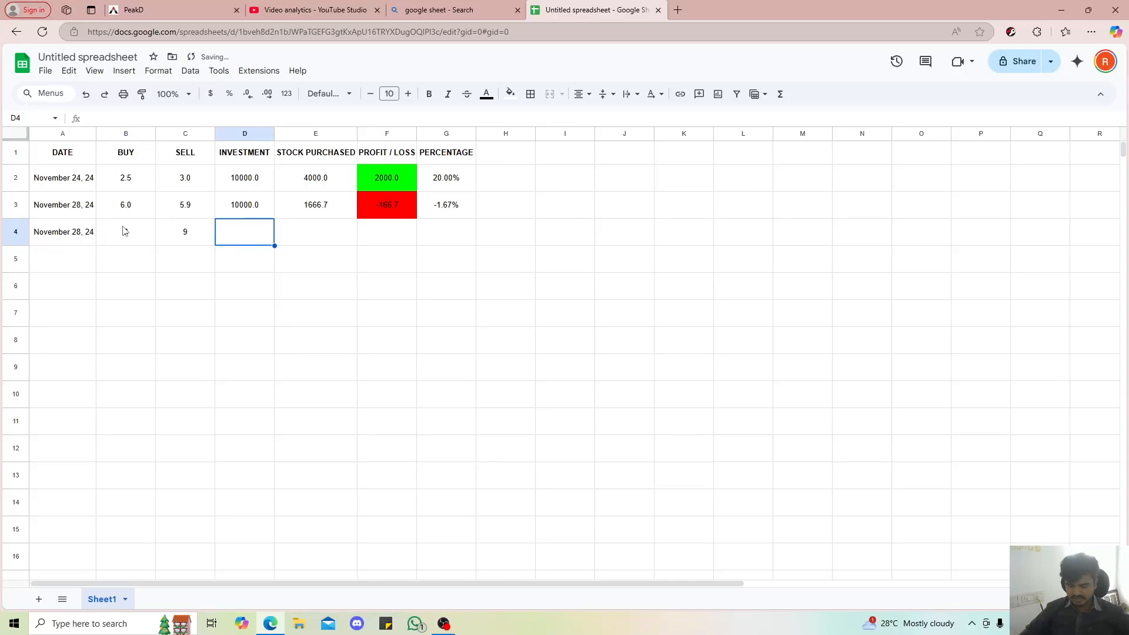
type("50000")
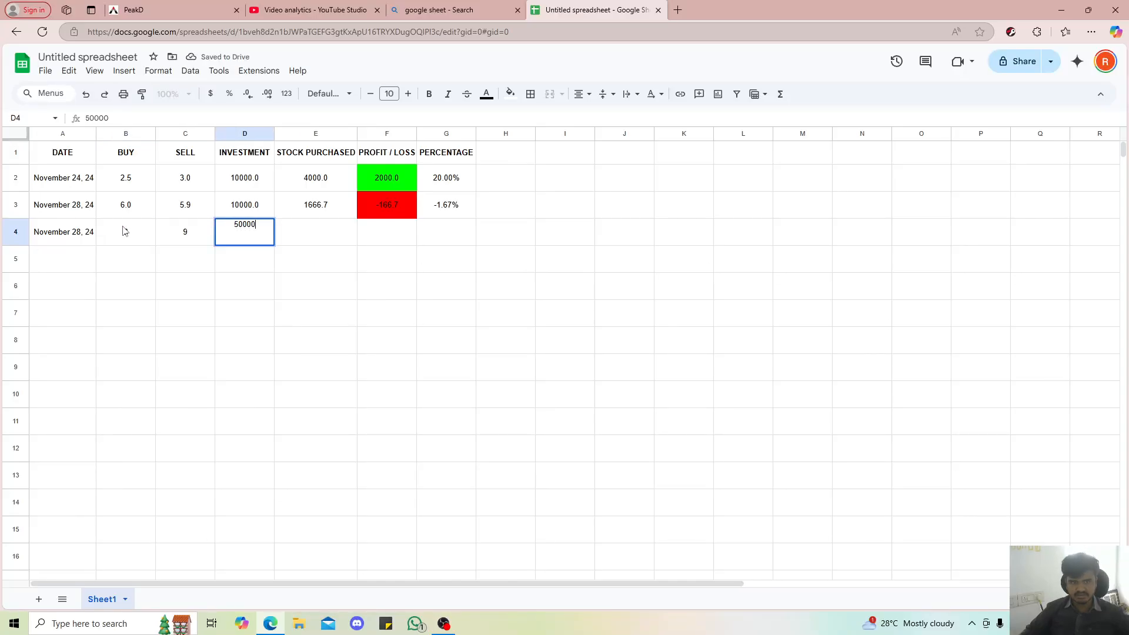
type("0")
key("Tab")
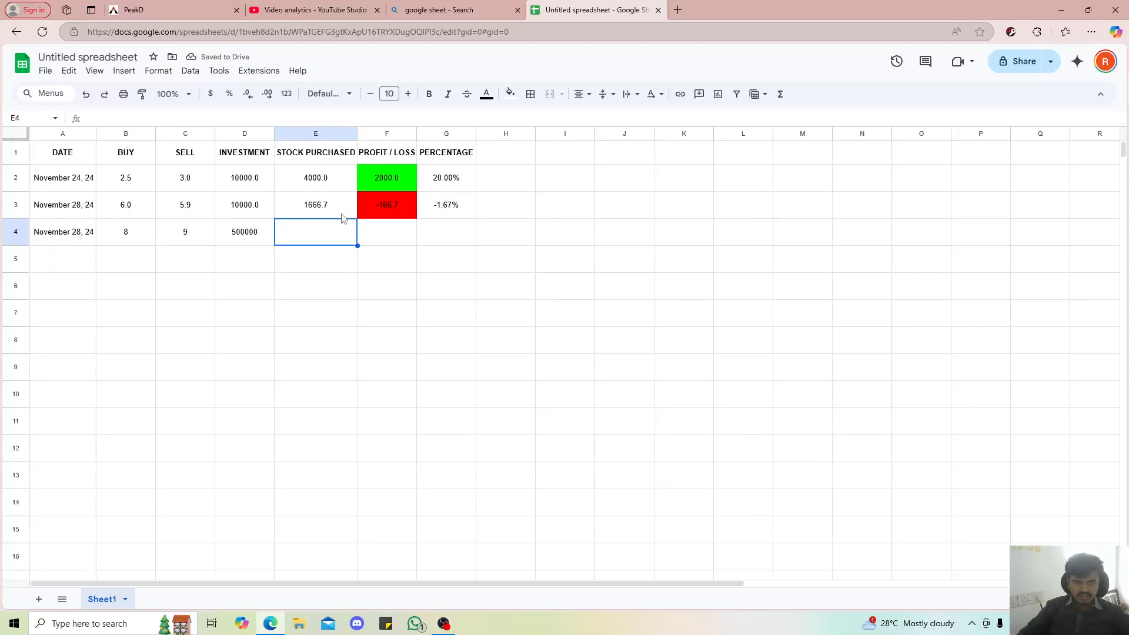
Fill the stock purchased, profit / loss and percentage formulas from row 3 down into E4:G4
left_click(351, 351)
left_click_drag(316, 240, 432, 240)
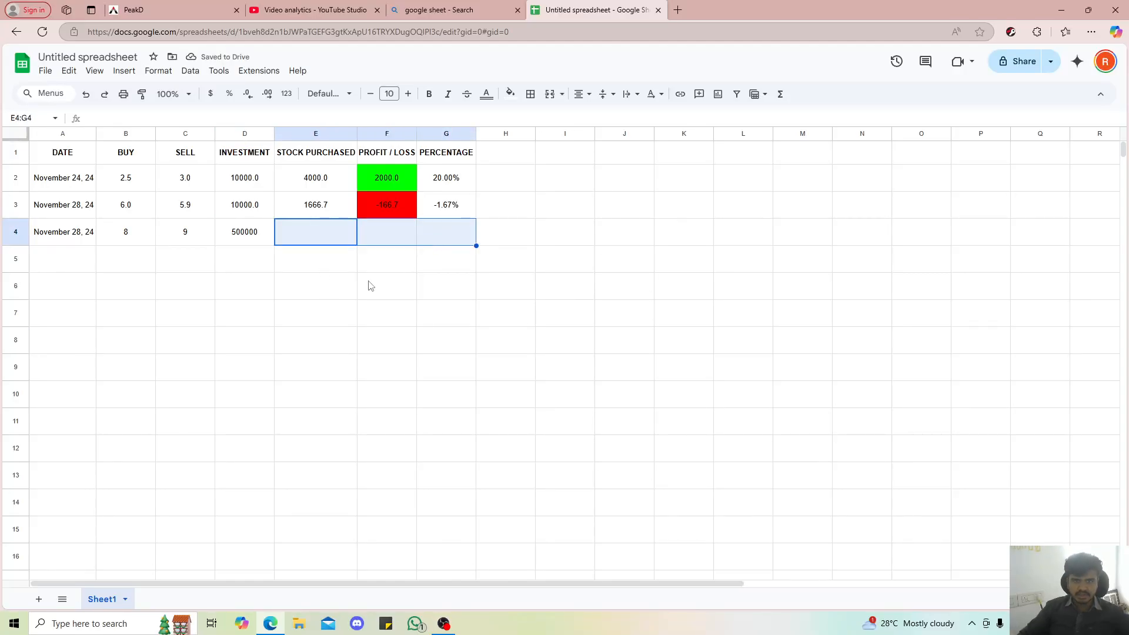
left_click(343, 284)
left_click_drag(308, 232, 435, 236)
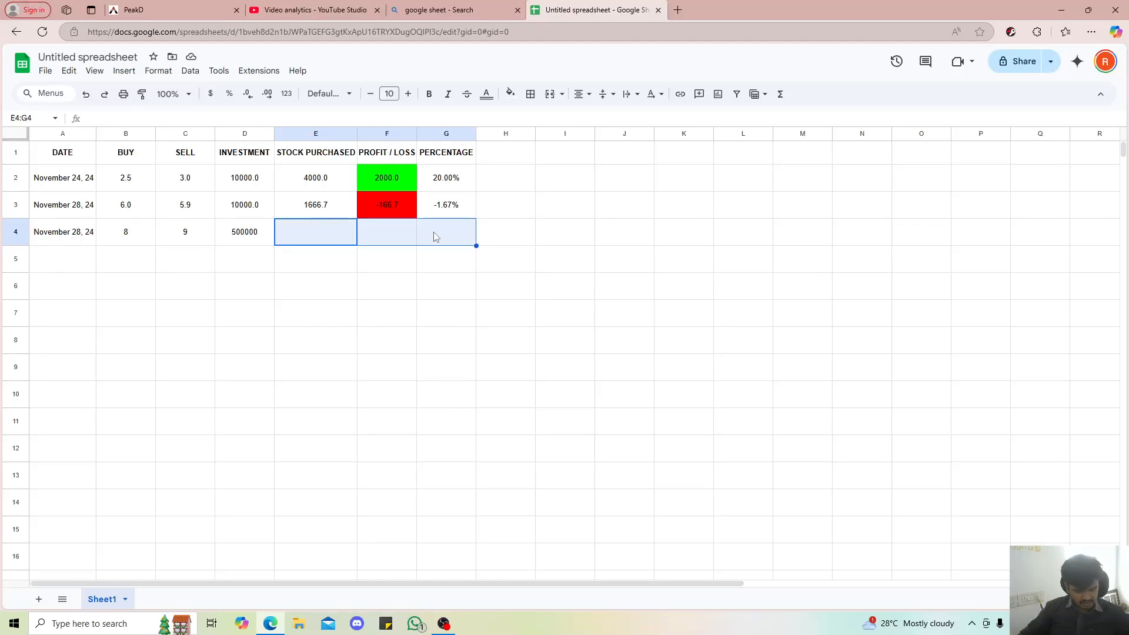
key("ctrl+d")
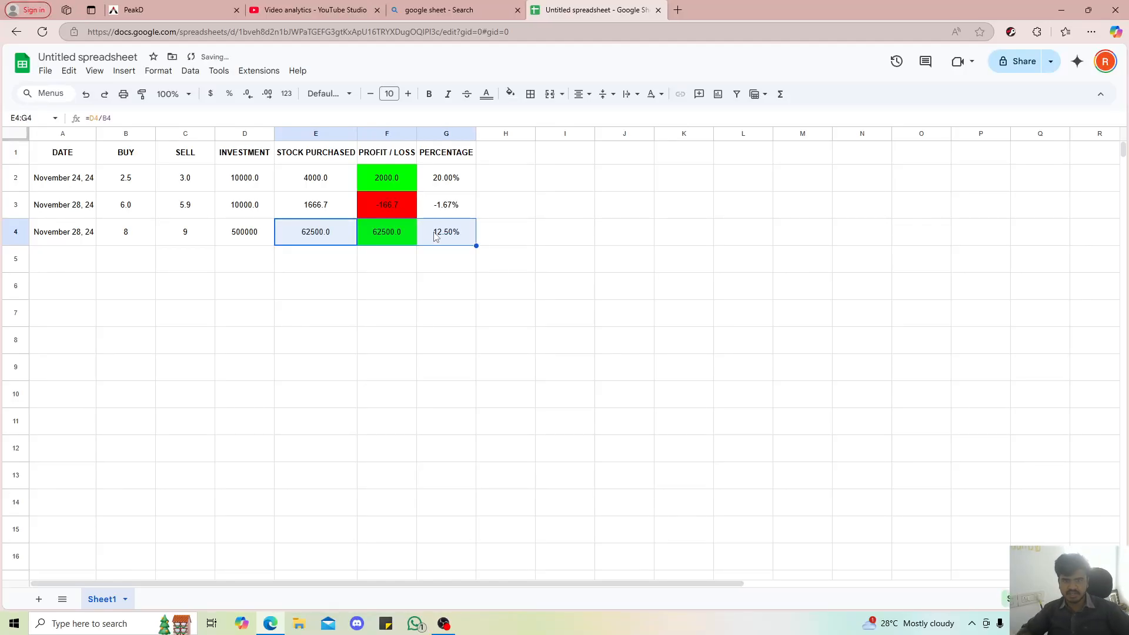
left_click(446, 331)
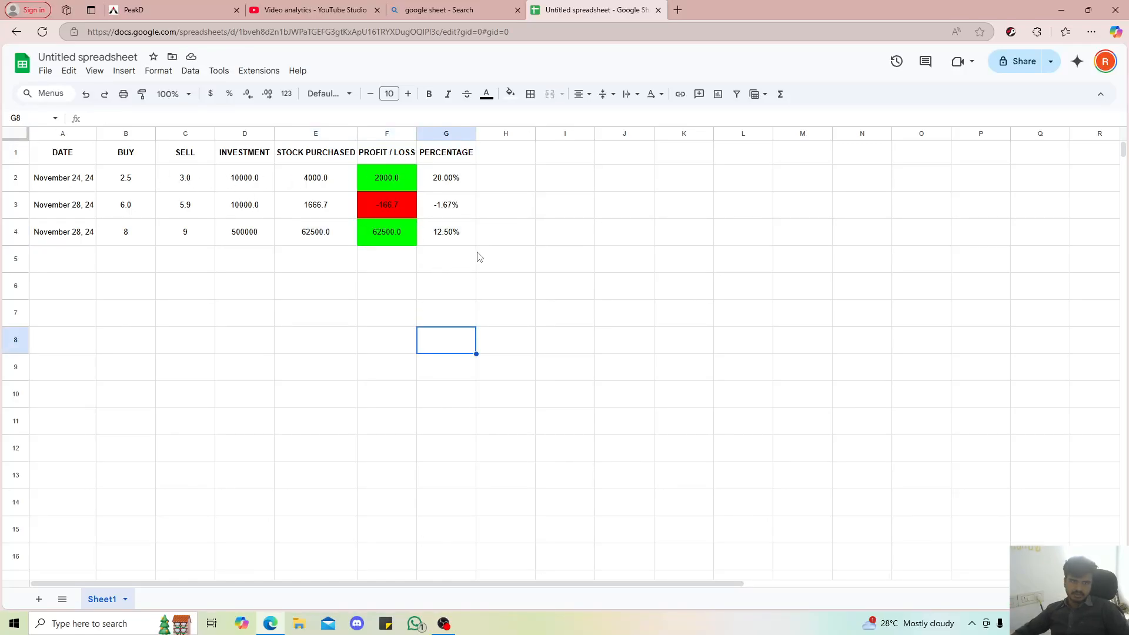
left_click_drag(388, 177, 382, 246)
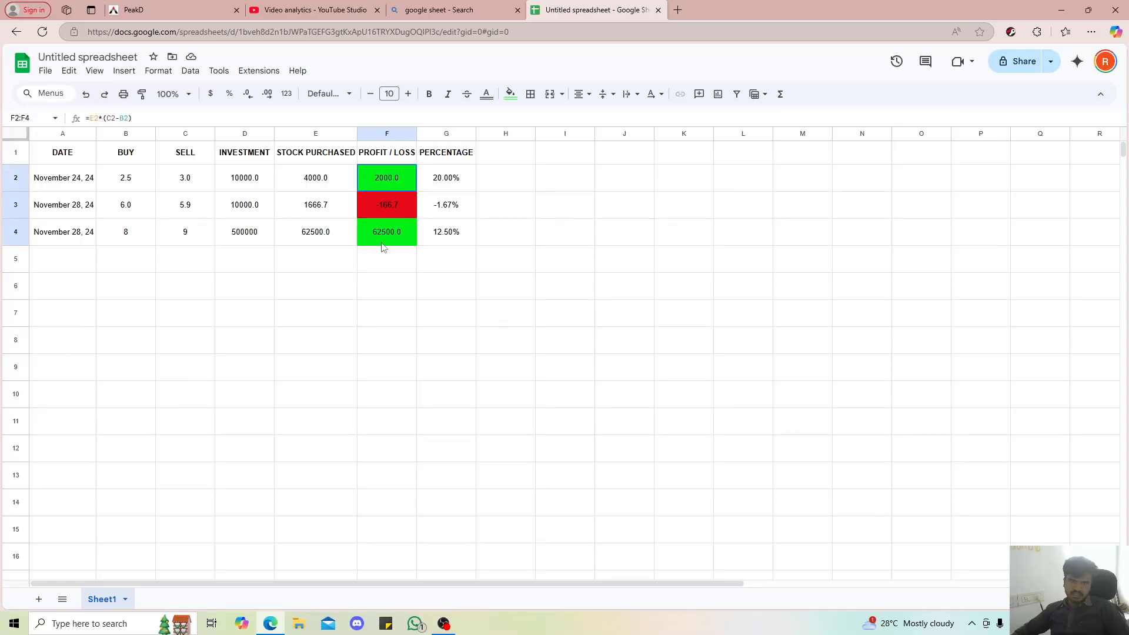
left_click(629, 234)
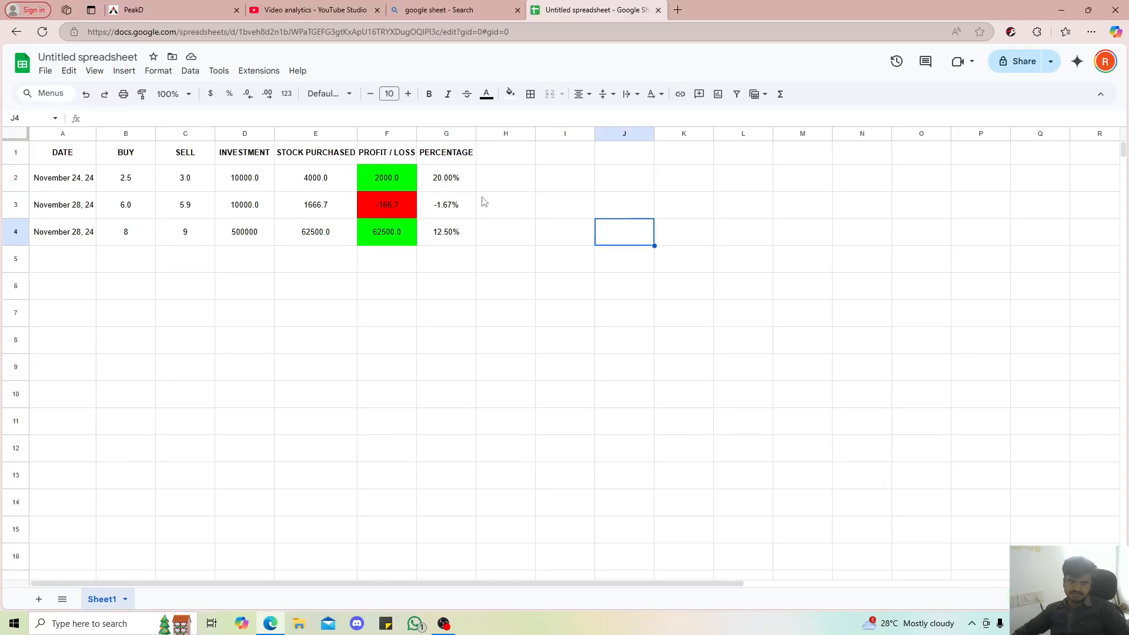
left_click_drag(458, 174, 464, 235)
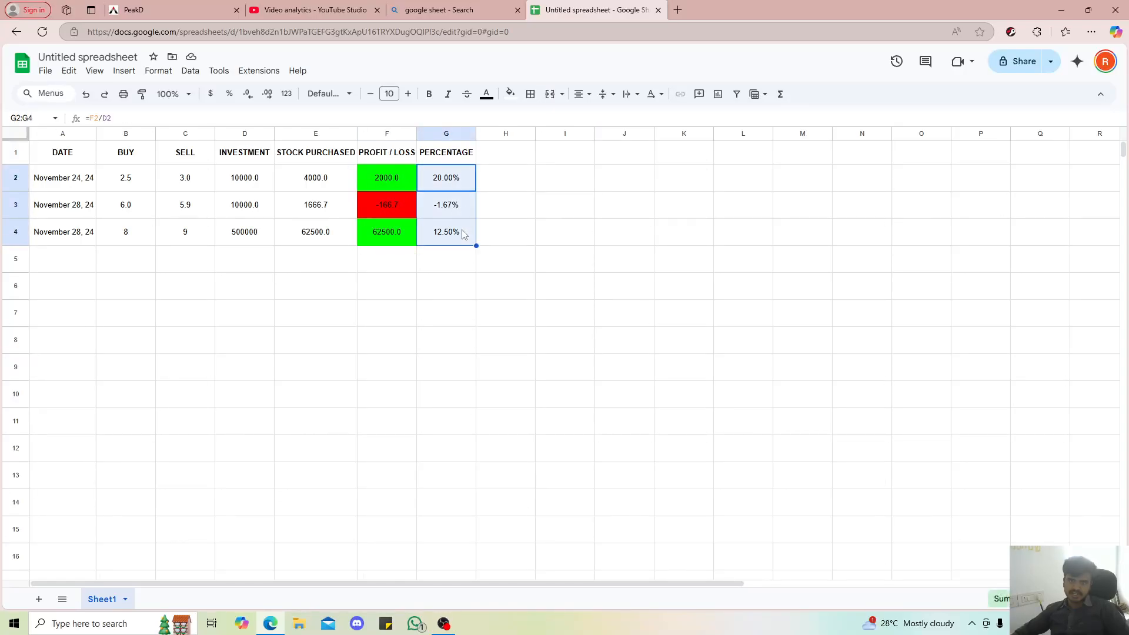
left_click(542, 206)
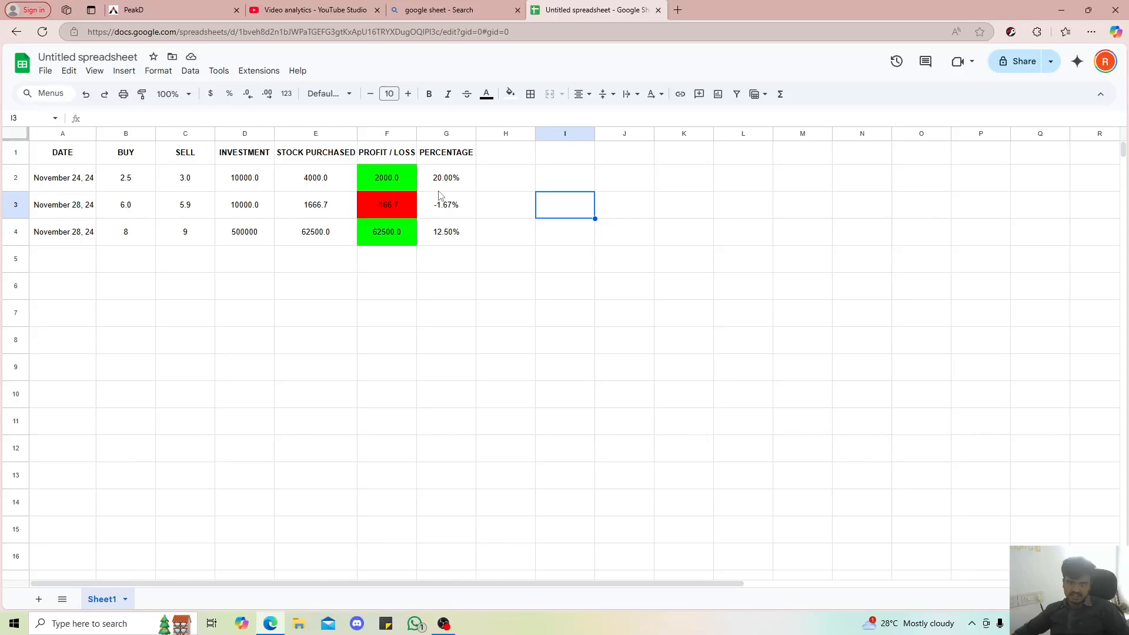
left_click_drag(441, 186, 442, 241)
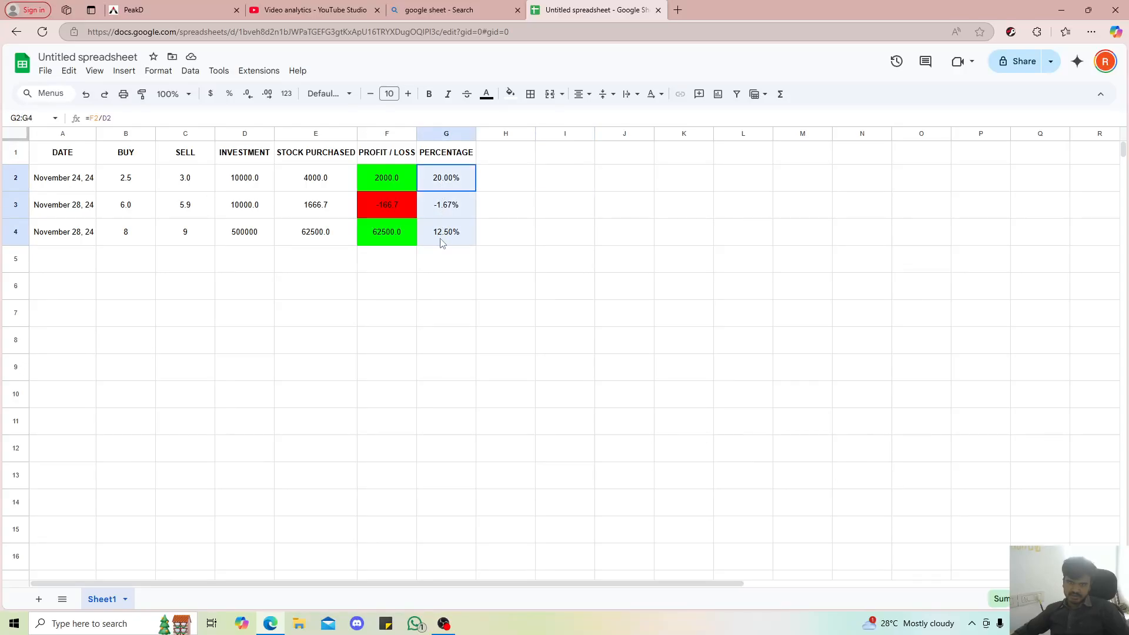
Start a new conditional formatting rule for the percentage cells G2:G1000
left_click(448, 176)
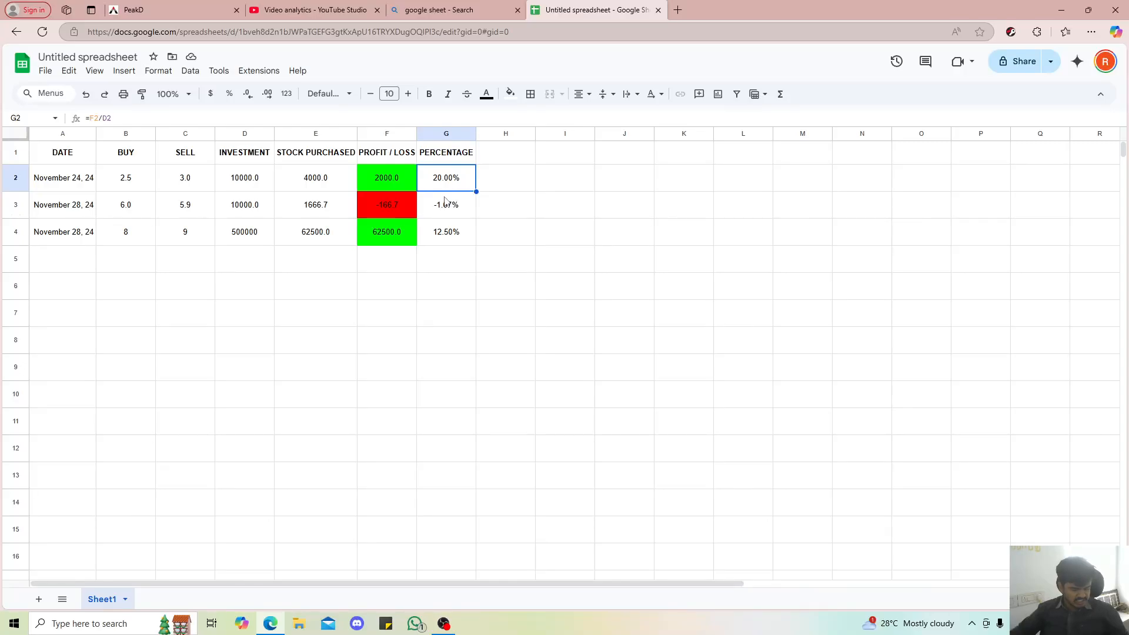
key("shift+Down")
key("shift+Down")
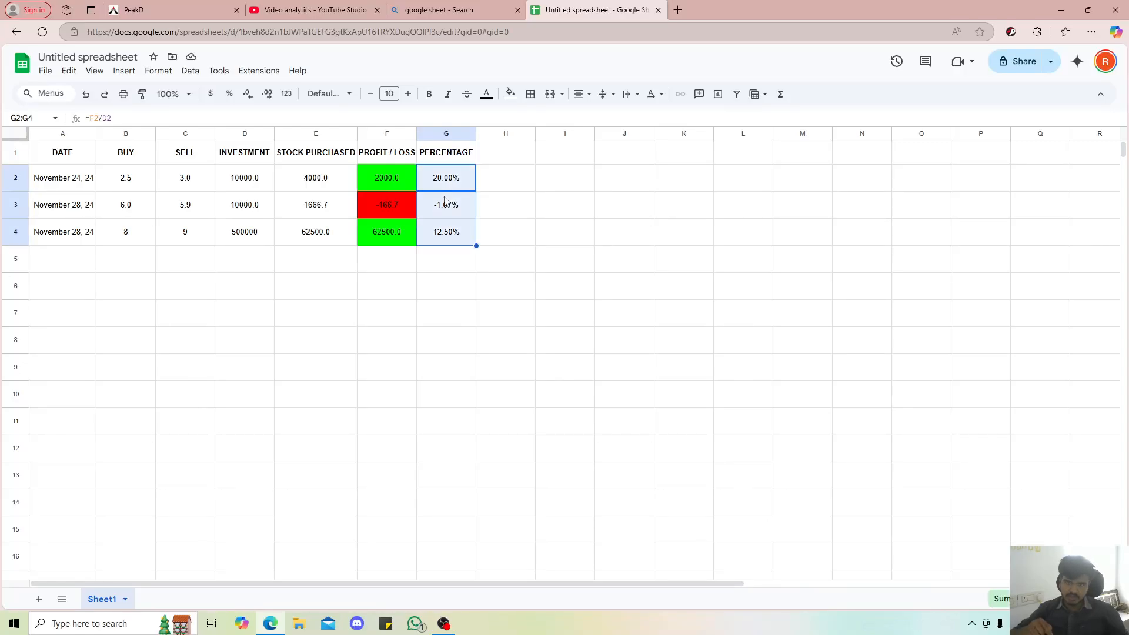
key("ctrl+shift+Down")
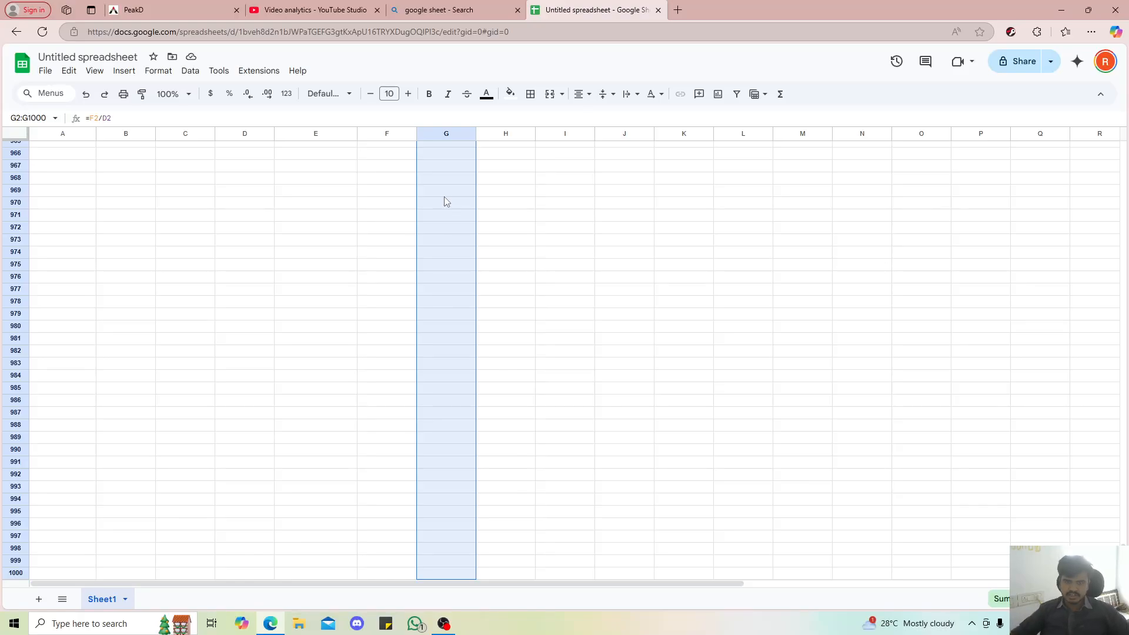
right_click(445, 198)
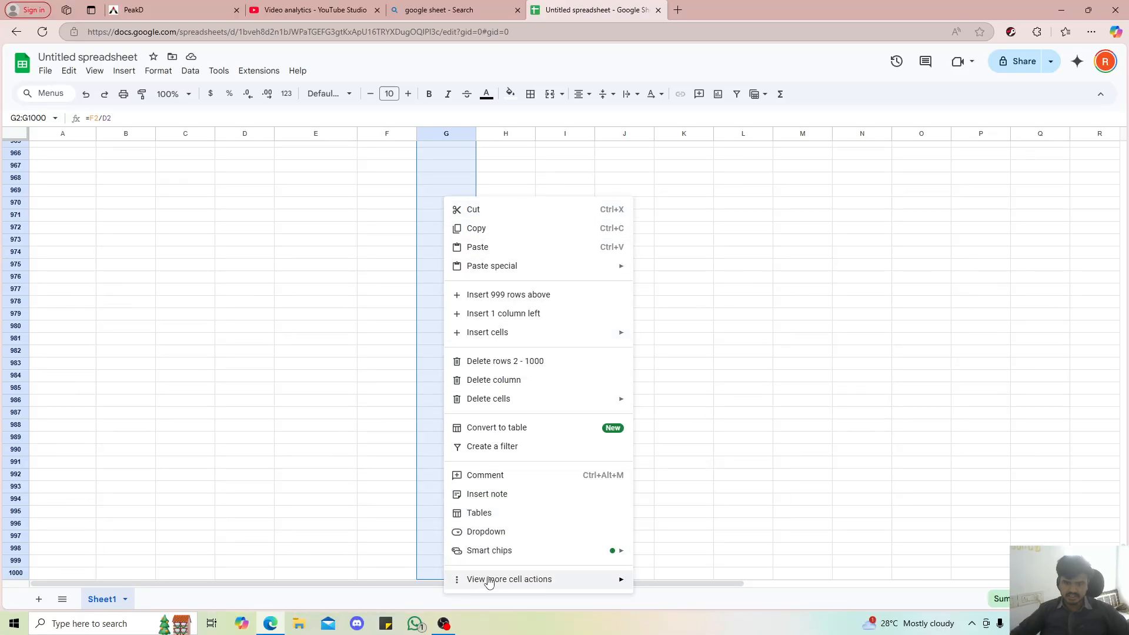
mouse_move(488, 580)
left_click(685, 452)
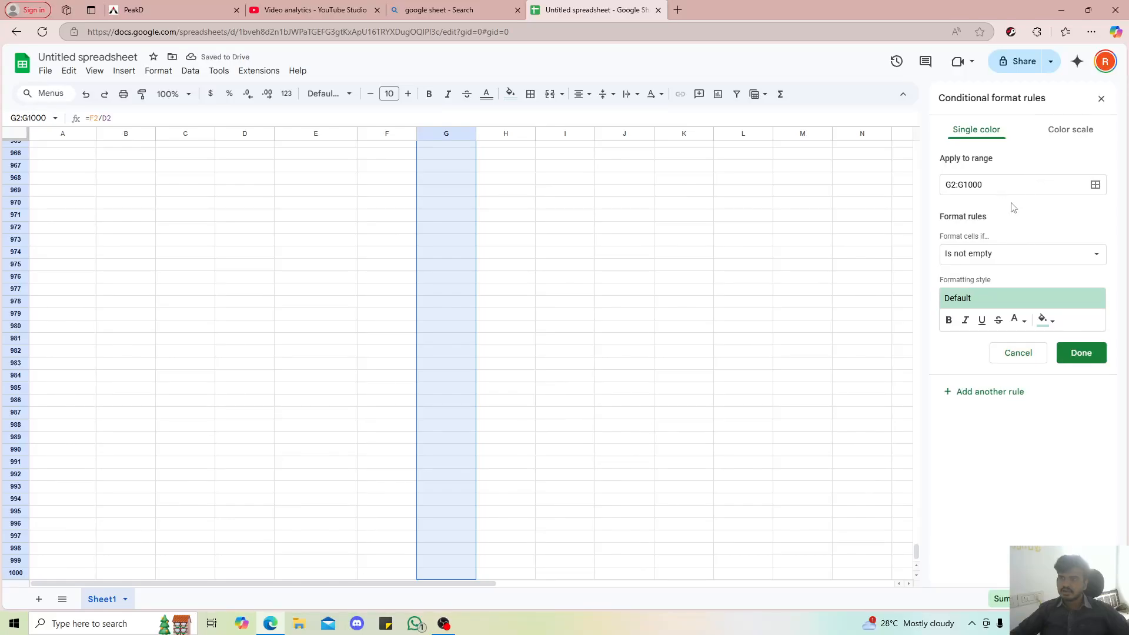
Set the percentage column's rule to fill cells bright green when the value is greater than 0
left_click(1023, 254)
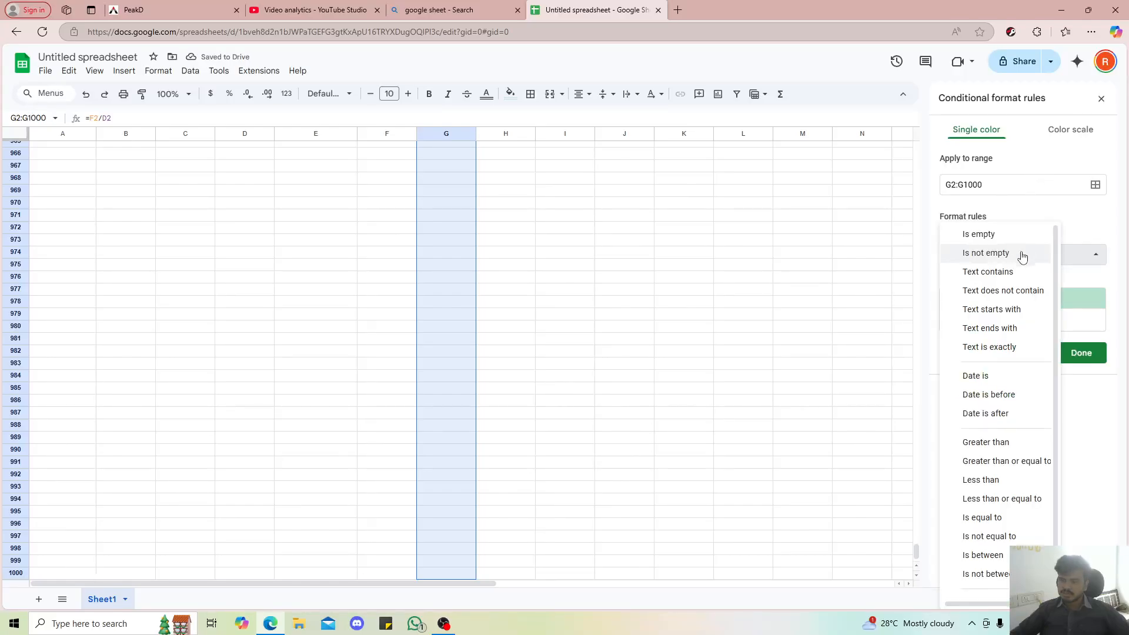
left_click(988, 442)
left_click(990, 282)
type("0")
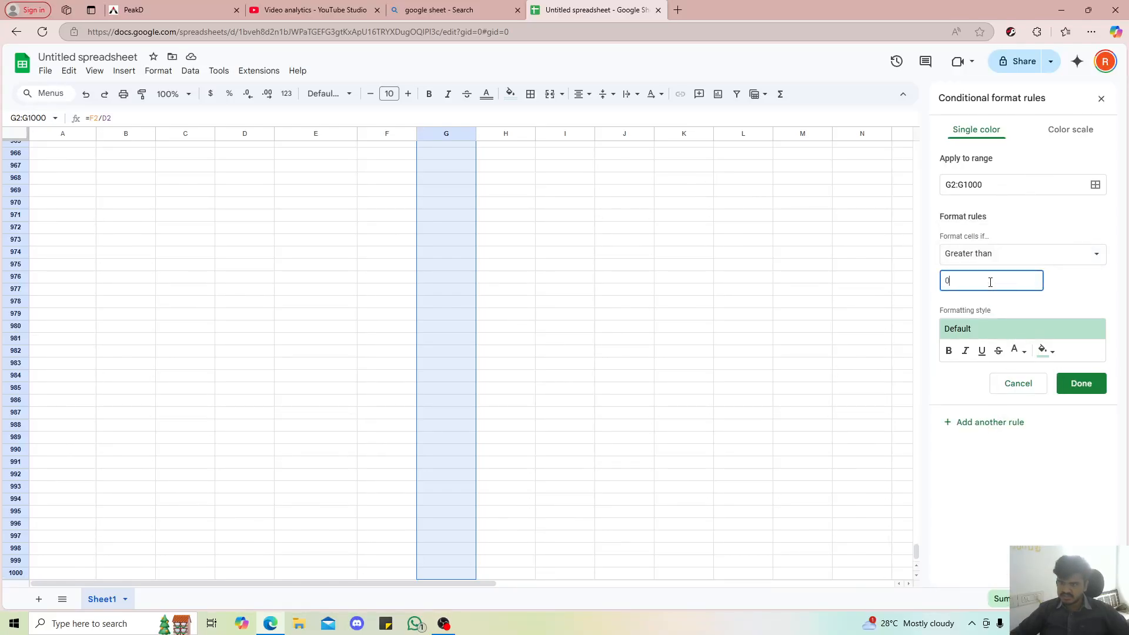
left_click(1045, 351)
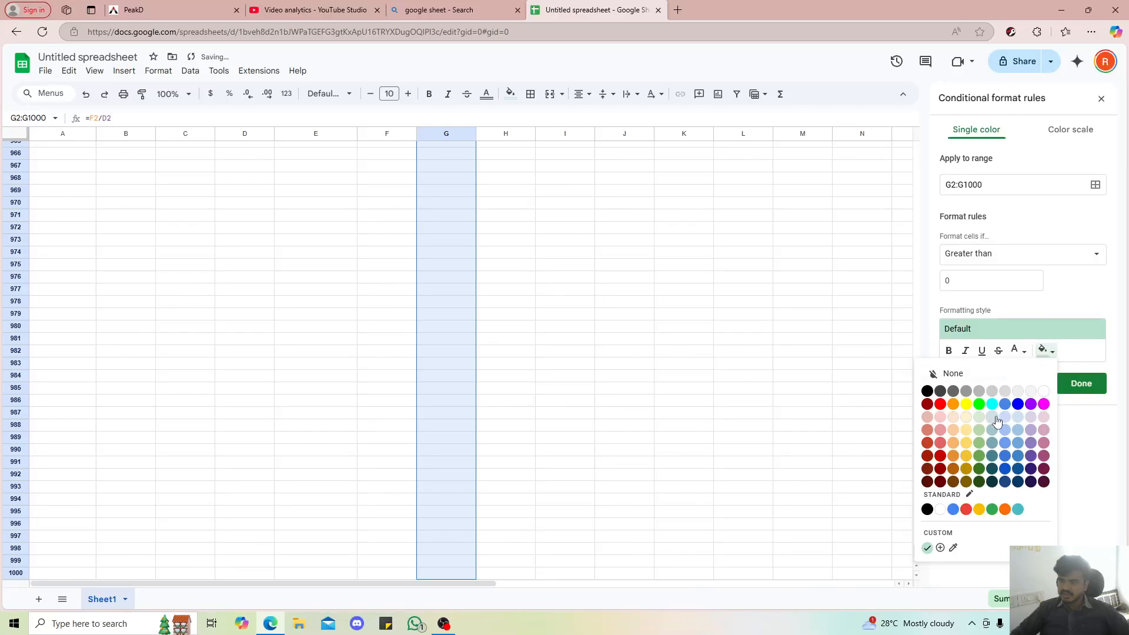
left_click(979, 404)
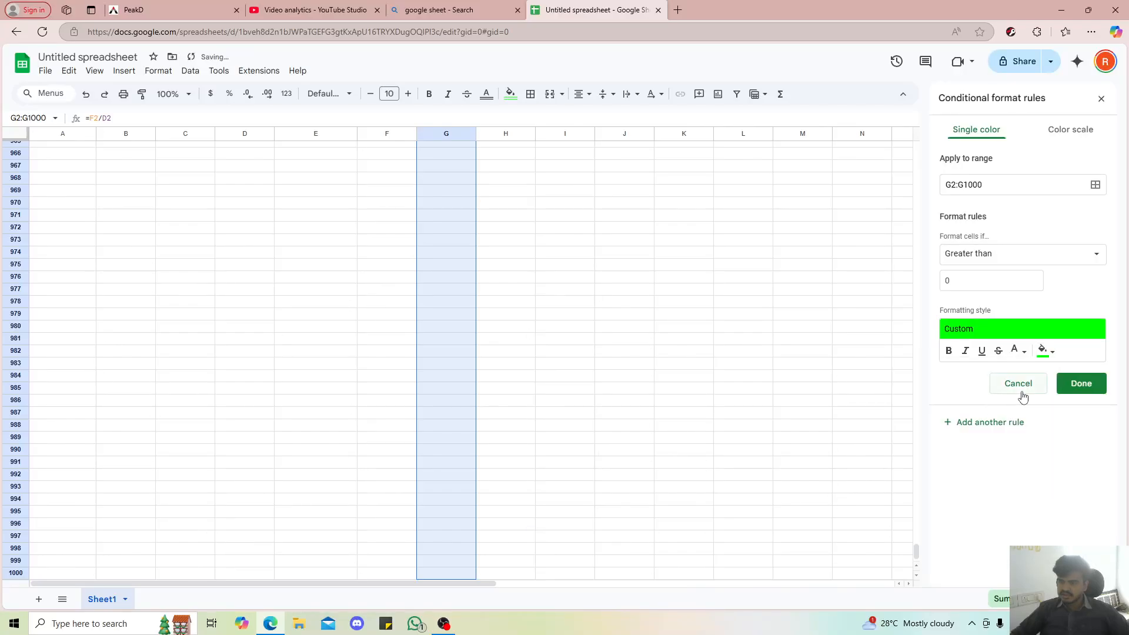
Add a second conditional formatting rule for G2:G1000 that gives values less than 0 red text
left_click(978, 423)
left_click(1002, 254)
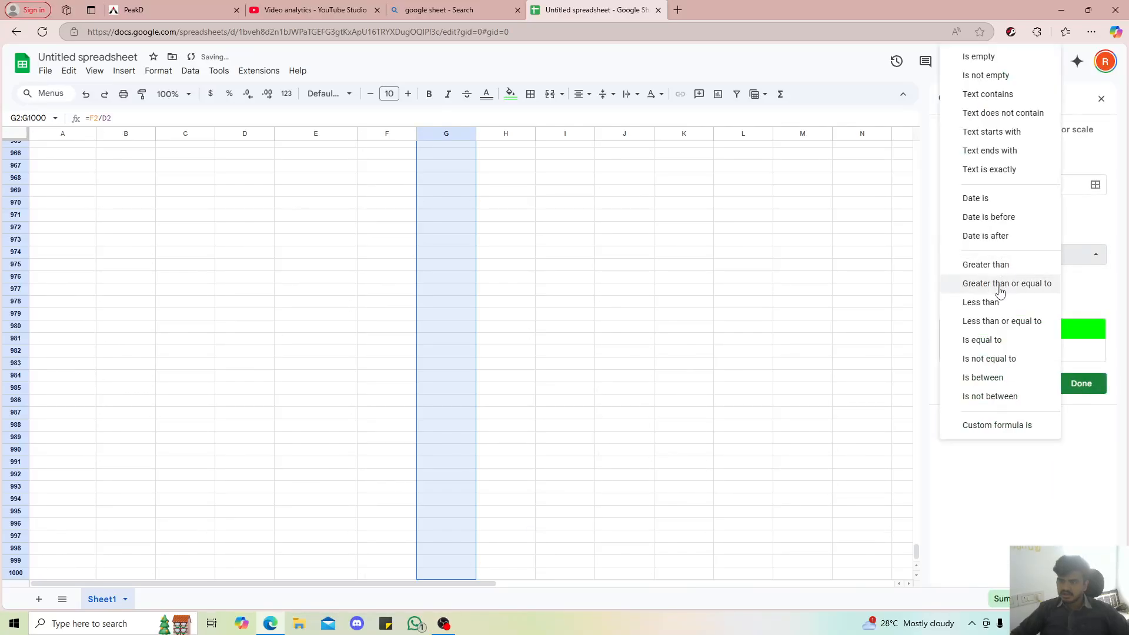
left_click(1007, 317)
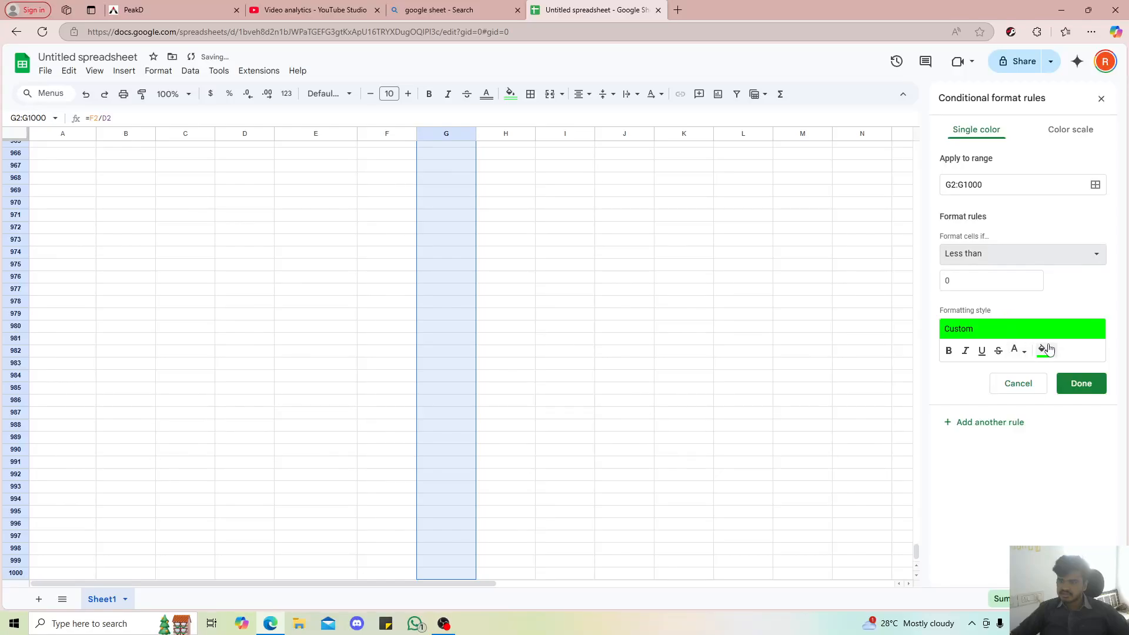
left_click(1016, 350)
left_click(913, 406)
left_click(1077, 384)
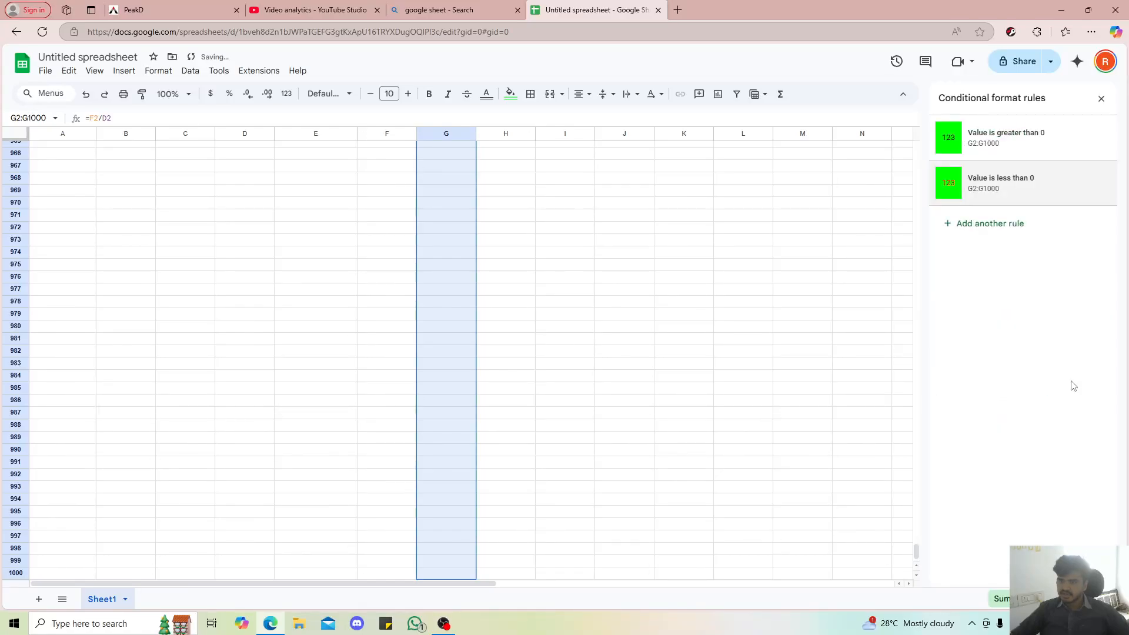
left_click(742, 412)
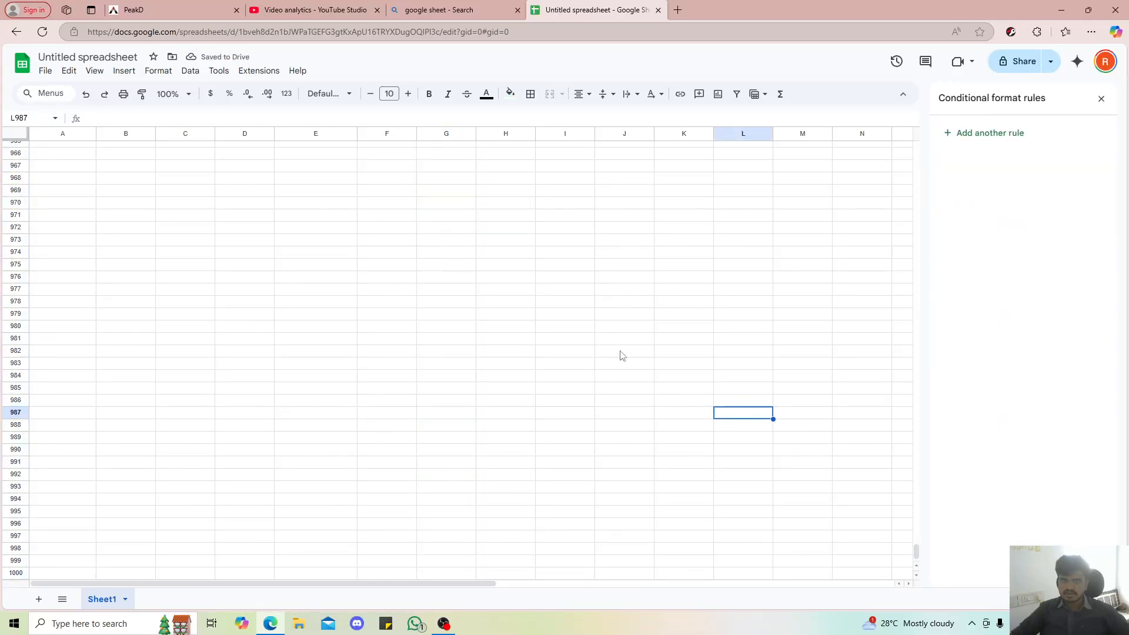
Change the percentage column's less-than-0 rule to black text on a red fill and close the conditional format rules
key("ctrl+shift+Up")
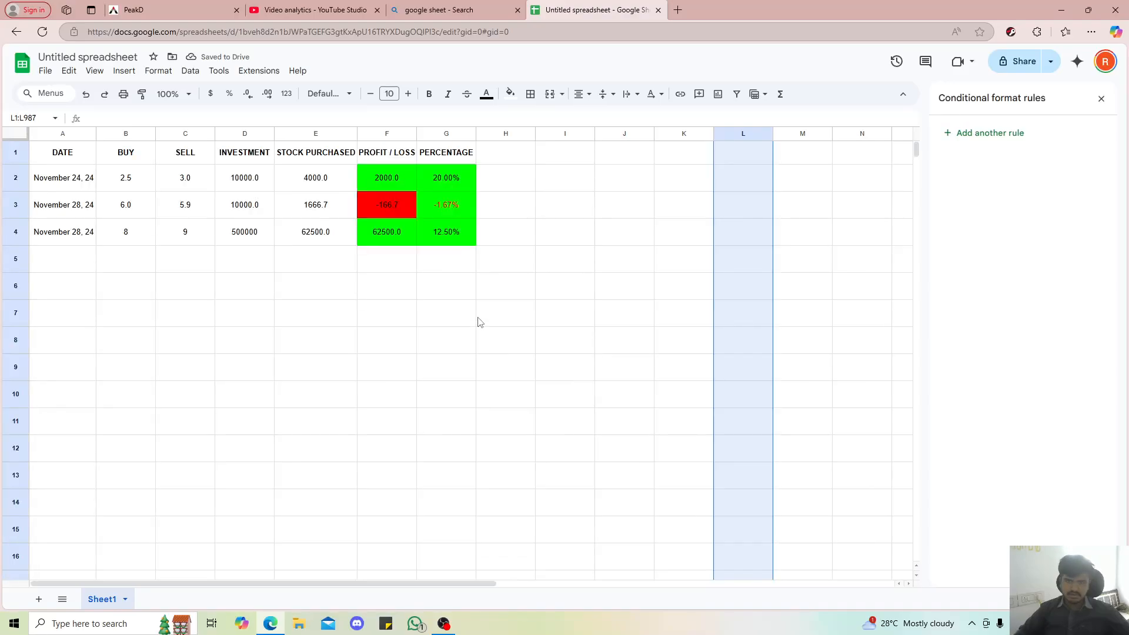
left_click(591, 239)
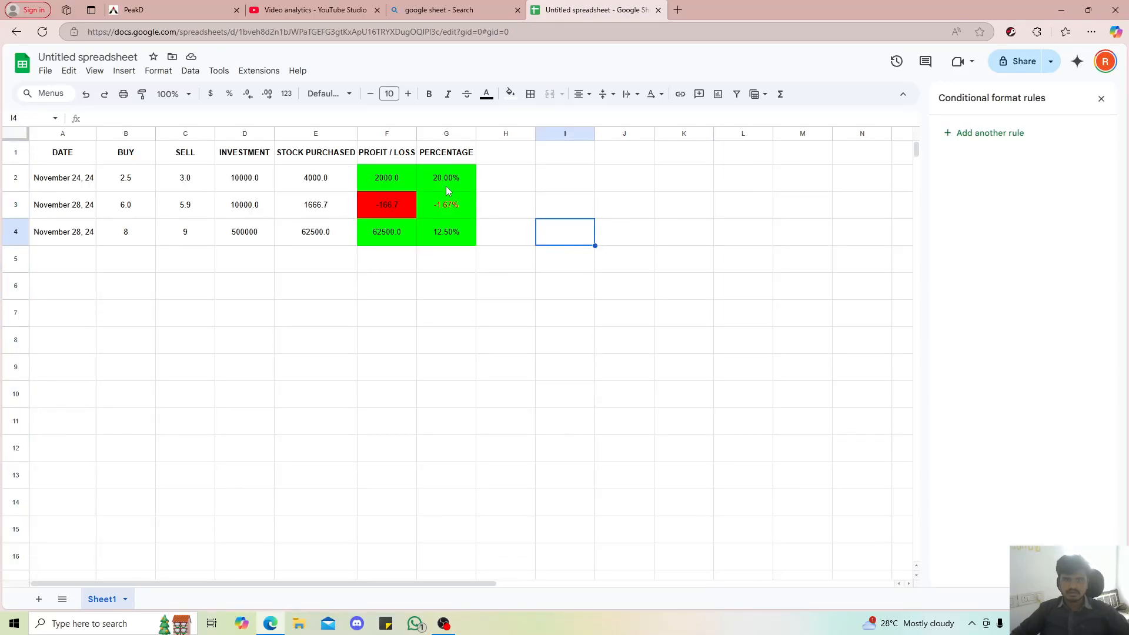
left_click(456, 210)
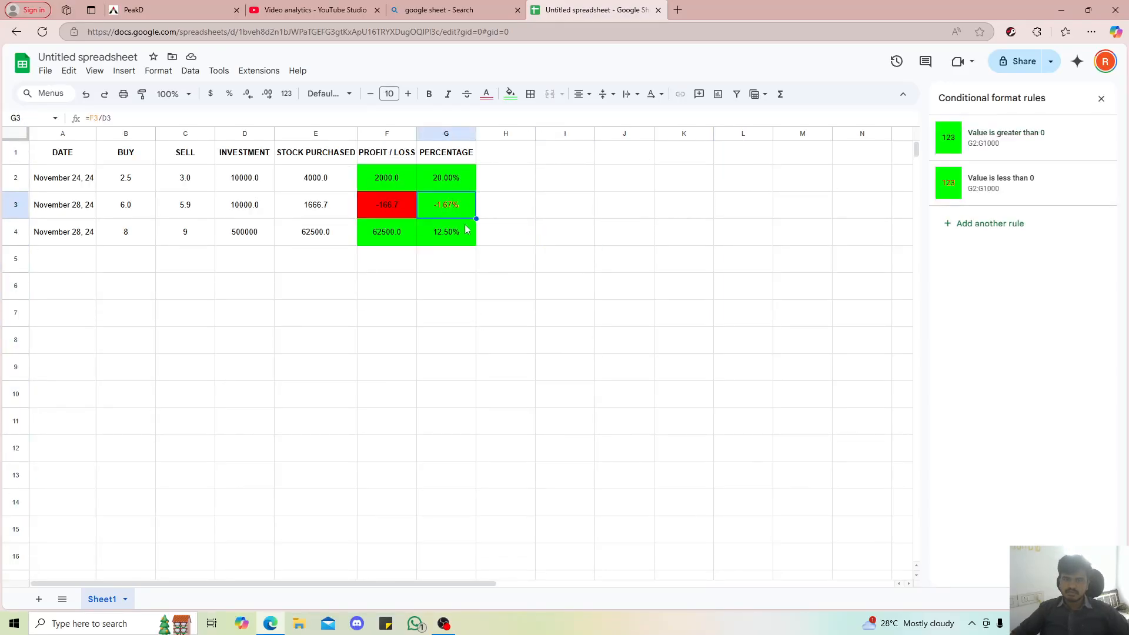
left_click(542, 242)
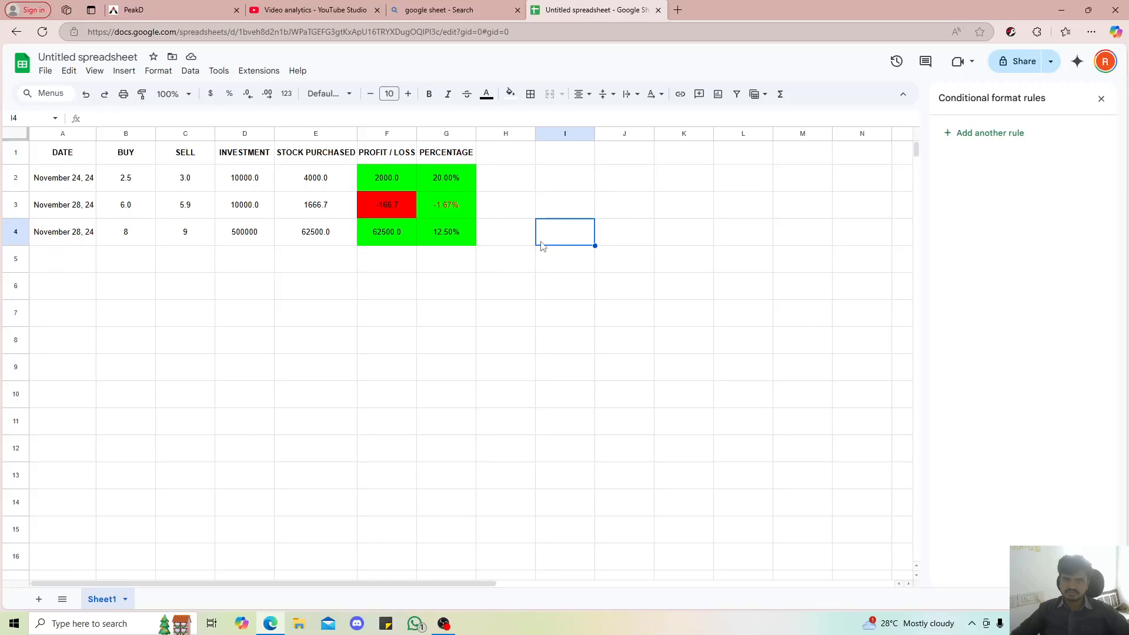
left_click(442, 215)
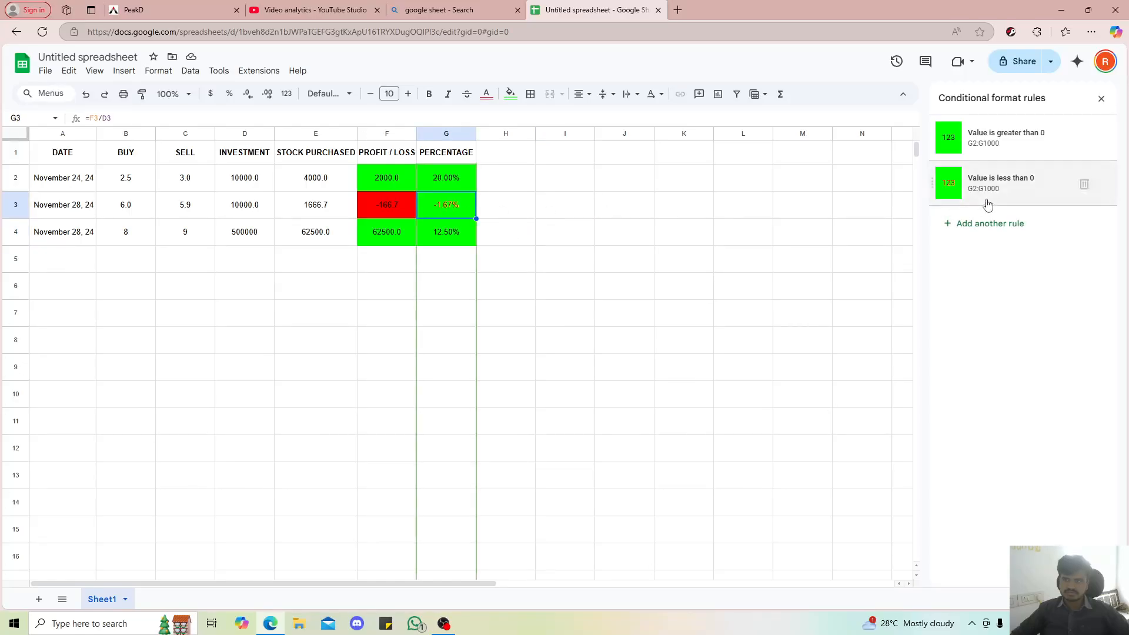
left_click(1037, 196)
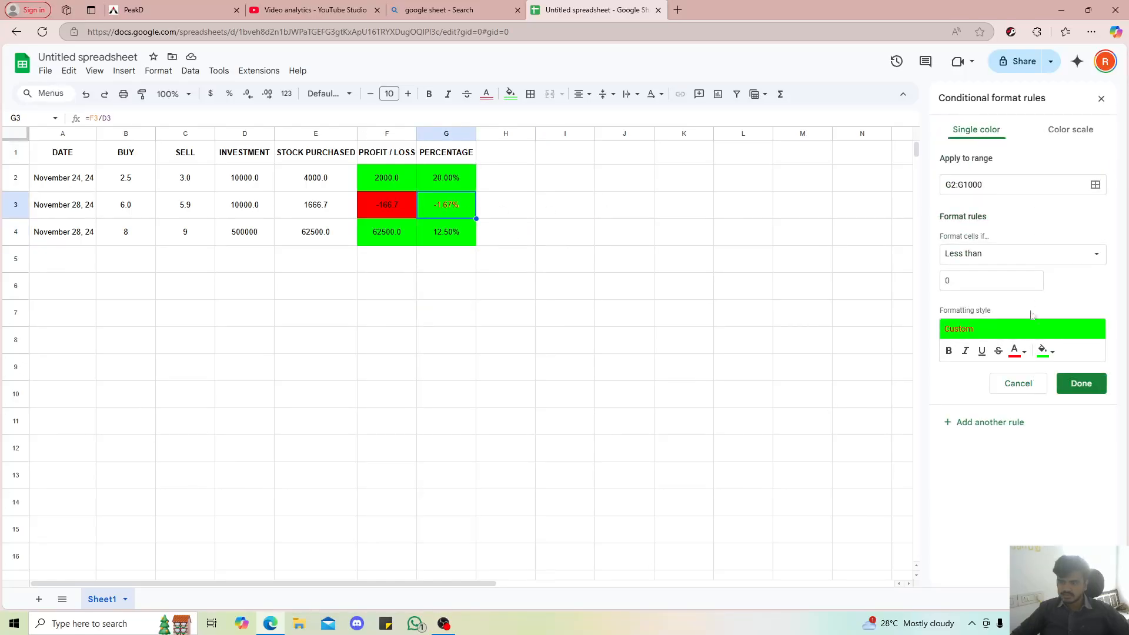
left_click(1015, 352)
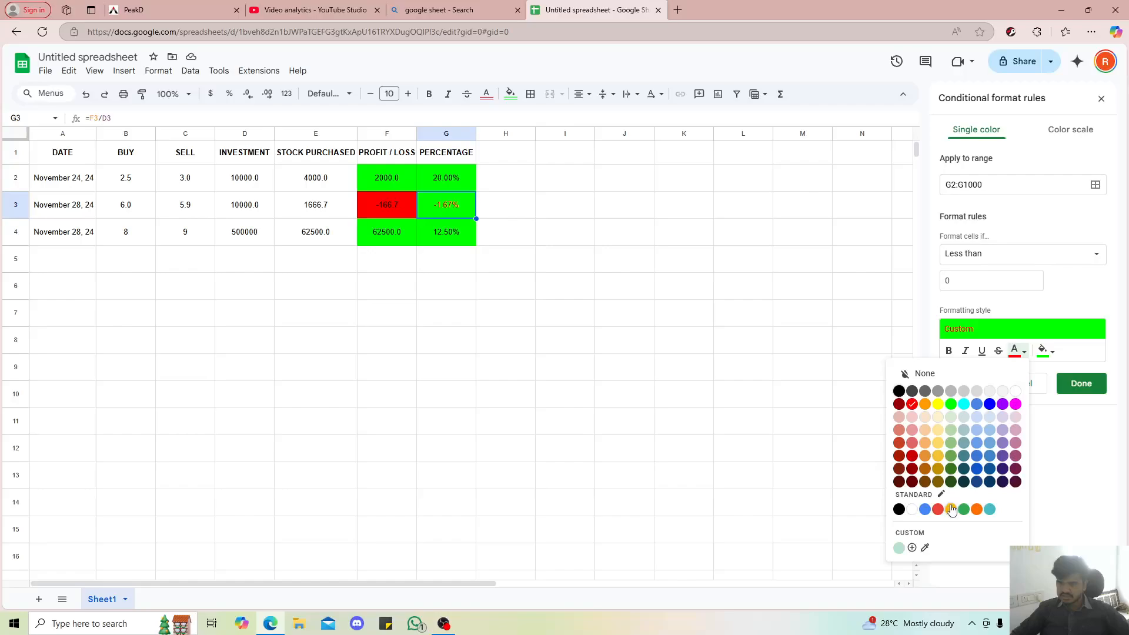
left_click(899, 391)
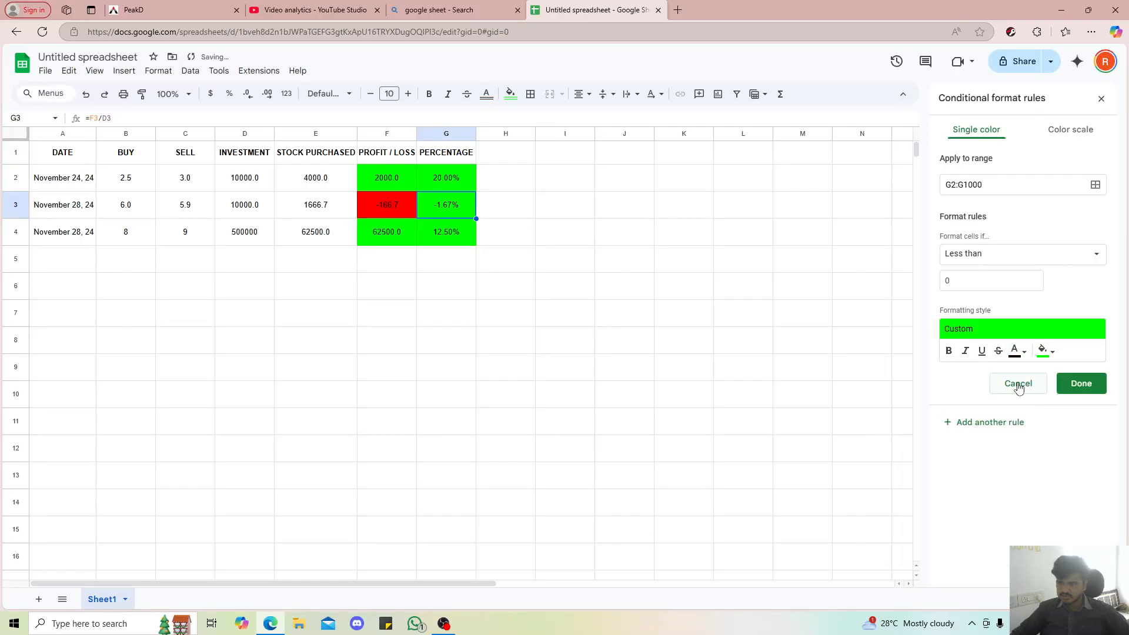
left_click(1044, 351)
left_click(942, 405)
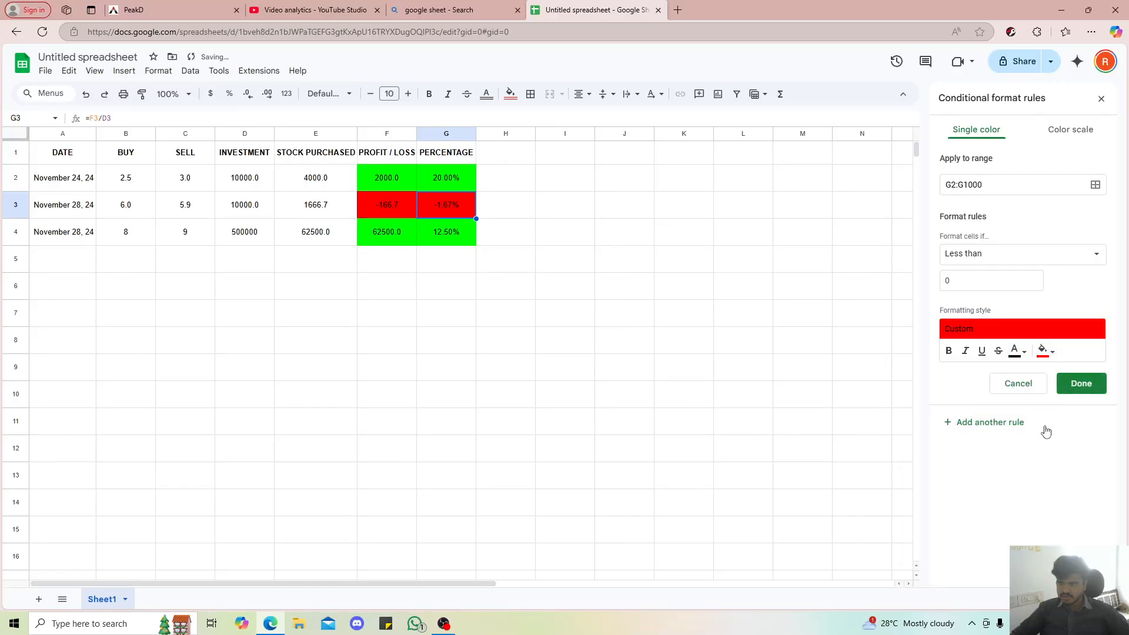
left_click(1079, 384)
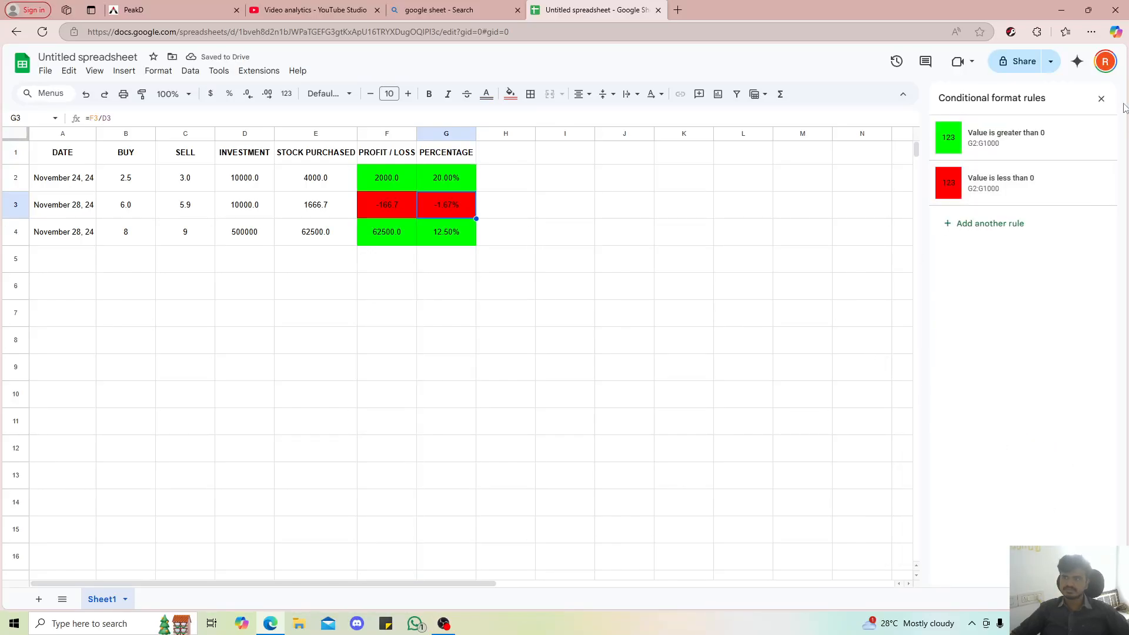
left_click(1101, 98)
left_click(528, 267)
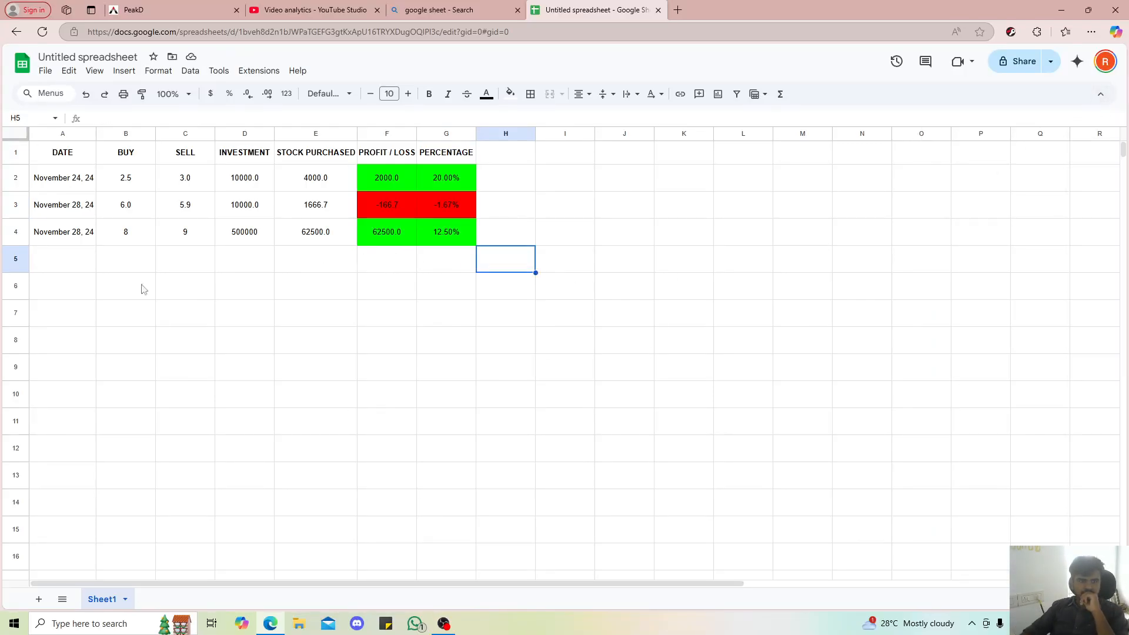
Fill the November 28, 24 date from A4 down through A9
left_click_drag(51, 258, 59, 368)
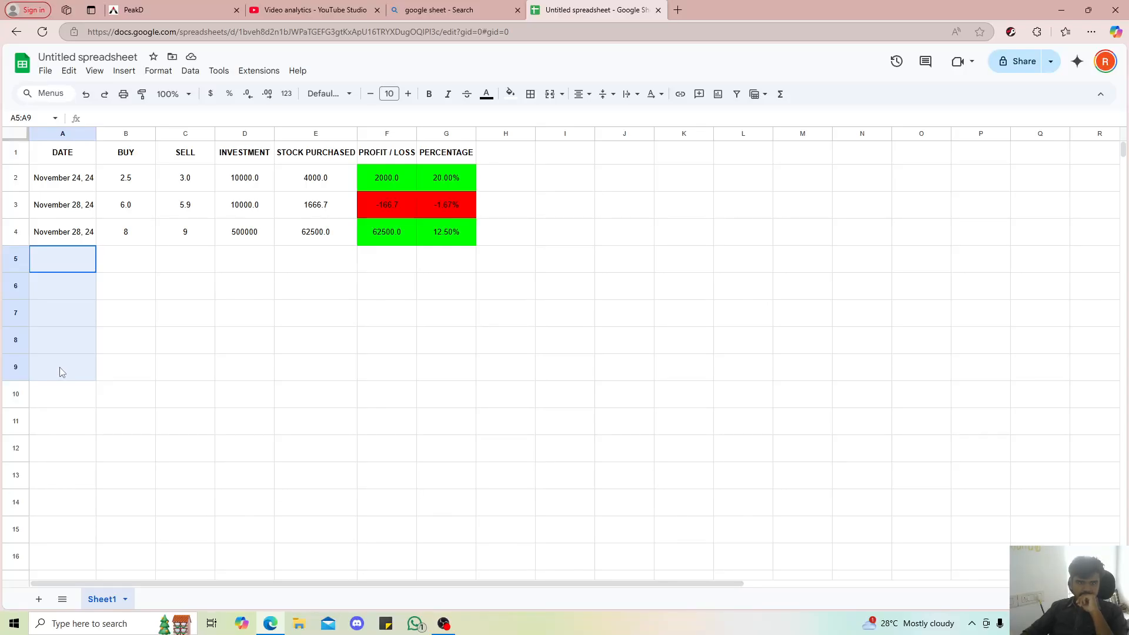
key("Delete")
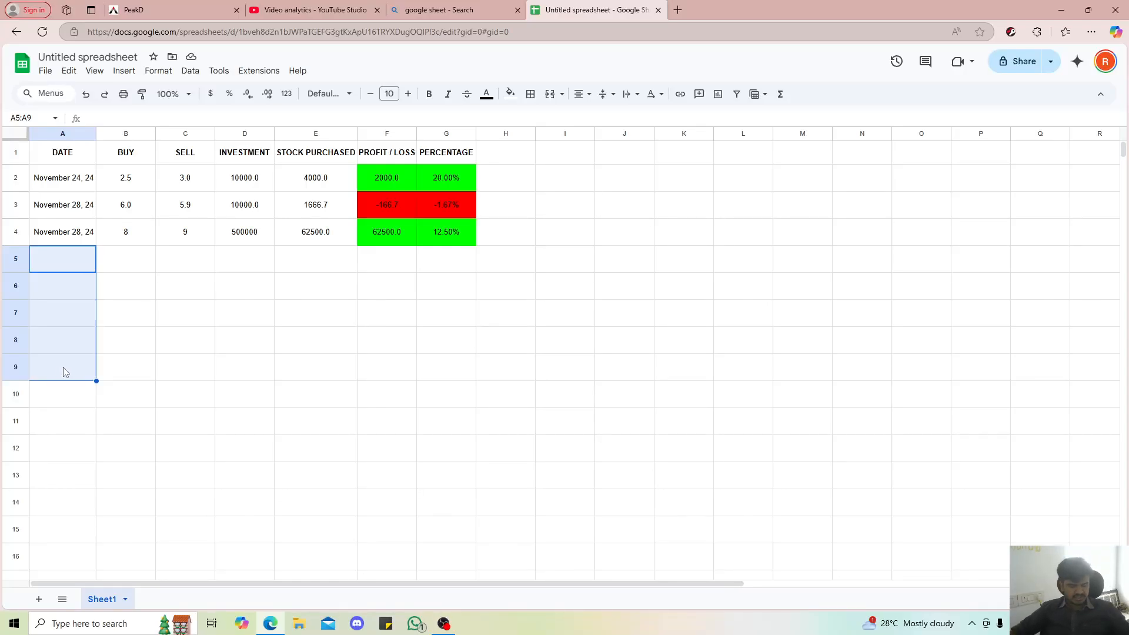
left_click_drag(72, 238, 74, 366)
key("ctrl+d")
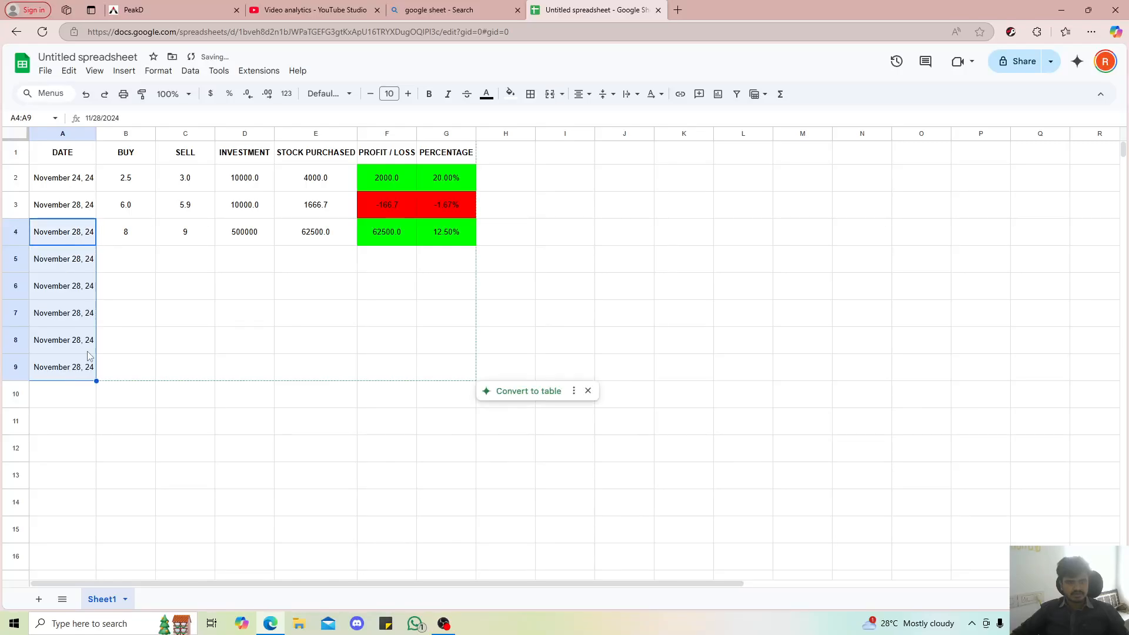
Enter the buy prices 7, 653, 54, 4 and 7 in cells B5 to B9
left_click(122, 250)
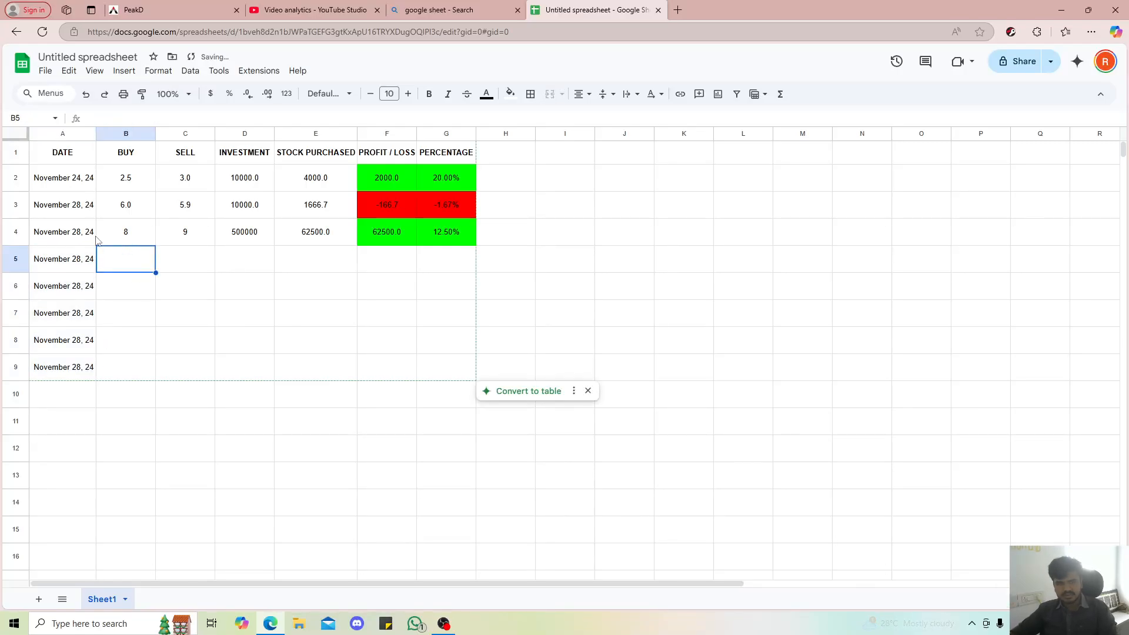
type("7")
left_click(130, 294)
type("653")
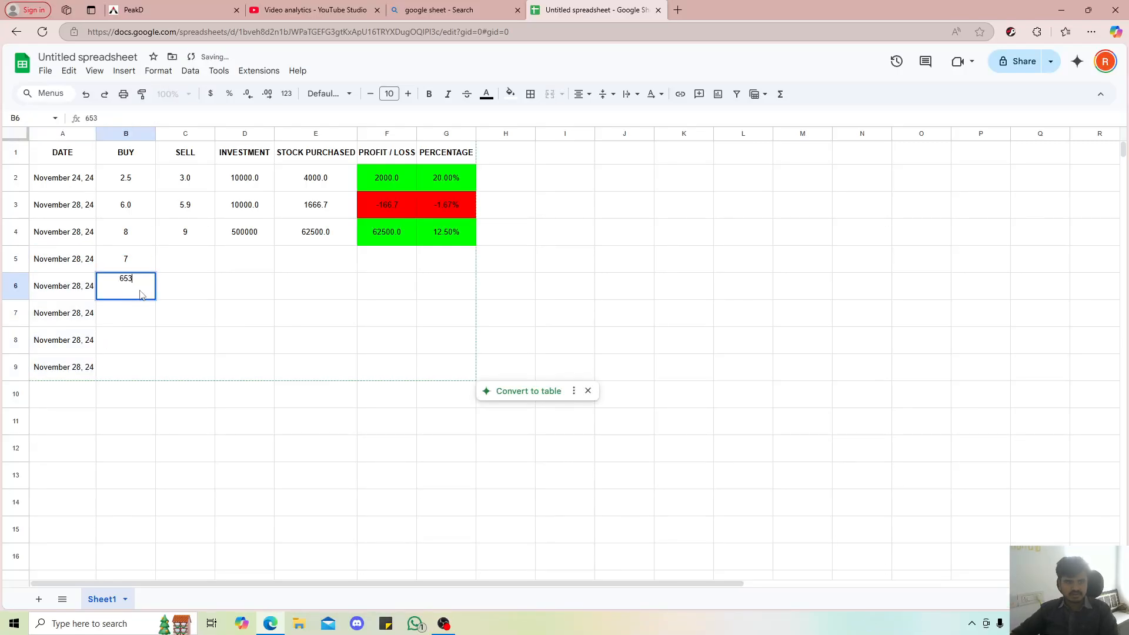
left_click(122, 318)
type("54")
left_click(138, 344)
type("4")
left_click(129, 370)
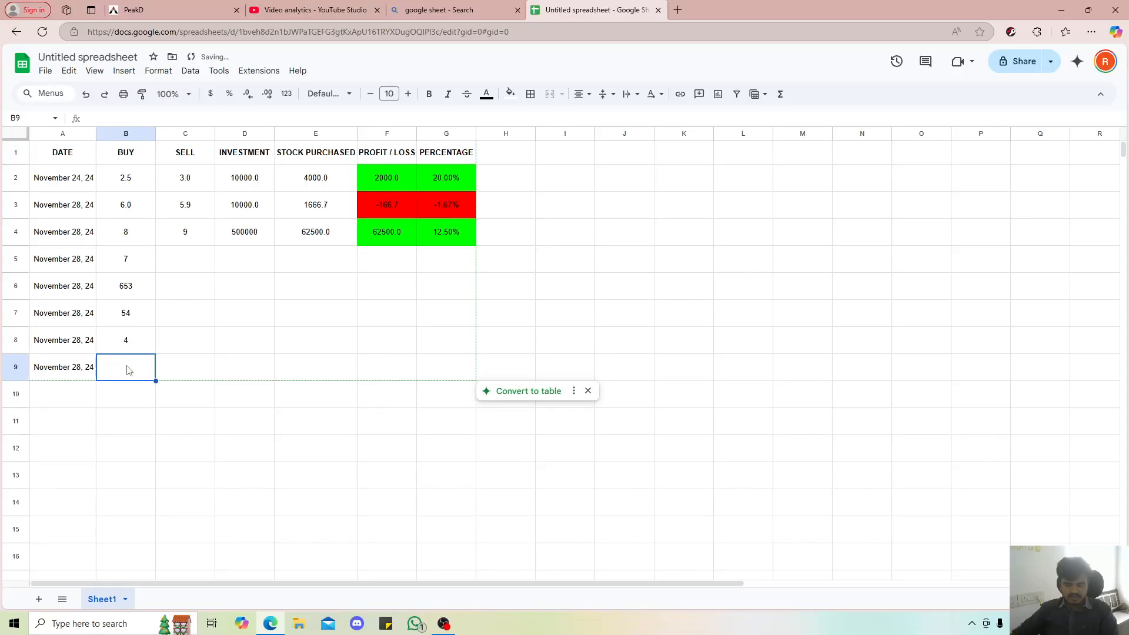
type("7")
key("Up")
Enter the sell prices 7.2, 651, 57, 2 and 9 in cells C5 to C9
left_click(180, 266)
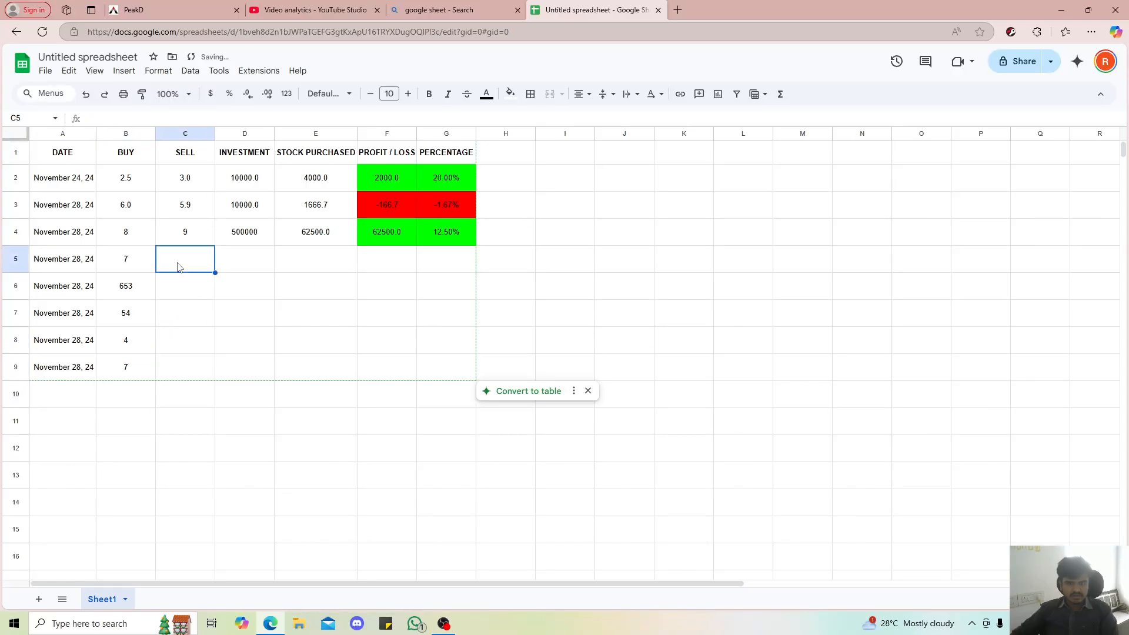
type("7.")
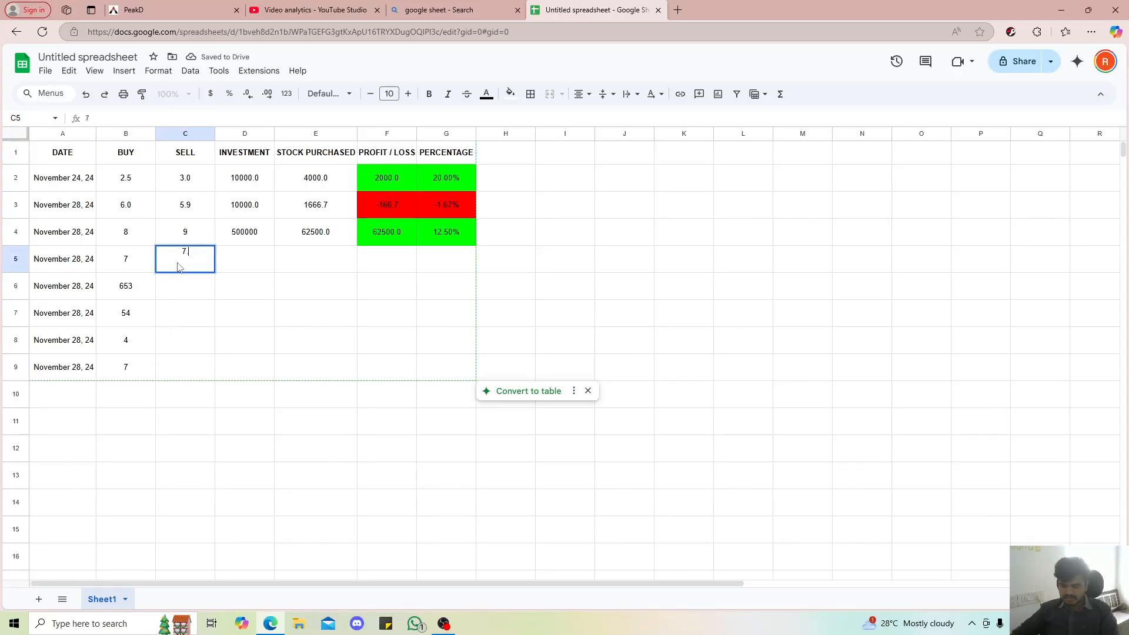
type("2")
left_click(187, 286)
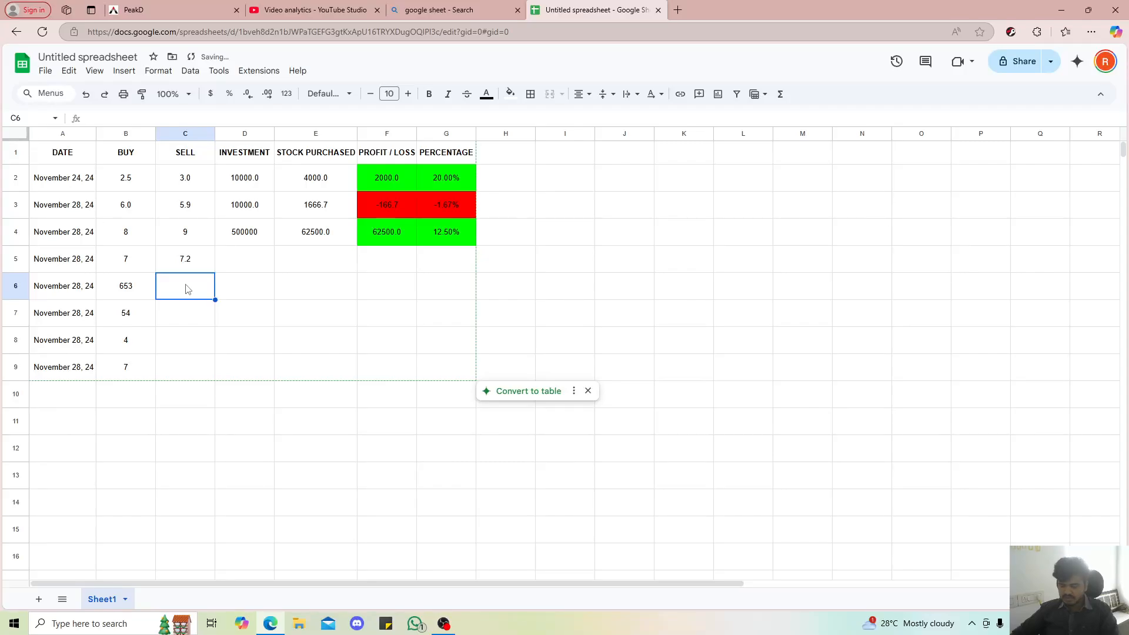
type("651")
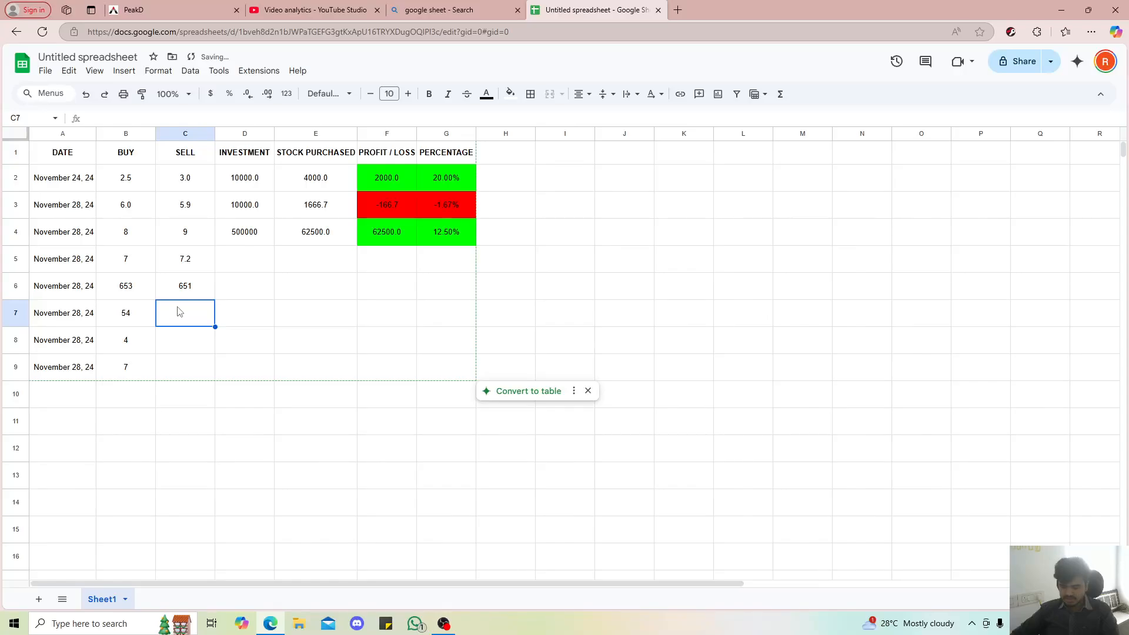
type("57")
left_click(180, 344)
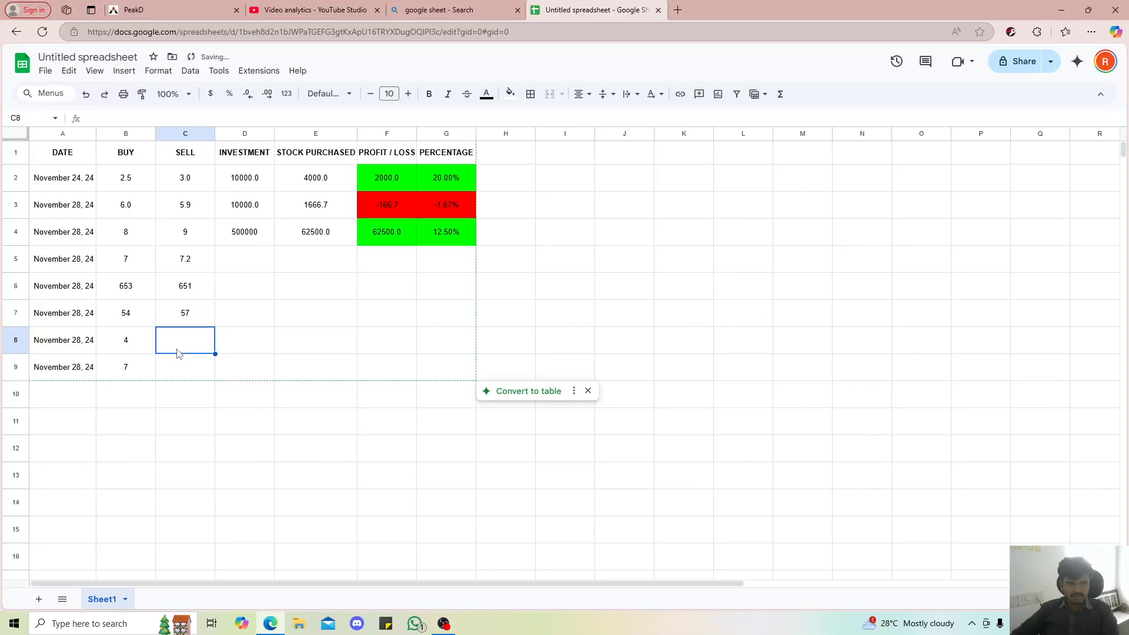
type("2")
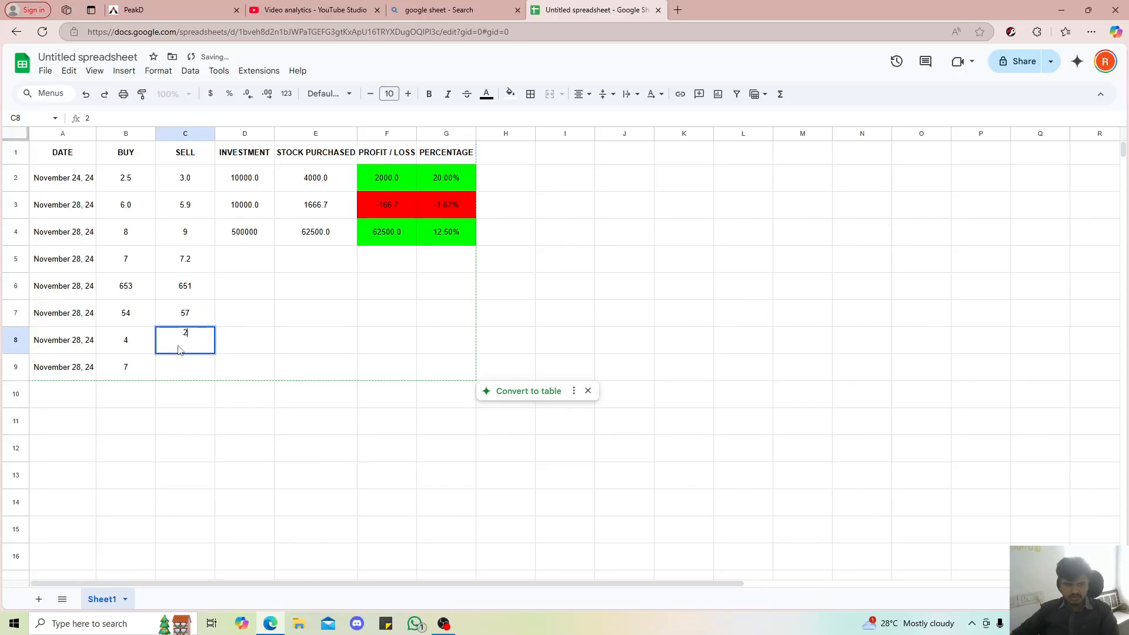
left_click(184, 369)
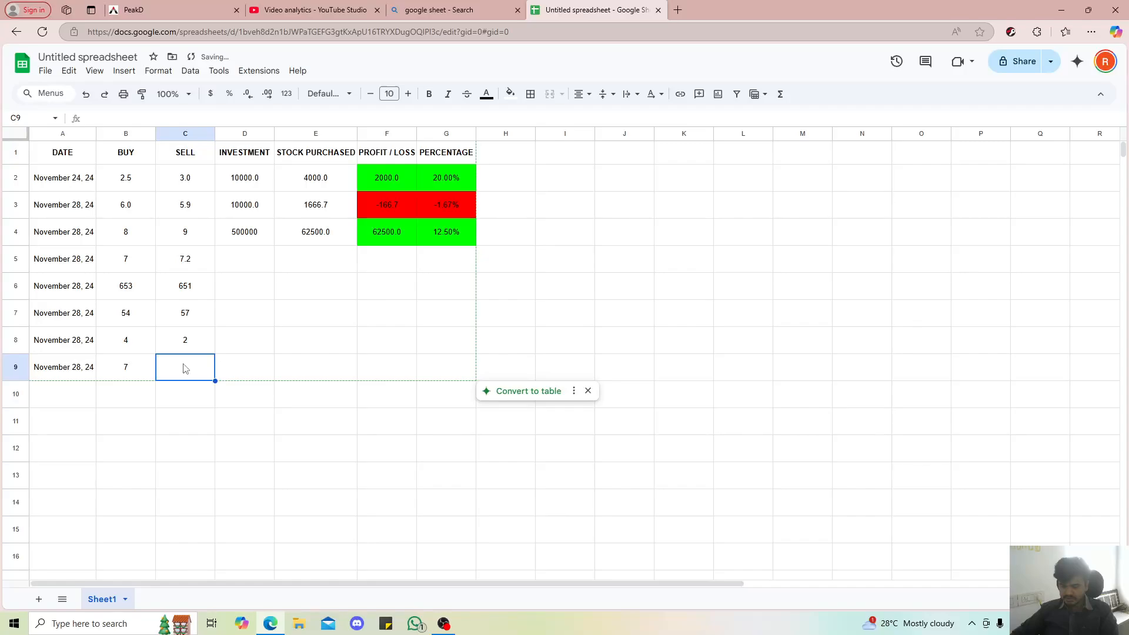
type("9")
Fill the 500000 investment amount from D4 down through D9
left_click(244, 363)
left_click_drag(239, 238, 245, 368)
key("ctrl+d")
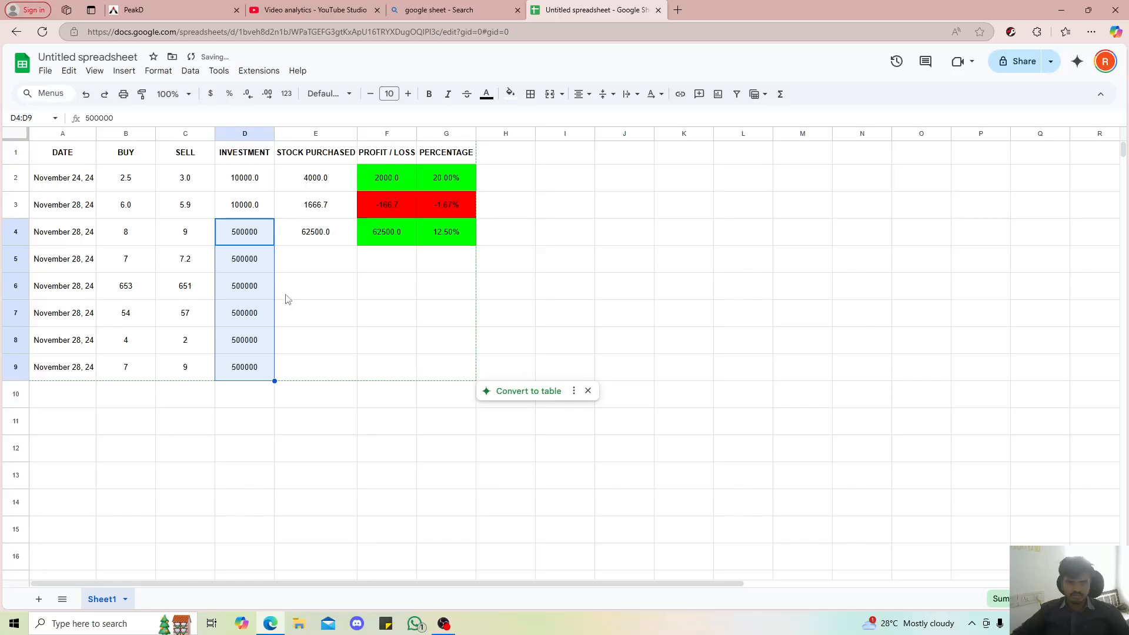
Fill the stock purchased, profit / loss and percentage formulas from E4:G4 down through row 9
left_click_drag(302, 231, 425, 358)
key("ctrl+d")
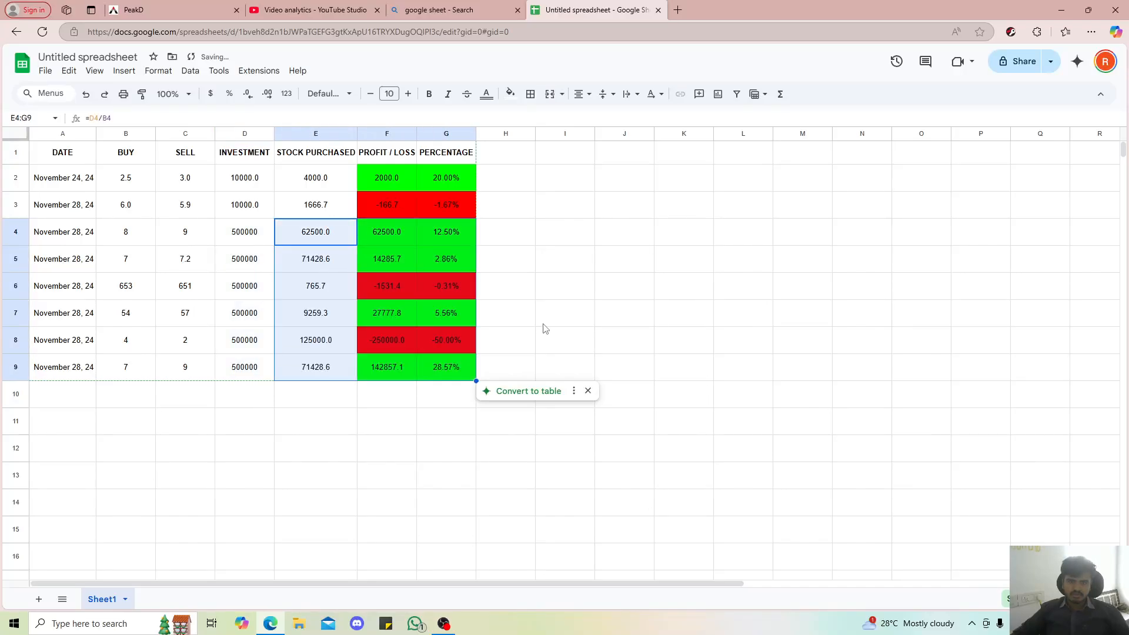
left_click(543, 317)
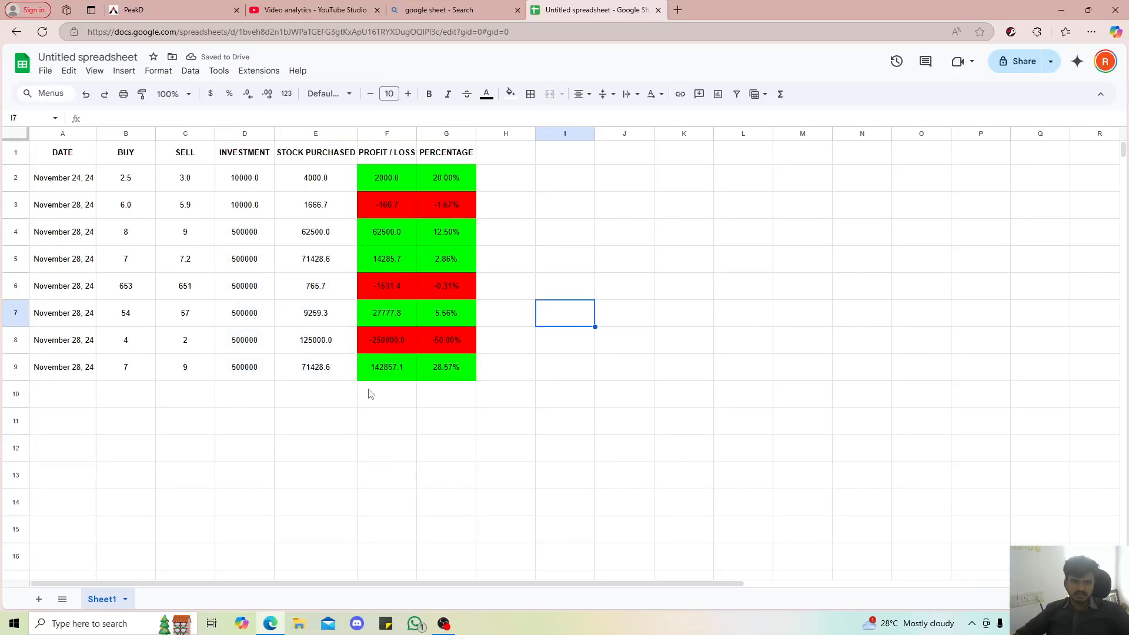
left_click(458, 433)
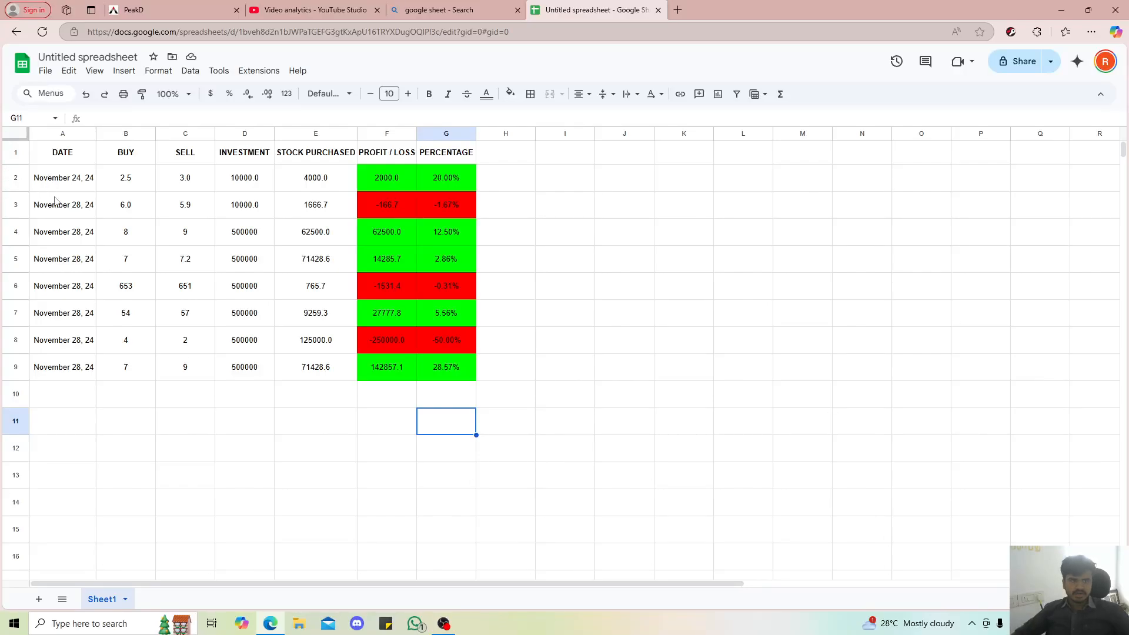
left_click(408, 405)
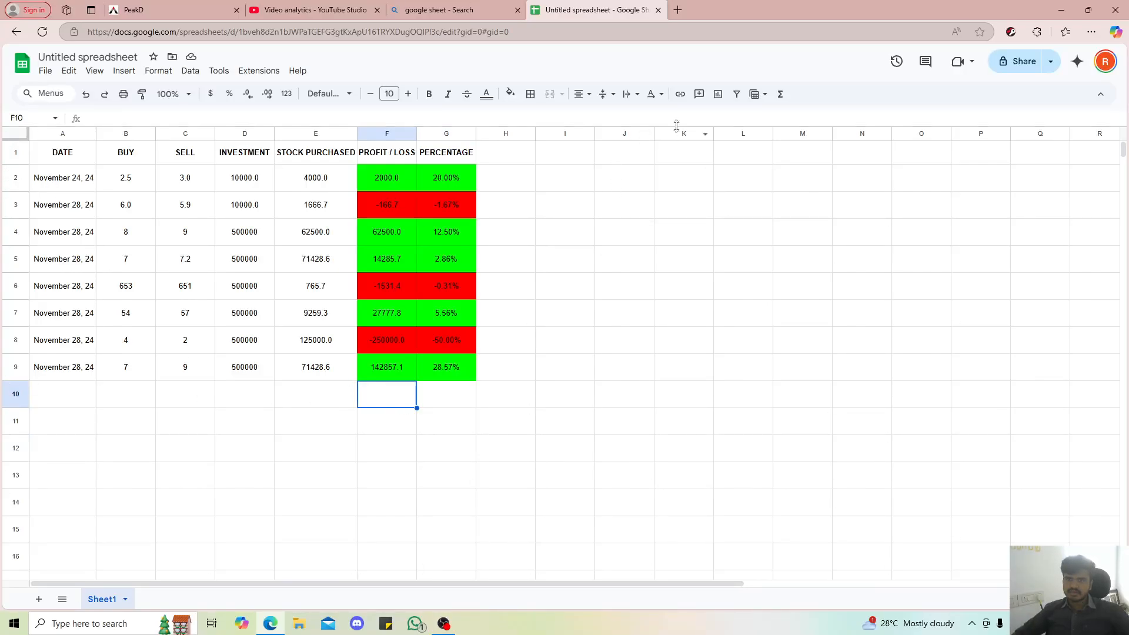
left_click(782, 95)
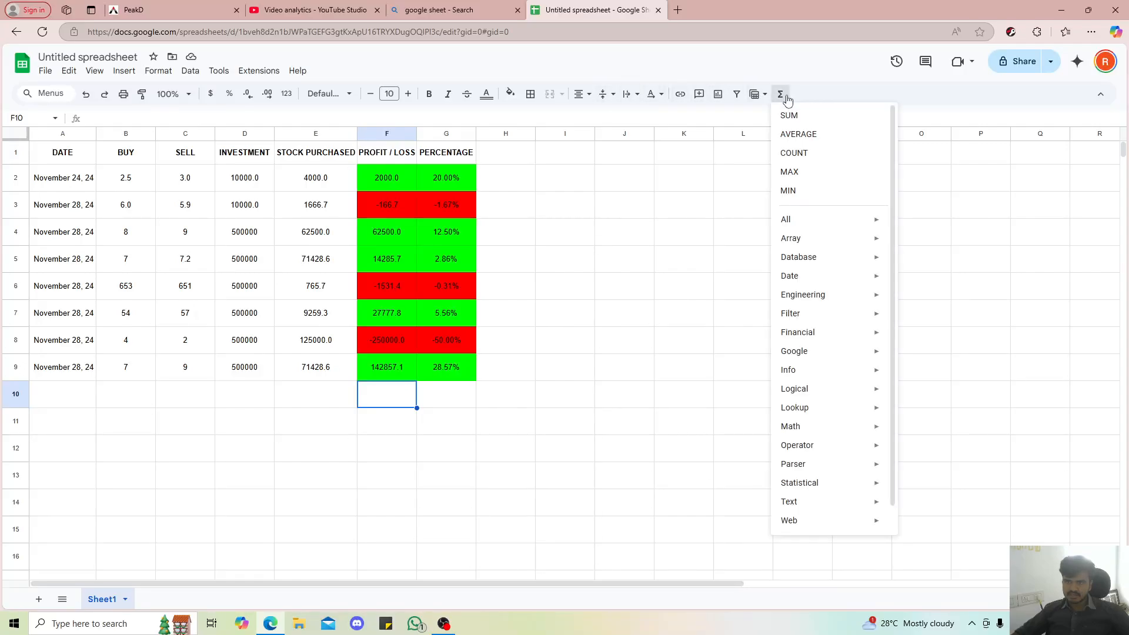
left_click(786, 135)
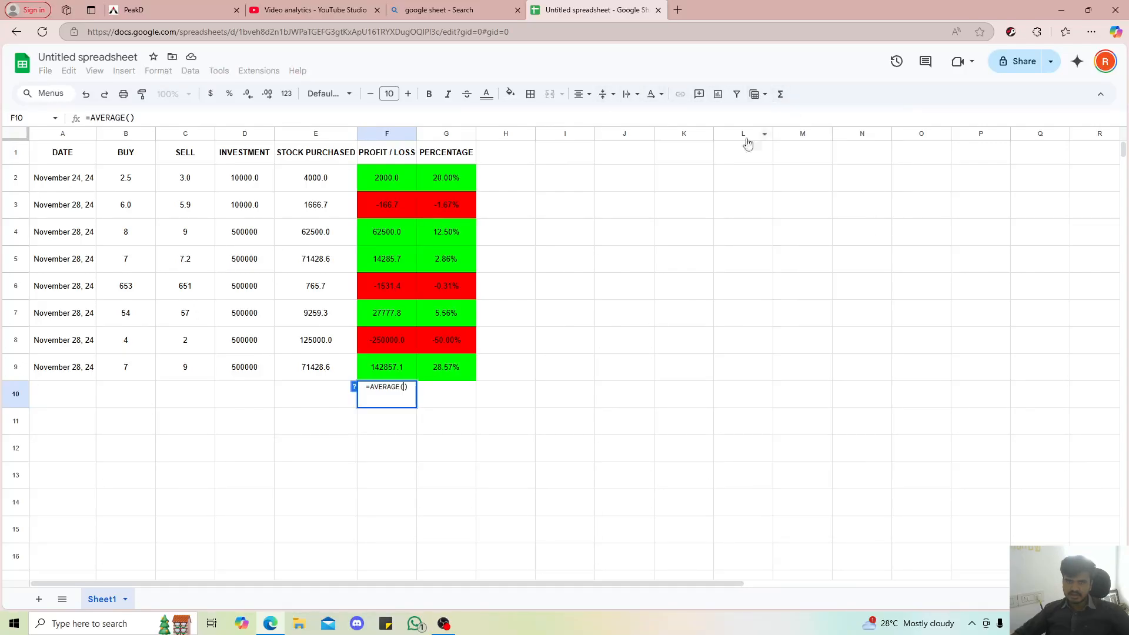
key("Escape")
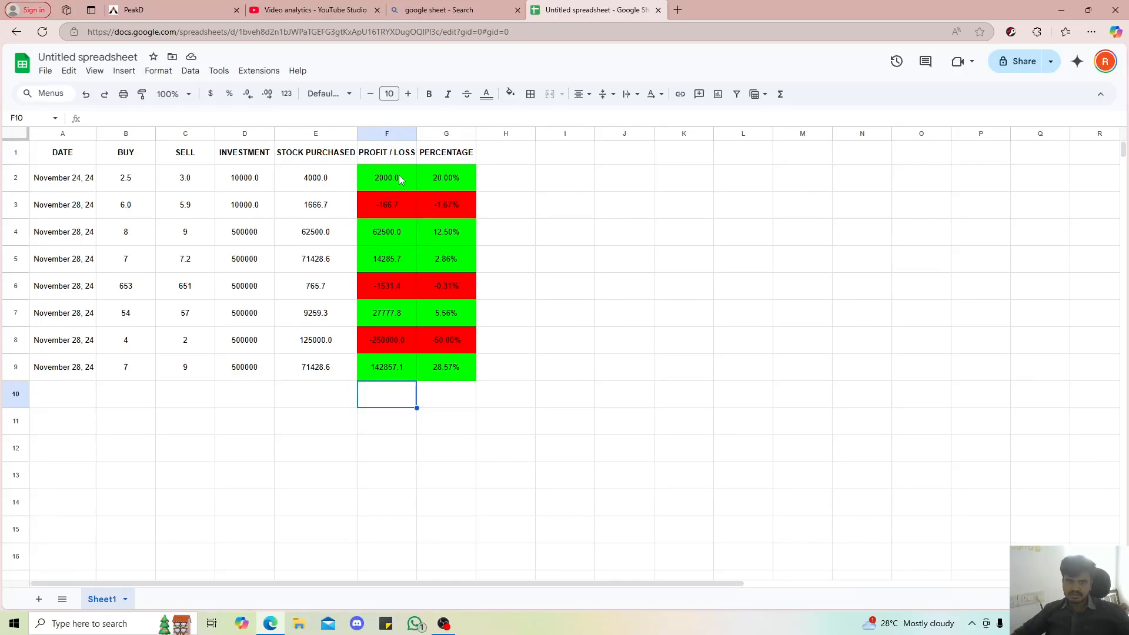
Total the profit / loss values F2:F9 with a SUM formula in cell F10
left_click_drag(399, 175, 398, 361)
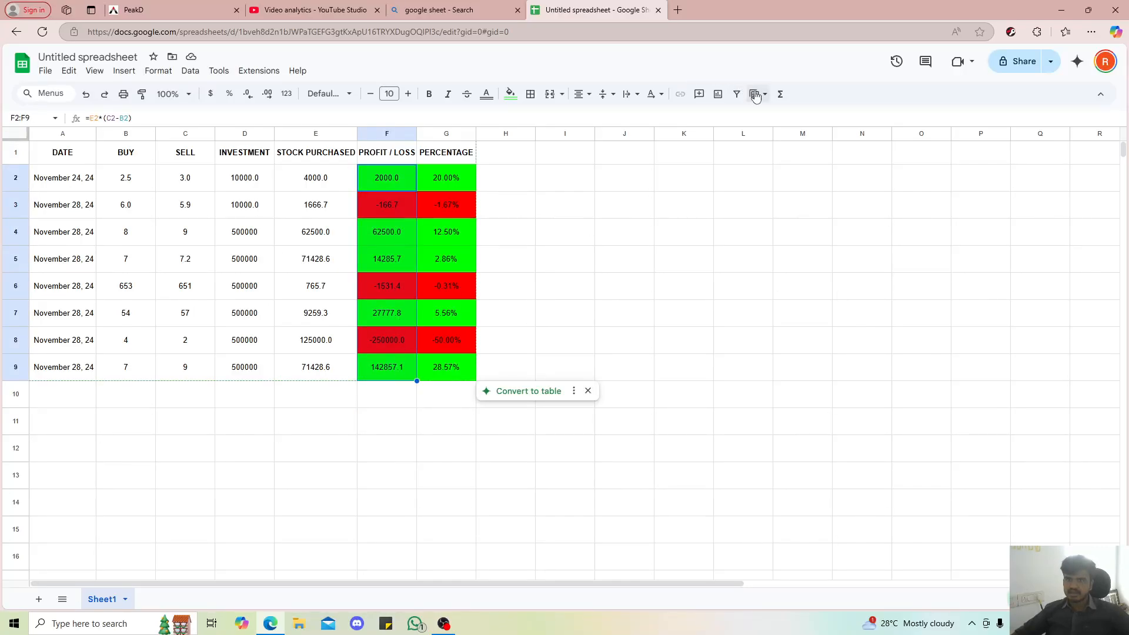
left_click(780, 94)
left_click(787, 117)
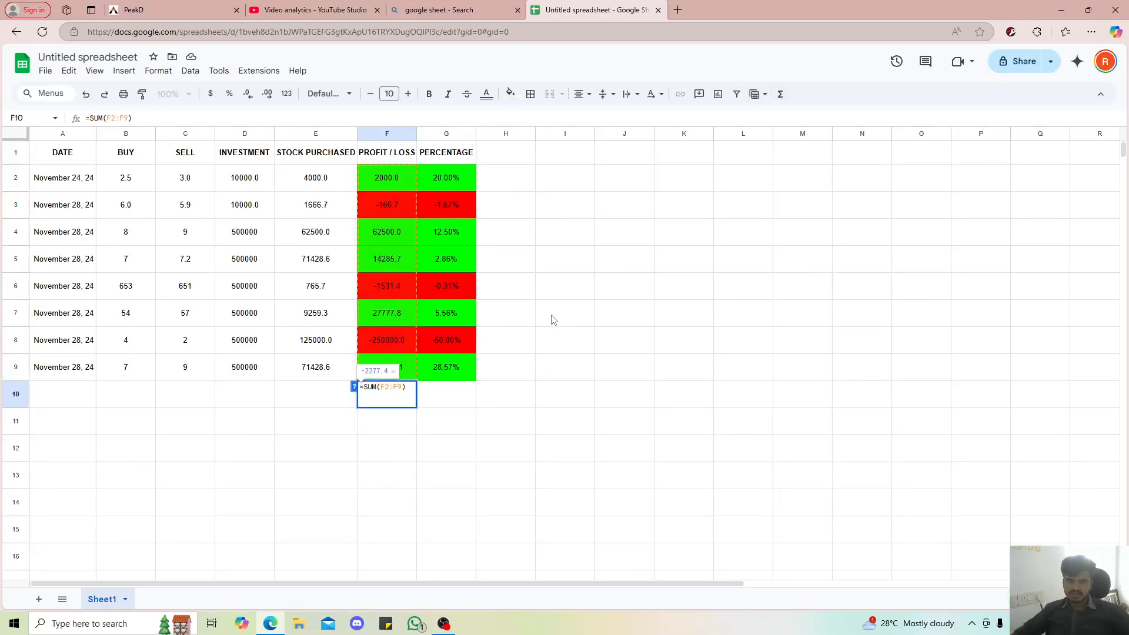
key("Return")
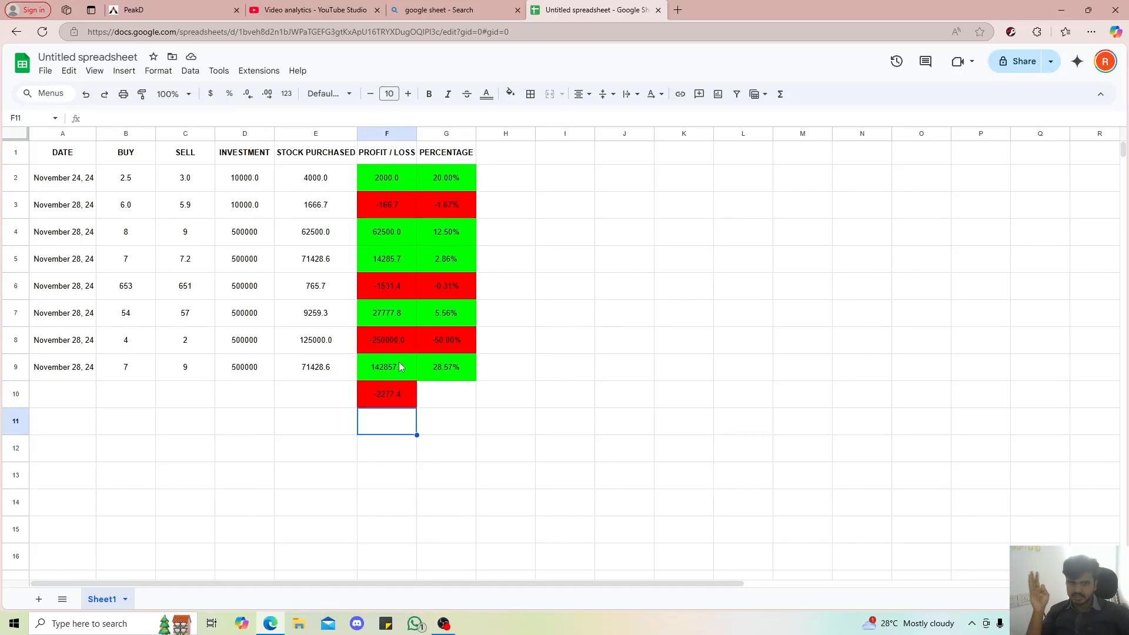
left_click(424, 400)
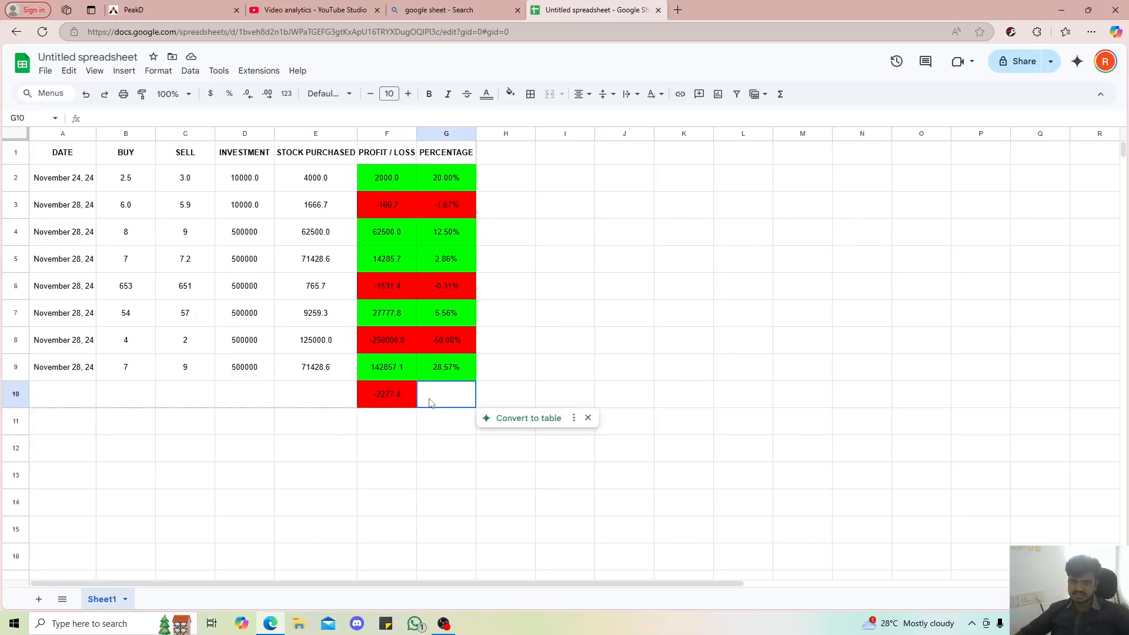
left_click(780, 94)
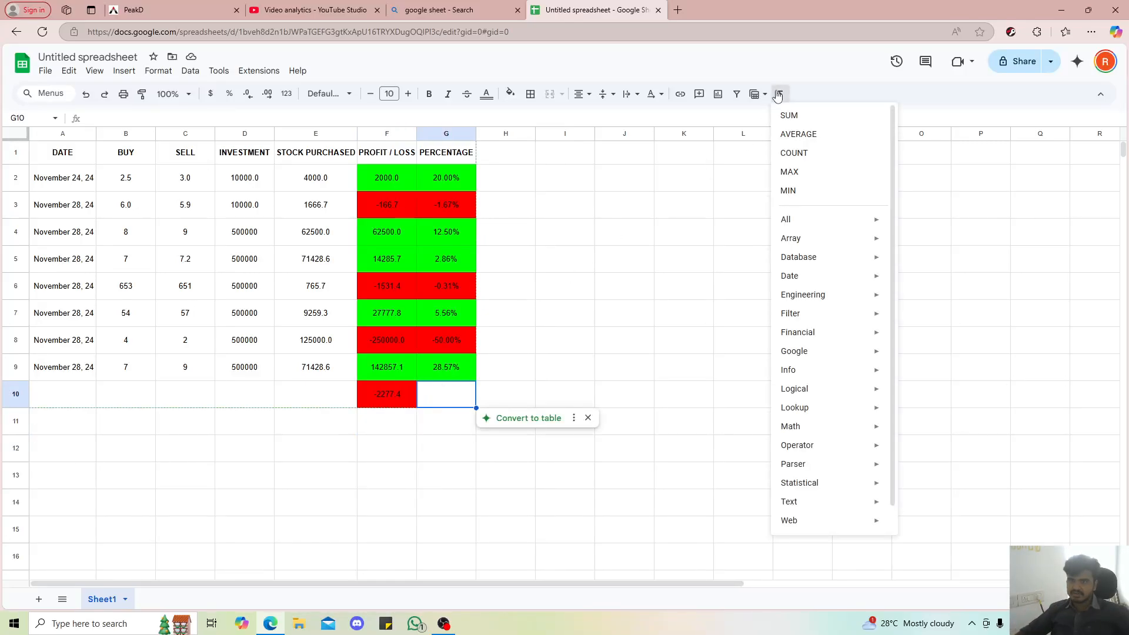
left_click(579, 341)
Try converting the trade data range A1:G10 to a table, and undo the conversion
left_click(386, 395)
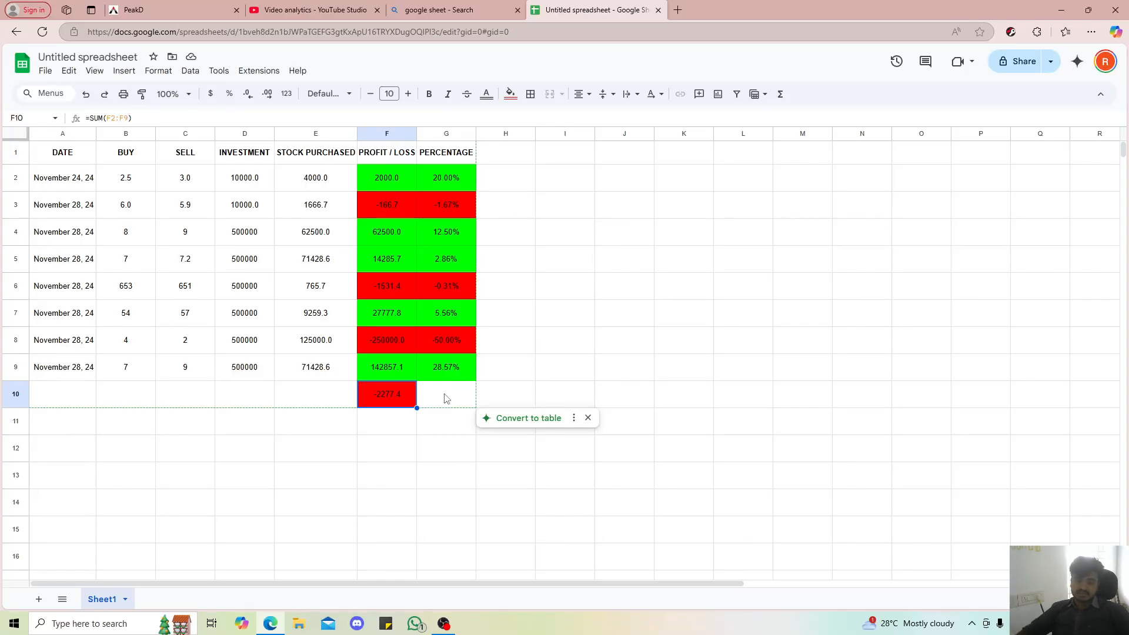
left_click(526, 418)
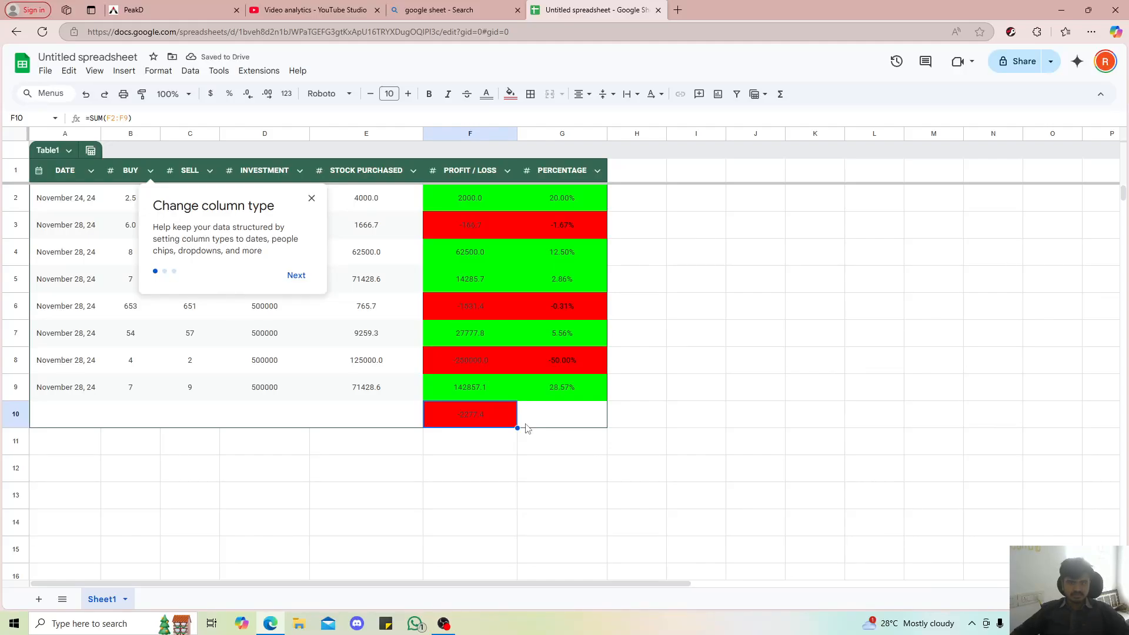
left_click(311, 198)
key("ctrl+z")
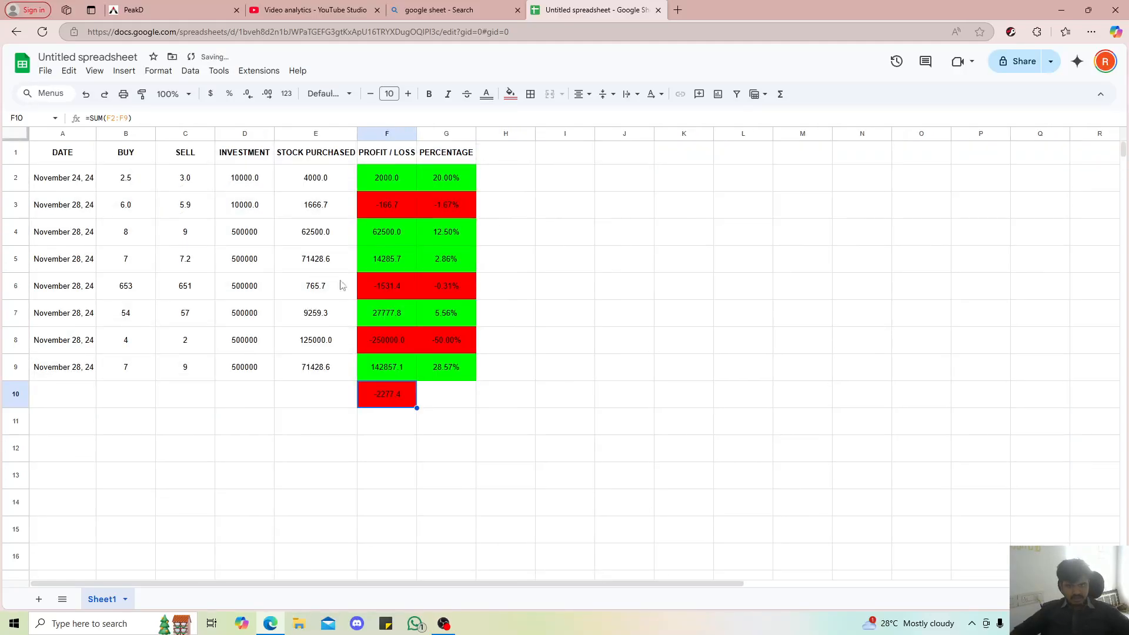